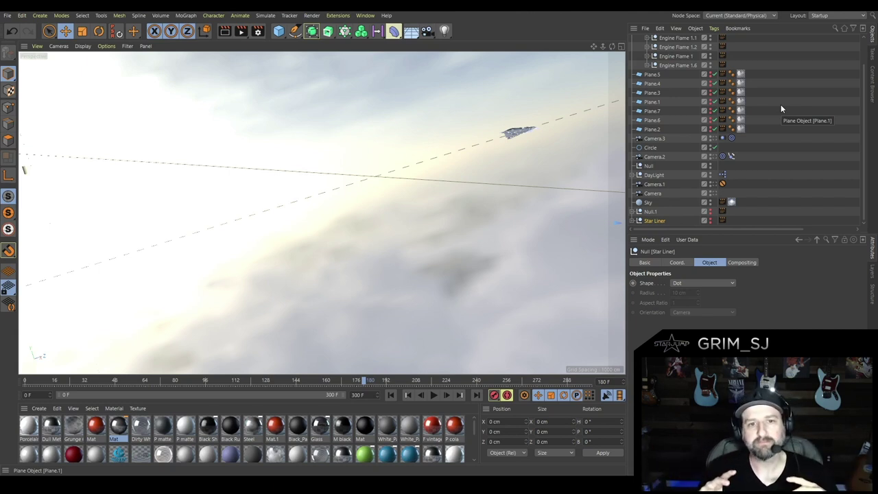
Switch to the open project Starliner_Microtech_ScnA3.c4d to view its finished Starliner scene.
left_click(365, 15)
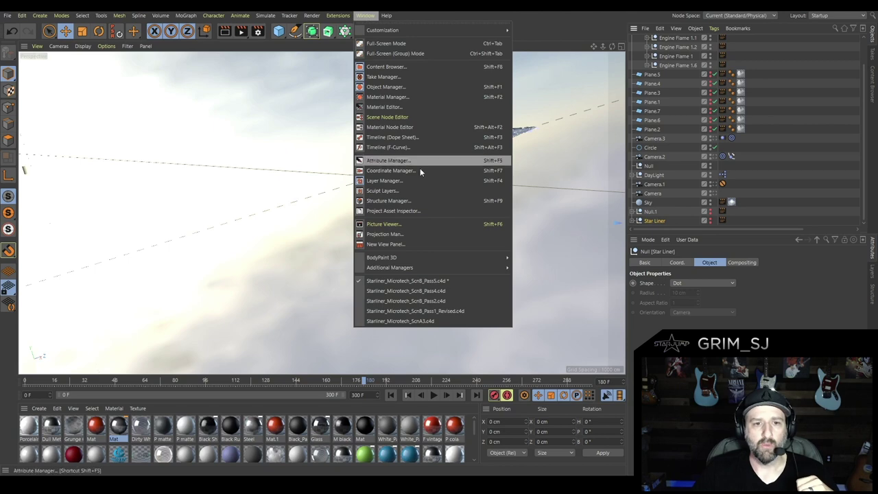
left_click(412, 322)
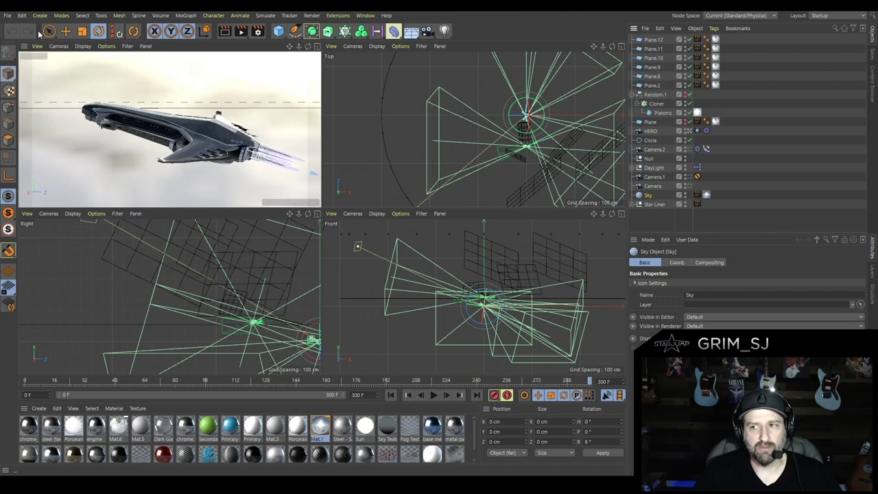
Create a new project and import the AnyConv.com__Crusader-Genesis-Starliner.stl model into it.
left_click(7, 15)
left_click(31, 23)
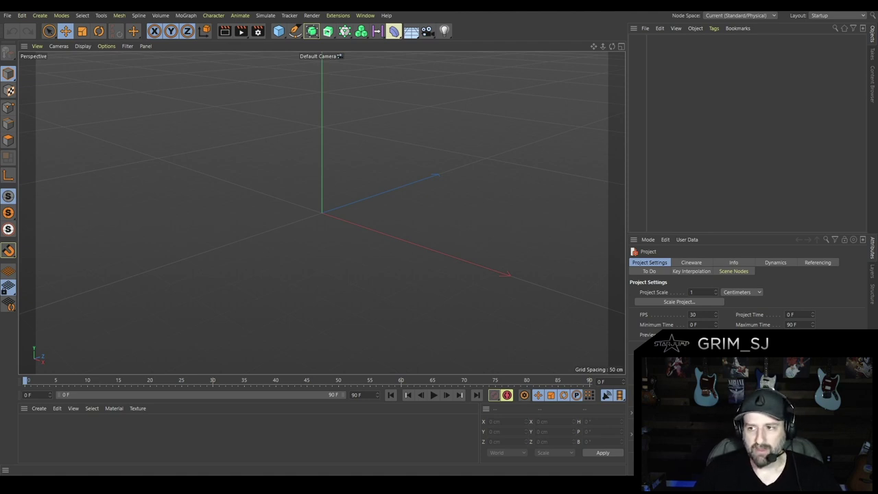
left_click_drag(618, 213, 359, 212)
left_click(352, 234)
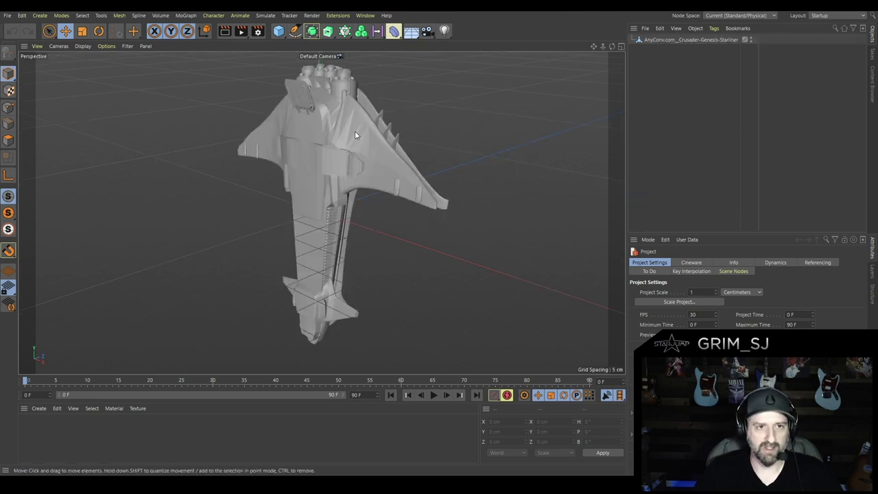
Set the imported Starliner object's pitch rotation (R.P) to 90° so the ship lies level.
left_click(349, 140)
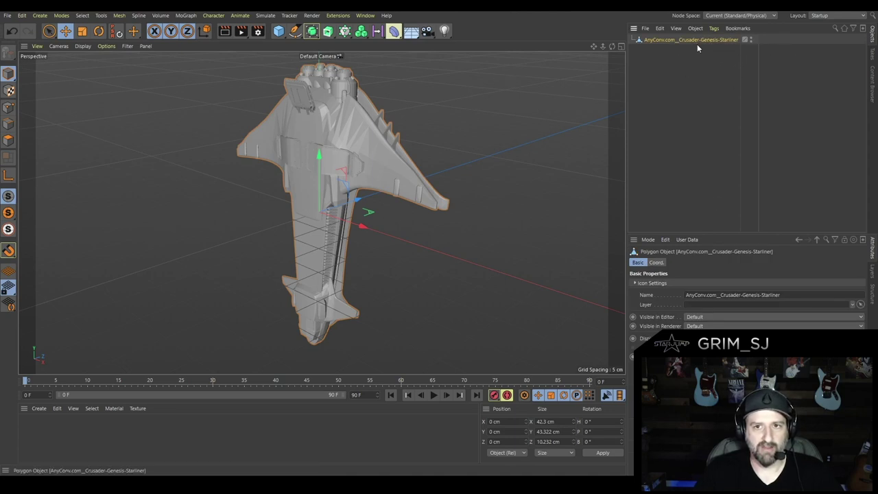
left_click(656, 262)
left_click(782, 293)
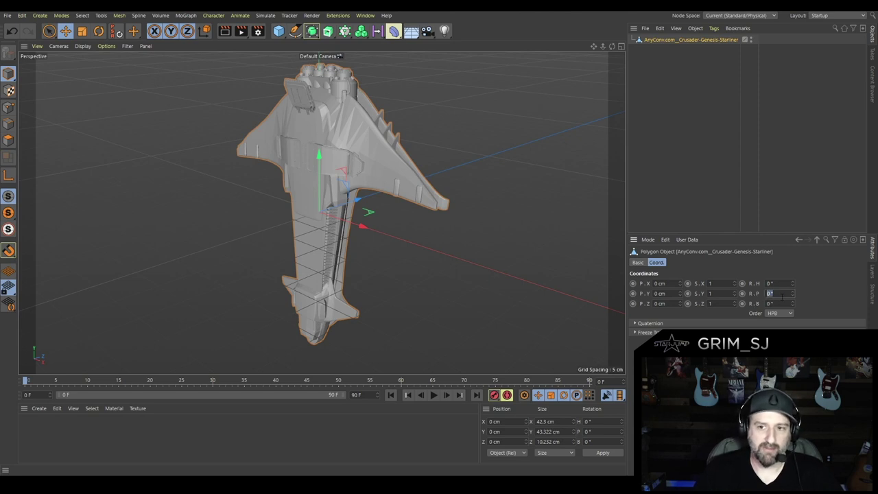
left_click_drag(793, 294, 793, 295)
left_click_drag(782, 294, 728, 298)
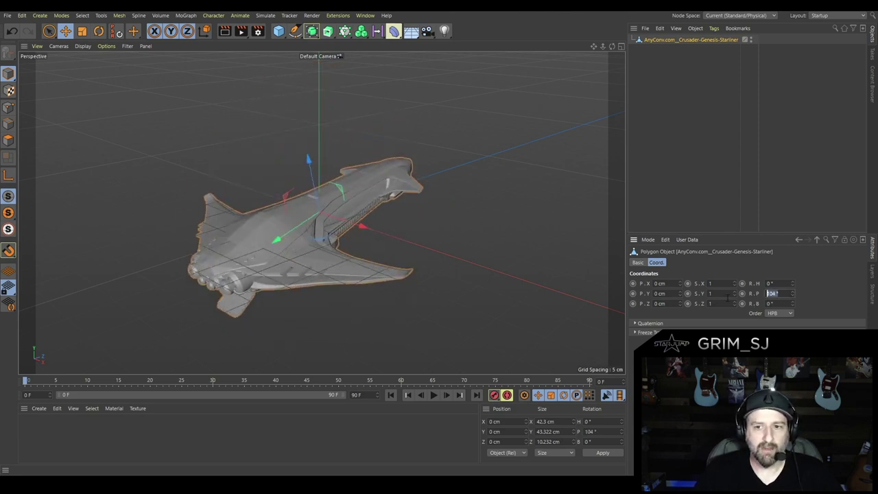
type("90")
key("Return")
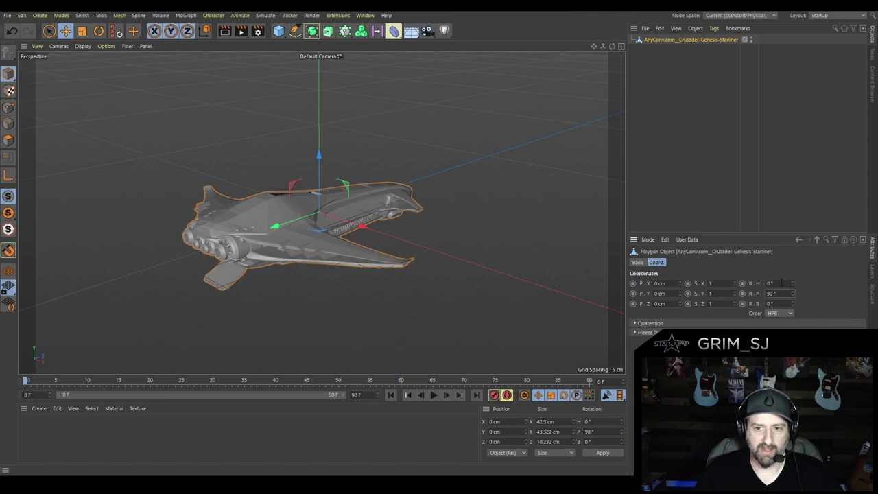
Set the Starliner's heading rotation (R.H) to 180° to turn the ship around.
left_click(774, 283)
type("180")
key("Return")
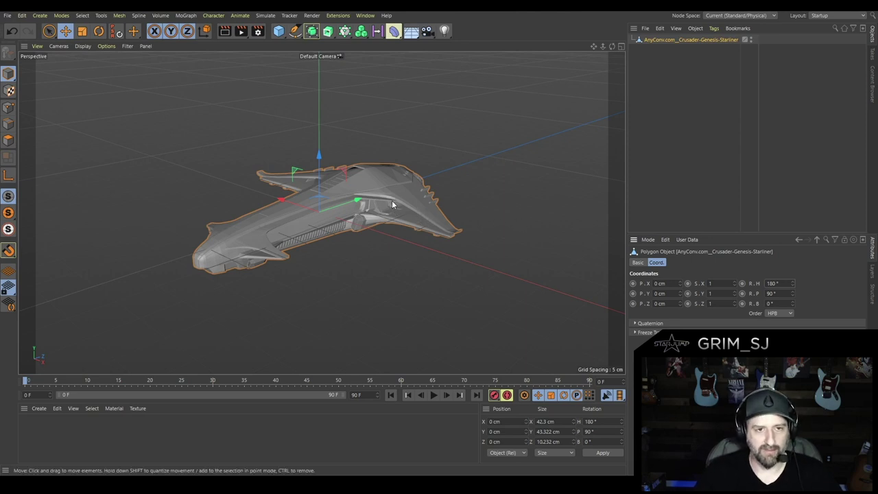
Rotate the ship freehand into a banked pose with a pitch of about 57°.
scroll(288, 211, "up", 1)
scroll(265, 220, "up", 3)
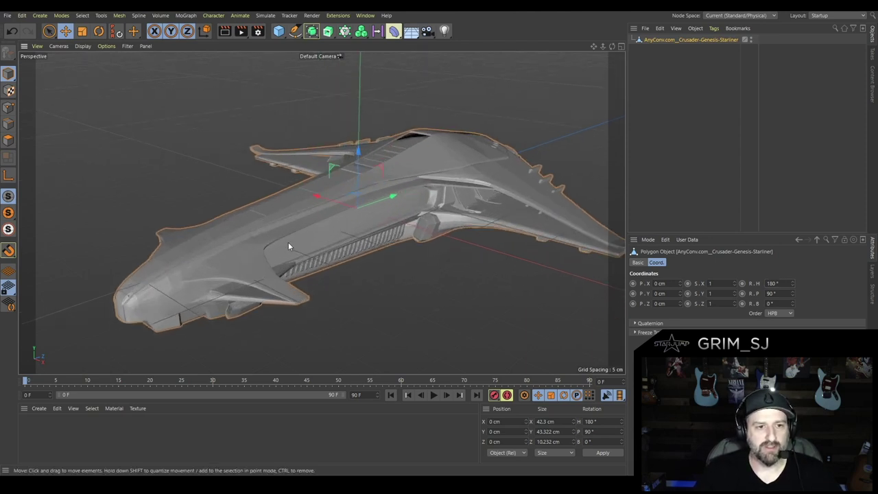
left_click_drag(288, 246, 377, 277, "alt")
left_click_drag(487, 164, 300, 179, "alt")
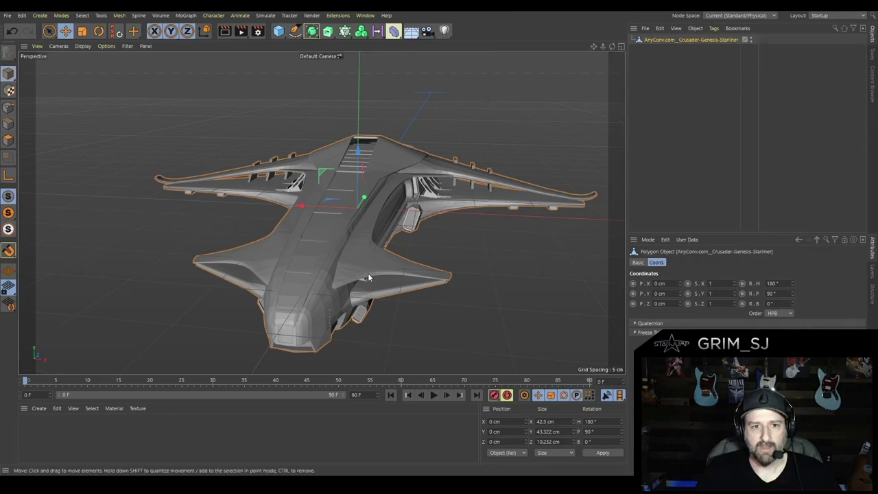
left_click_drag(367, 273, 453, 259, "alt")
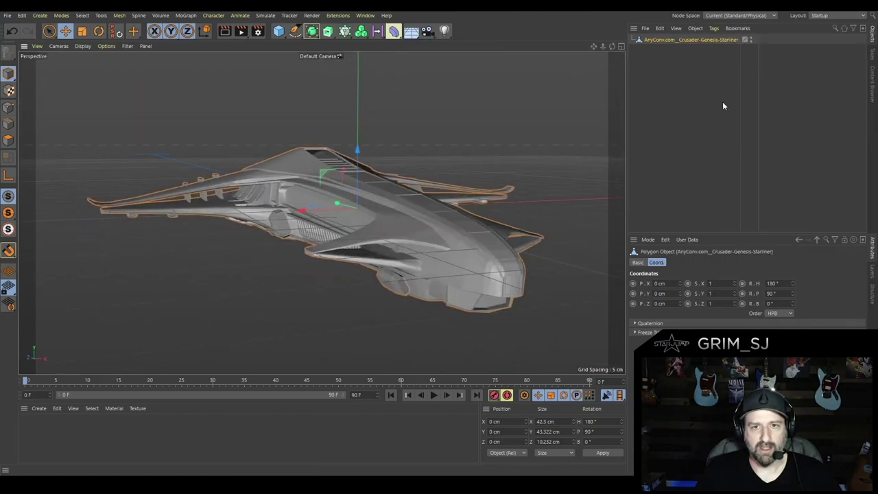
left_click_drag(518, 94, 472, 193, "alt")
key("r")
left_click_drag(328, 224, 350, 240)
left_click(65, 31)
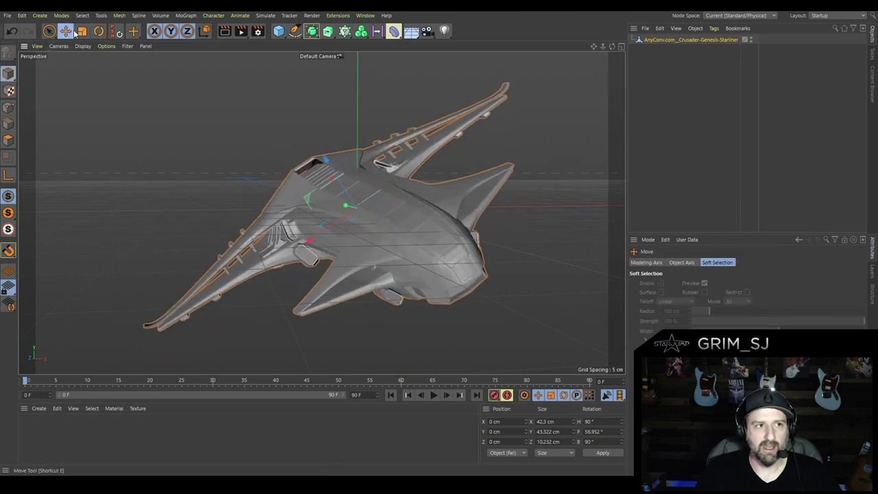
View the reference image Starliner_beauty2compFlat.jpg in Photos to compare the ship's pose, and move it away again.
left_click_drag(877, 74, 478, 50)
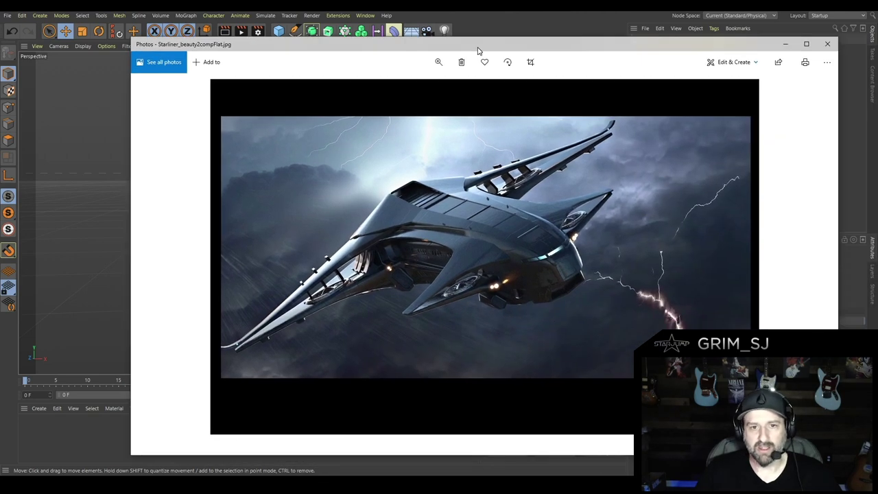
left_click_drag(478, 51, 877, 34)
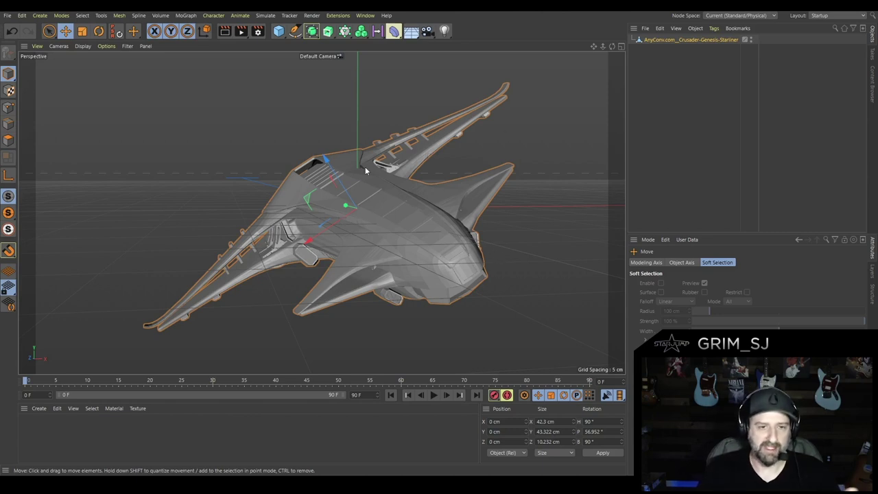
Level the banked Starliner by setting its pitch rotation (R.P) to 90°.
left_click(662, 40)
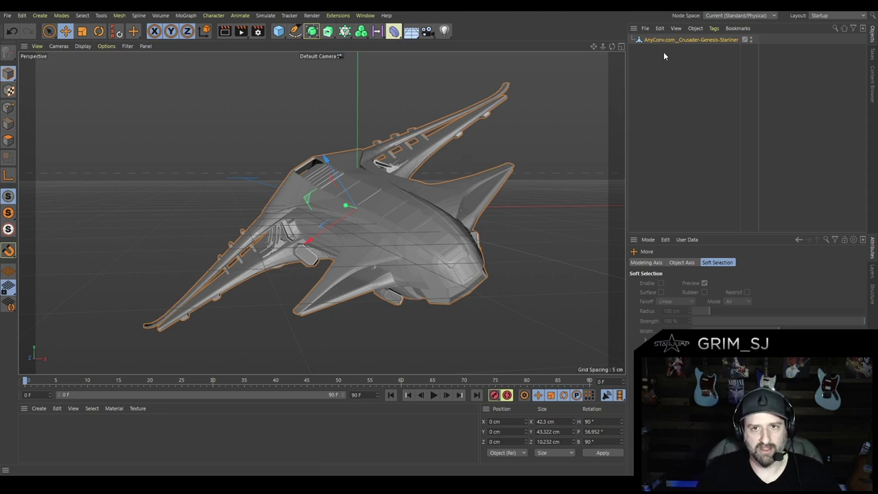
left_click_drag(782, 293, 741, 296)
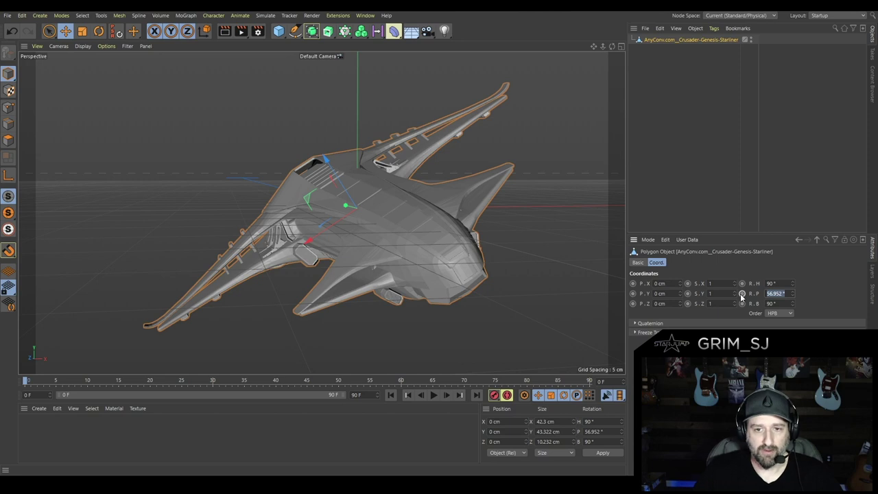
left_click_drag(792, 293, 792, 281)
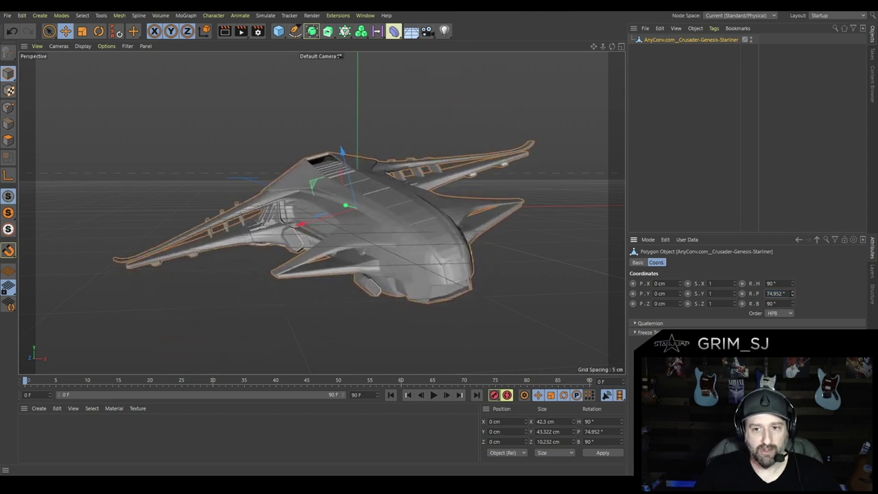
type("90")
key("Return")
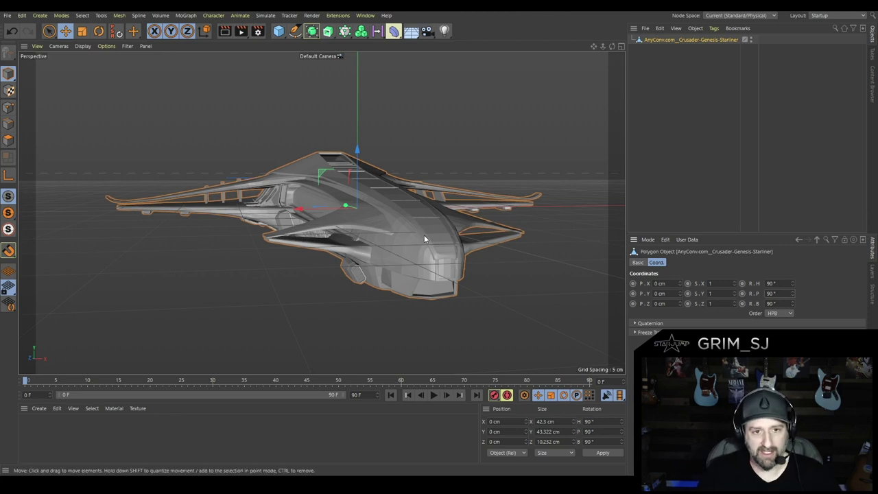
Inspect the ship from the front and side and compare it with the Starliner_beauty2compFlat.jpg reference image in Photos.
scroll(435, 245, "up", 5)
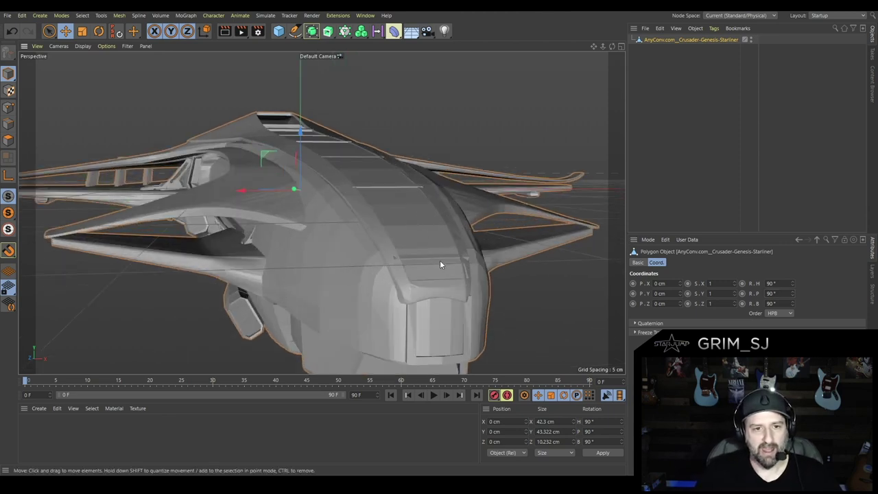
scroll(440, 261, "down", 2)
left_click_drag(391, 267, 455, 280, "alt")
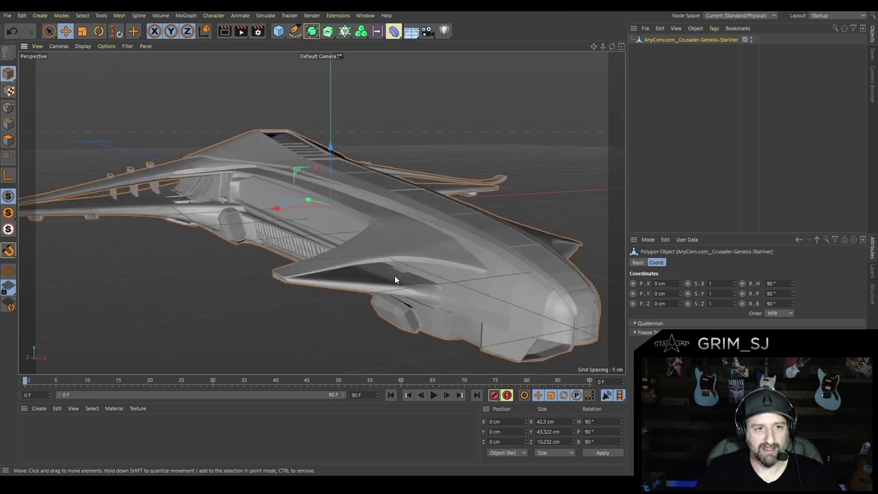
mouse_move(394, 279)
left_mouse_down("alt")
mouse_move(392, 288)
mouse_move(408, 270)
left_mouse_up("alt")
scroll(426, 256, "down", 3)
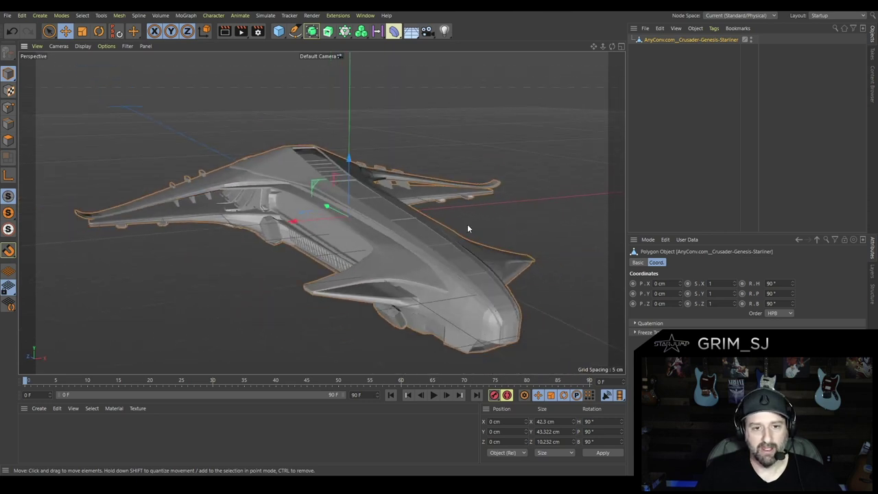
left_click_drag(593, 48, 612, 29)
left_click_drag(427, 184, 432, 195, "alt")
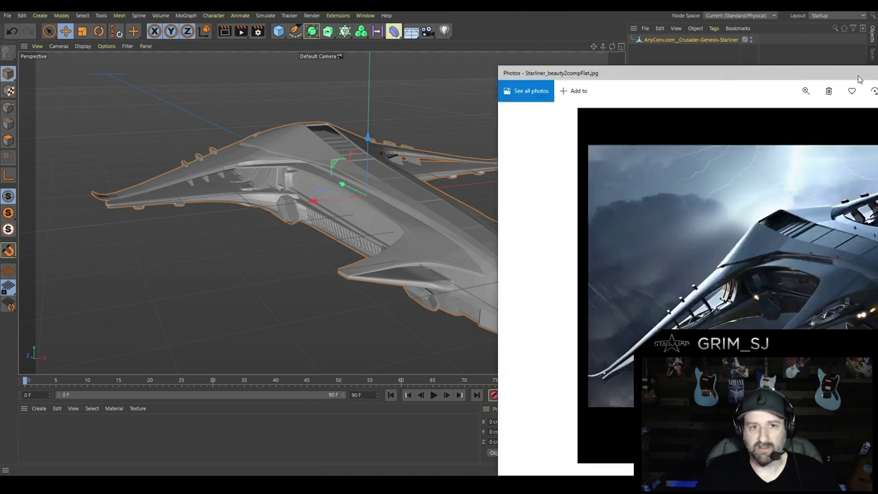
left_click_drag(877, 75, 531, 28)
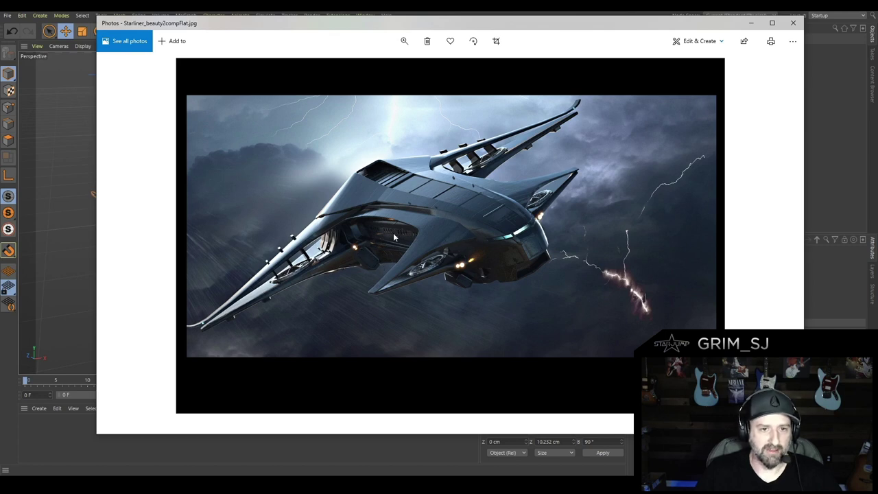
left_click_drag(385, 28, 877, 25)
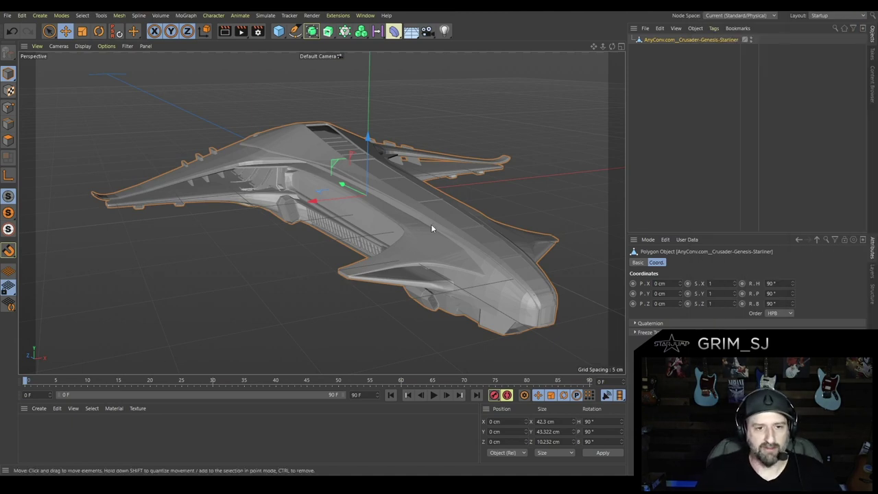
Examine the model's nose, front fins and wing geometry up close.
scroll(312, 177, "up", 3)
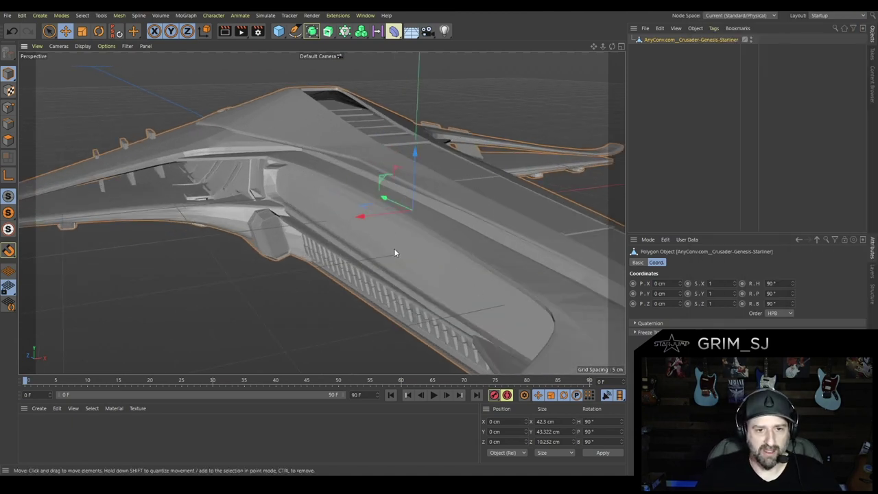
left_click_drag(395, 253, 488, 289, "alt")
scroll(229, 226, "up", 5)
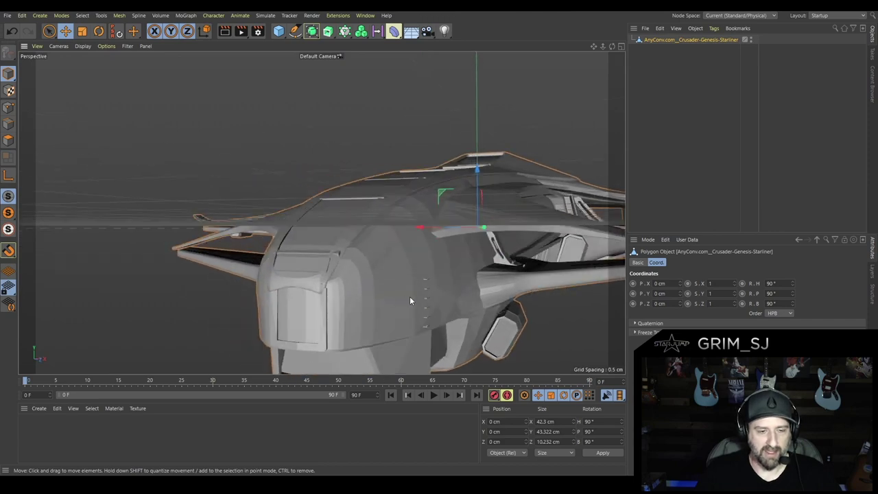
scroll(410, 300, "down", 5)
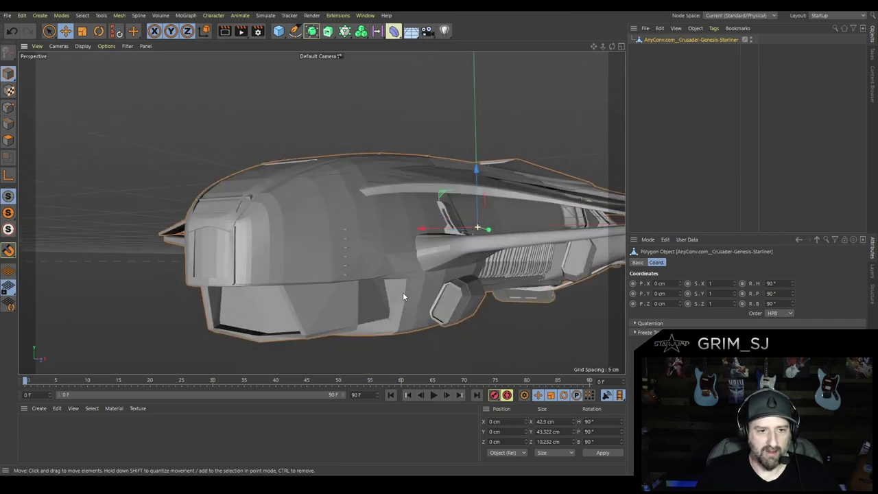
left_click_drag(445, 250, 528, 295, "alt")
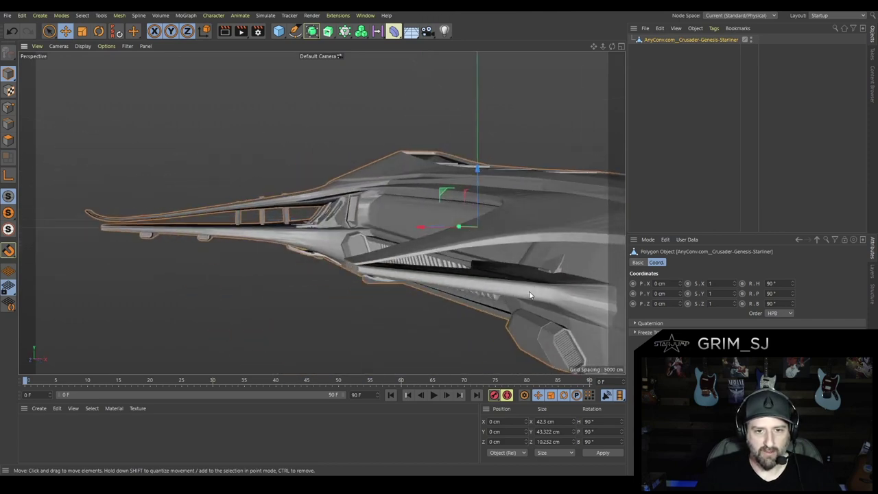
left_click_drag(471, 280, 470, 288, "alt")
left_click_drag(248, 214, 282, 236, "alt")
scroll(197, 213, "up", 5)
scroll(305, 212, "down", 5)
scroll(306, 214, "down", 5)
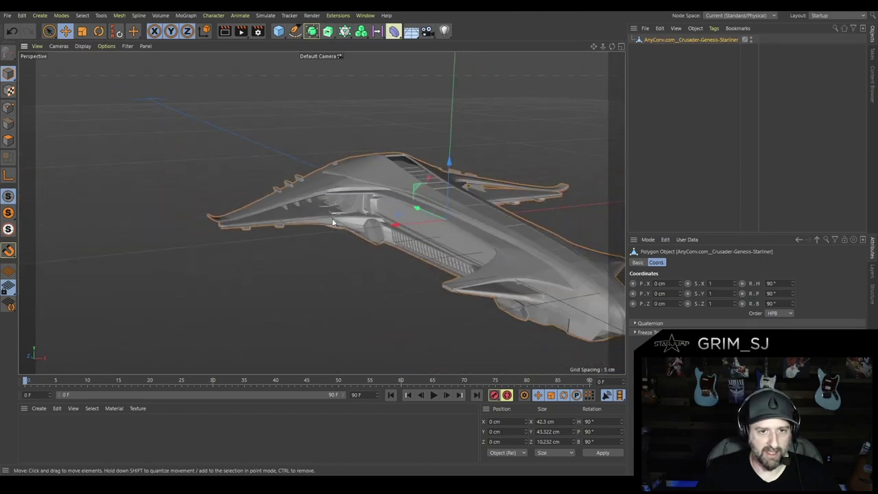
Examine the ship's side profile, underside, rear engines and lowered ramp from several angles.
left_click_drag(594, 46, 330, 215)
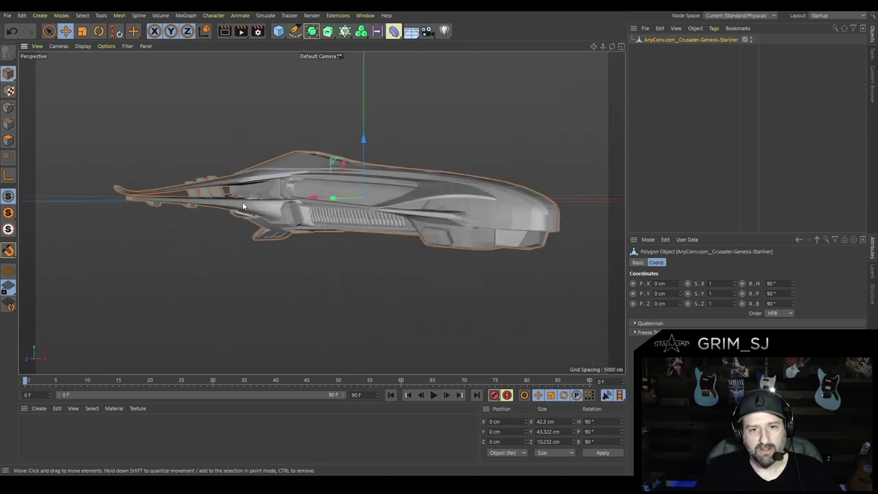
left_click_drag(242, 204, 337, 203)
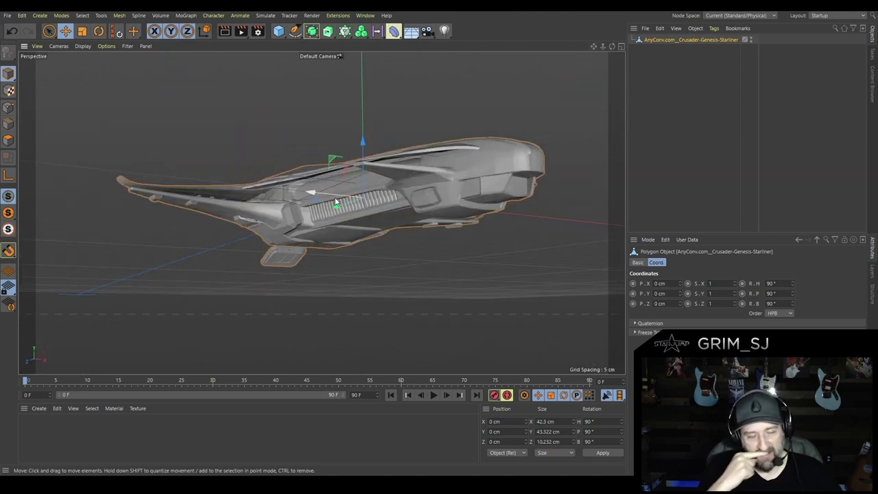
left_click_drag(303, 160, 356, 228, "alt")
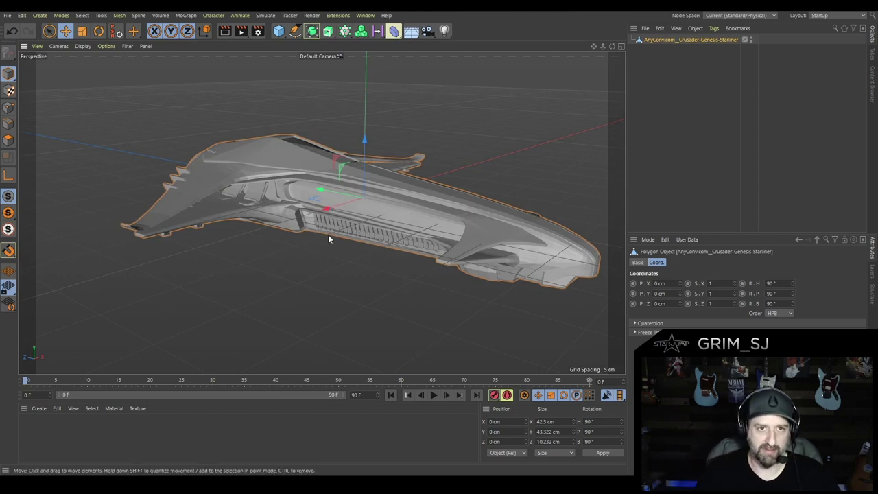
left_click_drag(328, 236, 378, 221, "alt")
left_click_drag(263, 272, 336, 230, "alt")
scroll(290, 312, "up", 6)
left_click_drag(157, 210, 312, 192, "alt")
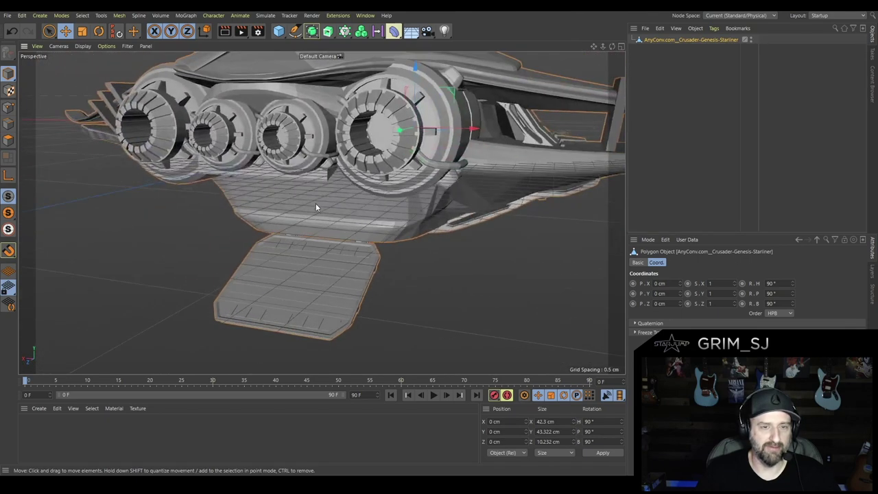
left_click_drag(308, 265, 327, 246, "alt")
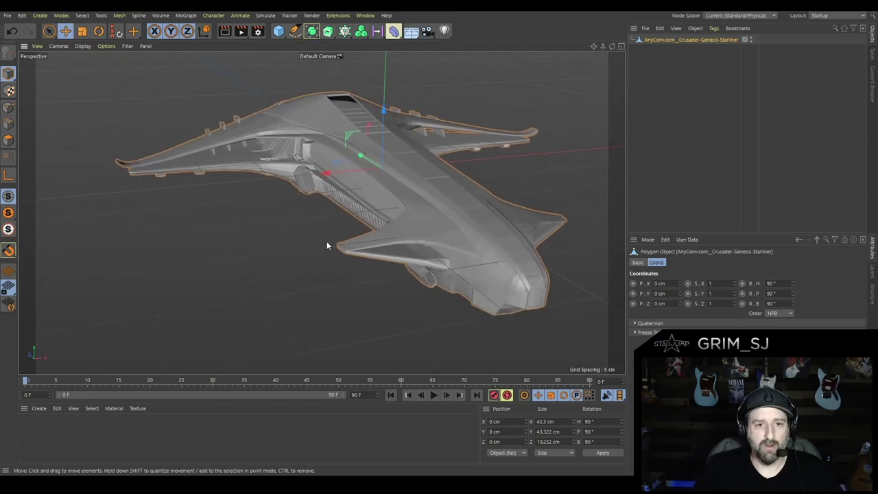
Copy the Star Liner null from Starliner_Microtech_ScnA3.c4d into the scene containing the raw AnyConv.com__Crusader-Genesis-Starliner model.
left_click(365, 15)
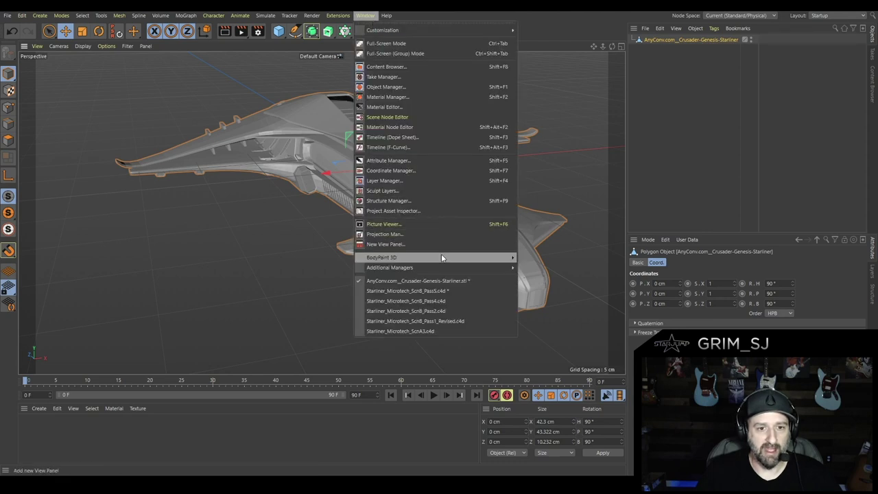
left_click(439, 331)
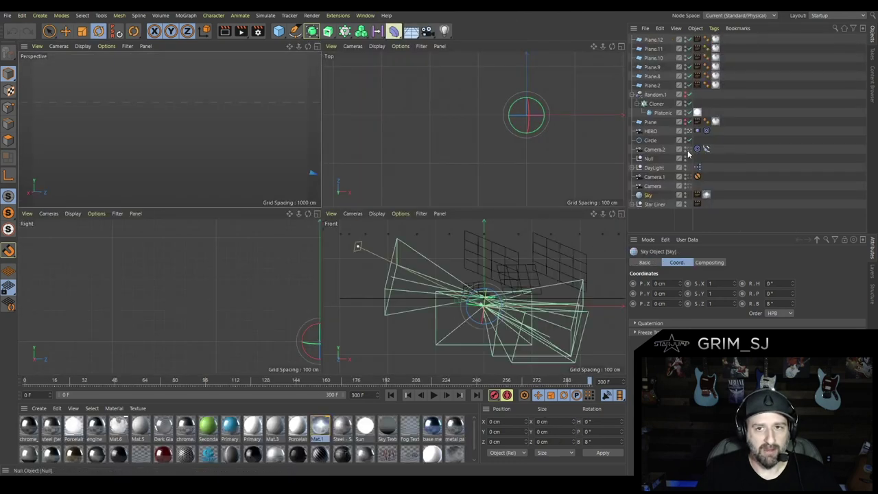
left_click(653, 205)
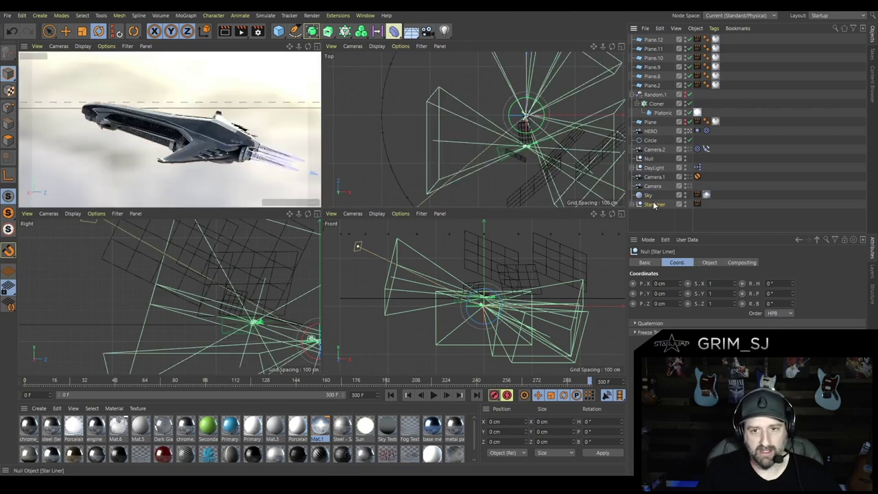
left_click(365, 15)
left_click(426, 280)
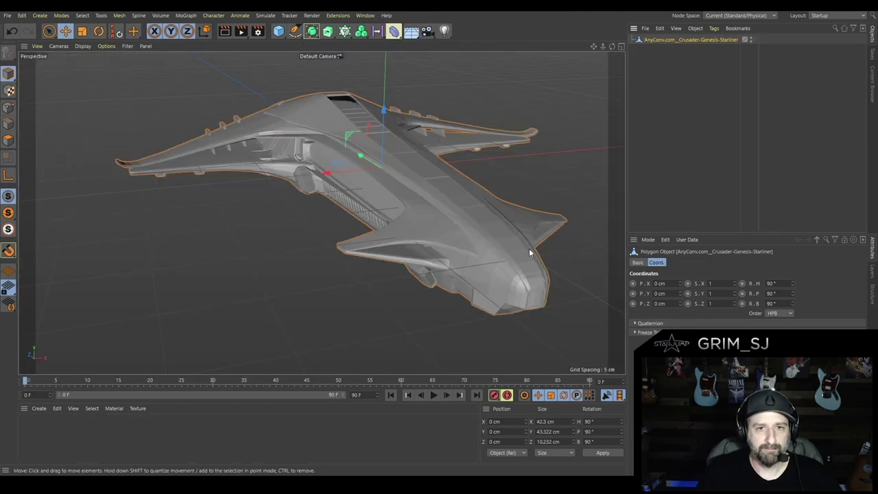
left_click(471, 325)
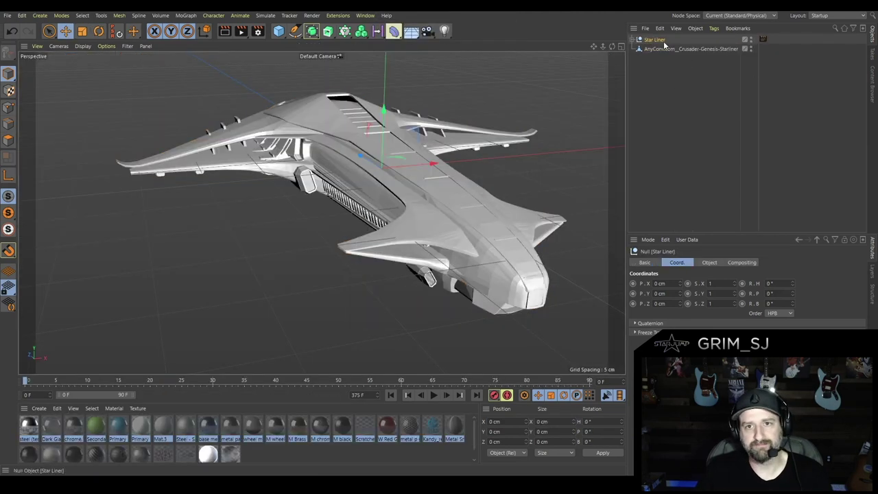
Expand the Star Liner hierarchy and remove the coordinate animation from its Star Liner COntrol null.
left_click(632, 40)
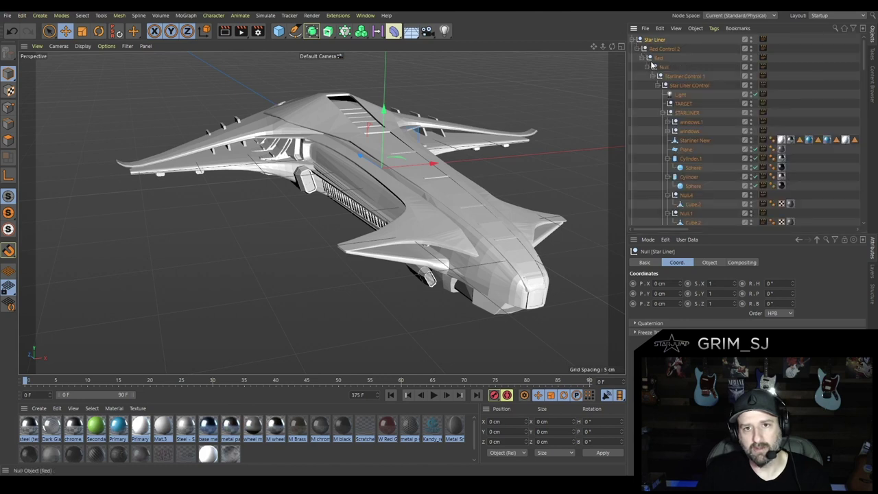
left_click(657, 86)
left_click(677, 87)
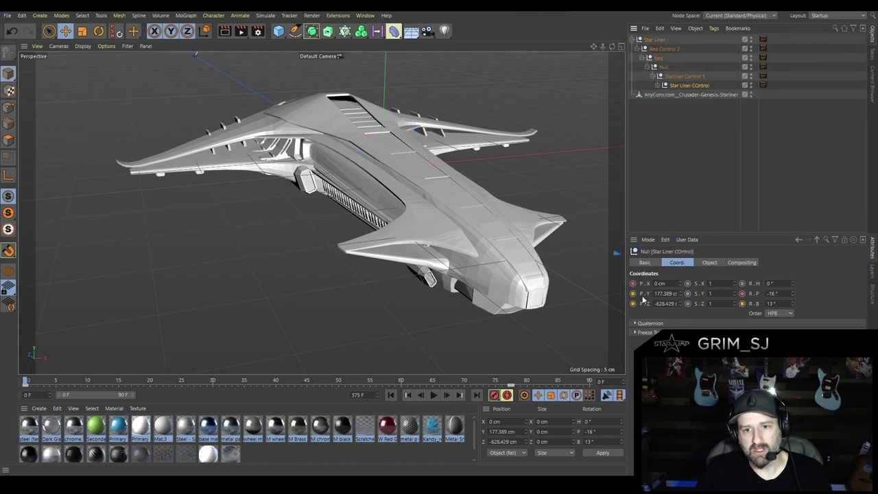
right_click(752, 297)
mouse_move(769, 299)
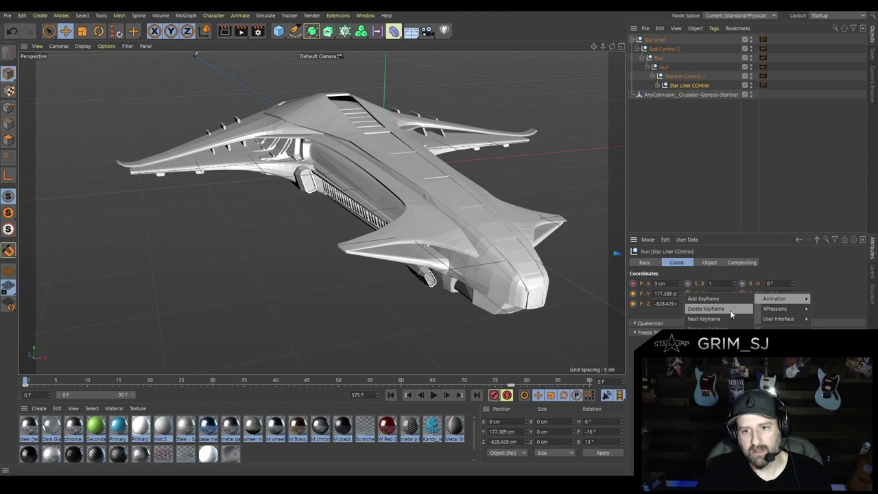
left_click(708, 359)
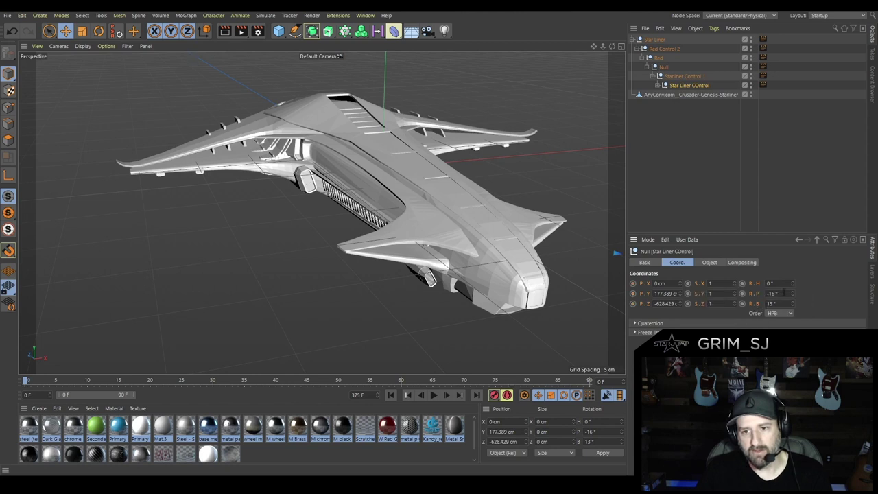
Zero the Star Liner COntrol null's transform: R.P and R.B to 0°, P.Y and P.Z to 0 cm.
left_click_drag(784, 293, 767, 294)
type("0")
key("Tab")
type("0")
left_click(813, 302)
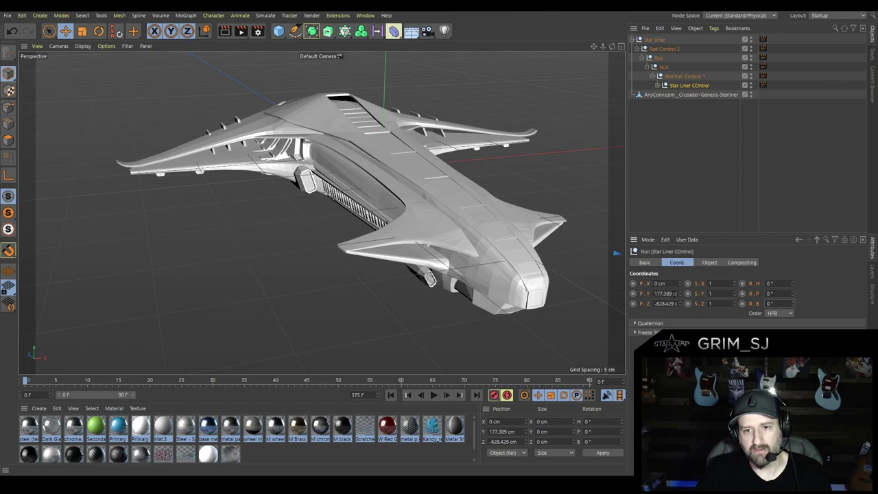
type("0")
key("Tab")
type("0")
key("Return")
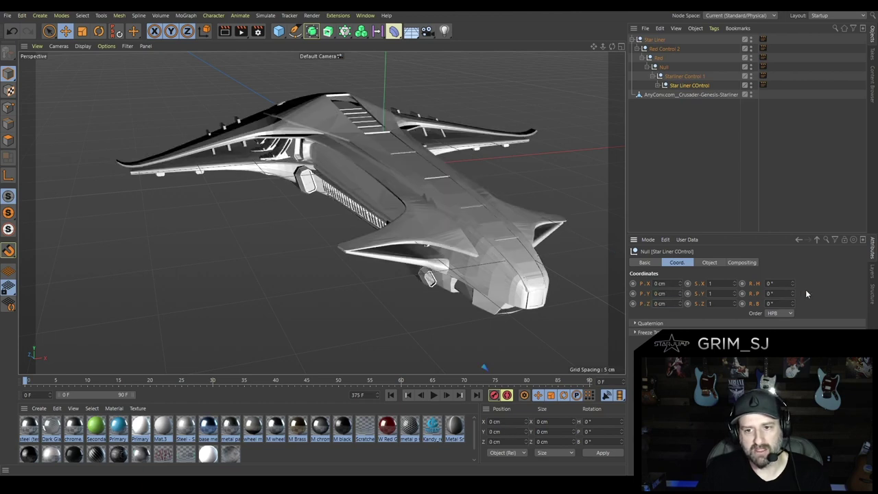
Check the parent nulls' coordinates and view the aligned ship from the front, then collapse the Star Liner hierarchy.
left_click(684, 76)
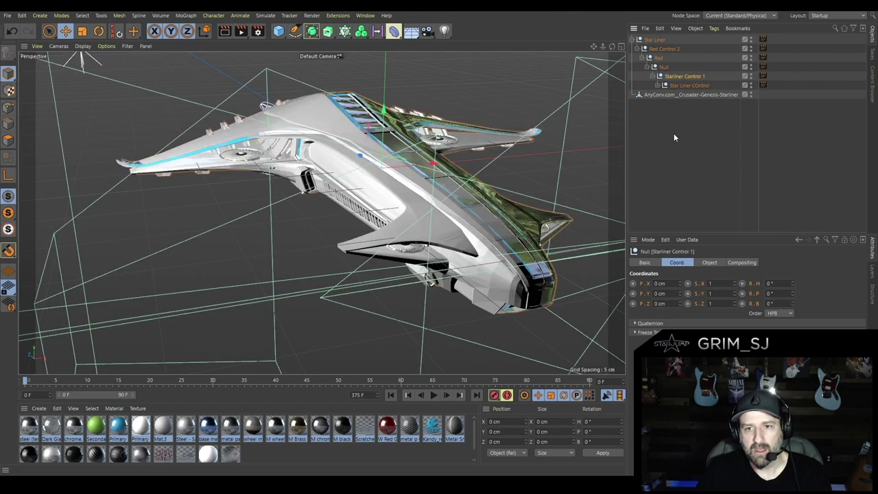
left_click(660, 59)
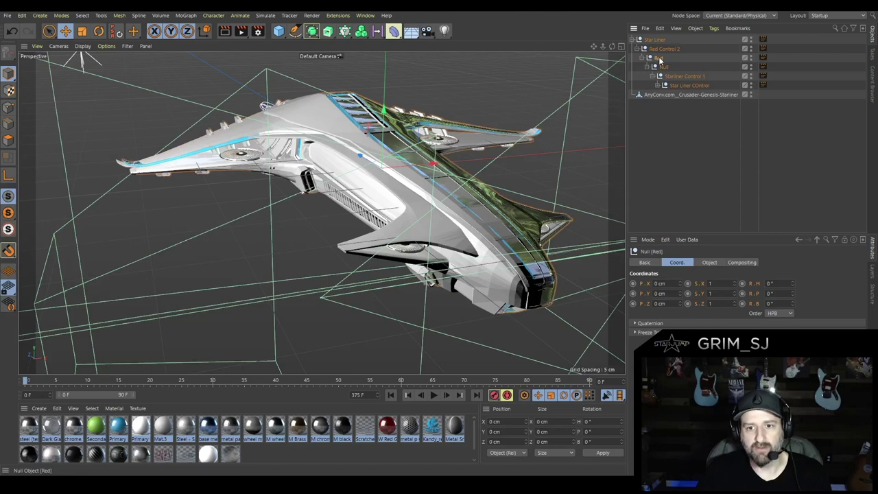
left_click(655, 39)
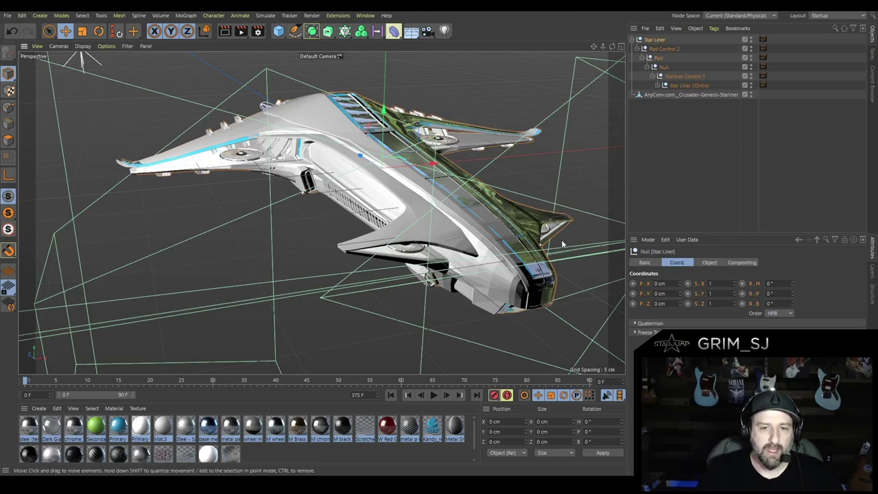
left_click_drag(561, 240, 538, 243, "alt")
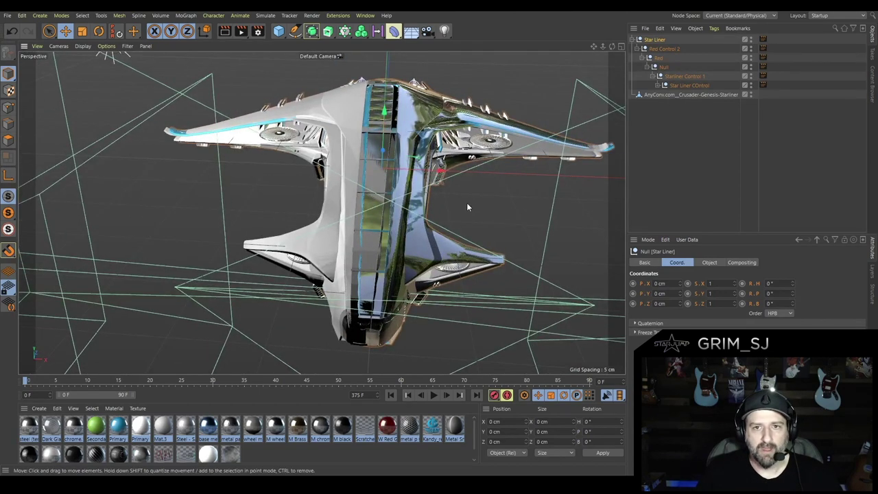
left_click_drag(466, 203, 590, 158, "alt")
left_click(636, 40)
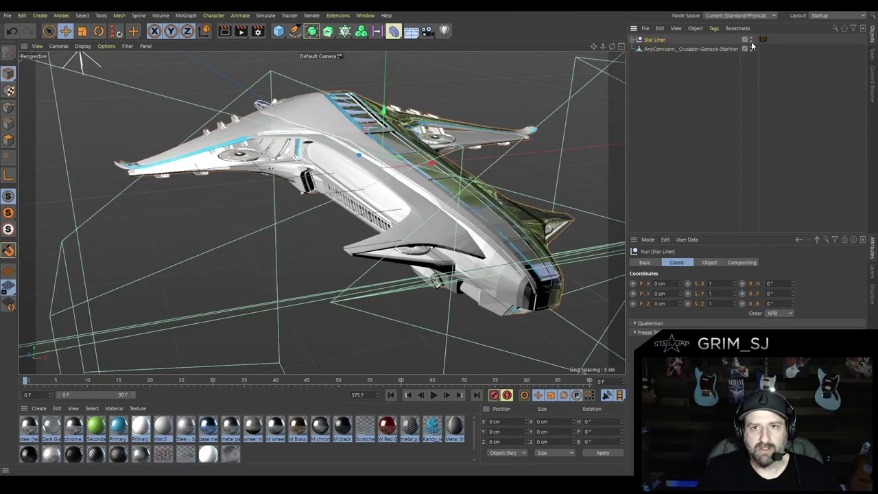
Hide the detailed Star Liner and view the raw imported mesh on its own from above.
left_click(750, 39)
left_click(435, 251)
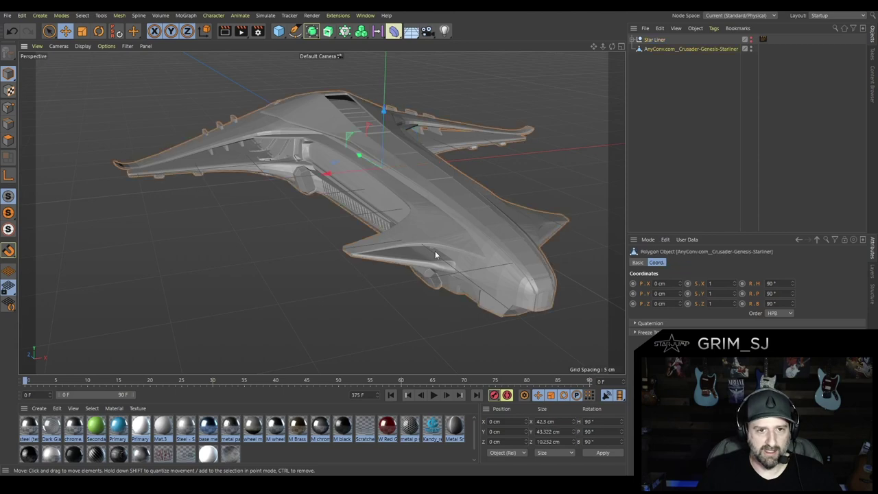
left_click_drag(436, 254, 434, 278, "alt")
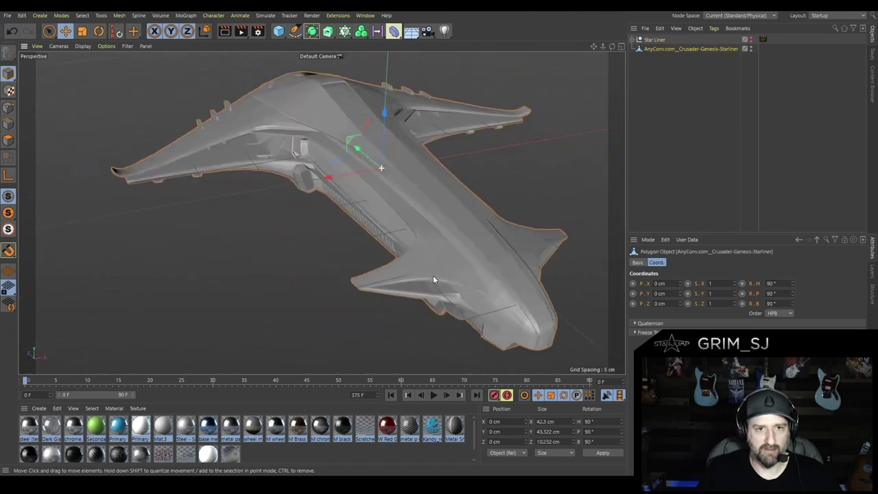
Show the detailed Star Liner, hide the raw imported mesh and view the textured ship from the front quarter.
left_click(749, 39)
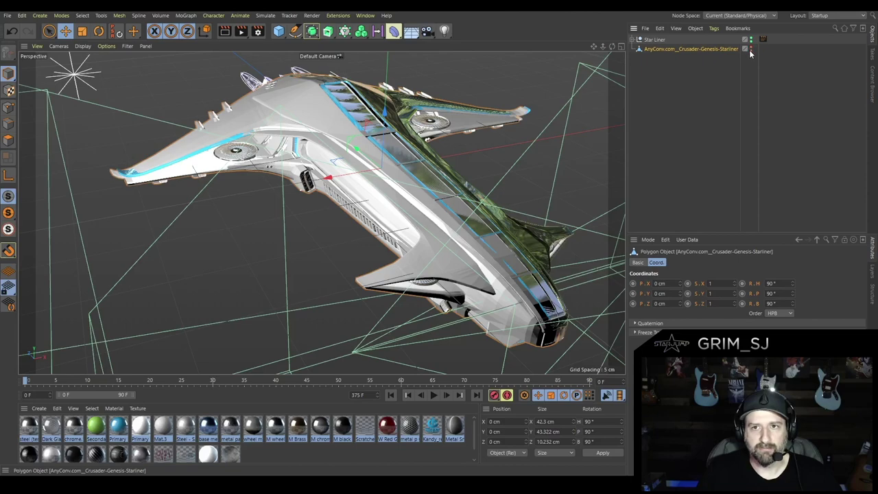
left_click(750, 50)
left_click_drag(467, 273, 509, 235, "alt")
left_click_drag(594, 46, 558, 51)
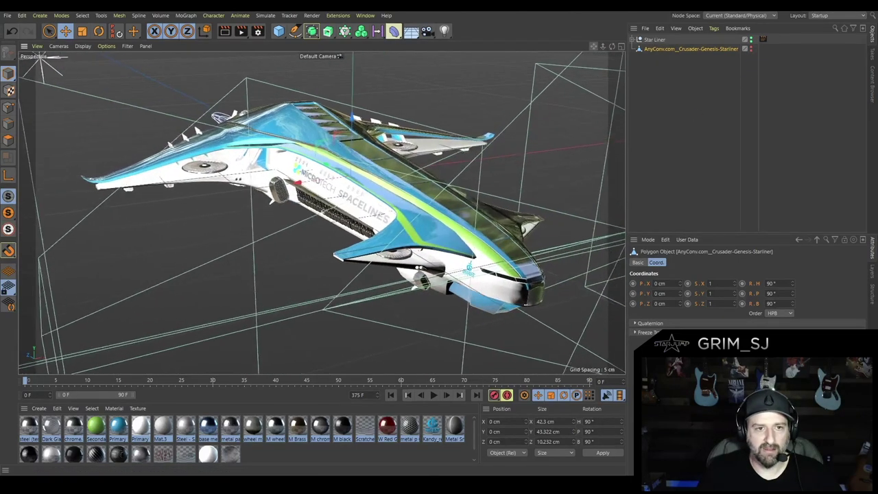
middle_click_drag(457, 183, 439, 186, "alt")
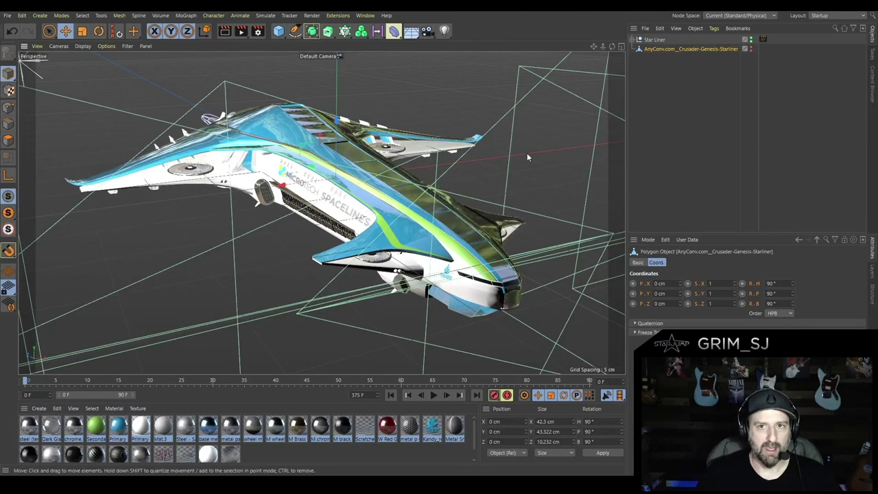
Expand the Star Liner hierarchy down through Star Liner COntrol and look through the parts added to the ship.
left_click(655, 40)
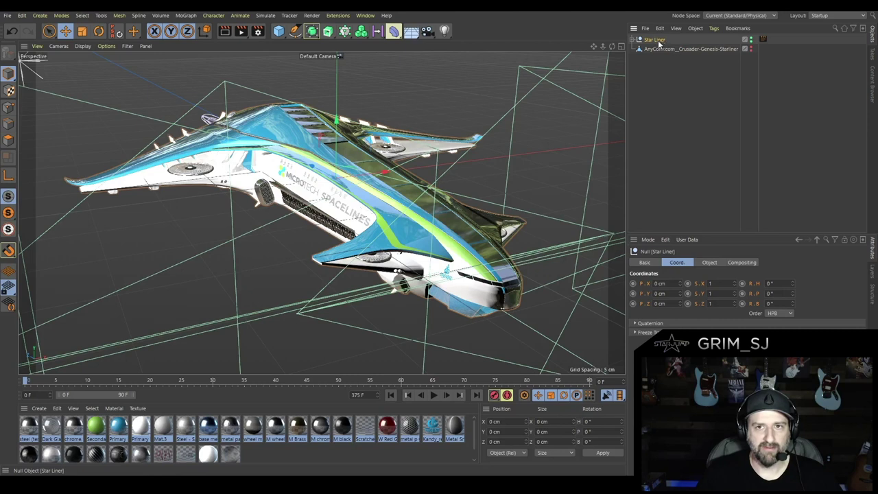
left_click(681, 49)
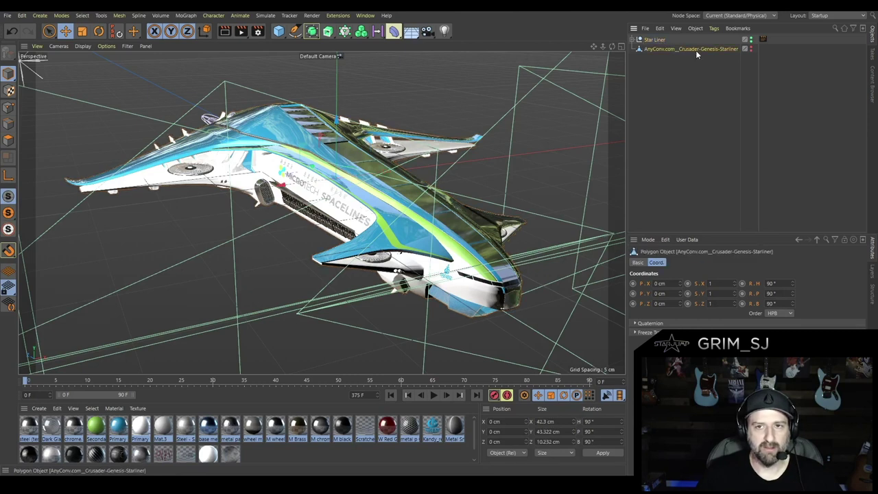
left_click(651, 39)
left_click(633, 40)
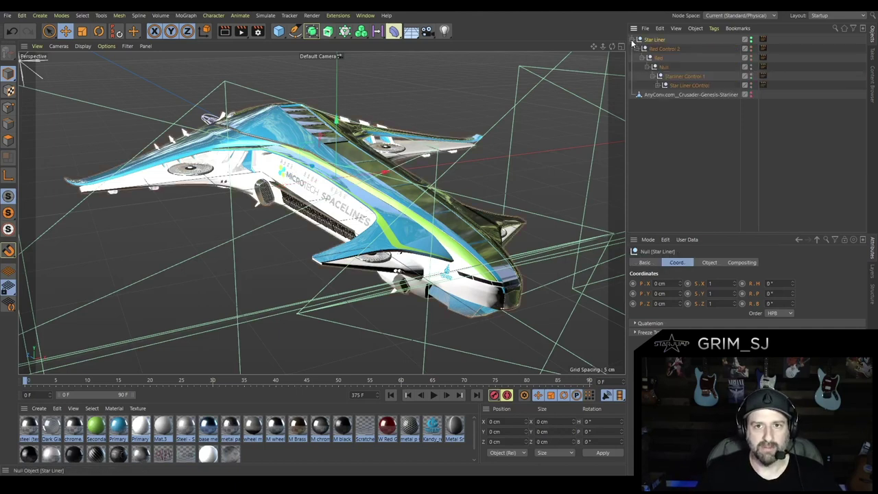
left_click(657, 86)
scroll(706, 126, "down", 9)
scroll(707, 123, "down", 10)
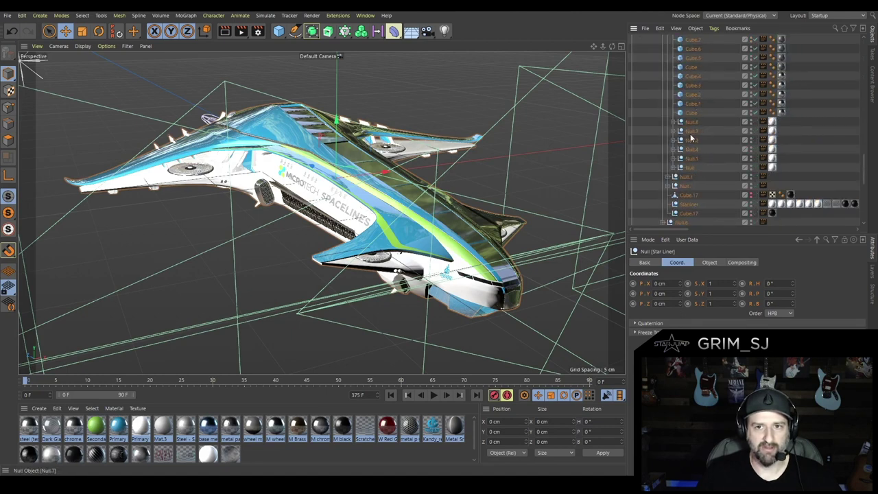
scroll(689, 137, "down", 5)
scroll(694, 141, "up", 18)
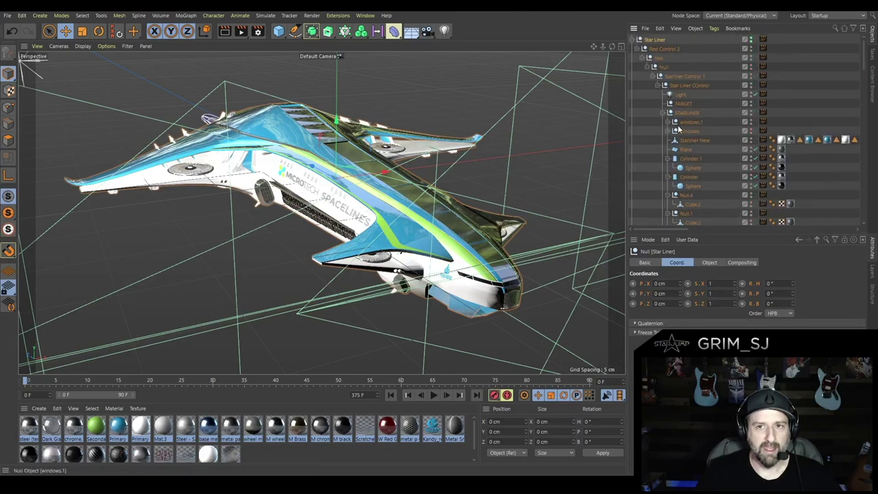
Select the Star Liner COntrol null and inspect the Microtech Spacelines livery along the ship's side and wing.
left_click(690, 86)
left_click_drag(389, 223, 357, 193, "alt")
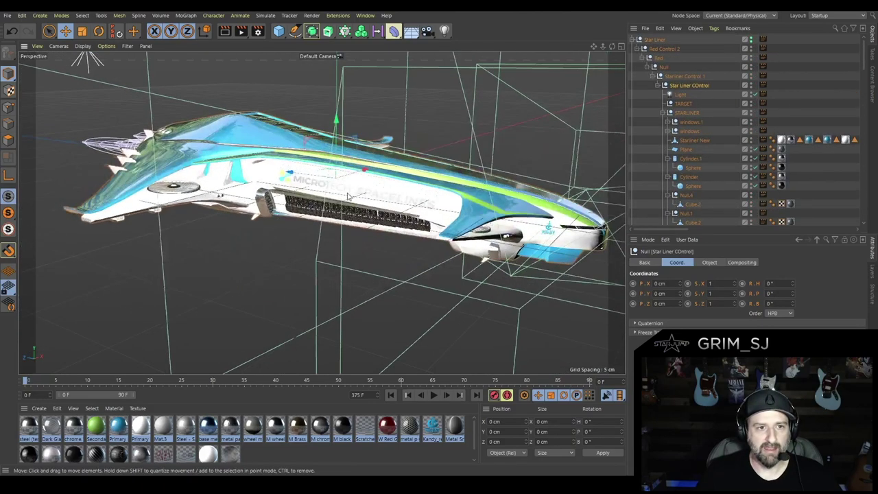
scroll(356, 191, "up", 5)
scroll(386, 193, "down", 3)
left_click_drag(483, 205, 466, 211, "alt")
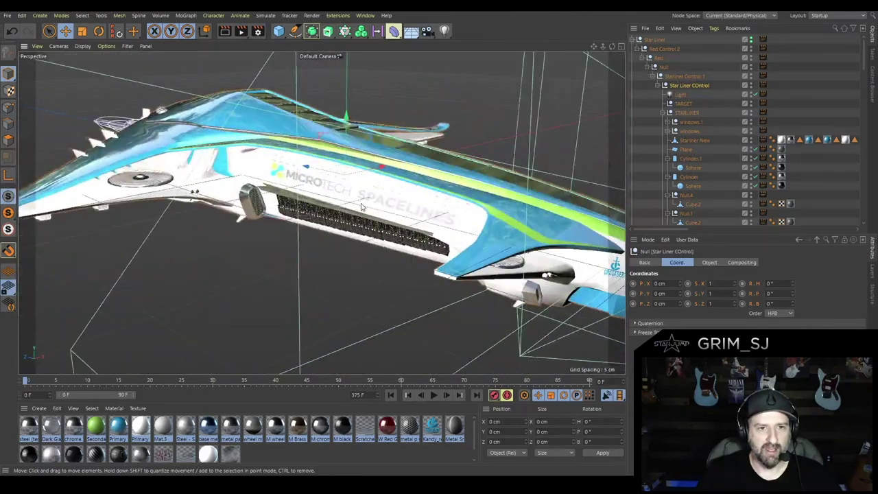
left_click_drag(342, 194, 343, 199, "alt")
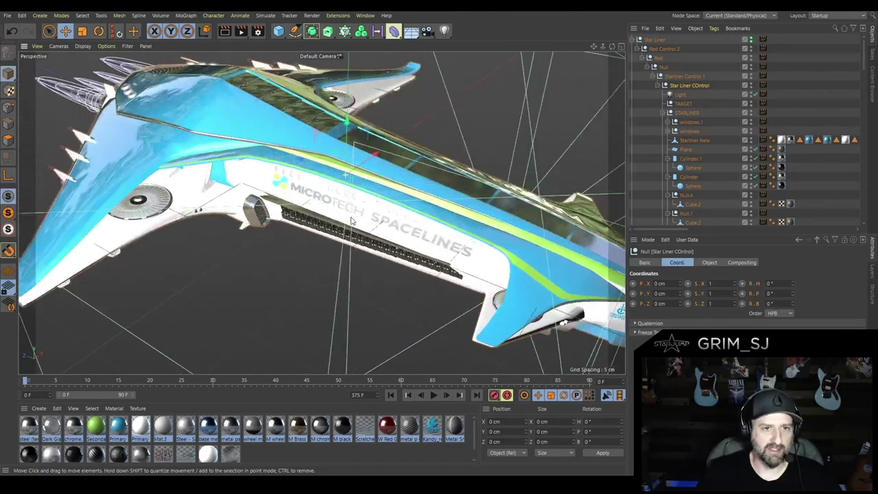
Examine the side windows, Microtech logo, mesh-covered intake and ribbed vents up close.
scroll(338, 195, "up", 4)
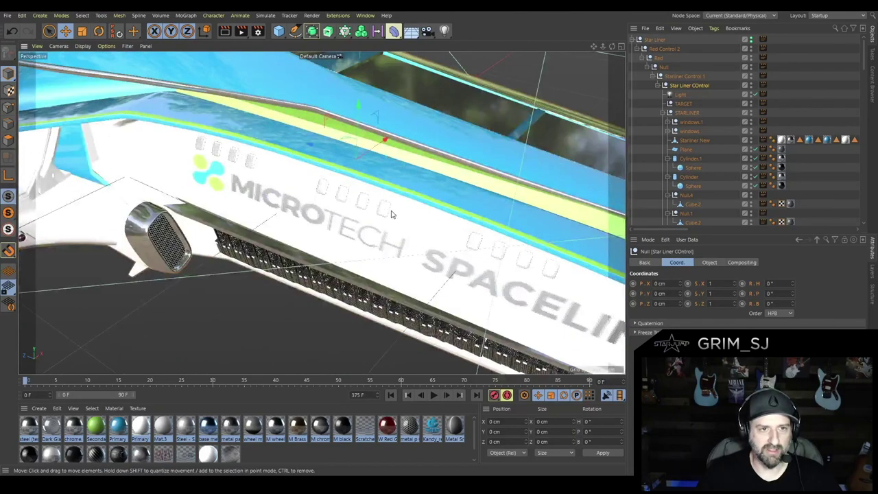
left_click_drag(392, 214, 366, 215, "alt")
scroll(357, 211, "down", 3)
scroll(248, 199, "up", 8)
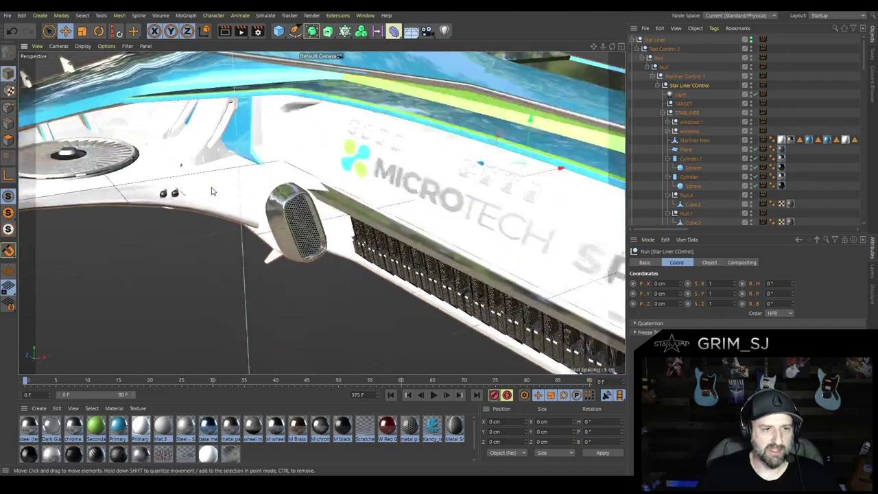
scroll(295, 262, "down", 5)
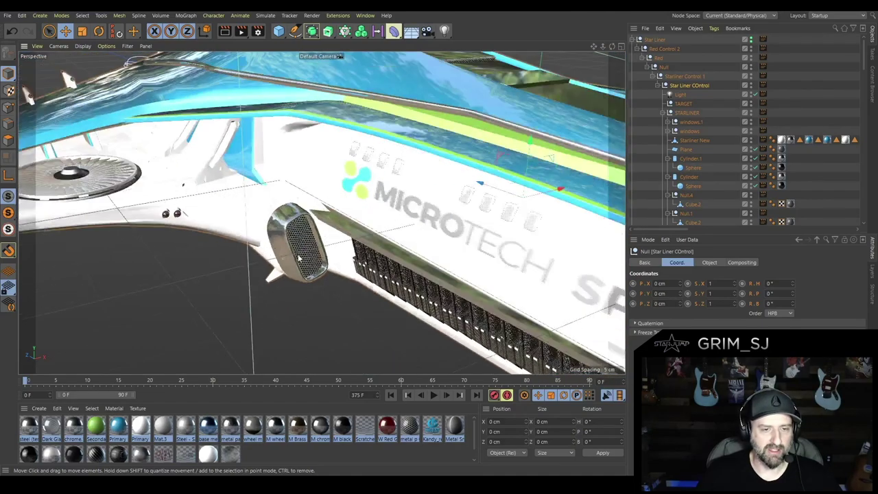
scroll(316, 280, "up", 2)
mouse_move(329, 280)
left_mouse_down("alt")
mouse_move(378, 250)
mouse_move(341, 270)
left_mouse_up("alt")
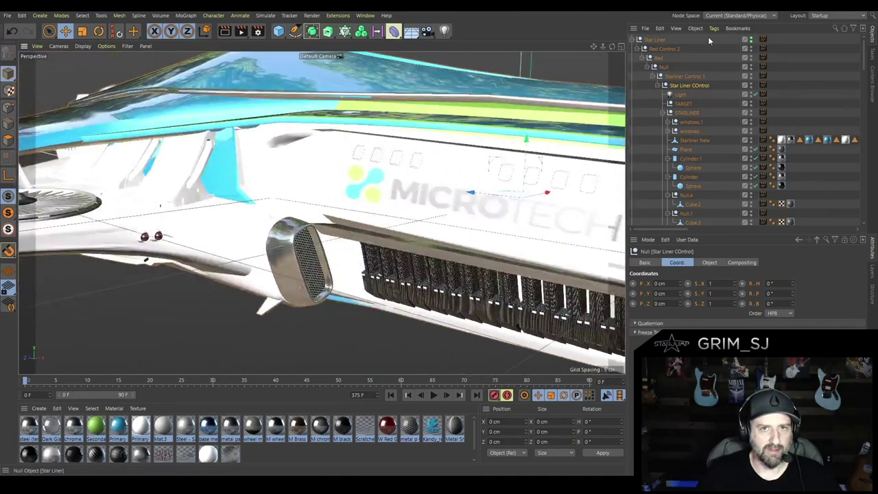
Collapse the Star Liner hierarchy, show the raw imported mesh and hide the detailed ship to compare the same area.
left_click(636, 40)
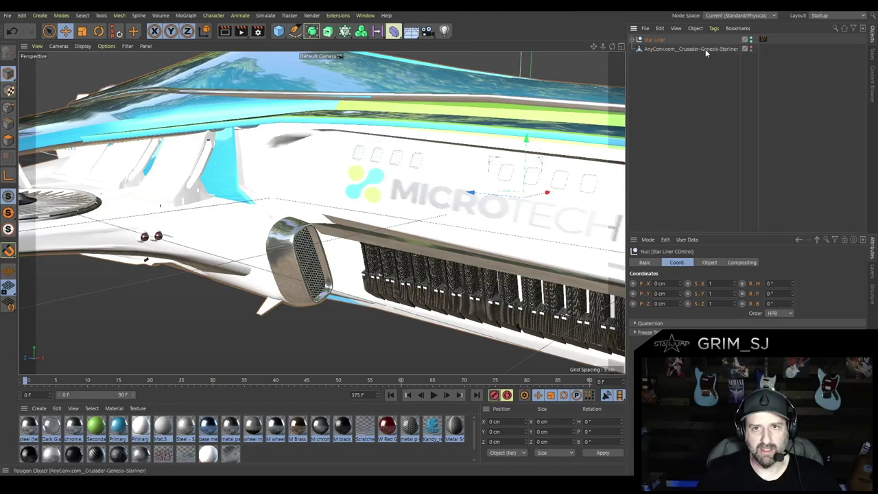
left_click(751, 50, "alt")
left_click(752, 41, "alt")
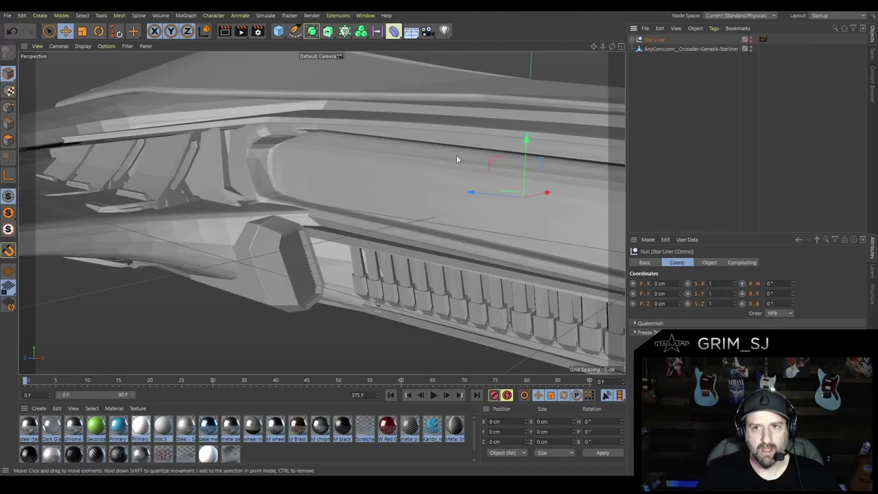
Examine the raw mesh's side intake and vents, then hide that mesh and show the detailed Star Liner.
scroll(282, 236, "up", 1)
scroll(274, 240, "down", 2)
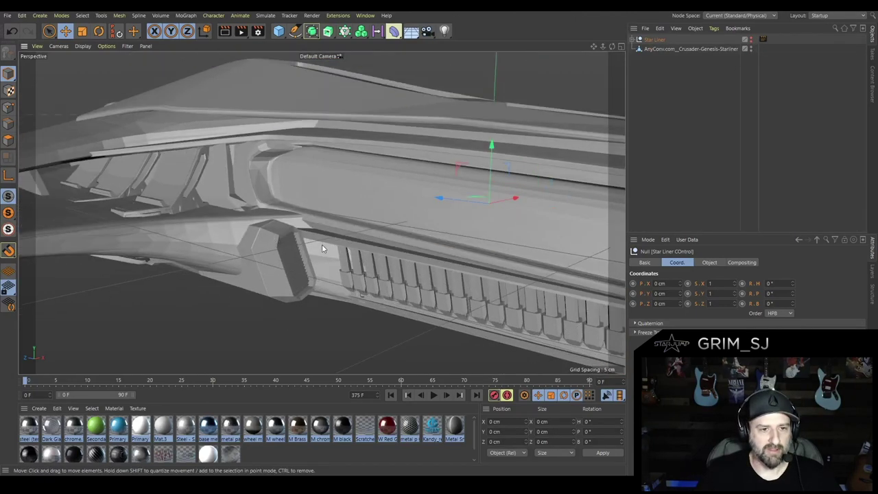
left_click_drag(322, 245, 292, 232, "alt")
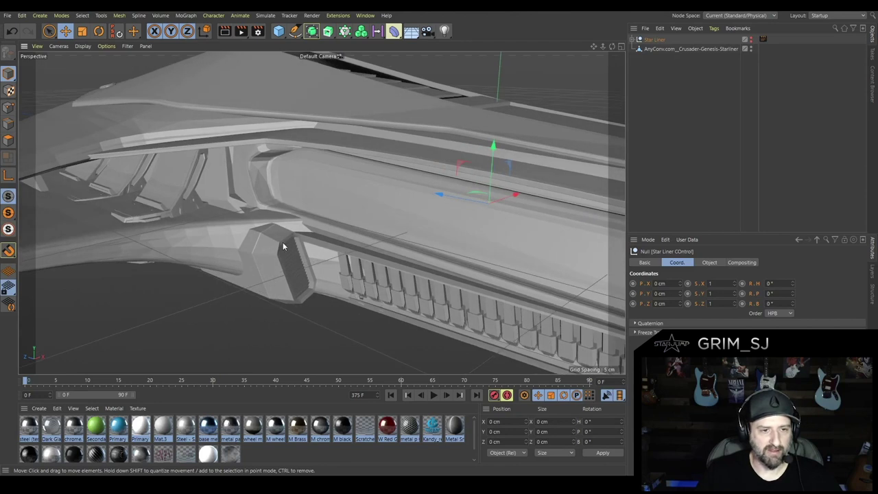
left_click(751, 49)
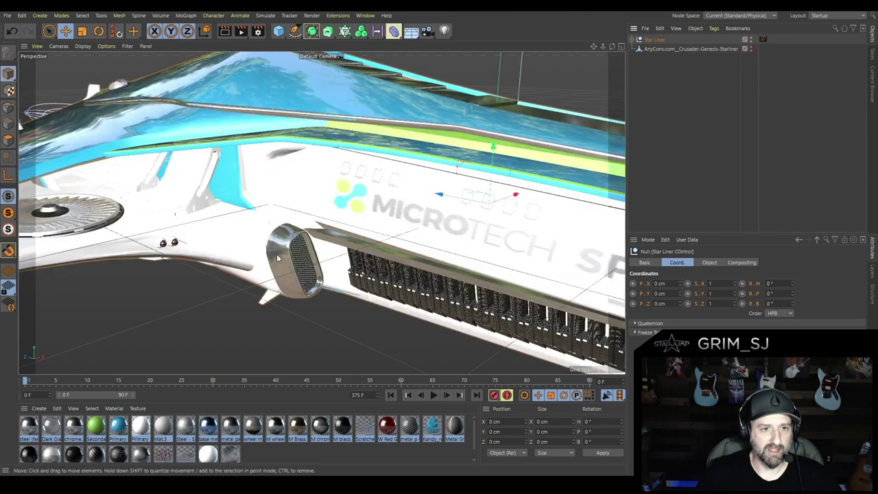
Select one of the small sphere lights on the rear wing and inspect the lights, round fan and surrounding hull.
scroll(300, 273, "down", 3)
scroll(94, 250, "up", 8)
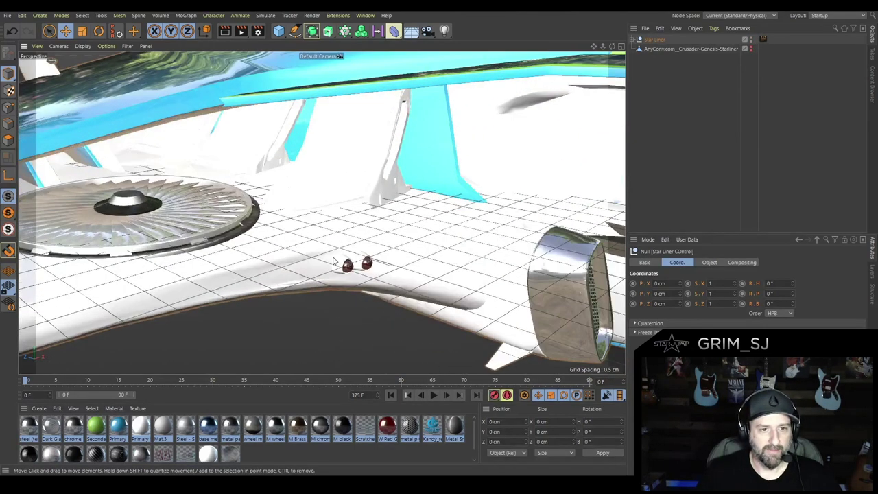
left_click(350, 267)
left_click_drag(420, 303, 360, 290, "alt")
scroll(187, 190, "down", 4)
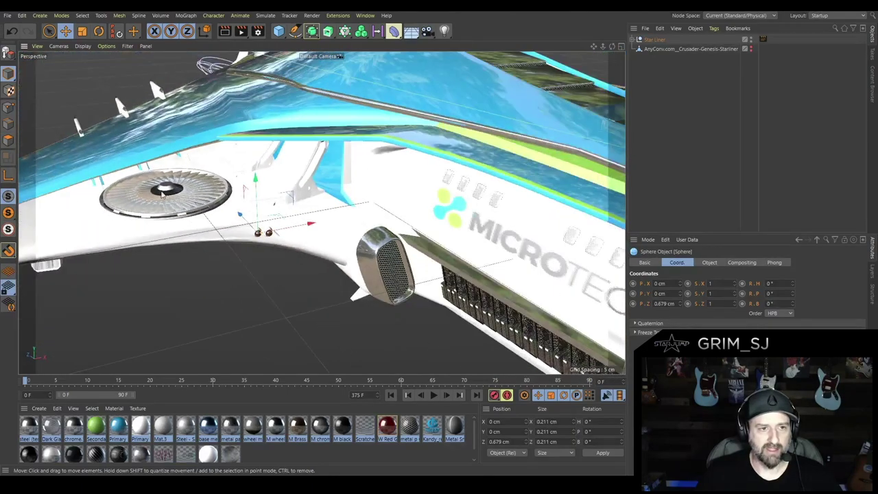
left_click_drag(175, 181, 343, 281, "alt")
left_click_drag(593, 46, 493, 1)
left_click_drag(549, 223, 496, 251, "alt")
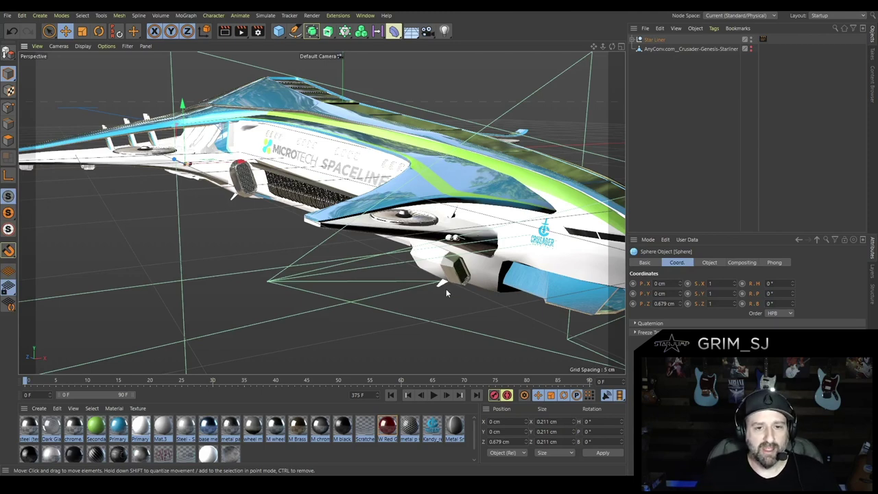
Select the small fin beneath the front thruster pod and compare it with the matching detail on the rear intake.
scroll(446, 291, "up", 6)
left_click(432, 259)
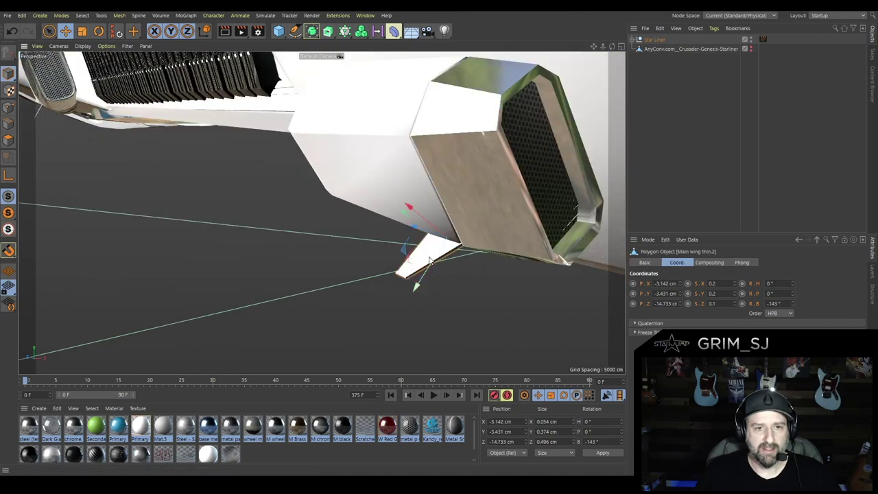
scroll(405, 259, "down", 6)
scroll(226, 187, "up", 6)
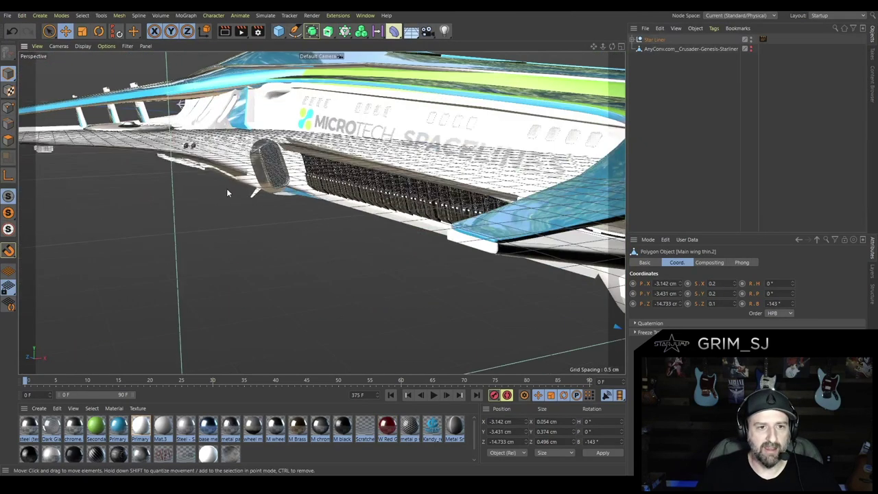
scroll(264, 196, "down", 6)
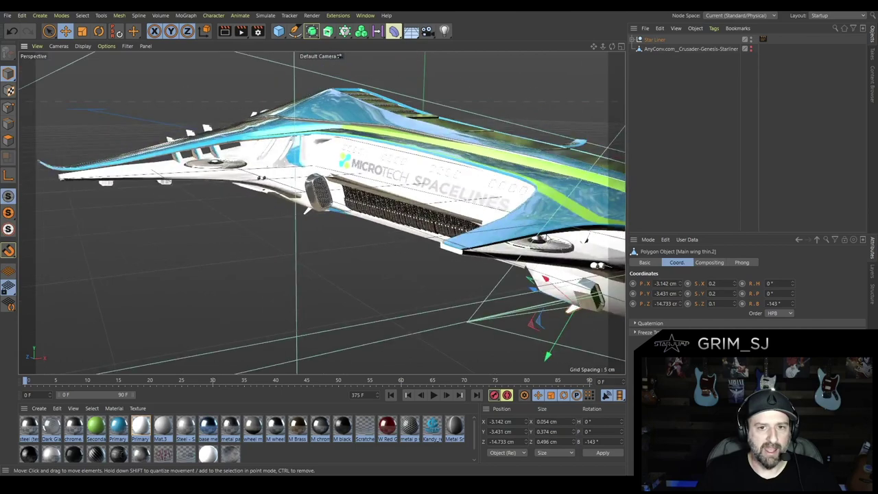
left_click_drag(594, 46, 331, 33)
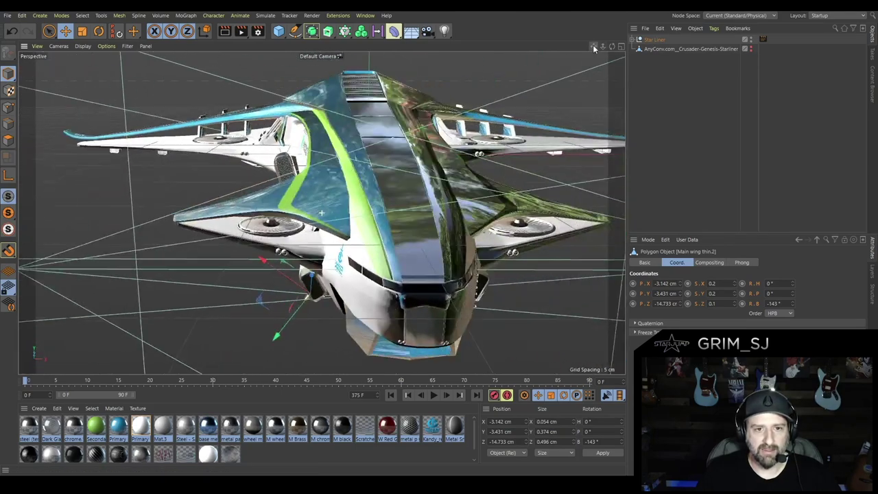
Select the panel at the ship's nose and inspect the nose and cockpit window area.
scroll(489, 268, "up", 2)
left_click(430, 295)
left_click_drag(472, 321, 502, 315, "alt")
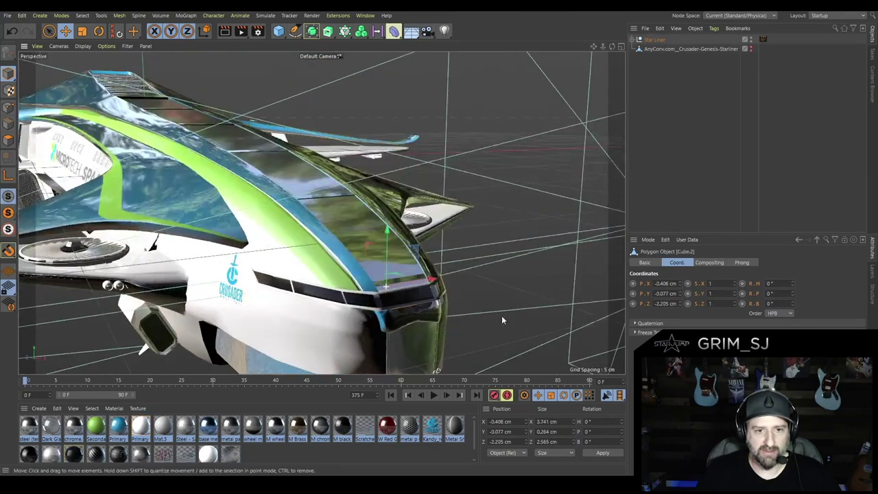
mouse_move(374, 284)
left_mouse_down()
mouse_move(424, 310)
mouse_move(370, 227)
mouse_move(321, 212)
mouse_move(433, 183)
left_mouse_up()
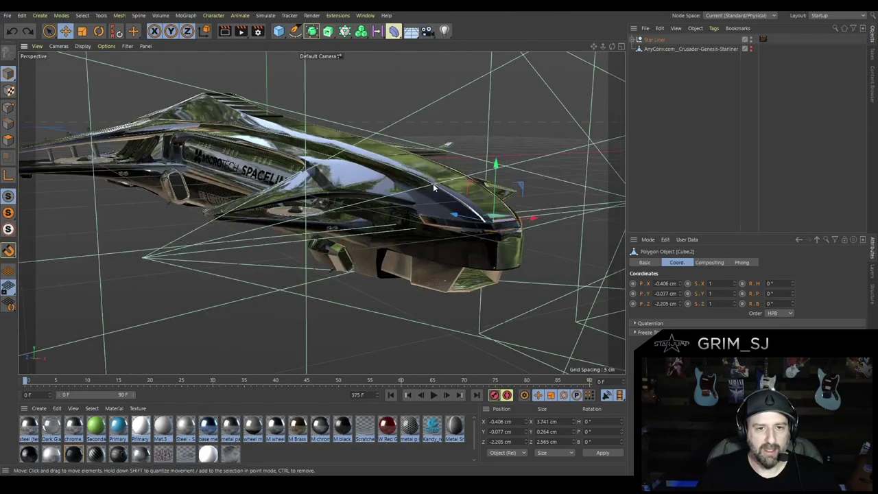
left_click(495, 216)
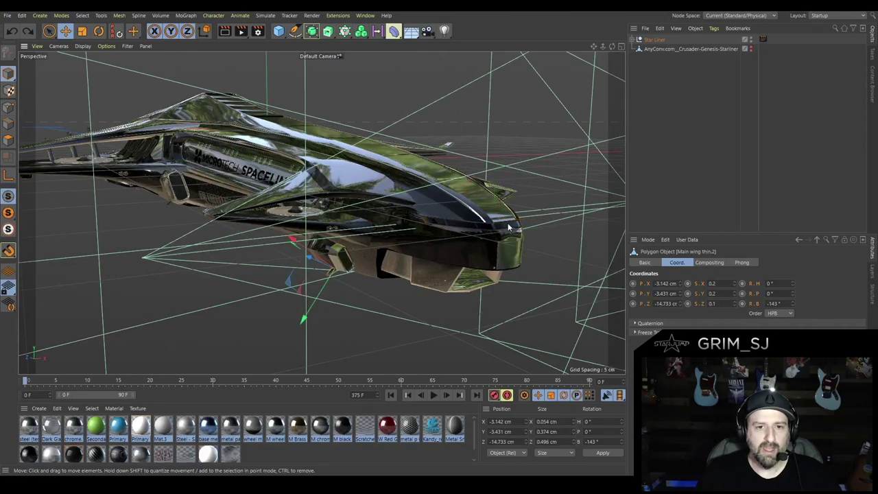
Examine the detailed Star Liner from above, from the side and around the rear engines.
left_click_drag(441, 244, 345, 191, "alt")
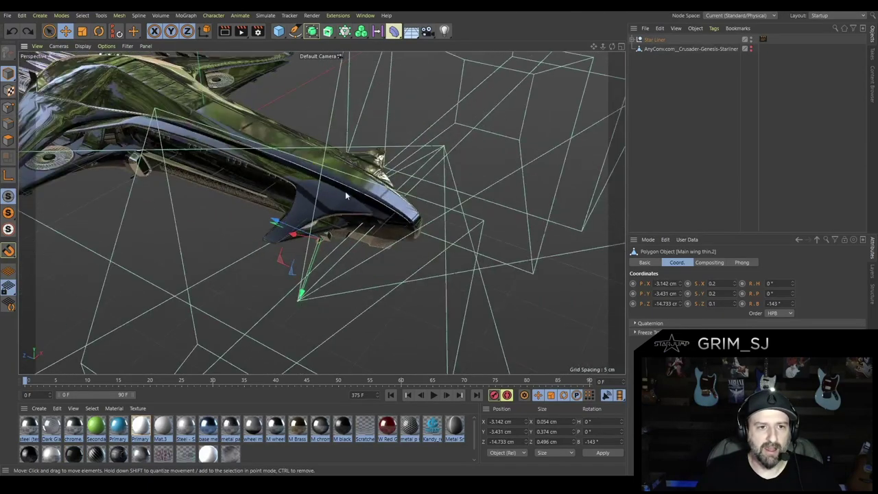
left_click_drag(593, 46, 830, 115)
left_click_drag(369, 280, 410, 266, "alt")
left_click_drag(370, 232, 322, 191, "alt")
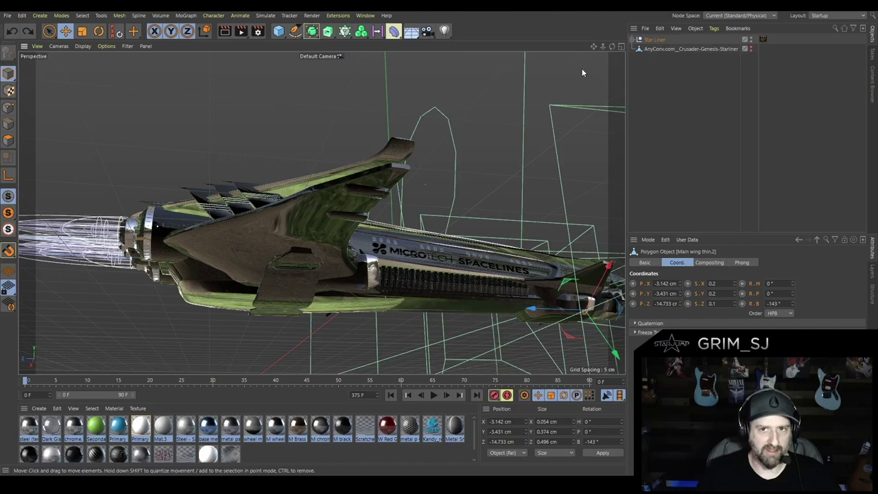
left_click_drag(226, 244, 286, 281, "alt")
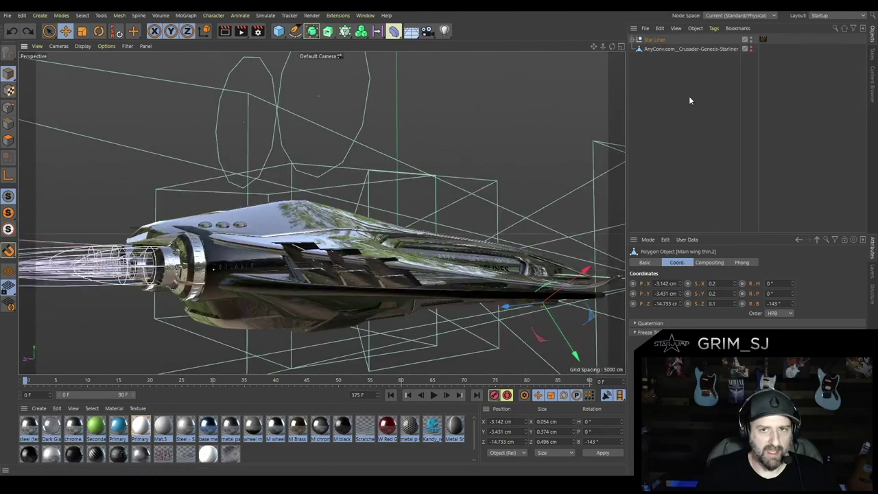
Hide the detailed Star Liner, show the raw mesh and select it to view its rear wing and engines.
left_click(751, 40)
left_click(751, 40)
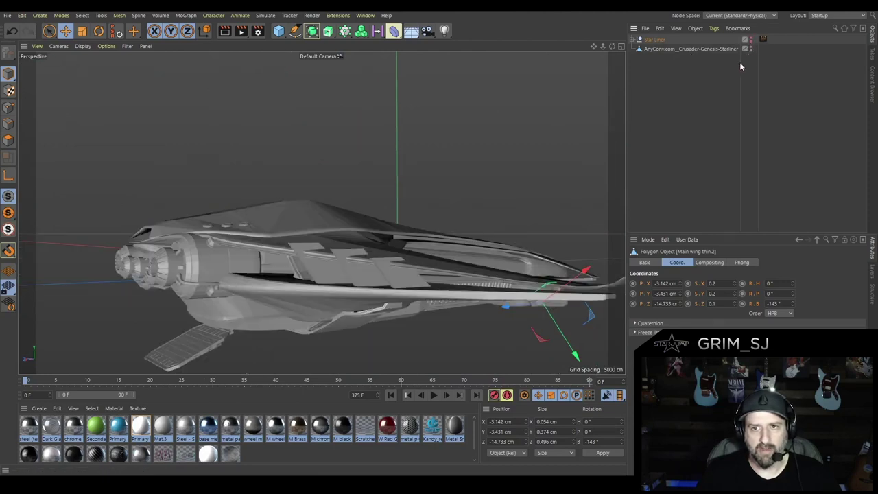
scroll(173, 281, "up", 4)
left_click(422, 301)
left_click_drag(423, 302, 418, 310, "alt")
left_click_drag(612, 47, 610, 37)
left_click_drag(321, 212, 498, 274)
Switch the raw mesh to polygon editing and select the slanted wing strut faces with Live Selection.
left_click(9, 139)
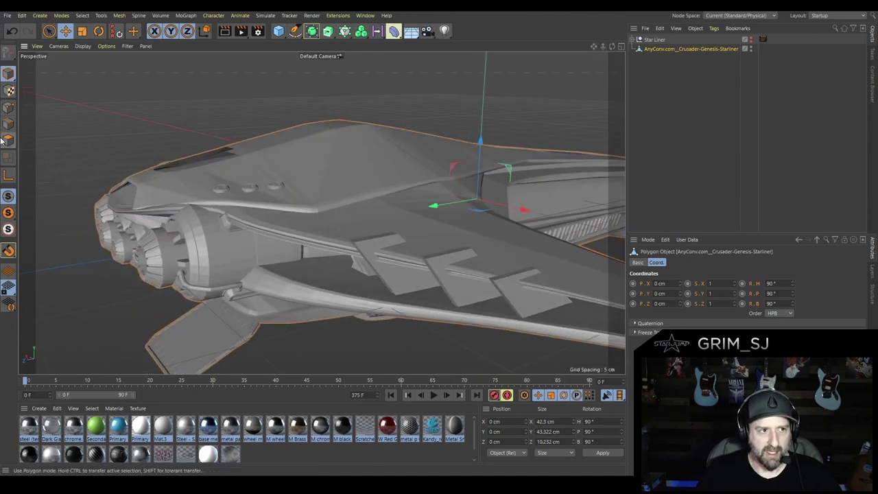
left_click(49, 31)
mouse_move(549, 313)
left_mouse_down()
mouse_move(465, 287)
mouse_move(396, 279)
left_mouse_up()
left_click_drag(528, 351, 529, 311, "alt")
scroll(529, 309, "up", 4)
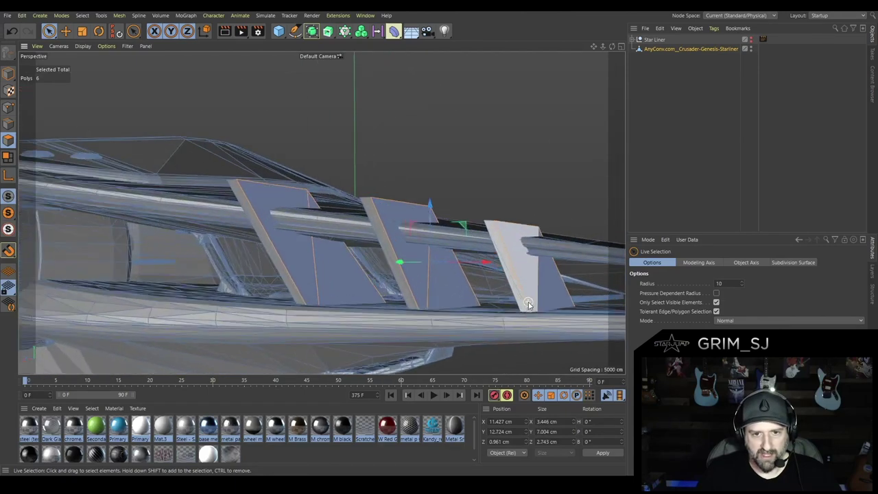
Select the group of polygons on the raw mesh's outer engine housing and switch to the Move tool.
scroll(490, 304, "down", 2)
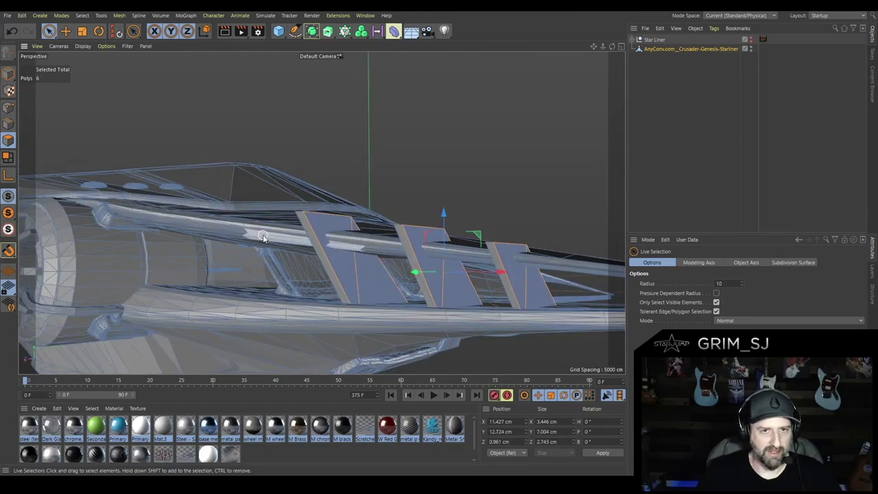
scroll(263, 237, "down", 3)
left_click_drag(594, 47, 584, 48)
scroll(341, 268, "up", 3)
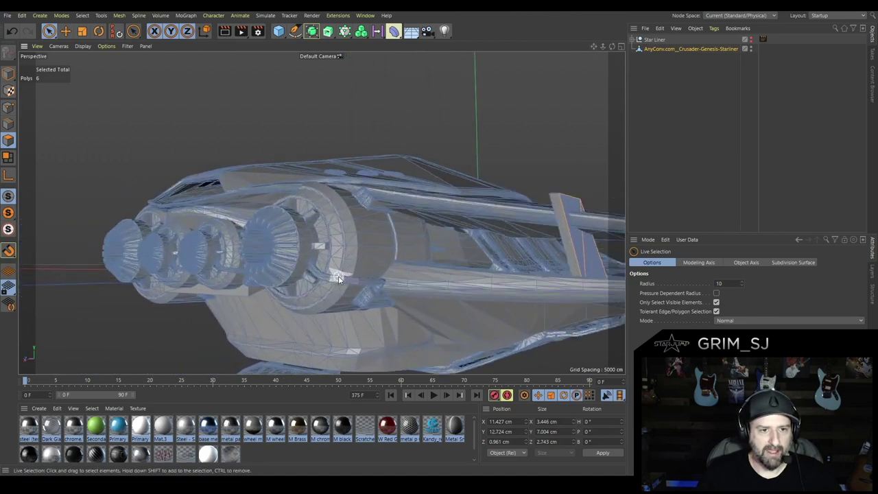
left_click_drag(338, 275, 364, 291, "alt")
mouse_move(364, 238)
left_mouse_down()
mouse_move(397, 284)
mouse_move(417, 240)
left_mouse_up()
left_click(66, 31)
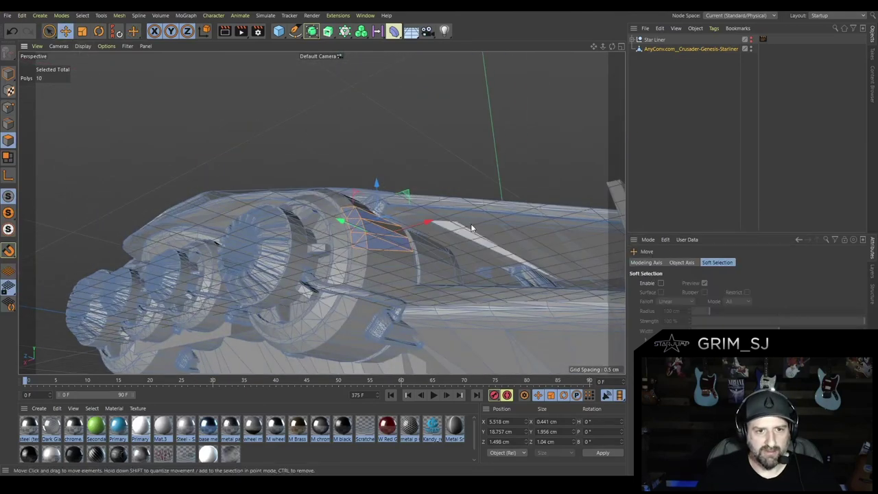
Deselect the raw mesh, then reselect it and pick a single polygon beside the engine's mounting bracket.
left_click(662, 132)
scroll(409, 208, "up", 6)
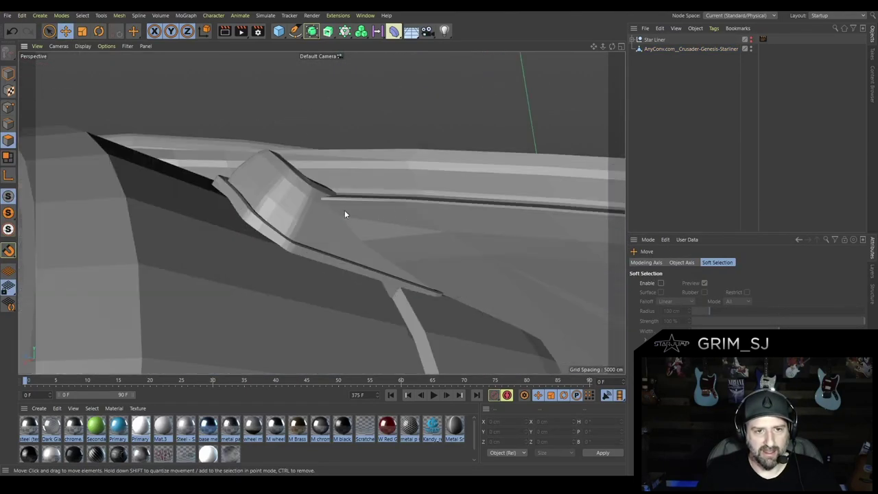
left_click(304, 195)
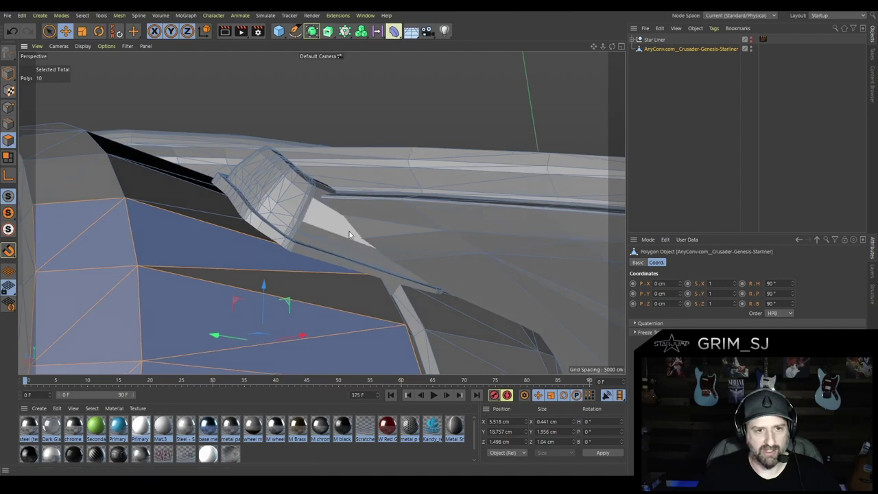
left_click(349, 231)
left_click_drag(349, 231, 373, 289, "alt")
scroll(329, 206, "down", 8)
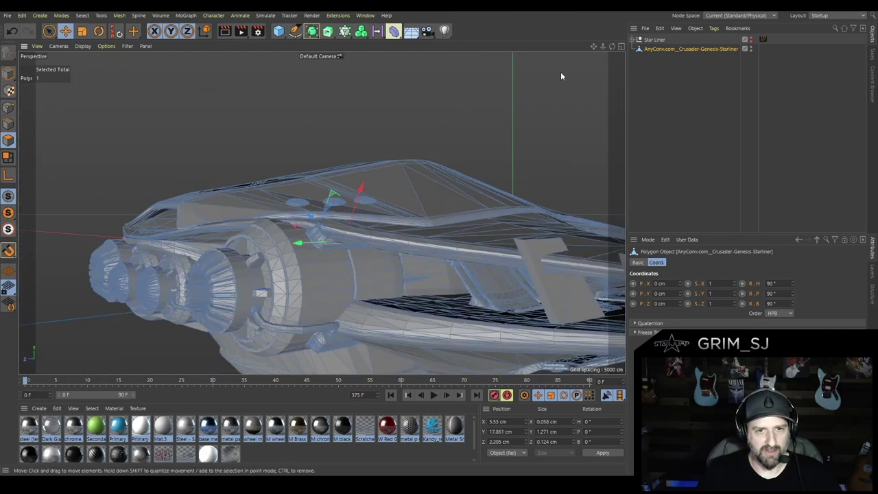
Select a single polygon on the outer engine housing and examine the raw geometry around the engines.
left_click_drag(352, 182, 320, 269, "alt")
left_click_drag(271, 294, 330, 307, "alt")
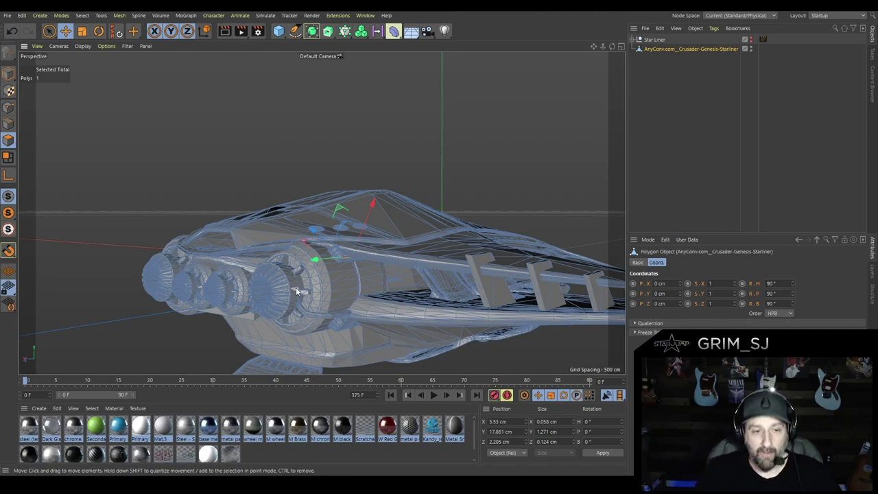
left_click(335, 269)
right_click_drag(336, 269, 346, 288, "alt")
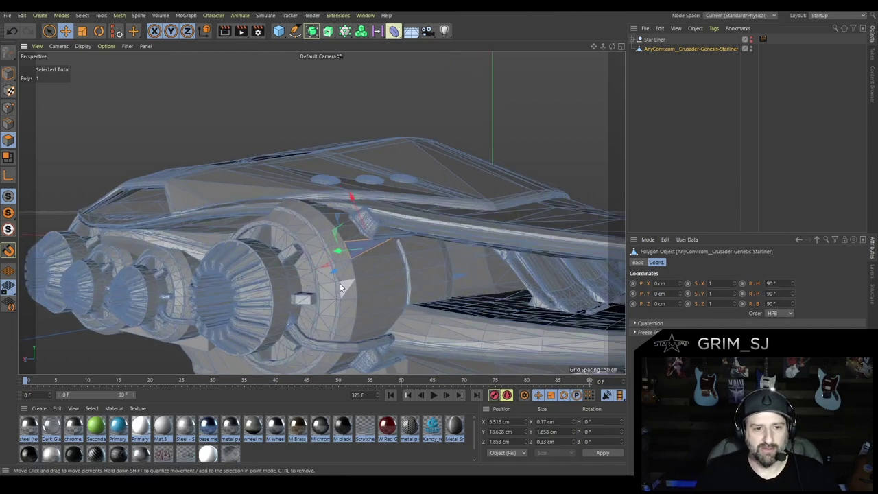
left_click_drag(345, 289, 334, 318, "alt")
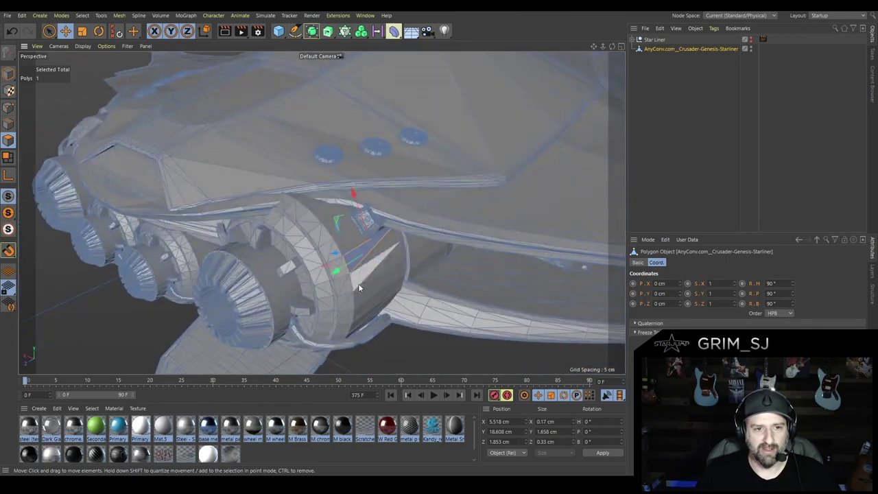
mouse_move(358, 285)
left_mouse_down("alt")
mouse_move(384, 245)
mouse_move(364, 273)
left_mouse_up("alt")
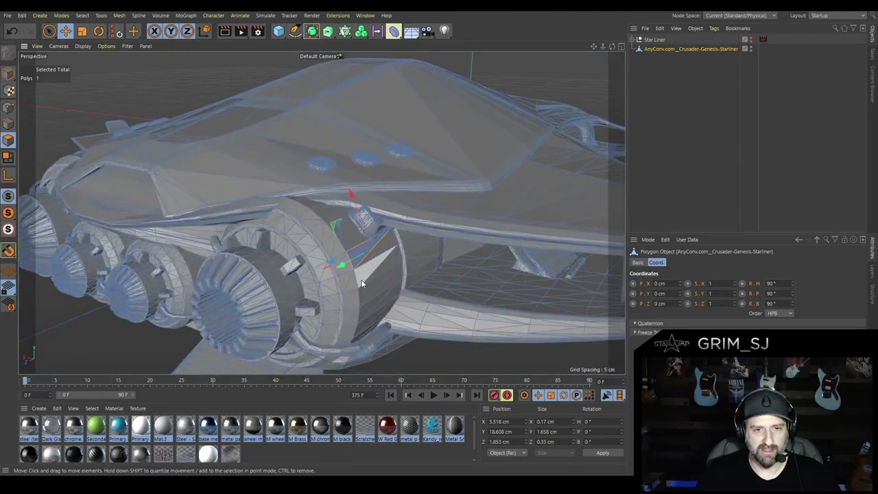
Hide the raw mesh, show the detailed Star Liner and select the Crusader-lettered engine tube to inspect it.
left_click(746, 60)
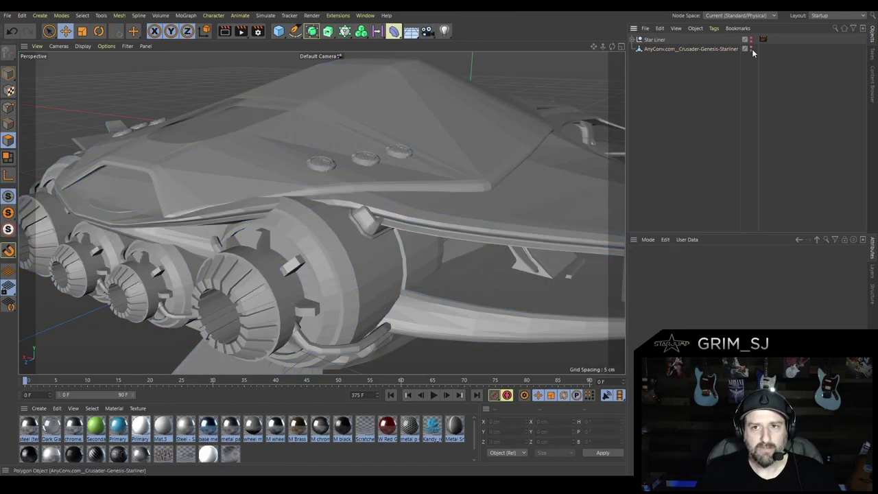
left_click(751, 48)
left_click(752, 40, "alt")
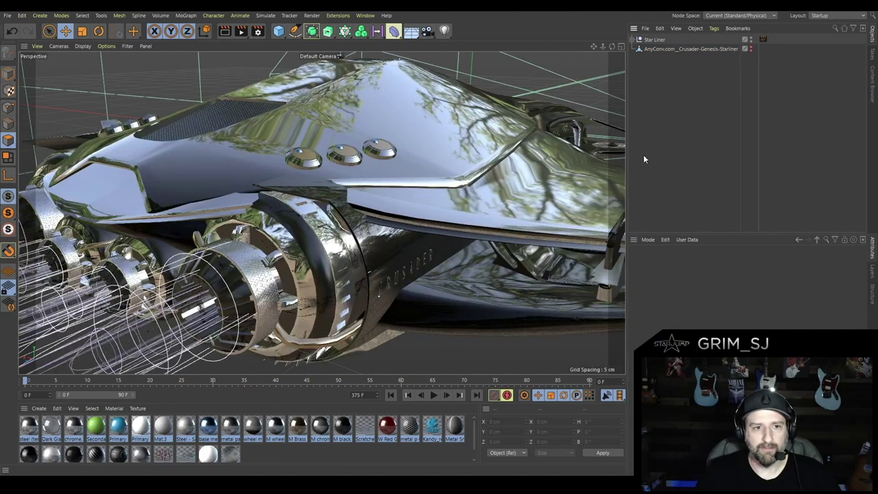
left_click(399, 241)
left_click_drag(417, 277, 391, 257, "alt")
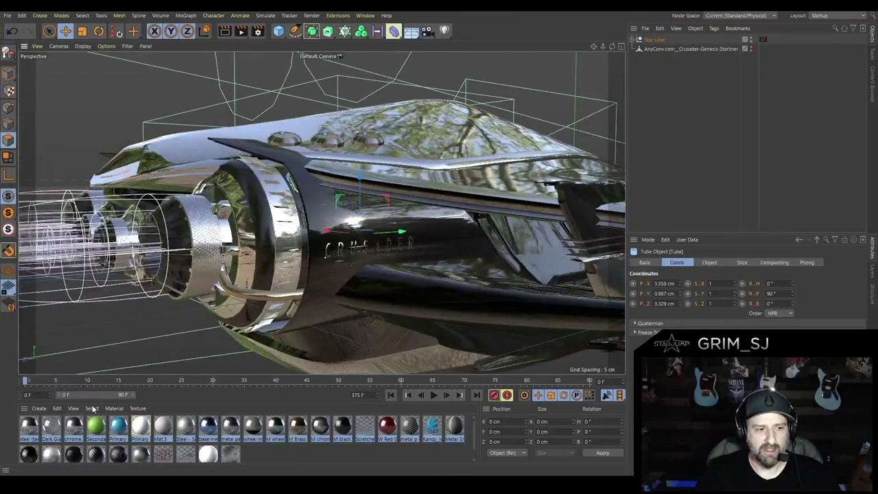
Select all materials in the scene and delete them.
left_click(31, 427)
scroll(183, 433, "down", 1)
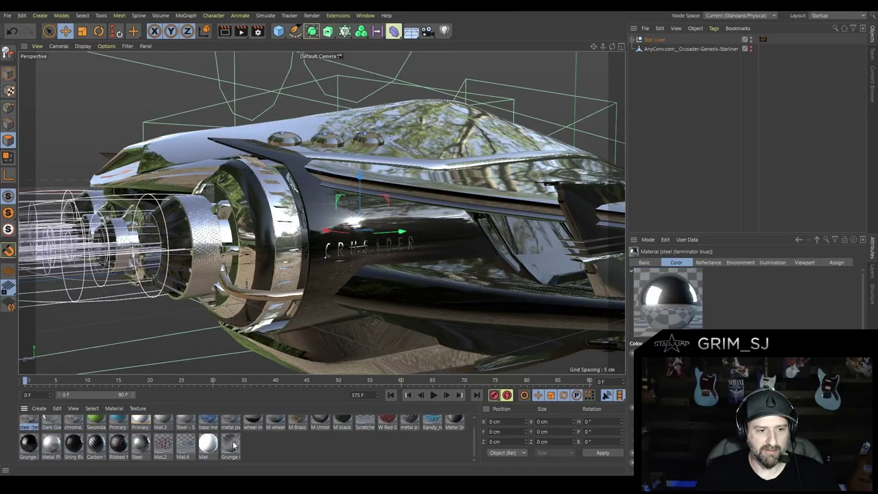
key("ctrl+a")
key("Delete")
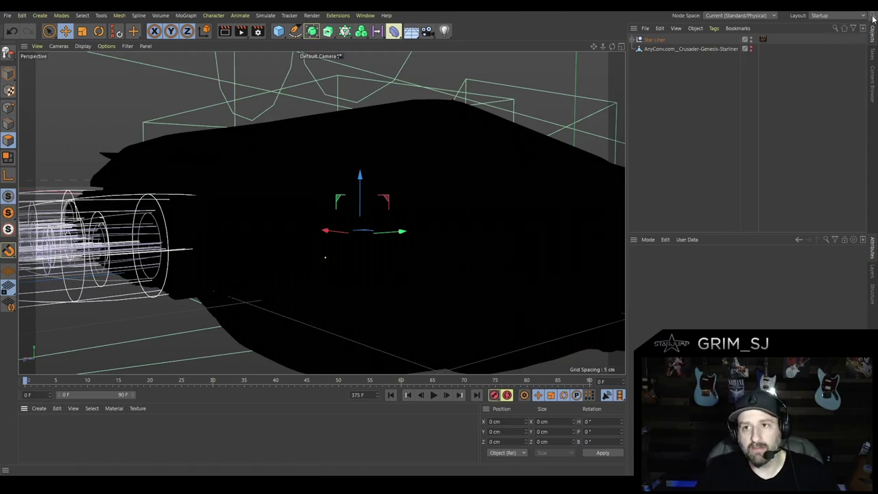
Search the object list for "light" and delete the Light objects from the scene.
key("shift+c")
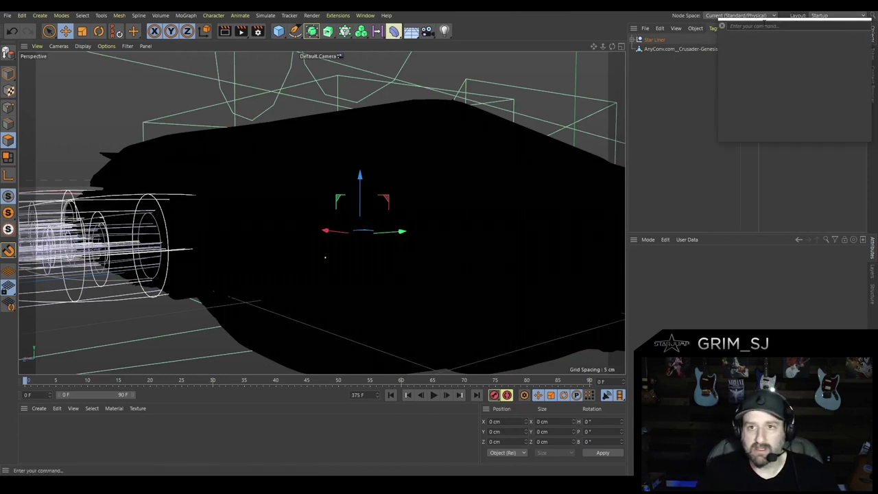
left_click(706, 104)
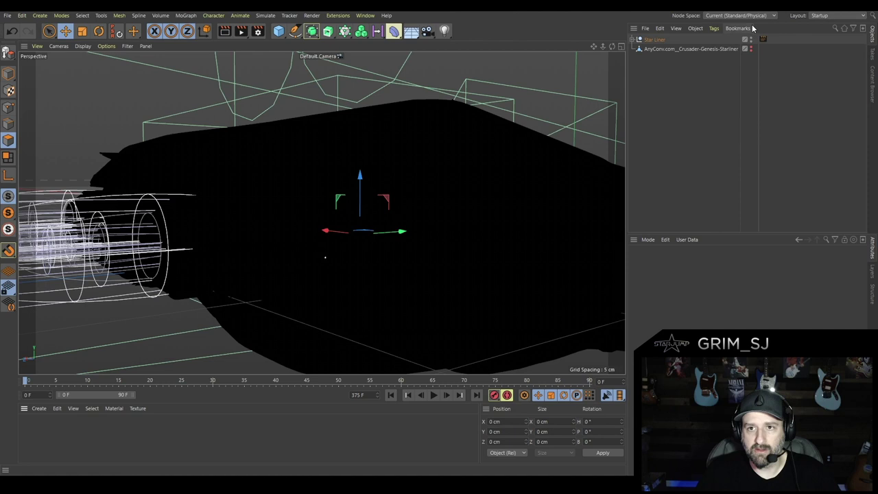
left_click(835, 29)
type("light")
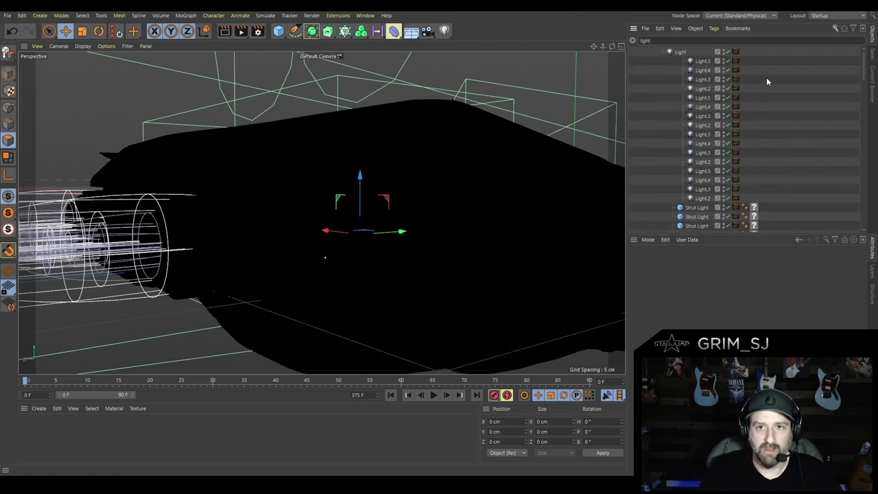
left_click(677, 52)
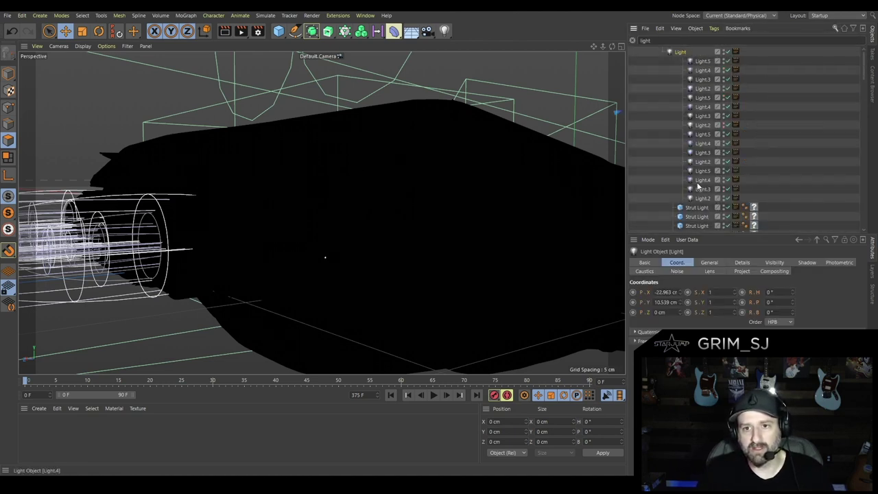
key("Delete")
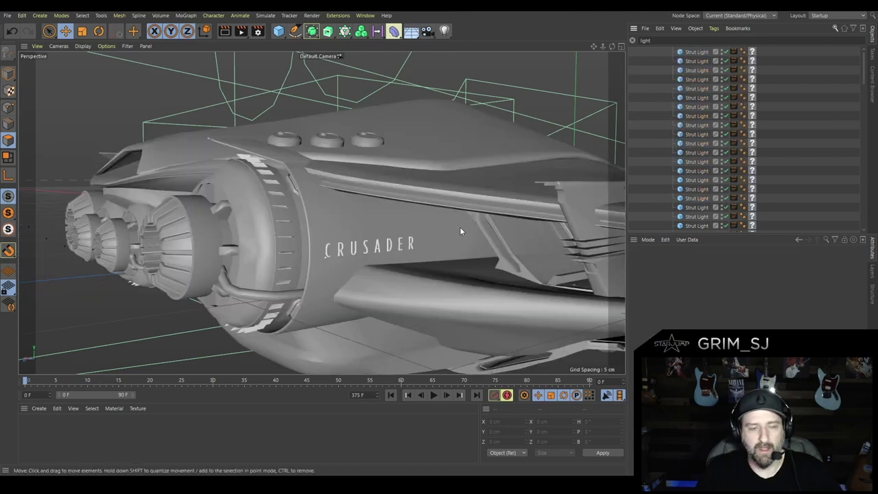
Select the Crusader-lettered engine tube and clear the "light" search from the object list.
left_click(429, 247)
scroll(428, 247, "down", 5)
left_click_drag(437, 245, 511, 260, "alt")
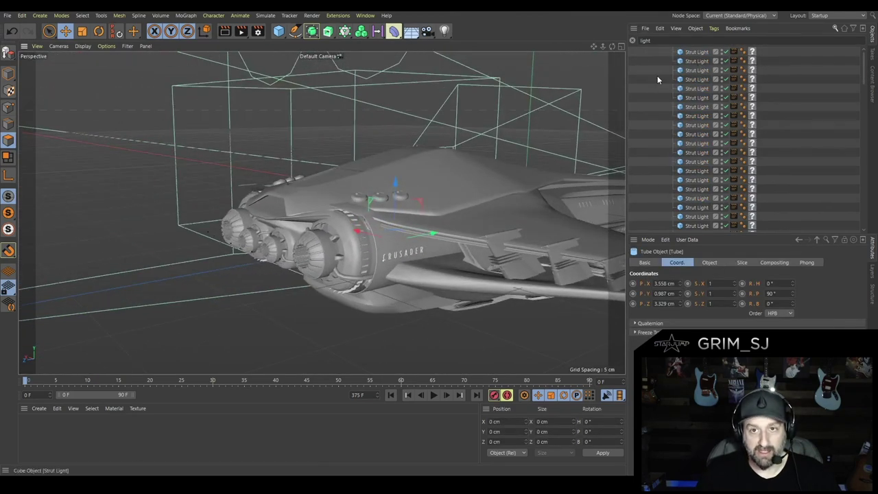
left_click(632, 41)
Convert the selected engine tube into an editable polygon object and switch to Model mode.
scroll(350, 257, "up", 5)
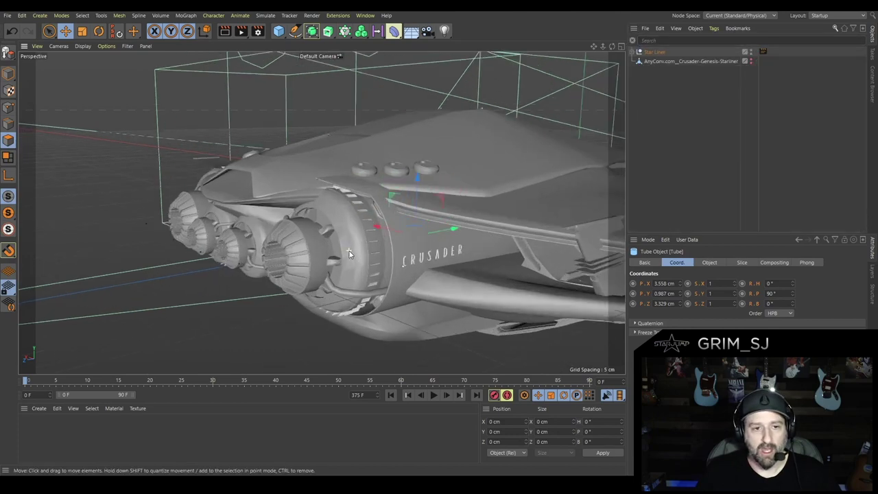
scroll(412, 256, "up", 3)
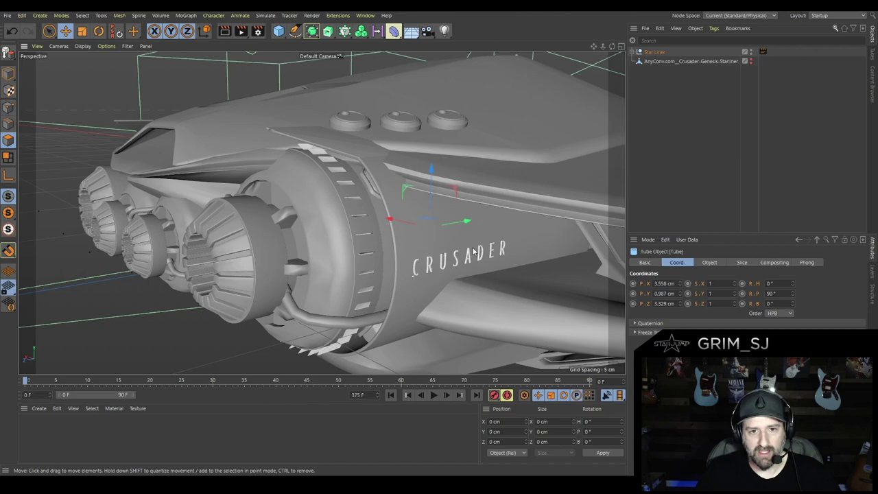
left_click(9, 53)
left_click(8, 74)
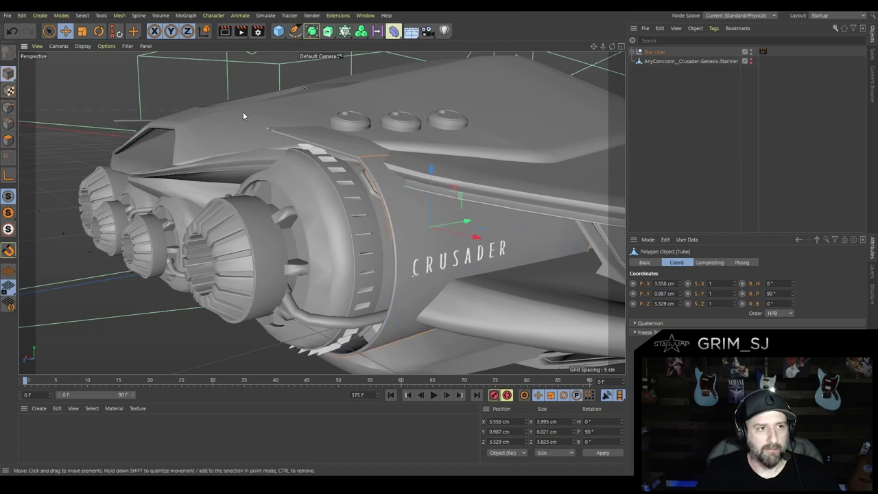
Add the thin panel above the engine and the CRUSADER lettering to the tube selection, pull them out together, and undo the move.
left_click_drag(528, 240, 538, 264, "alt")
scroll(538, 262, "down", 3)
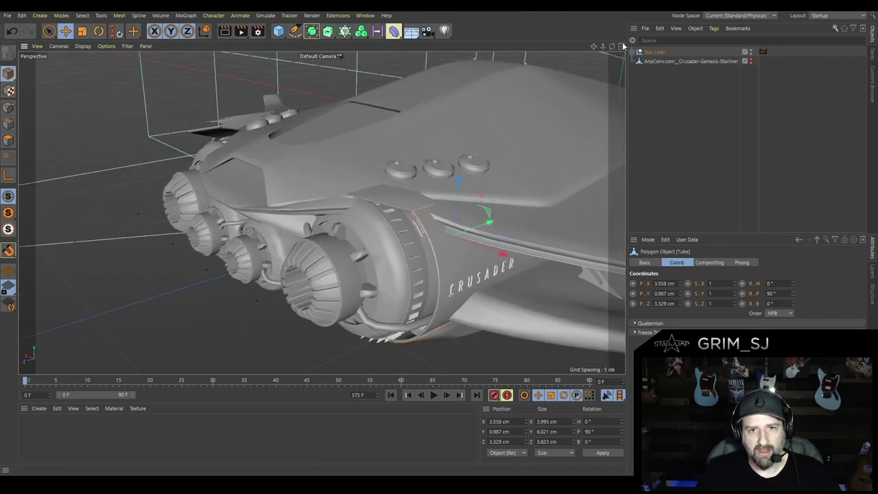
middle_click_drag(437, 188, 380, 153, "alt")
left_click(344, 170, "shift")
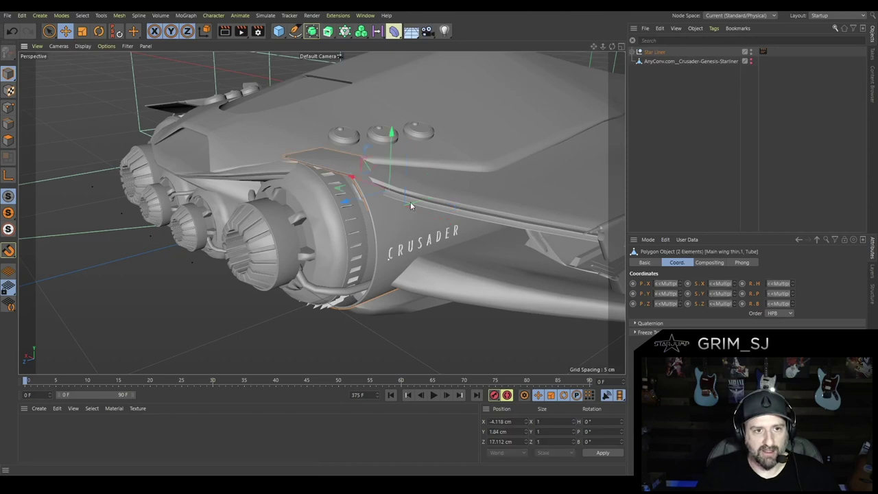
left_click(412, 248, "shift")
left_click_drag(399, 200, 337, 226)
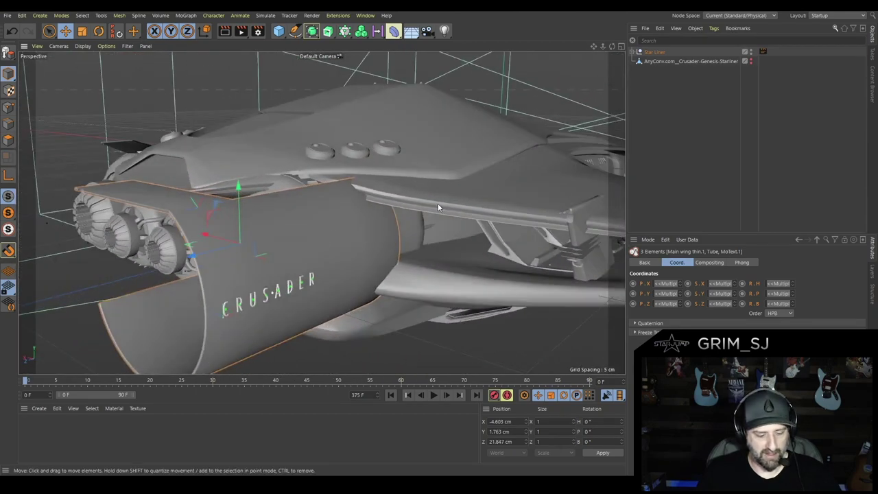
key("ctrl+z")
Examine the untextured Star Liner's engine housing, its vent slots and inner fins, and the engine cluster from several sides.
scroll(385, 242, "up", 4)
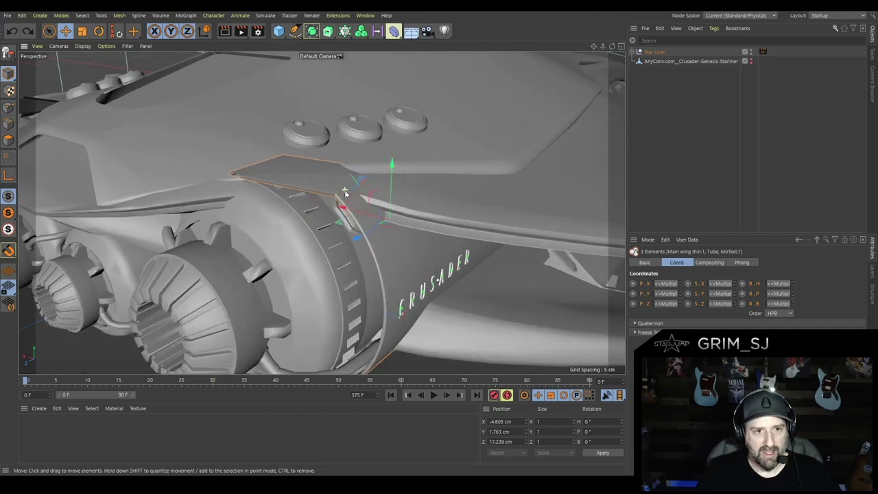
scroll(376, 223, "up", 3)
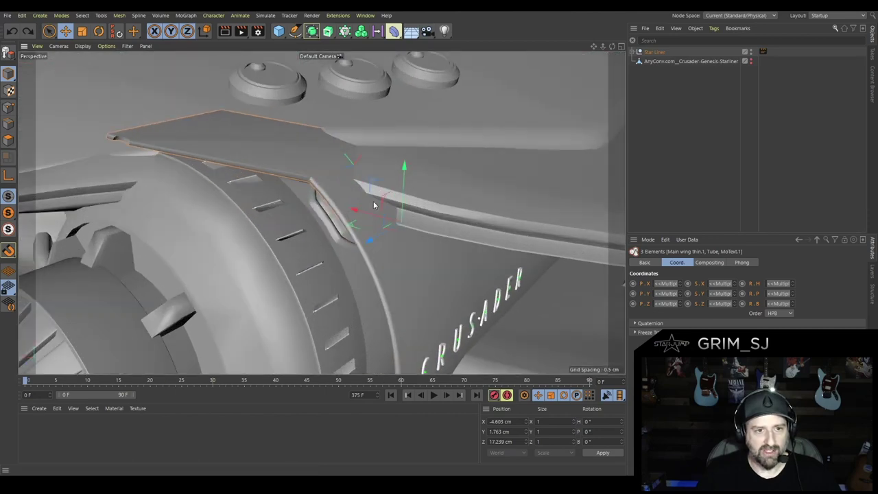
left_click_drag(398, 237, 450, 227, "alt")
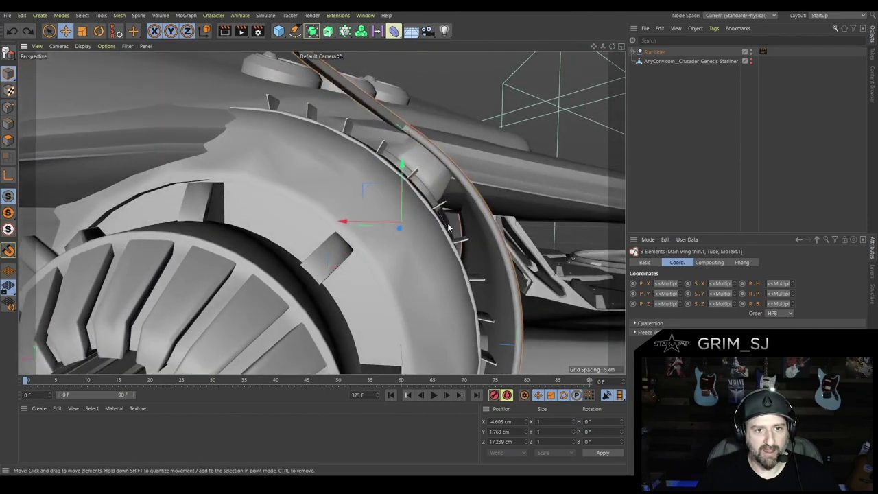
left_click_drag(446, 180, 415, 220, "alt")
scroll(425, 212, "down", 6)
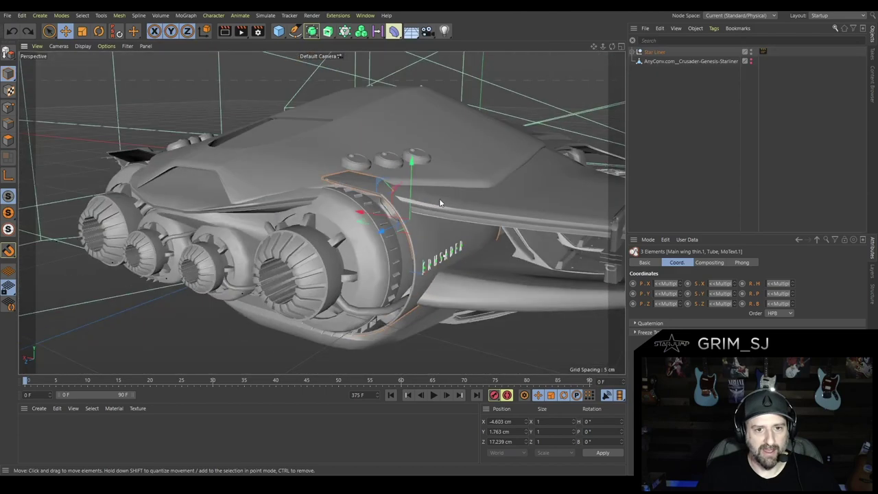
left_click_drag(474, 231, 474, 222, "alt")
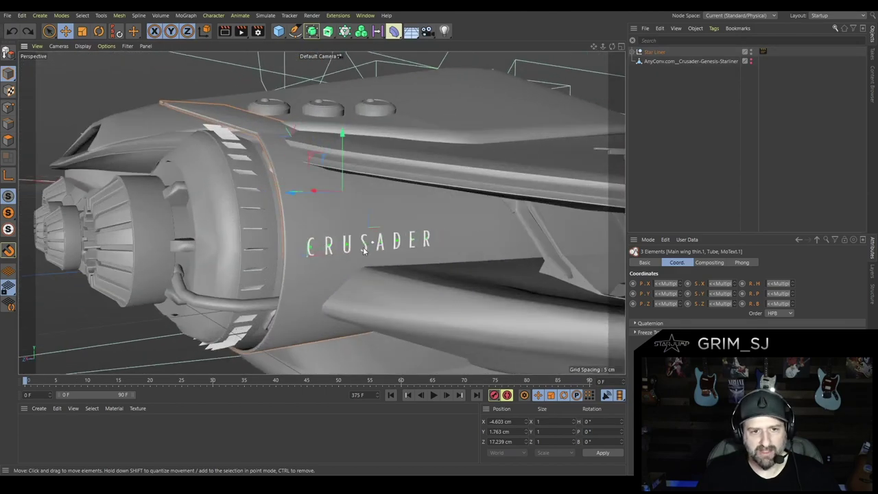
scroll(415, 246, "down", 7)
left_click_drag(407, 244, 456, 262, "alt")
left_click_drag(306, 274, 295, 225, "alt")
left_click_drag(240, 218, 349, 260, "alt")
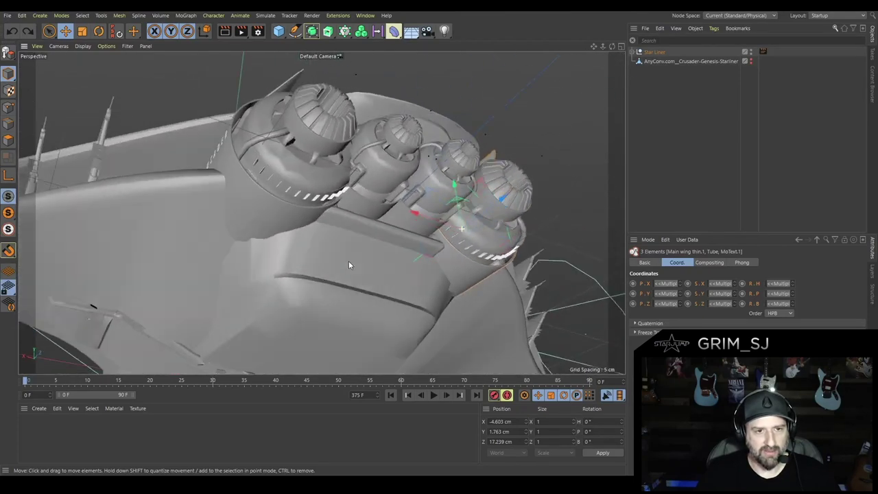
left_click_drag(416, 243, 337, 252, "alt")
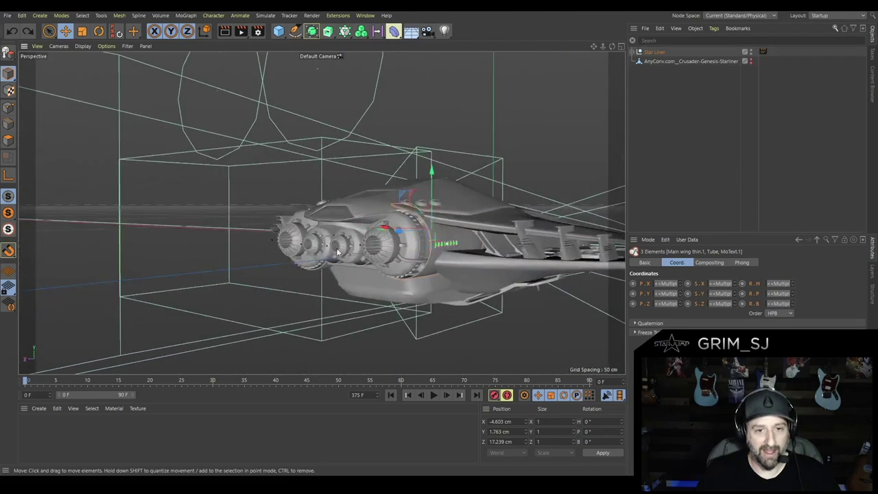
Show the raw Crusader Genesis Starliner mesh, hide the Star Liner, and select the raw mesh to inspect its wing struts.
left_click_drag(593, 47, 405, 53)
scroll(367, 243, "up", 5)
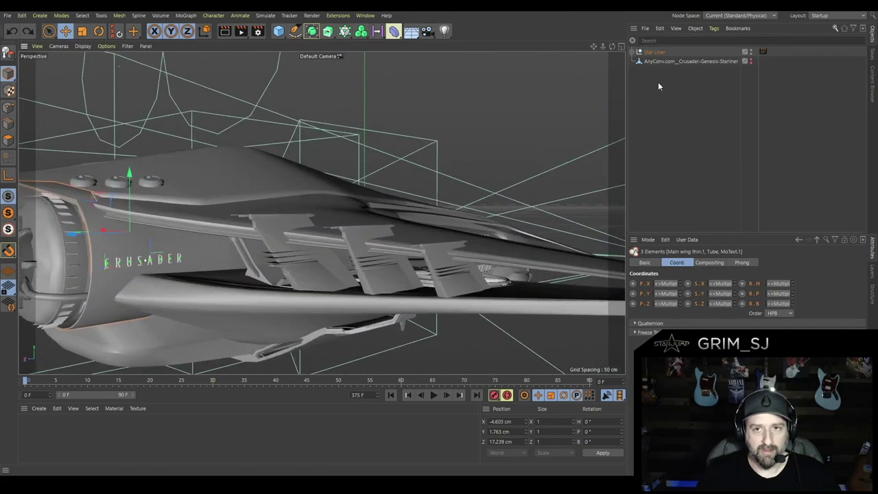
left_click(751, 62, "alt")
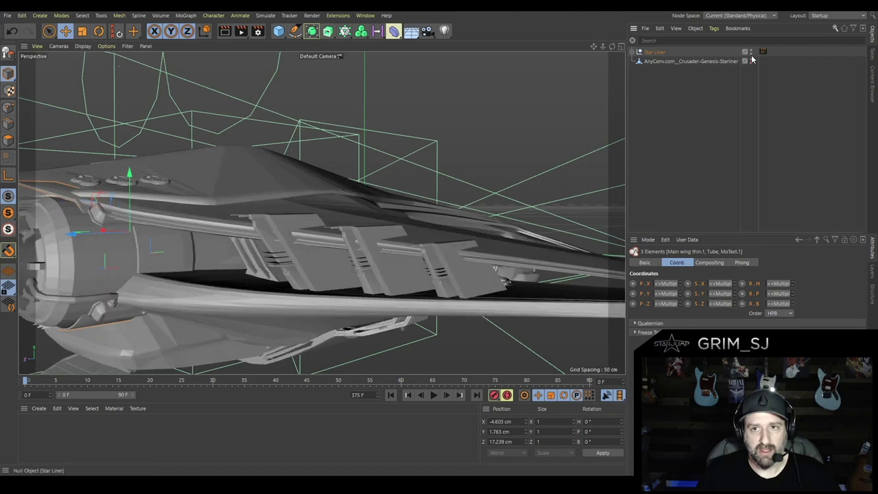
double_click(751, 54, "alt")
left_click(411, 279)
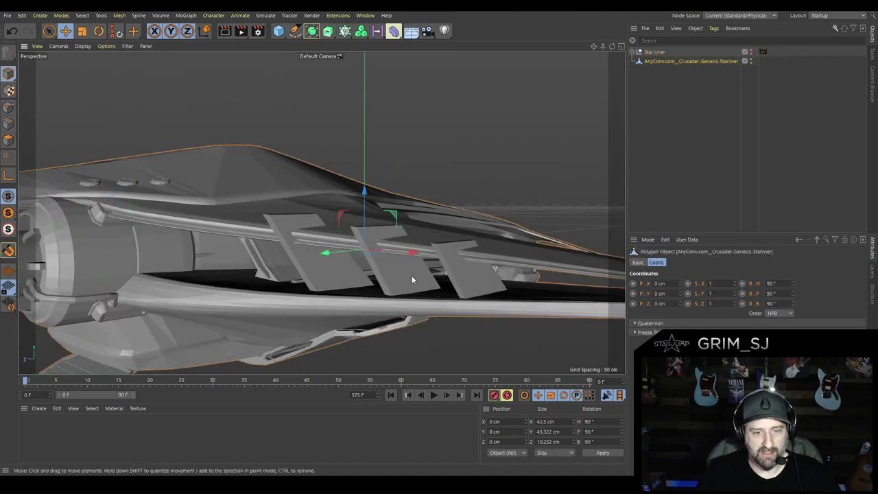
Hide the raw mesh, show the Star Liner again, and select the thick lower section of its last wing strut.
left_click(750, 61)
left_click(752, 58)
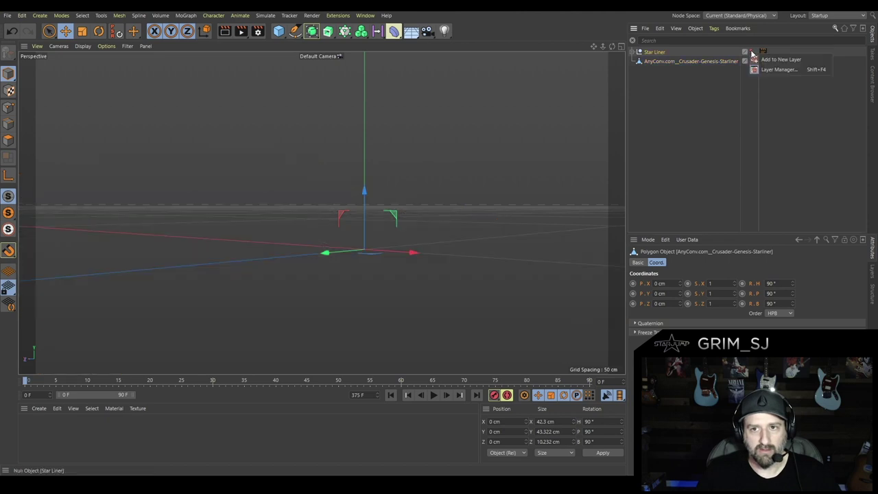
left_click(751, 52)
left_click(750, 52)
scroll(444, 286, "up", 3)
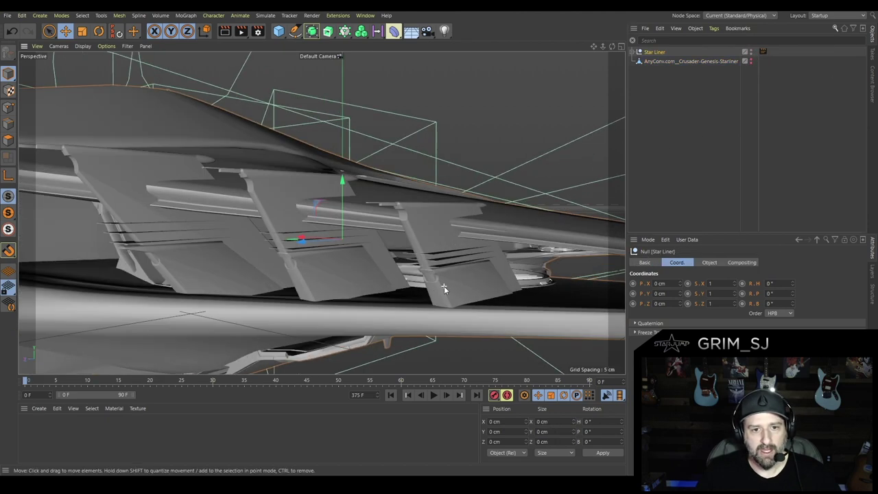
left_click(482, 281)
scroll(482, 281, "down", 2)
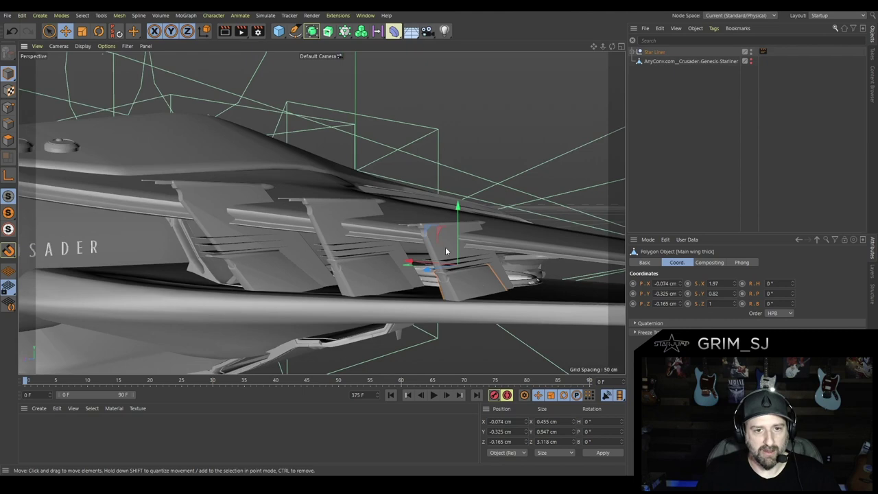
Examine the whole untextured Star Liner from the front, including its nose section and forward wing.
left_click_drag(350, 254, 496, 197, "alt")
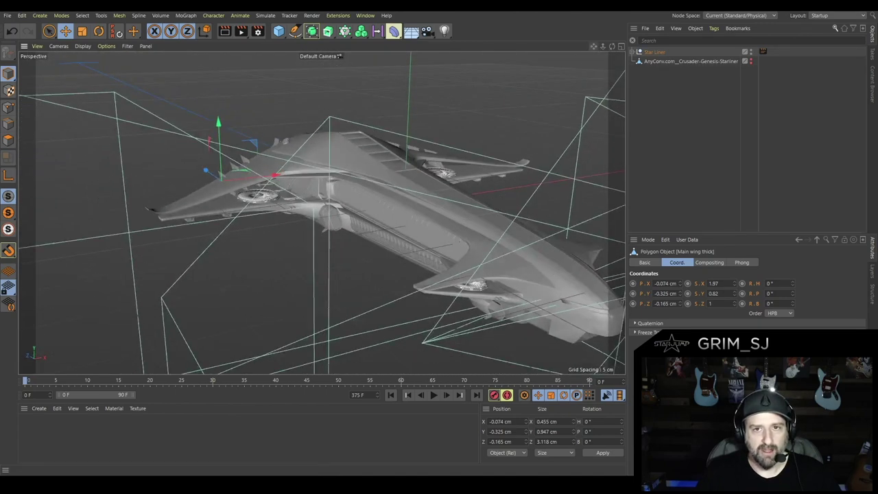
middle_click_drag(580, 262, 465, 237, "alt")
left_click(121, 46)
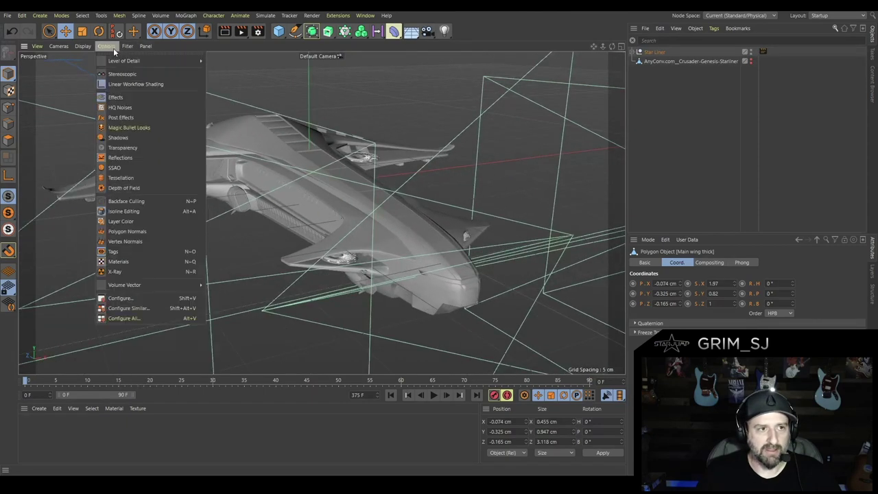
left_click(464, 170)
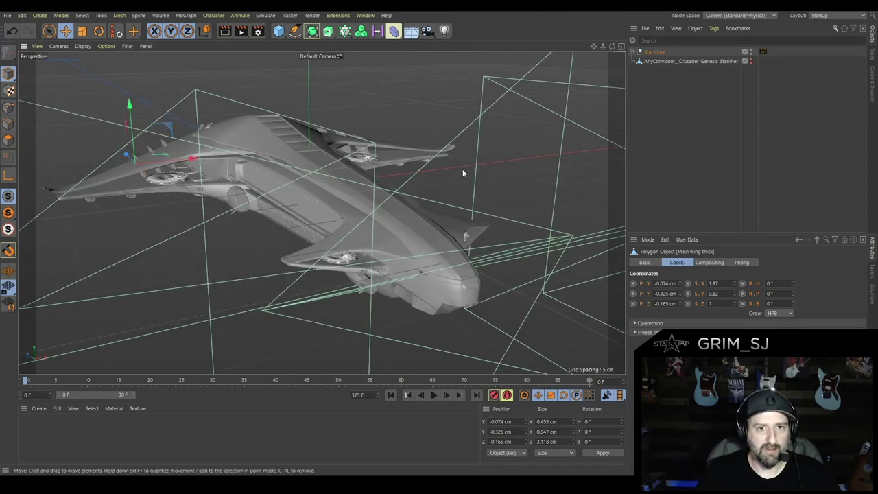
scroll(468, 220, "down", 15)
left_click_drag(551, 234, 561, 254, "alt")
scroll(550, 252, "up", 12)
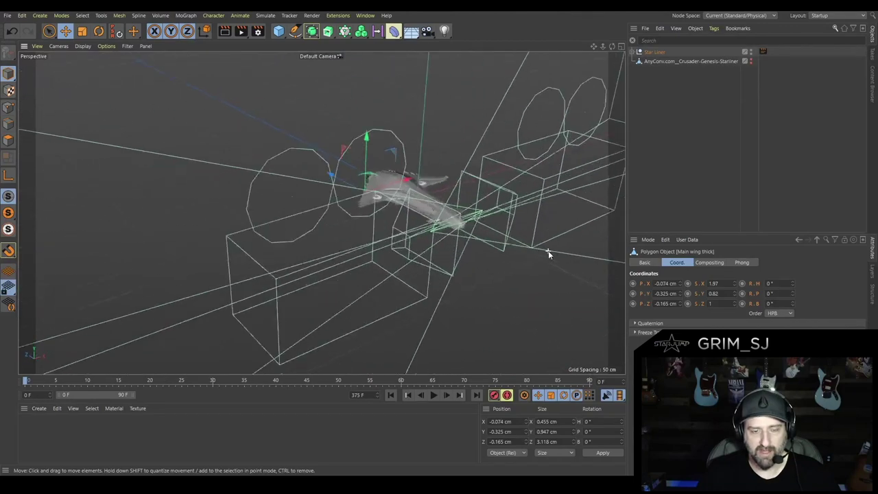
scroll(410, 210, "down", 4)
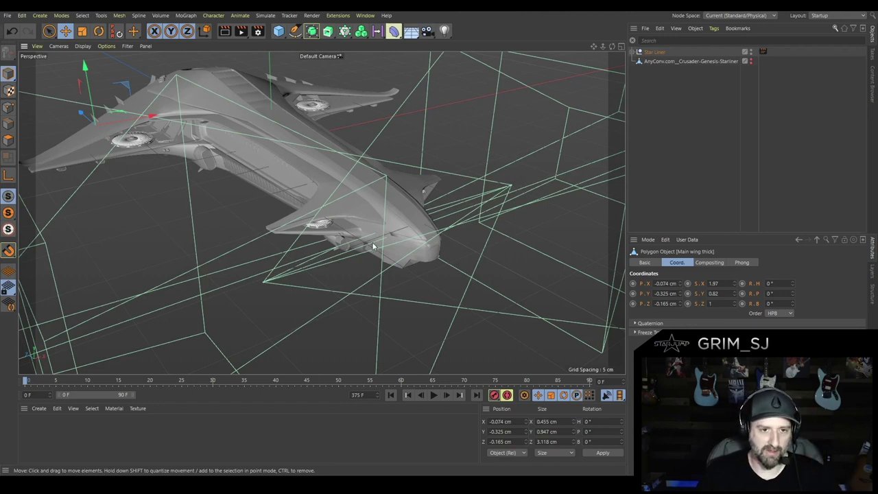
scroll(380, 233, "up", 5)
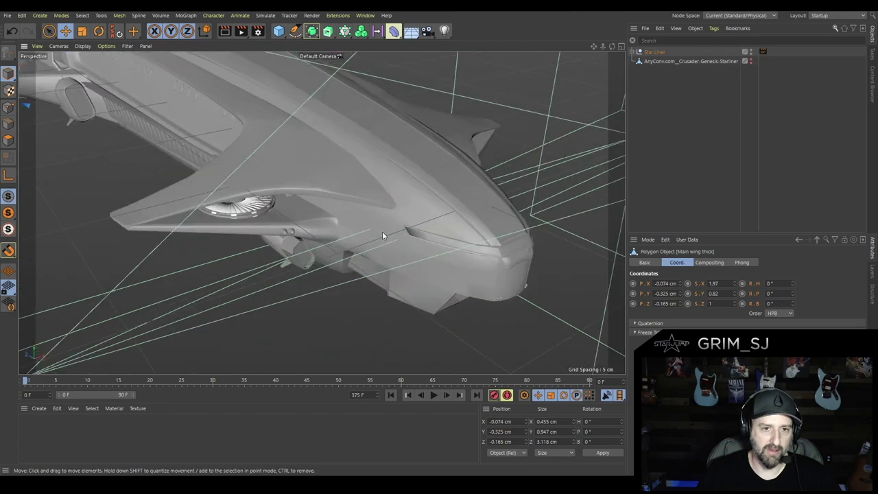
scroll(350, 212, "down", 5)
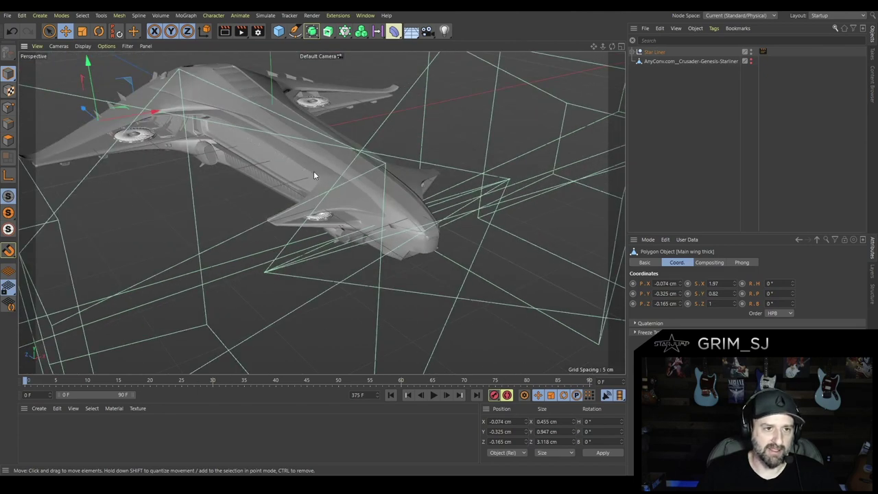
Turn off the display of cameras in the perspective viewport.
scroll(305, 280, "up", 3)
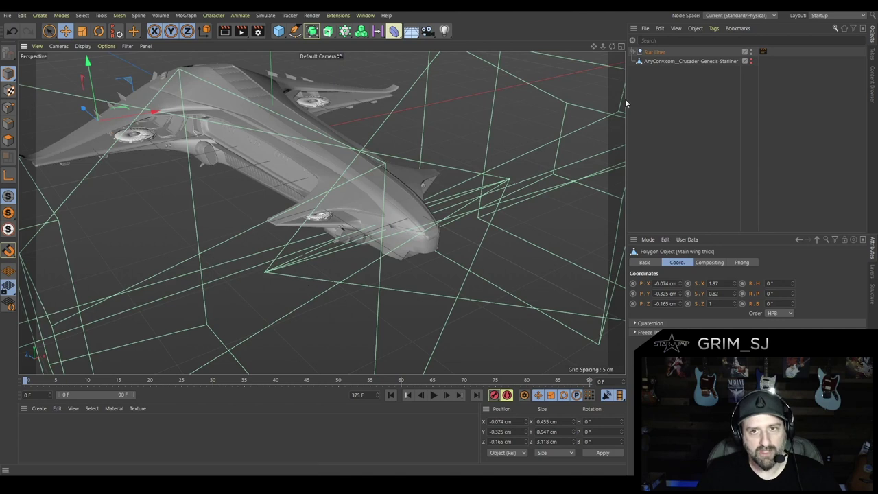
scroll(261, 144, "down", 3)
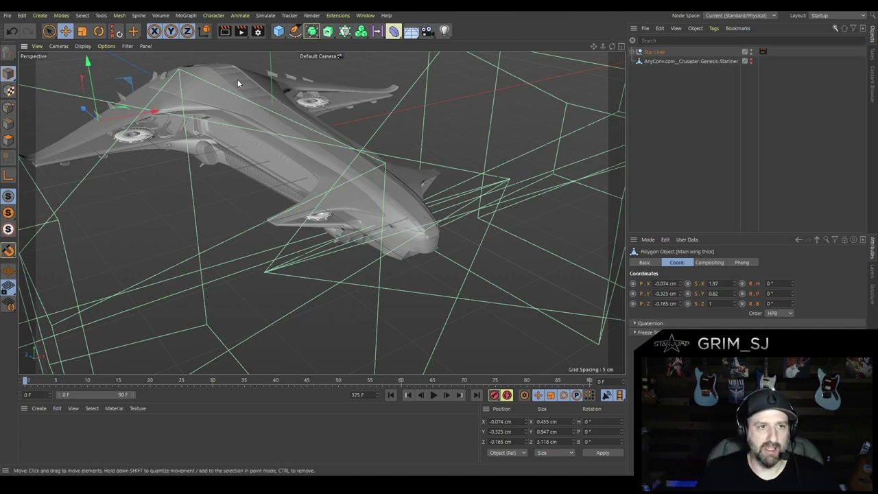
left_click(82, 46)
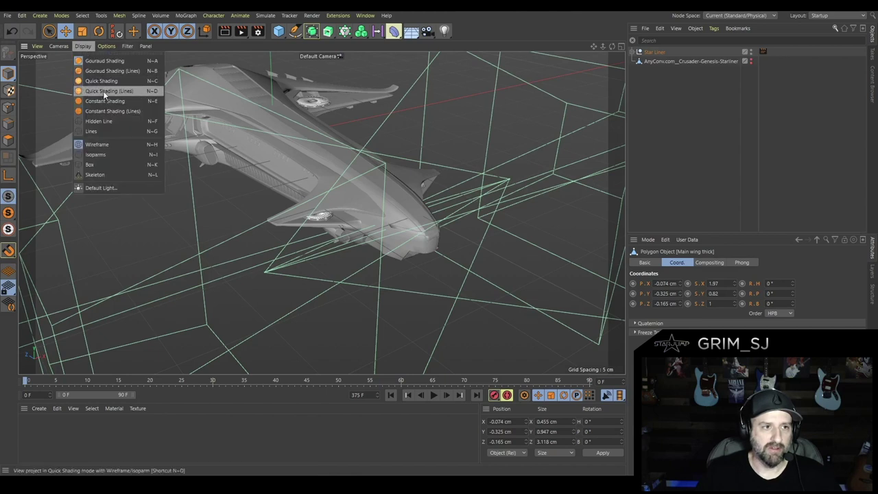
mouse_move(125, 48)
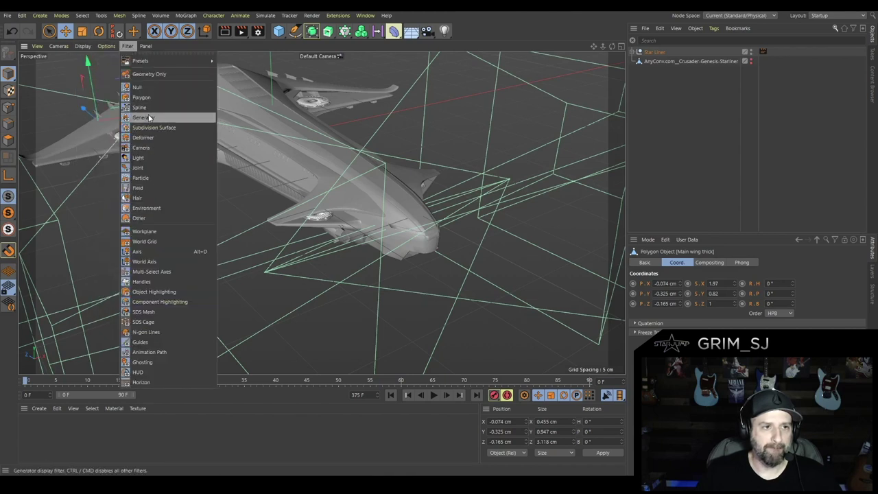
left_click(144, 147)
left_click(368, 184)
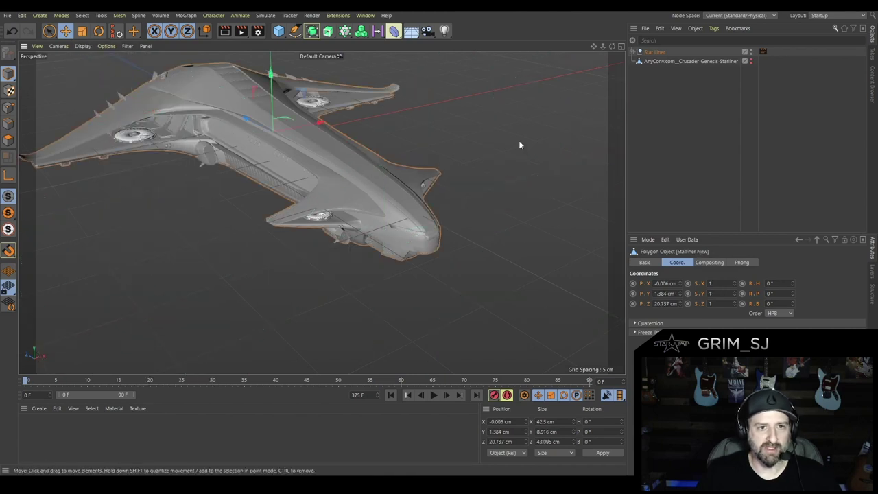
Select the Star Liner, examine the whole untextured ship from several sides, and expand its object hierarchy.
left_click(670, 53)
left_click_drag(592, 53, 489, 159, "alt")
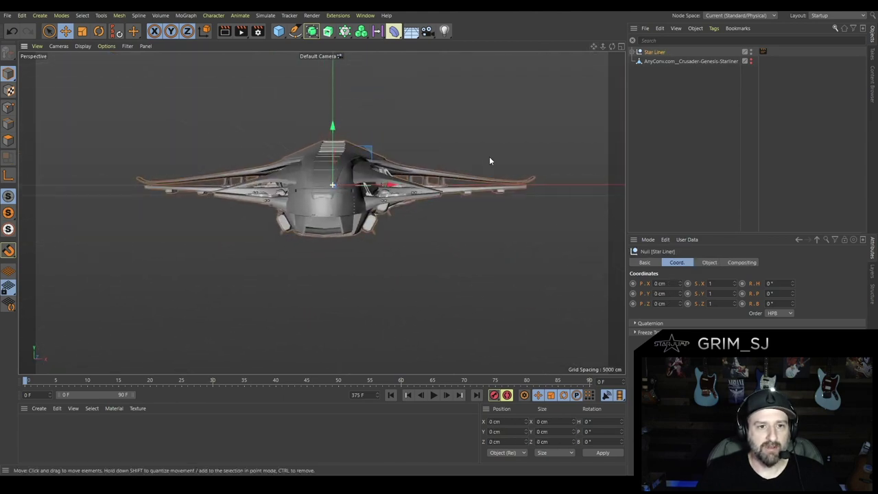
left_click_drag(465, 205, 362, 179, "alt")
left_click_drag(507, 223, 387, 248, "alt")
left_click_drag(222, 208, 387, 183, "alt")
left_click_drag(148, 230, 508, 116, "alt")
left_click_drag(594, 47, 683, 65)
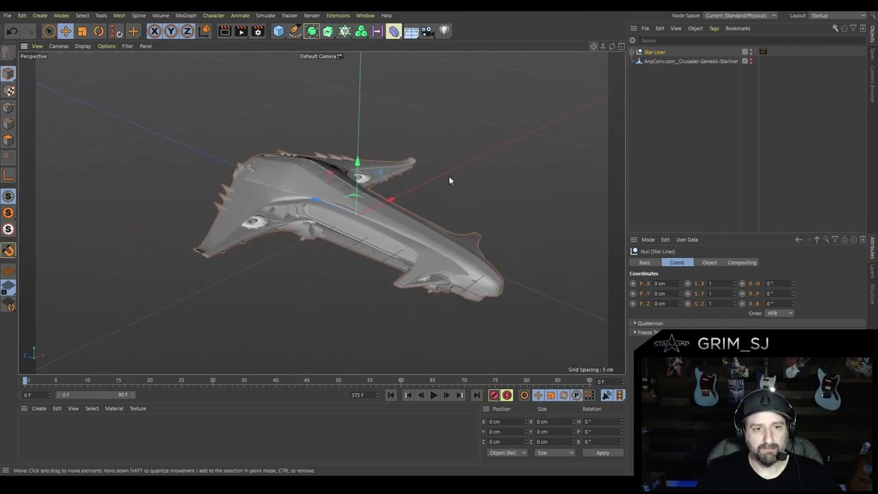
scroll(392, 244, "up", 5)
scroll(392, 245, "down", 1)
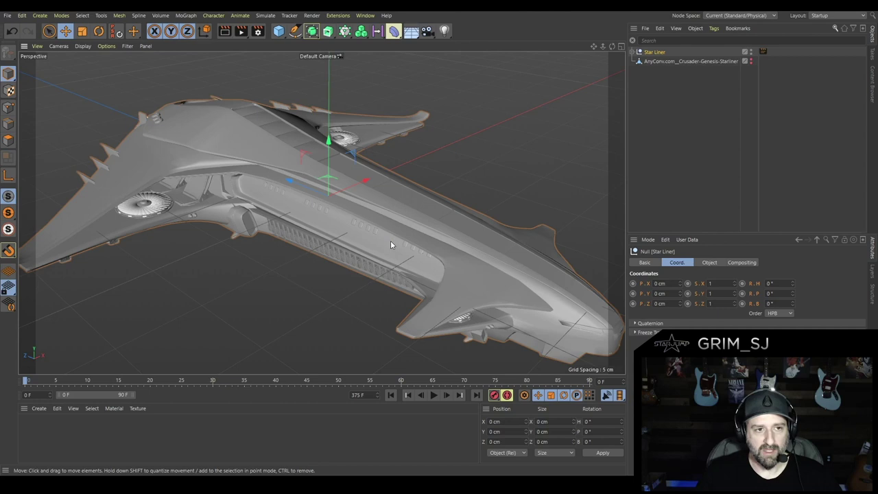
left_click(633, 54)
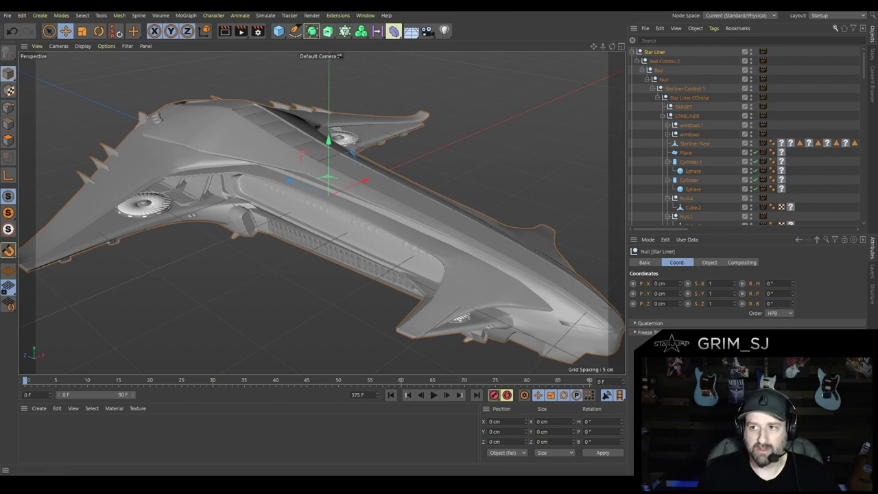
View the sheet of Star Liner paint schemes in Photos, examine the red and white variants up close, and close it.
left_click_drag(486, 37, 451, 44)
left_click(508, 43)
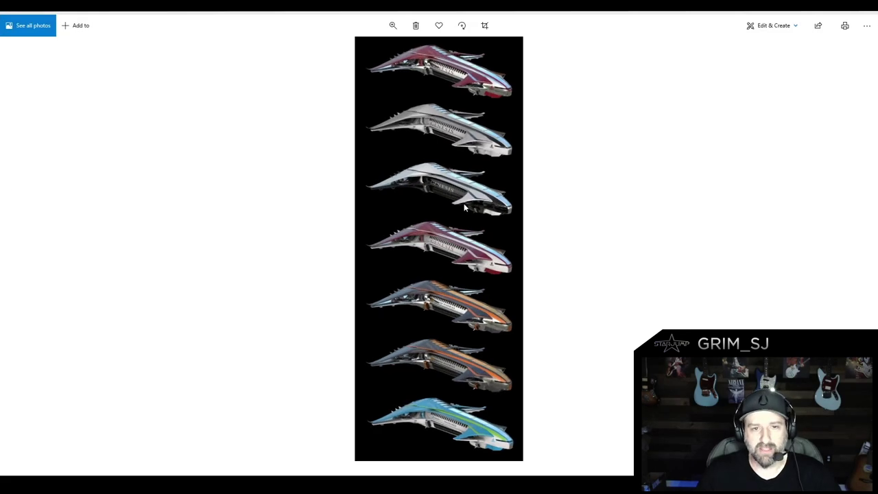
left_click(393, 26)
left_click_drag(349, 50, 360, 52)
scroll(561, 181, "up", 4)
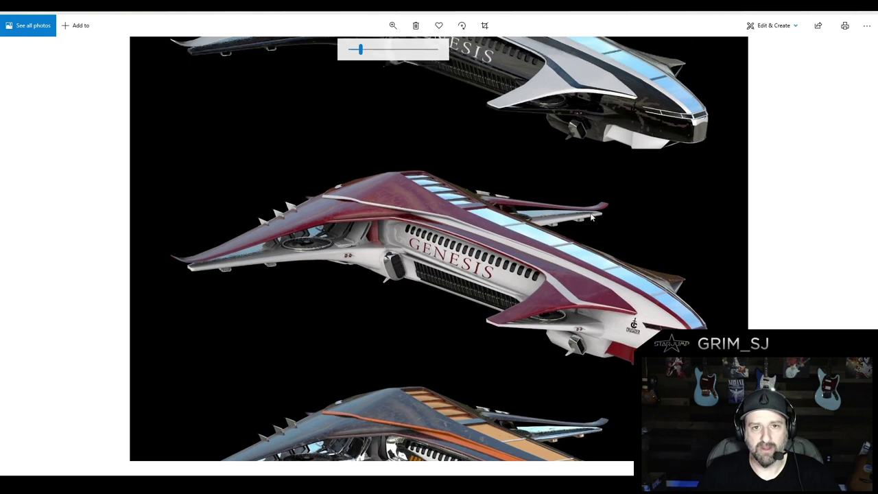
scroll(561, 174, "up", 5)
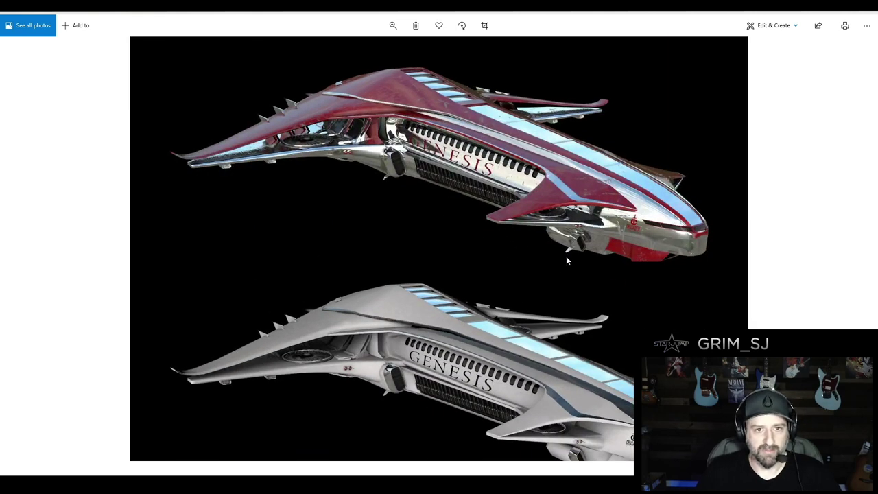
left_click_drag(566, 256, 544, 251)
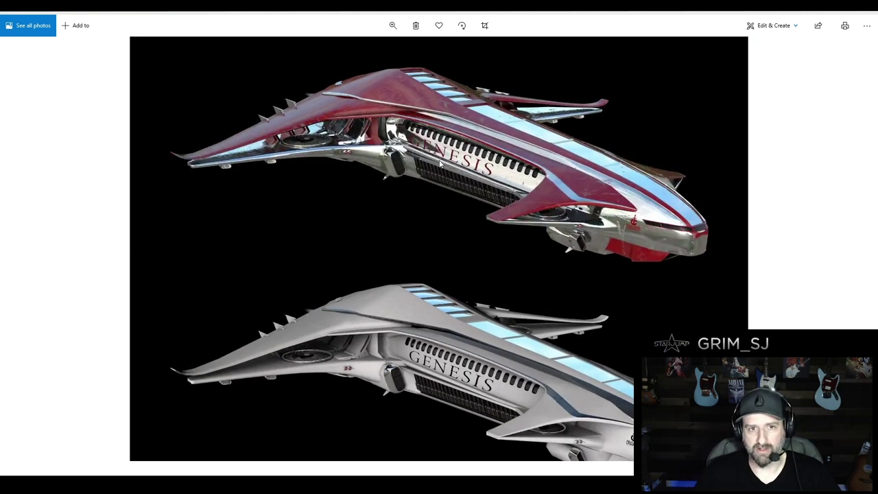
left_click(863, 13)
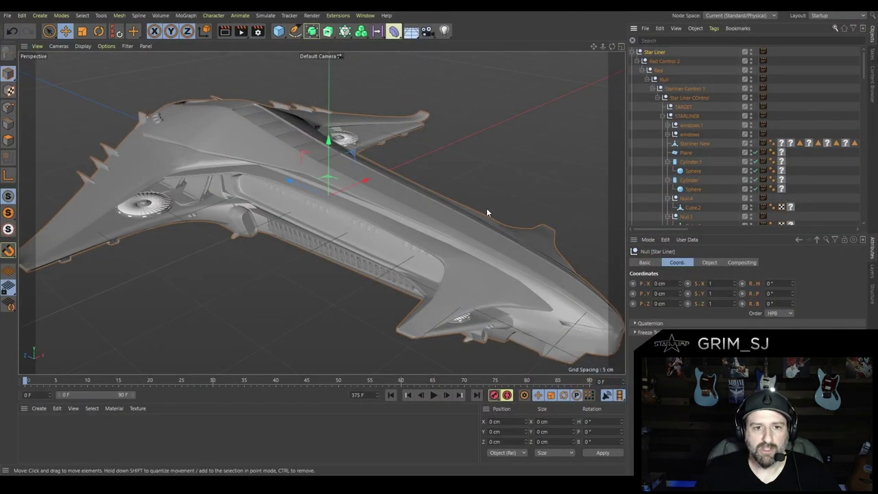
Switch to the open project Starliner_Microtech_ScnA3.c4d and maximise its perspective view.
scroll(458, 225, "down", 3)
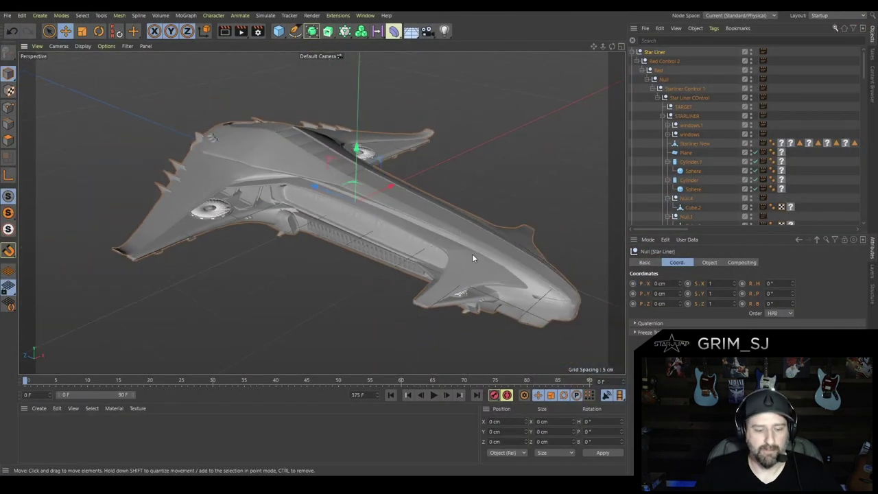
left_click_drag(476, 255, 282, 177, "alt")
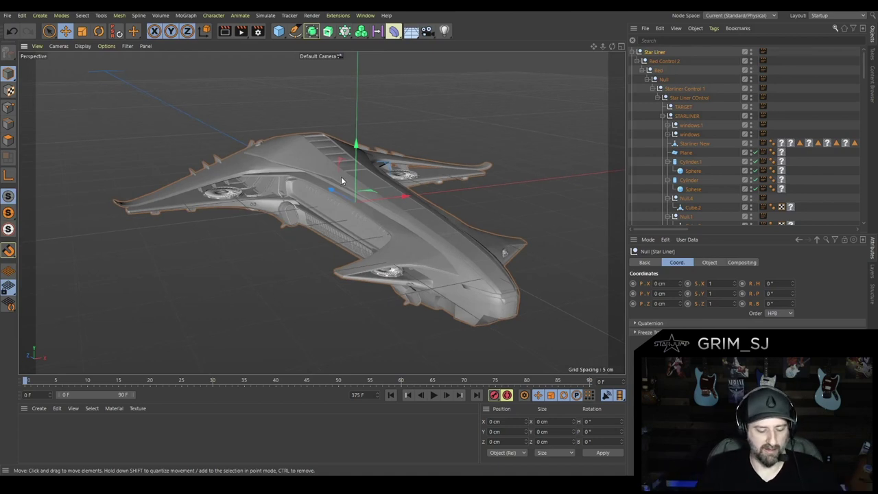
left_click(365, 15)
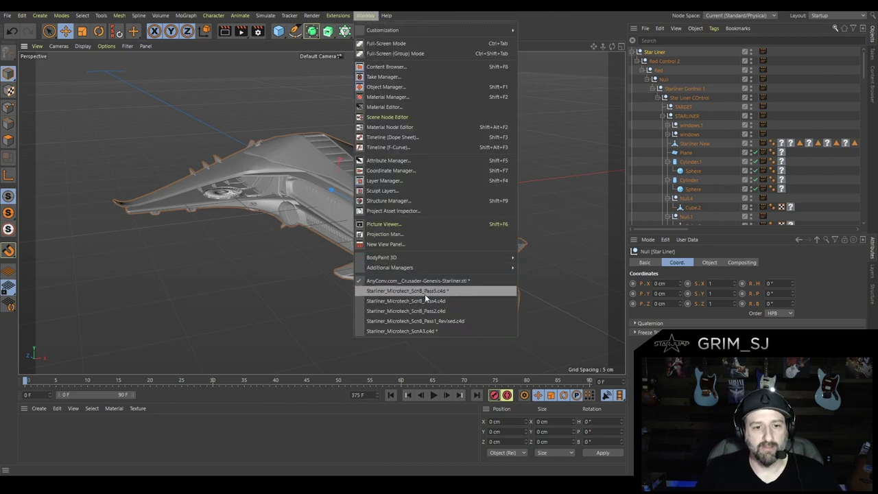
left_click(436, 330)
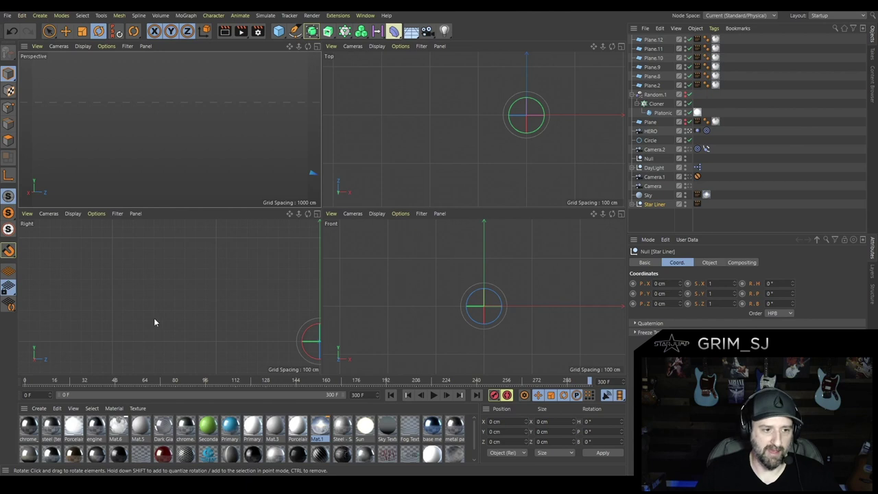
left_click(317, 46)
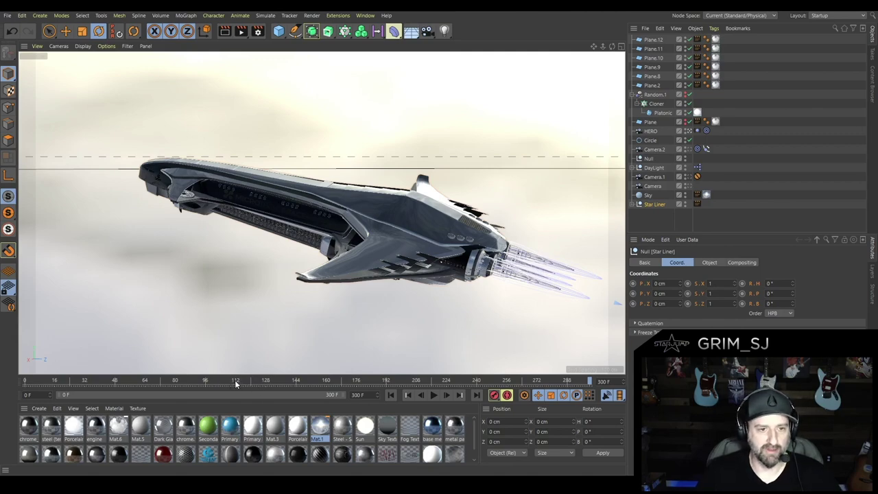
Play the Star Liner's flight animation from frame 0, stopping it near the end.
left_click_drag(235, 385, 24, 384)
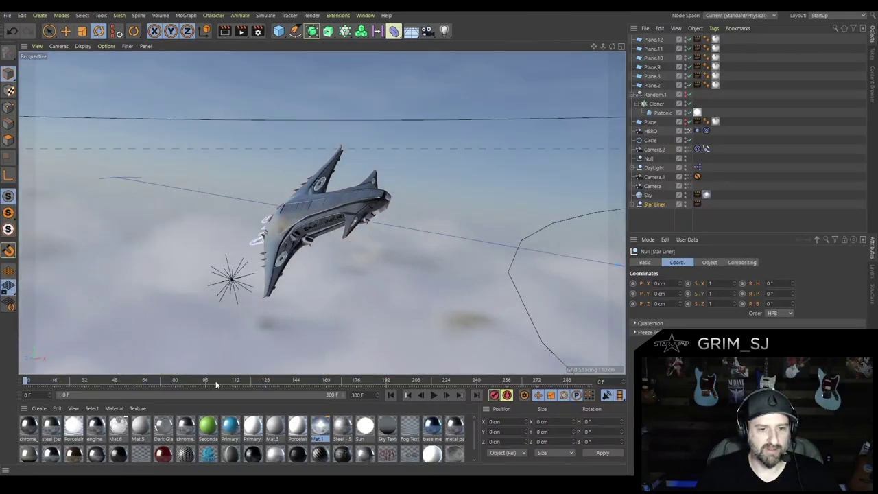
left_click(432, 396)
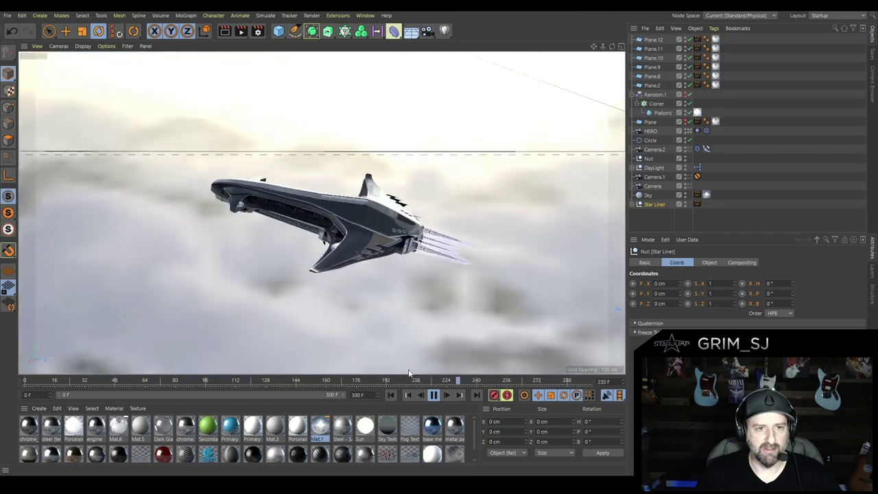
left_click(435, 397)
Return the animation to frame 0 and close the Windows Media Player windows.
left_click_drag(510, 382, 21, 403)
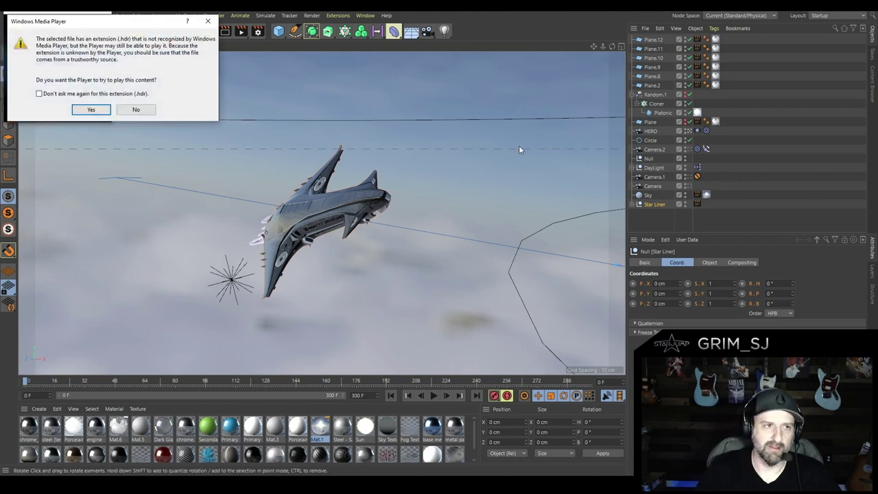
left_click(208, 22)
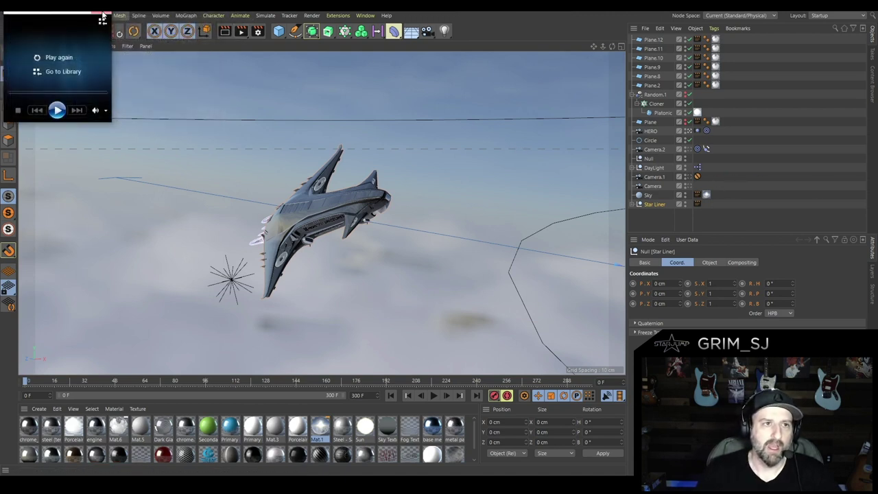
left_click(103, 15)
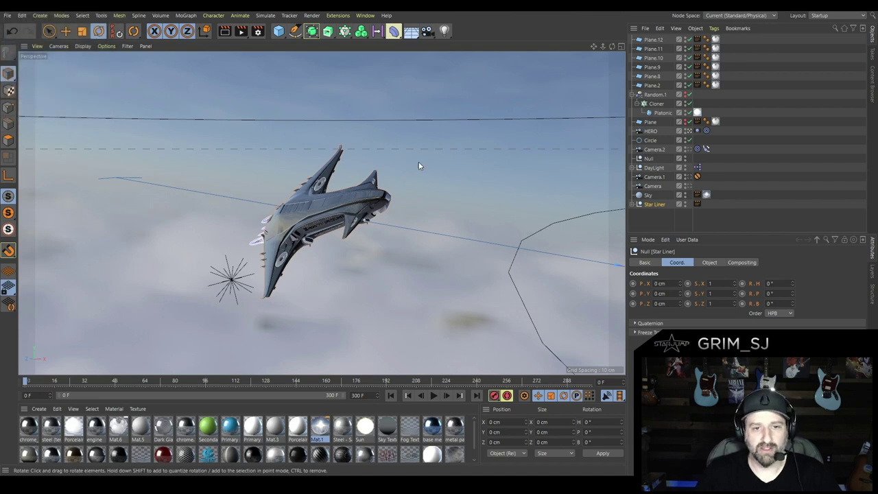
Render a region of the cloud and mountain background beside the ship at frame 0, and another at frame 177.
left_click(240, 32)
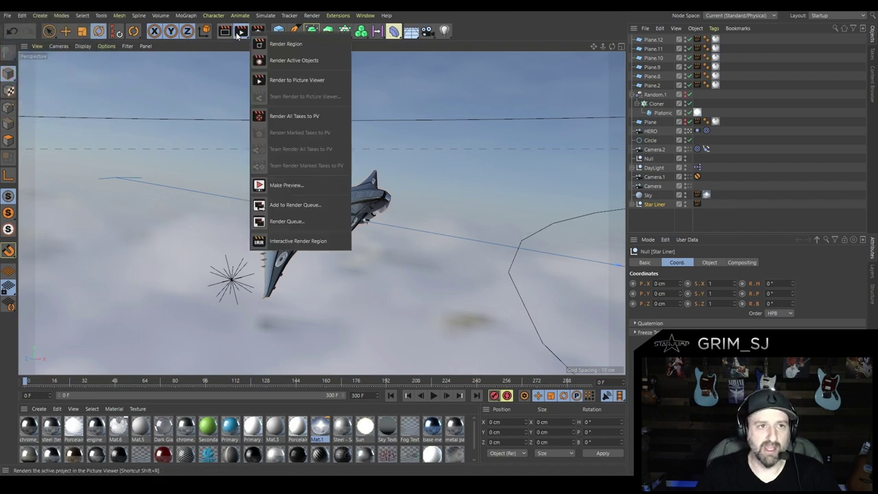
left_click(277, 48)
left_click_drag(419, 99, 591, 357)
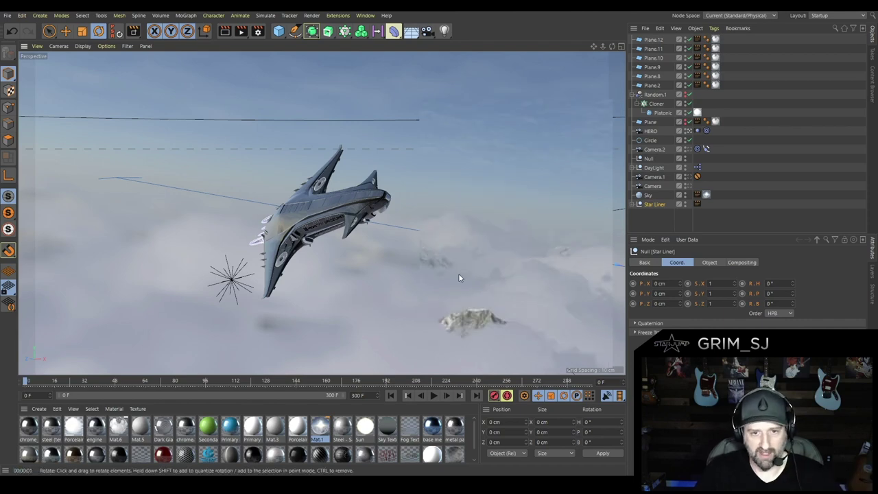
left_click_drag(295, 379, 359, 383)
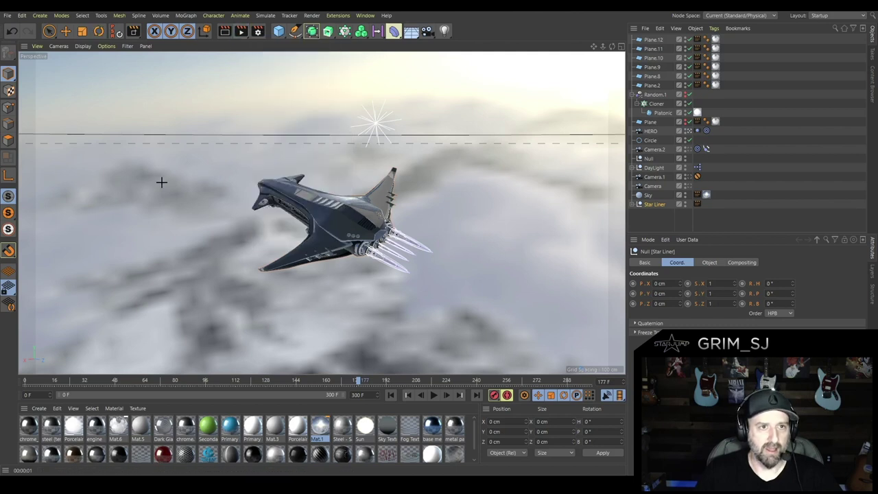
left_click_drag(70, 103, 225, 366)
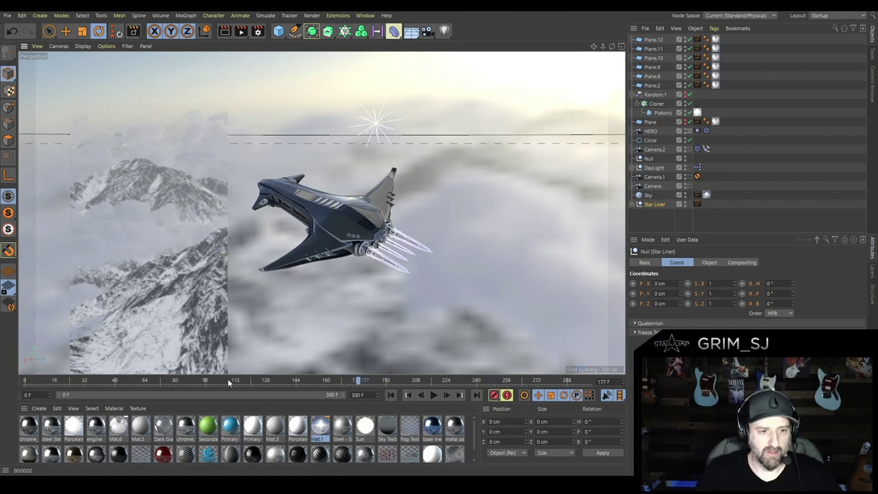
Go to frame 64, maximise the top view, and frame the Star Liner in it.
left_click_drag(229, 381, 146, 381)
left_click(622, 47)
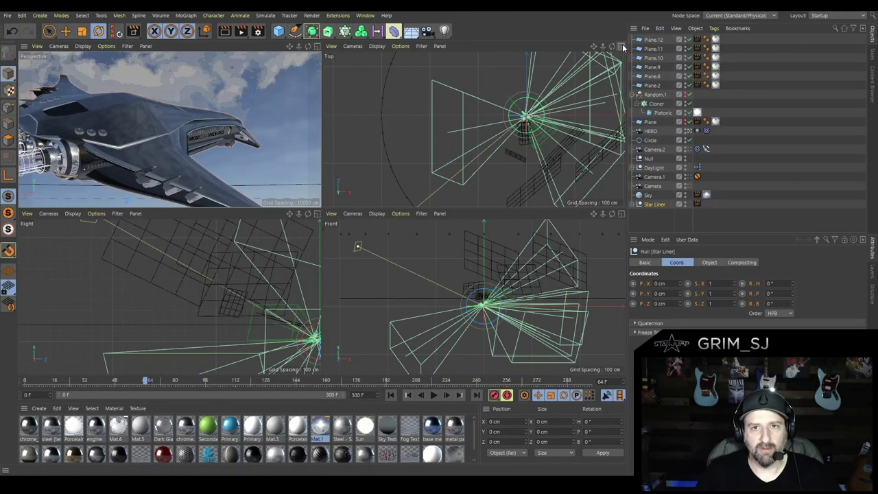
left_click_drag(594, 47, 506, 57)
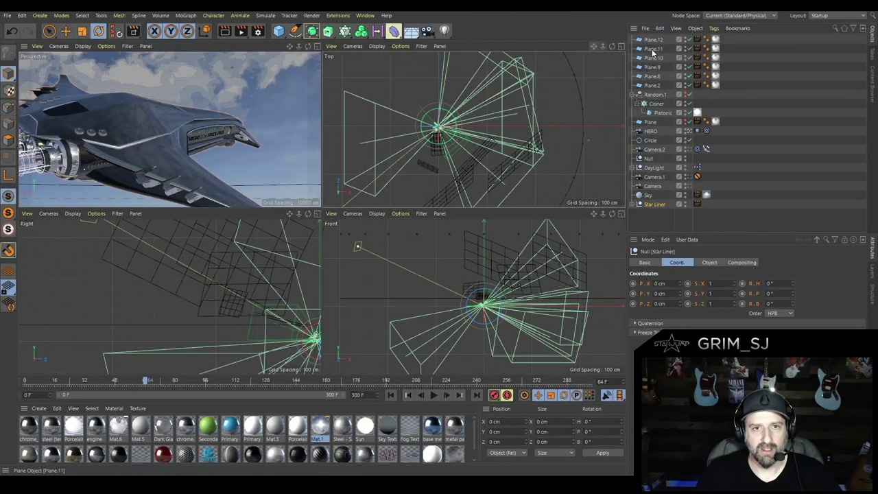
left_click(622, 47)
left_click(633, 205)
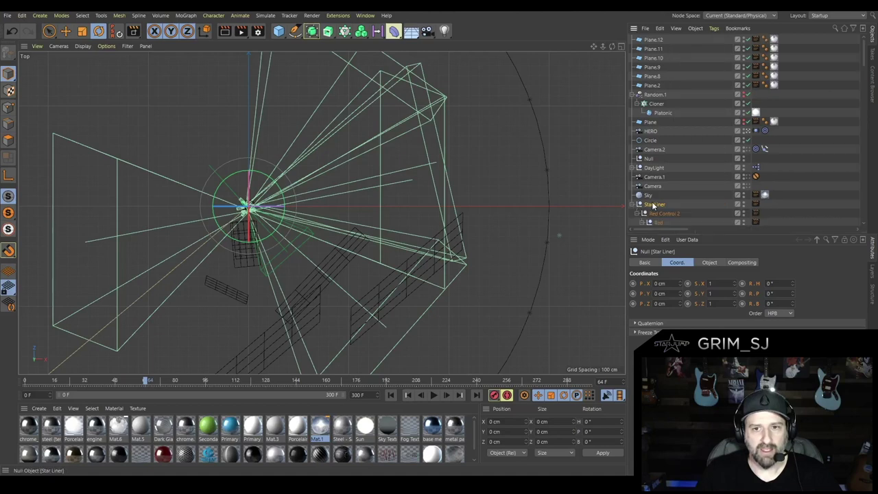
left_click(653, 204)
key("o")
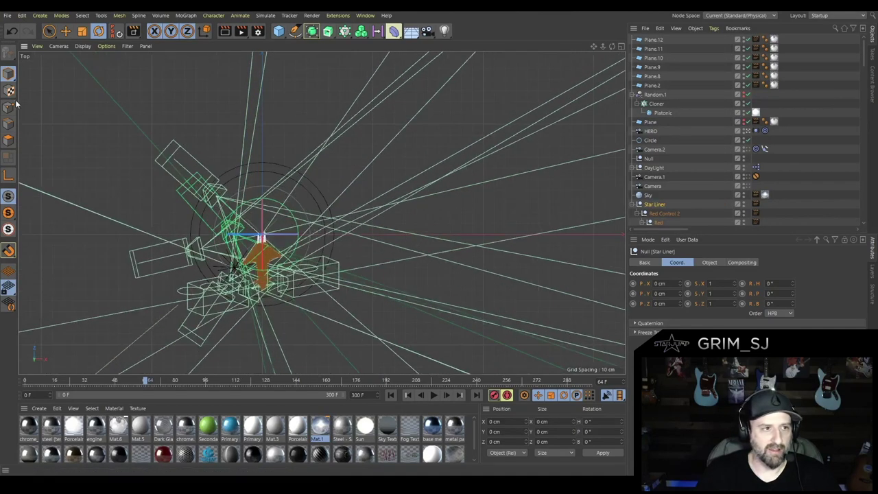
Activate the Move tool, turn off camera display in the top view, and centre the view around the Star Liner.
left_click(66, 31)
left_click(100, 46)
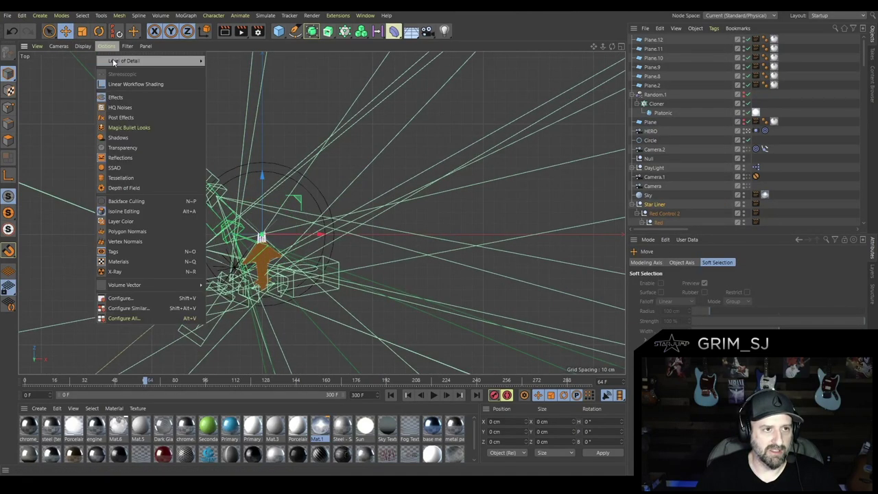
mouse_move(127, 46)
left_click(144, 148)
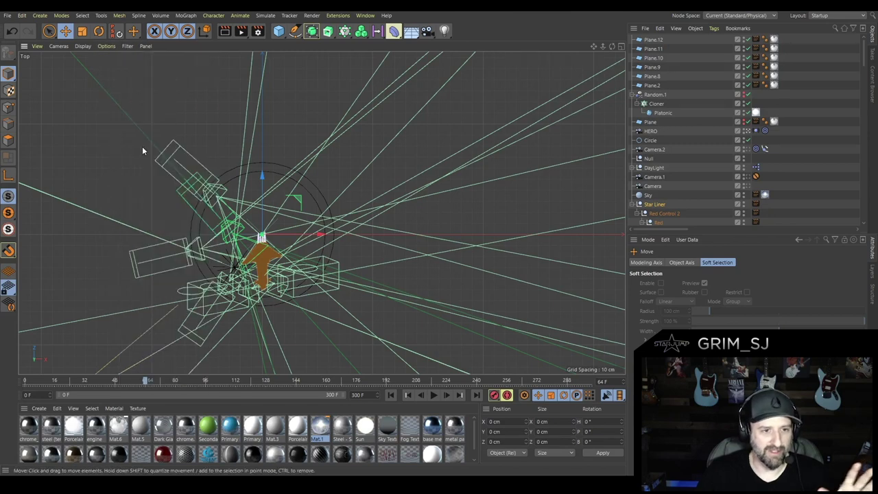
left_click_drag(595, 47, 644, 30)
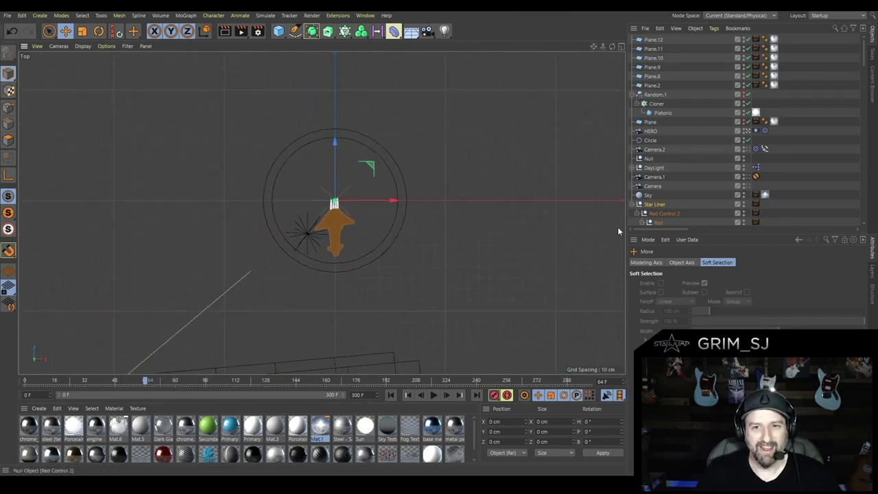
Scrub the flight to frame 92 in the maximised top view and to frame 105 in the four-view layout.
left_click_drag(137, 379, 203, 379)
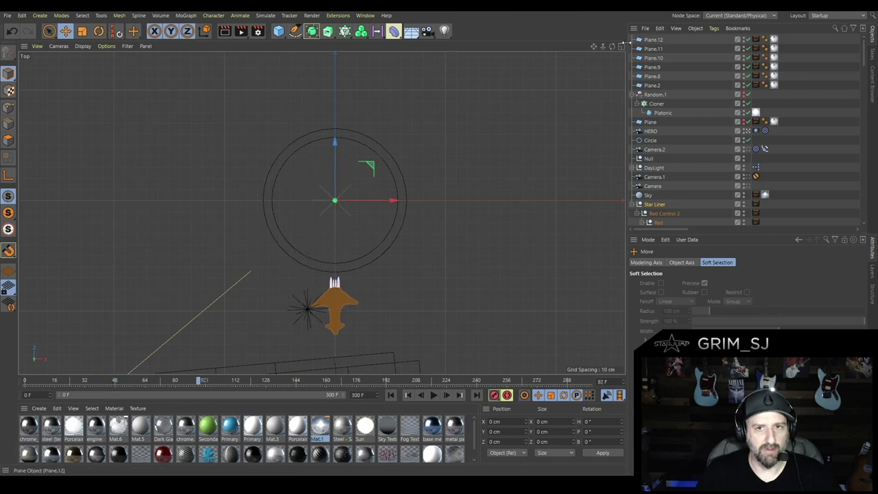
left_click(621, 45)
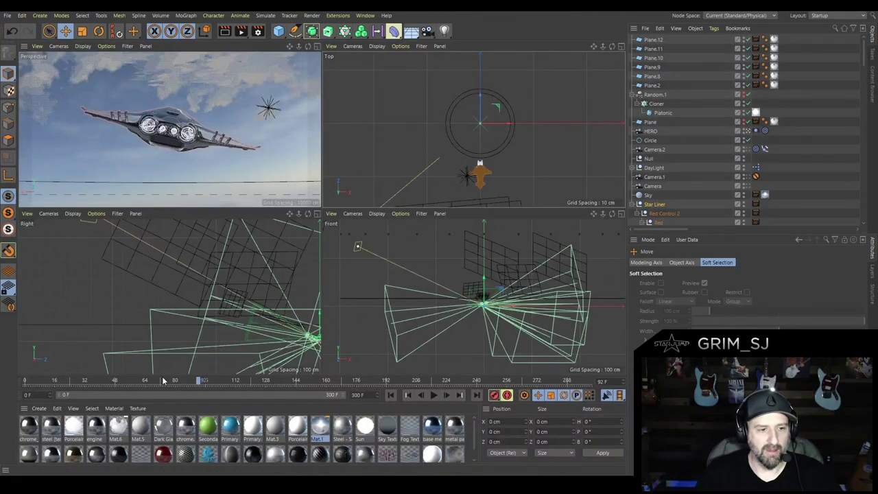
left_click_drag(595, 47, 576, 62)
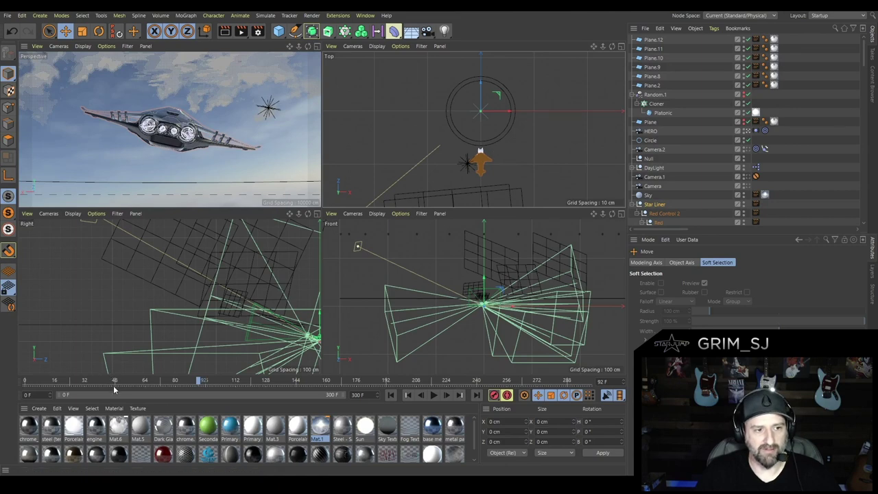
left_click_drag(118, 383, 222, 386)
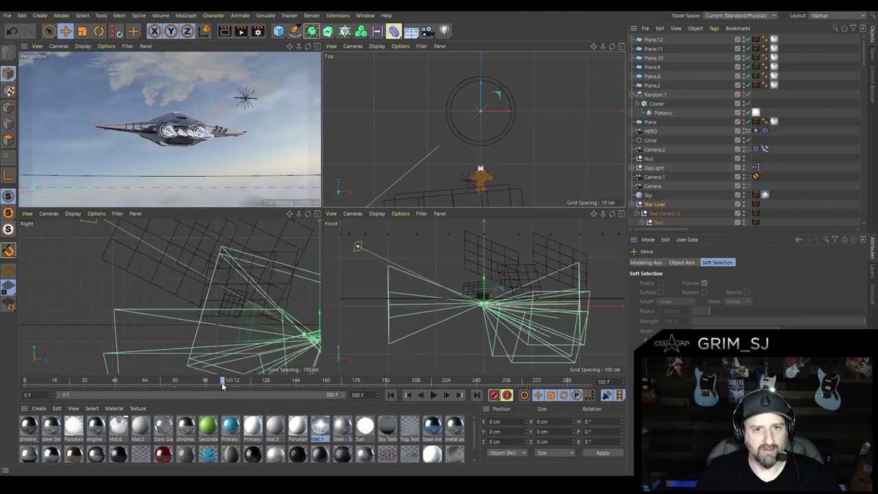
Select the HERO camera and follow its path in the maximised top view from frame 13 to frame 94.
left_click(650, 131)
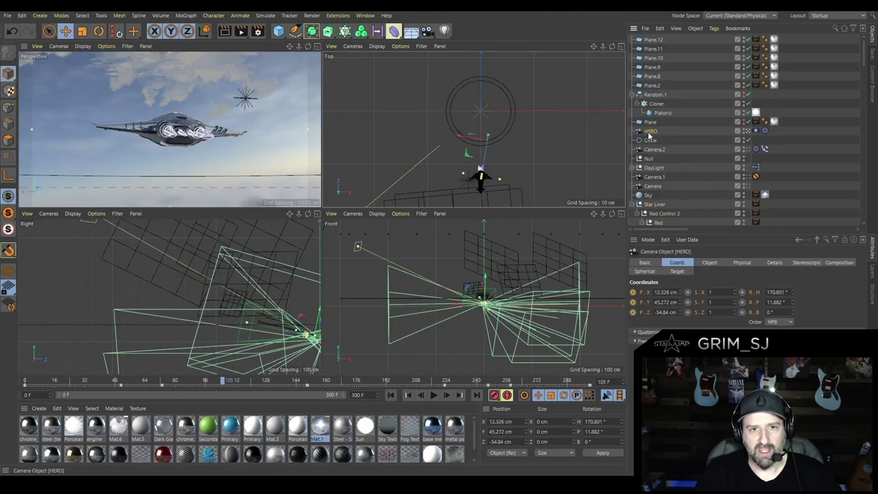
left_click(128, 47)
left_click(517, 135)
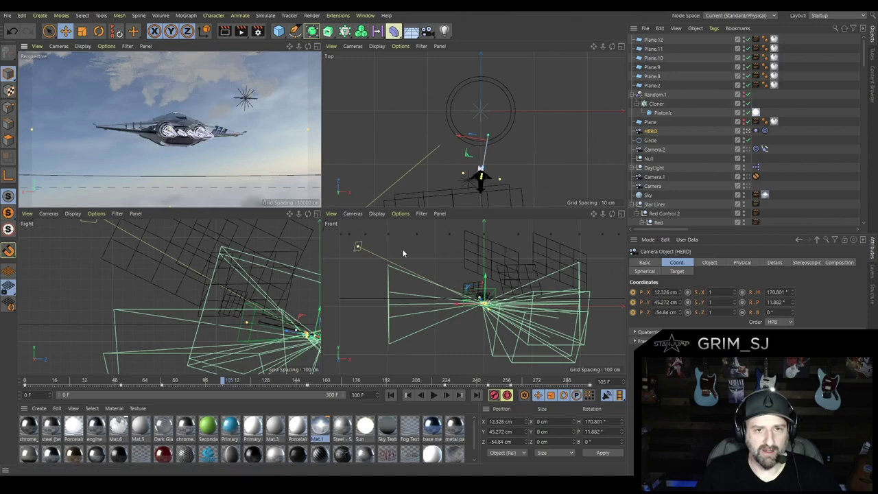
left_click_drag(225, 381, 50, 394)
middle_click(351, 135)
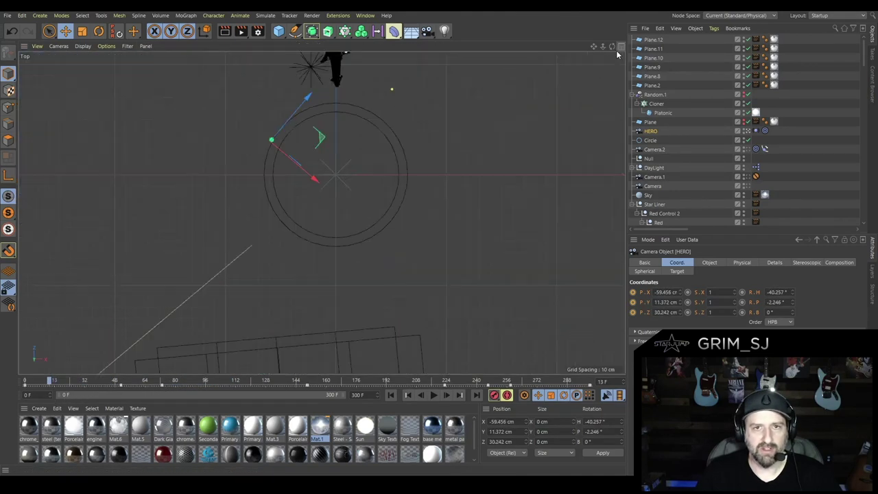
middle_click_drag(351, 135, 371, 217)
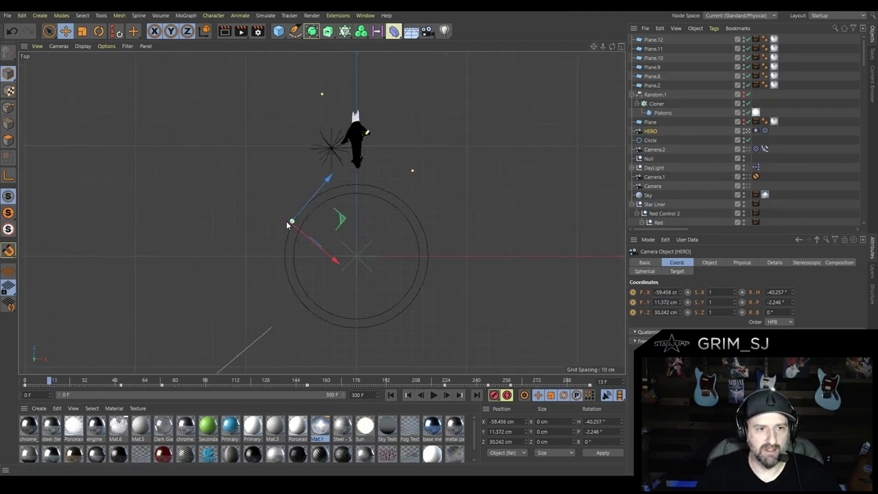
left_click_drag(49, 381, 202, 380)
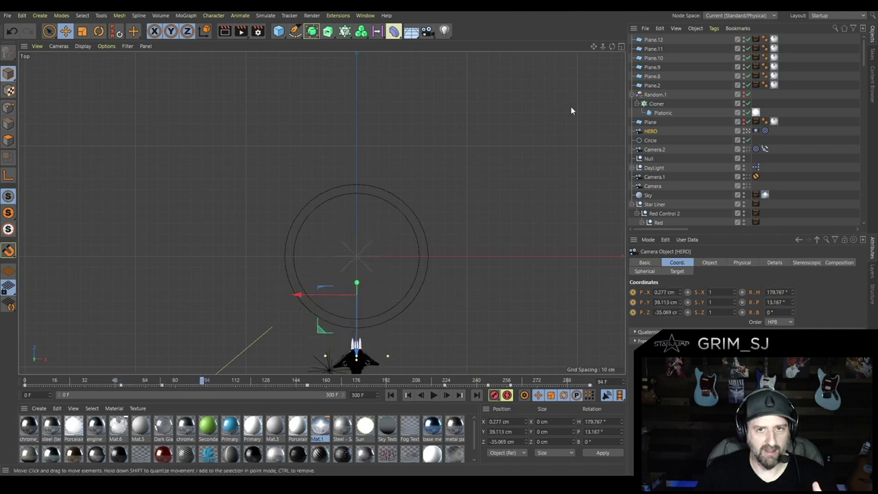
Track the HERO camera's position beside the ship in the top view at frames 146 and 205.
left_click_drag(595, 46, 589, 0)
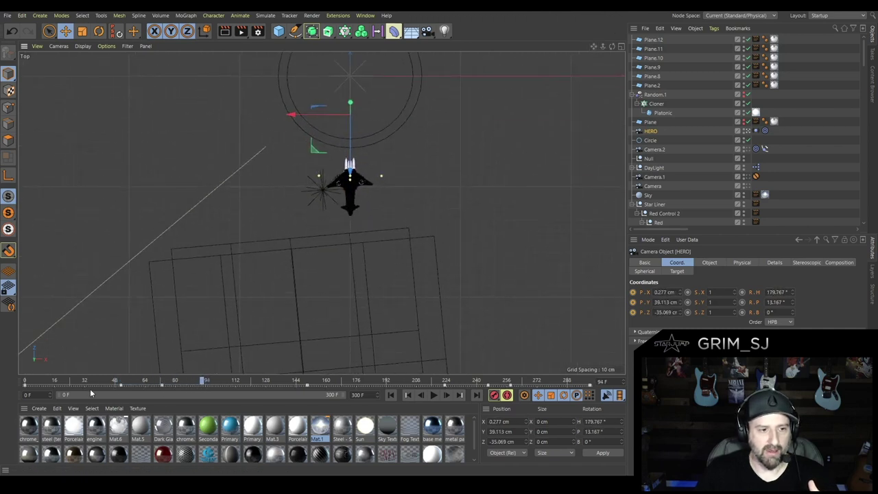
left_click_drag(201, 382, 299, 381)
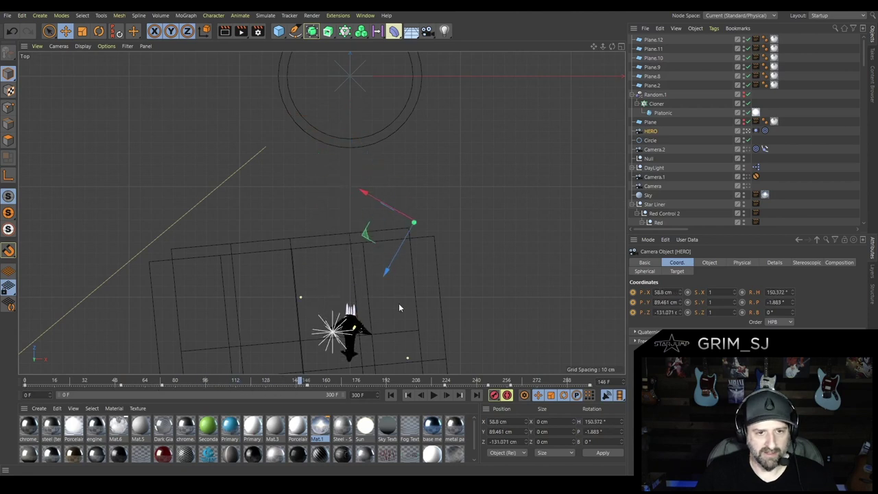
left_click_drag(595, 47, 586, 0)
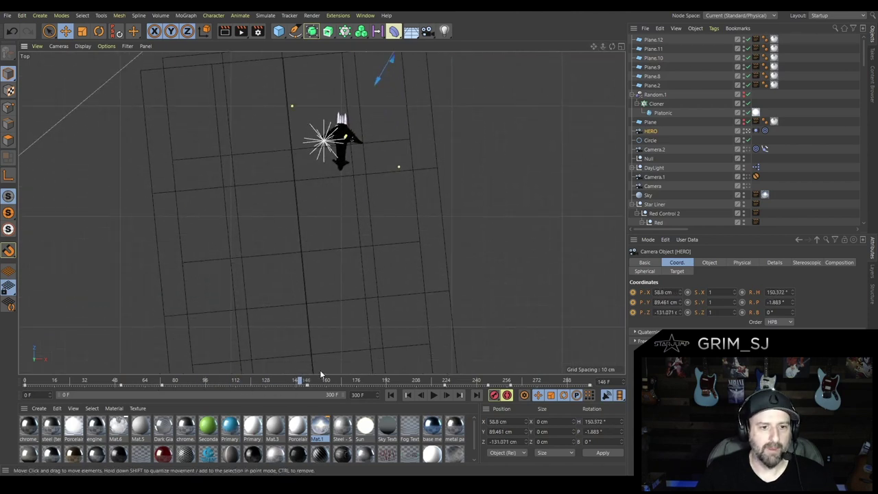
left_click_drag(302, 381, 416, 382)
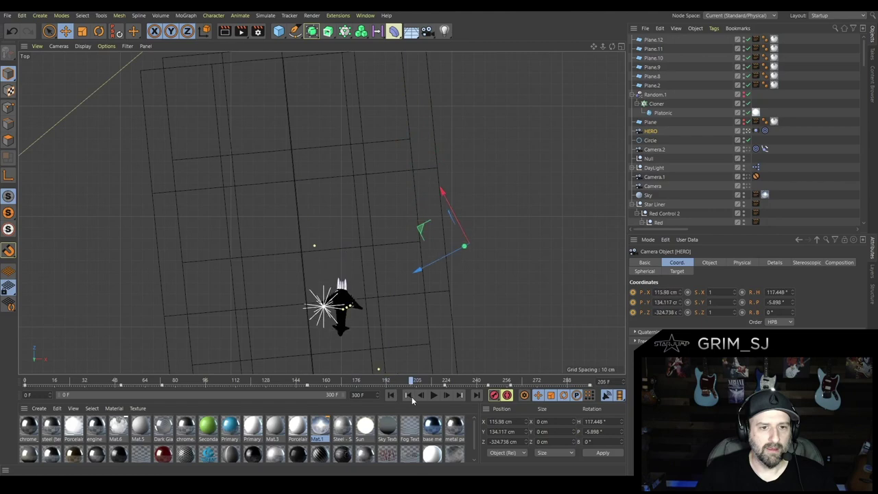
Maximise the perspective view and scrub the animation to frame 188.
left_click(621, 47)
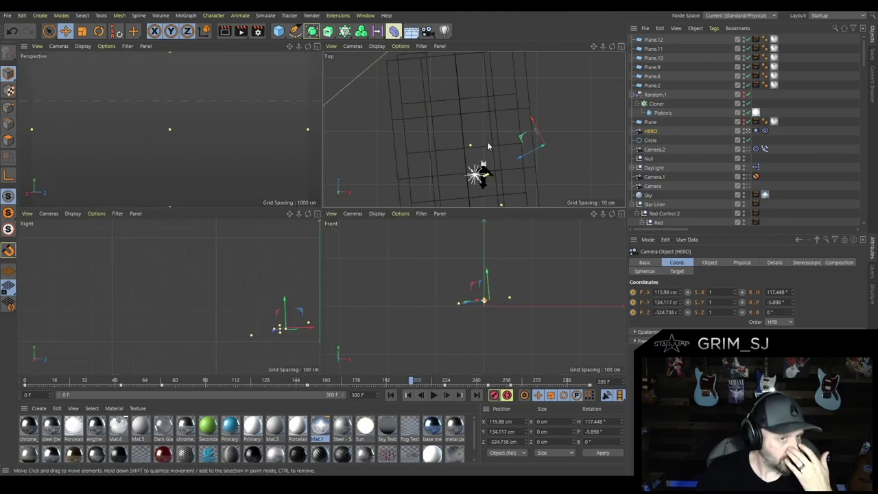
left_click(318, 46)
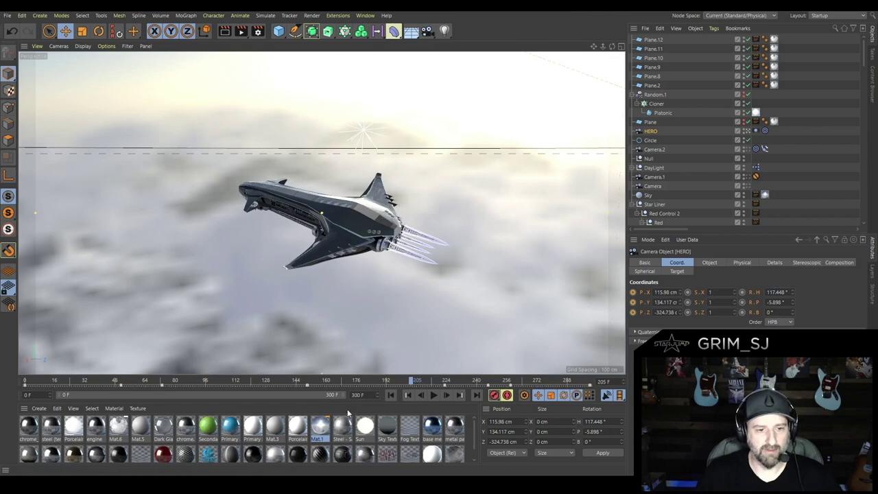
mouse_move(355, 389)
left_mouse_down()
mouse_move(354, 331)
mouse_move(371, 392)
left_mouse_up()
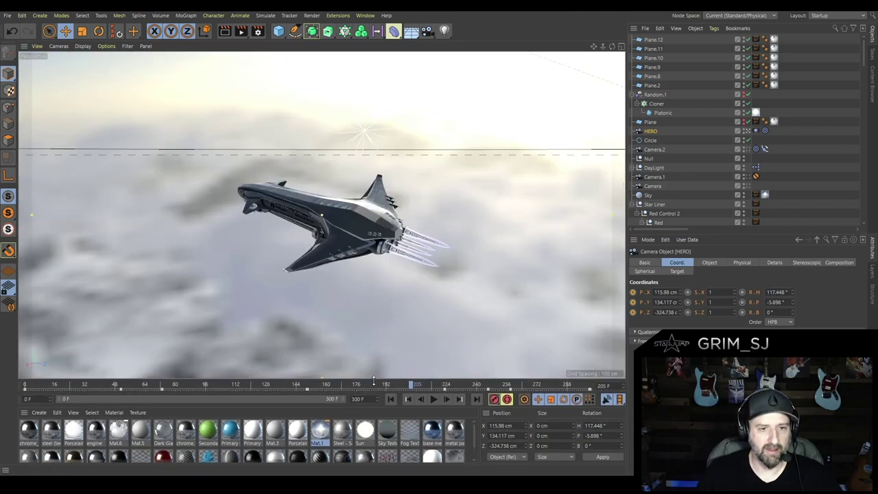
left_click_drag(122, 386, 382, 386)
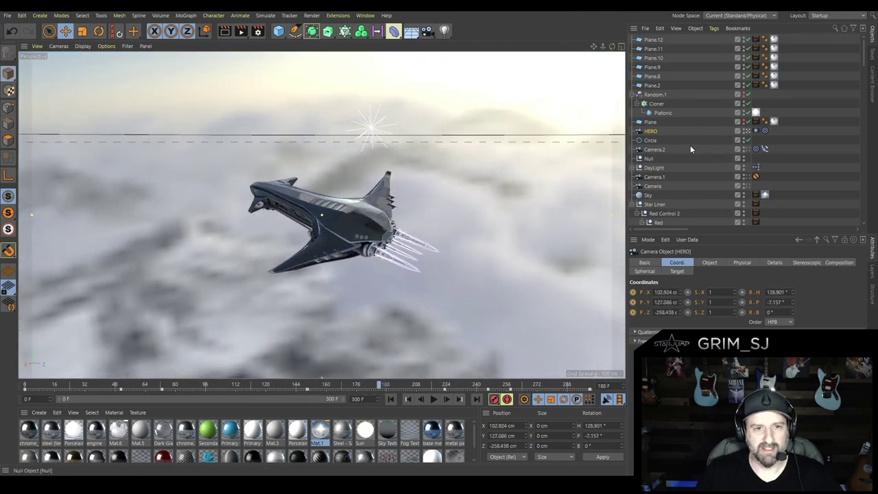
Show the DayLight object's DayLight Controls and render the perspective view at frame 188.
left_click(371, 132)
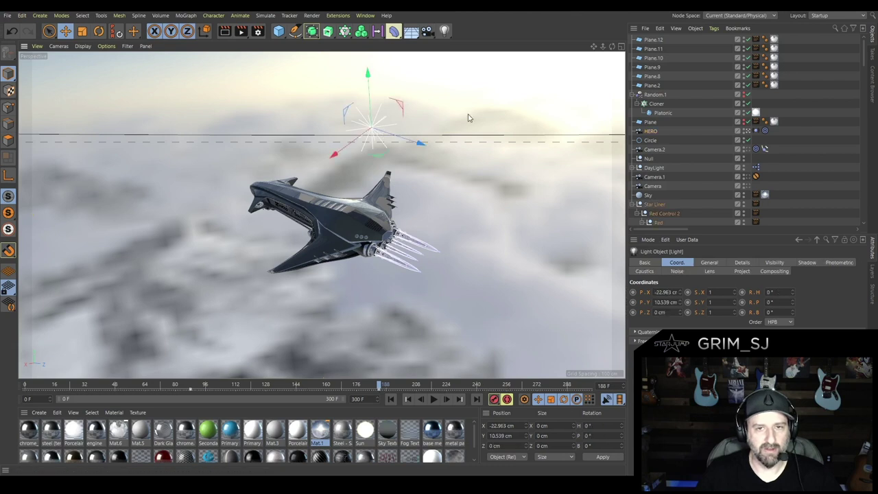
left_click(704, 154)
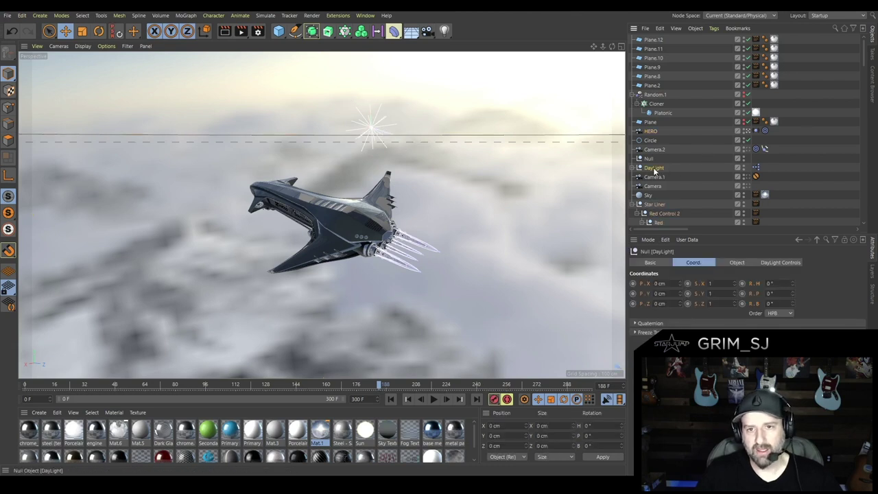
left_click(774, 263)
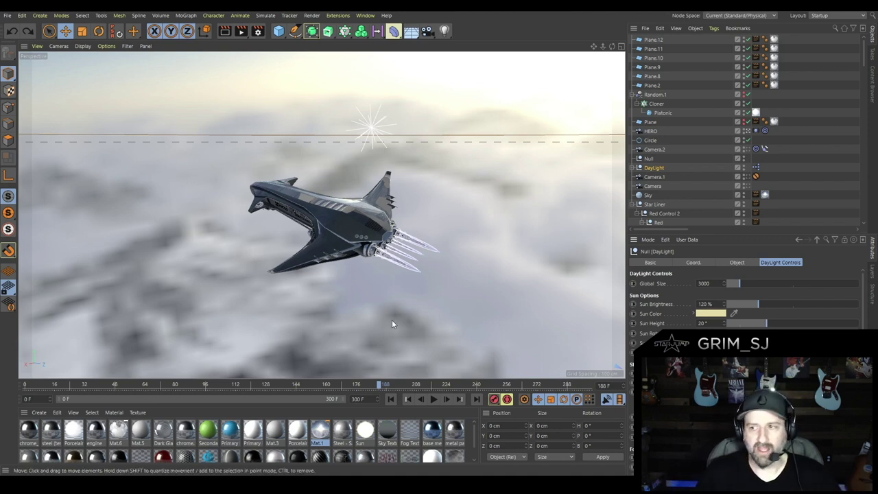
left_click(227, 32)
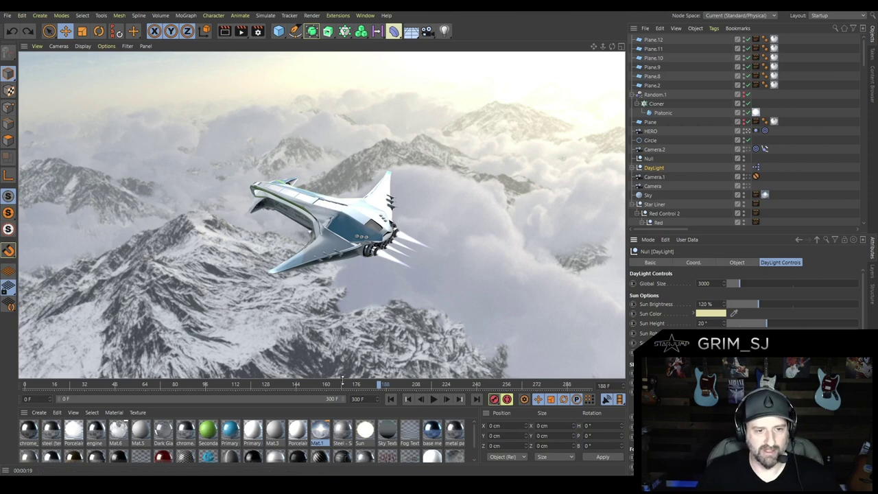
Scrub the flight scene to frame 101 and switch to the open project that contains only the Star Liner model.
left_click_drag(353, 385, 218, 384)
left_click(365, 15)
left_click(419, 249)
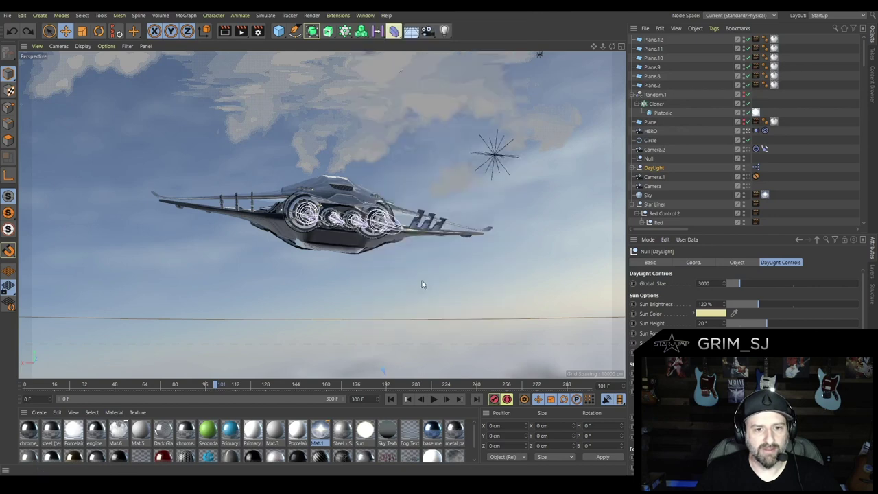
Collapse the Star Liner hierarchy and keyframe the Star Liner's X, Y and Z position of 0 cm at frame 0.
scroll(487, 268, "down", 10)
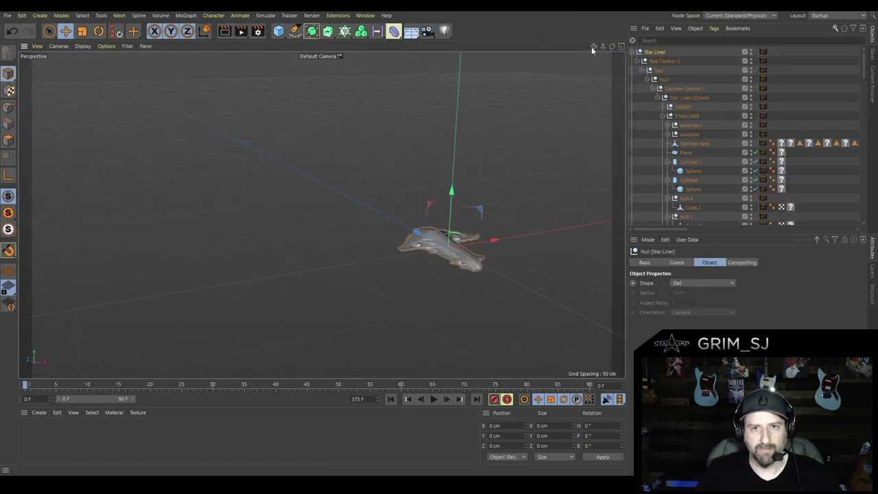
left_click_drag(593, 46, 322, 215)
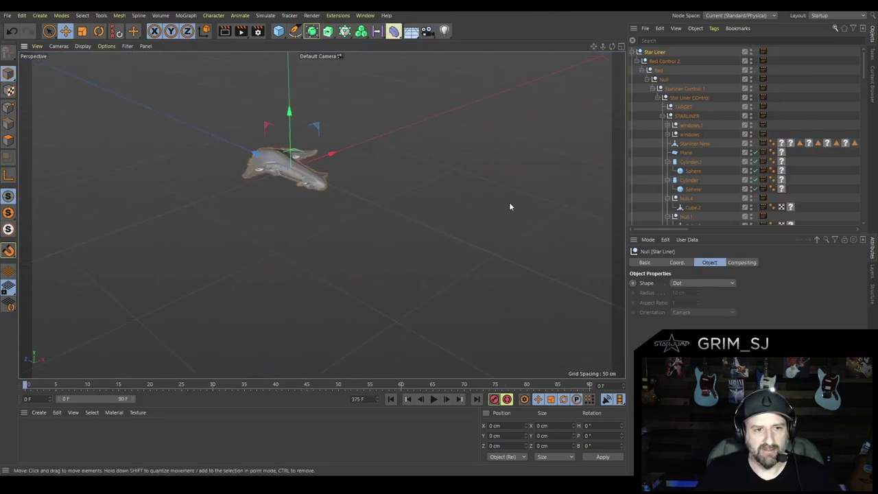
left_click(632, 52)
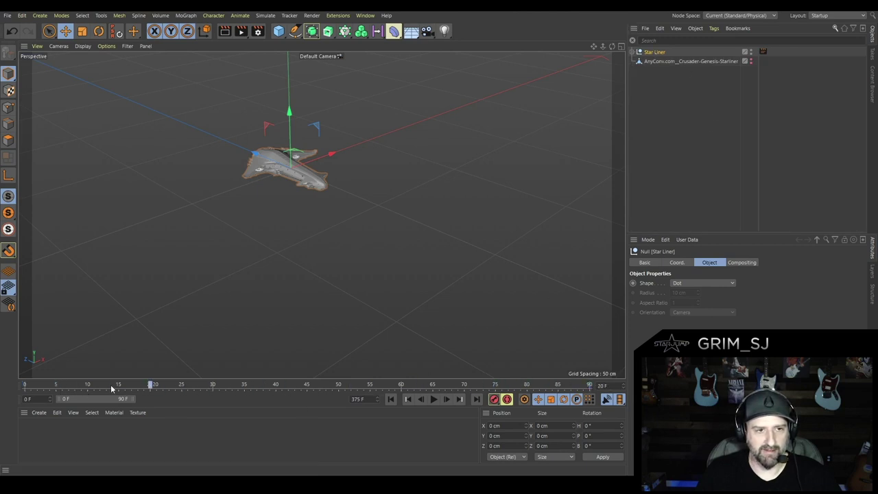
left_click_drag(111, 389, 25, 387)
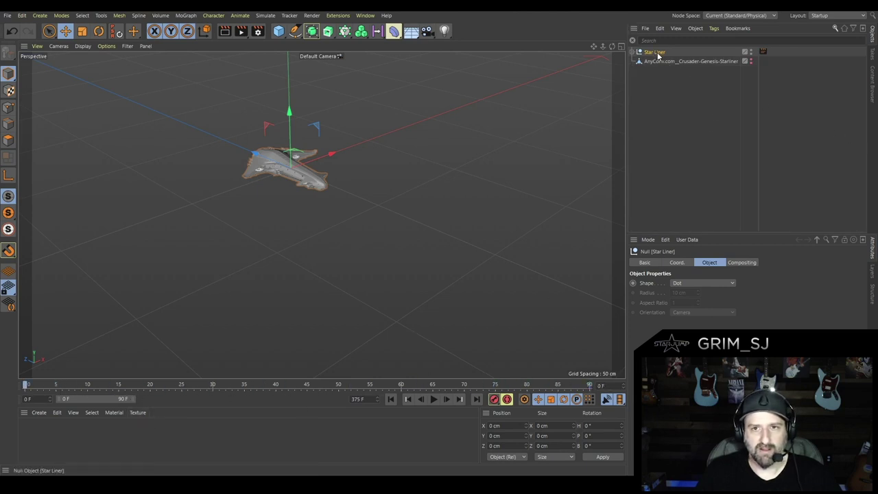
left_click(677, 263)
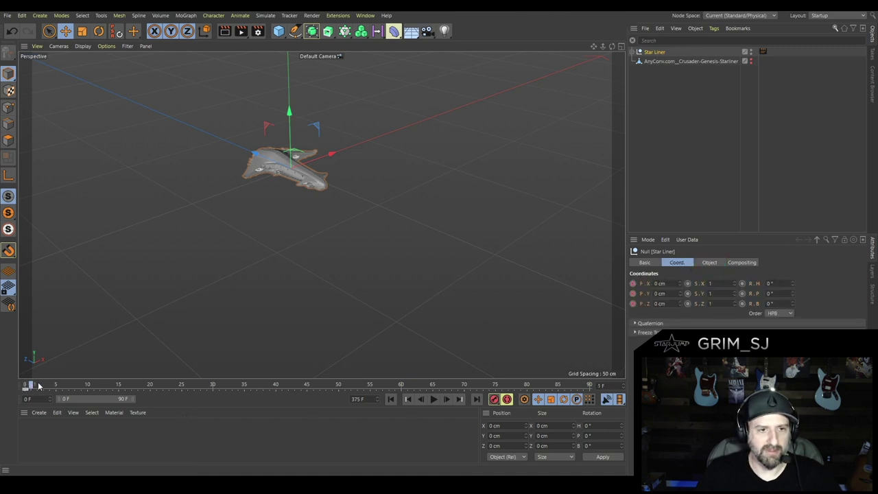
At frame 90, move the Star Liner along Z to -260.768 cm and keyframe its X, Y and Z position.
scroll(385, 183, "down", 3)
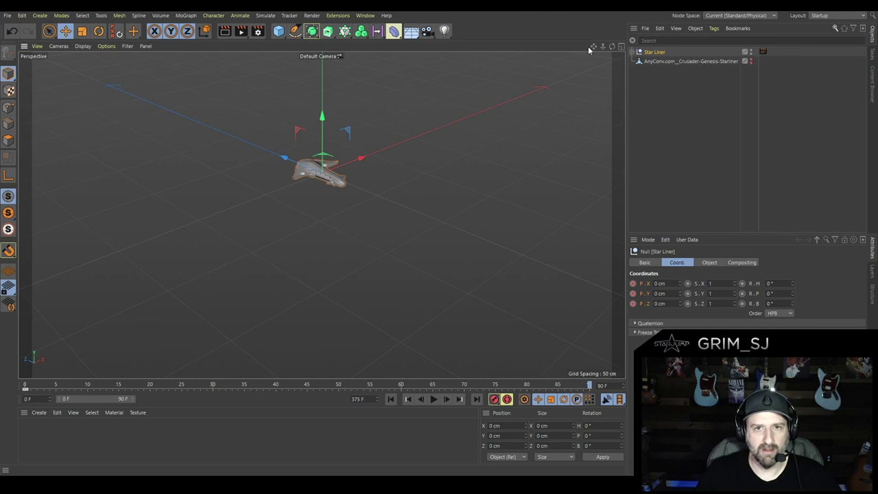
left_click_drag(593, 46, 447, 6)
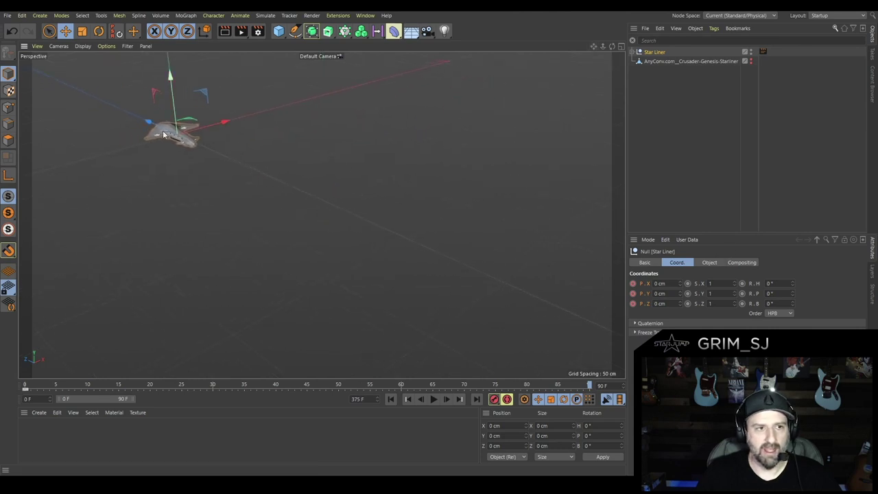
left_click_drag(154, 123, 491, 310)
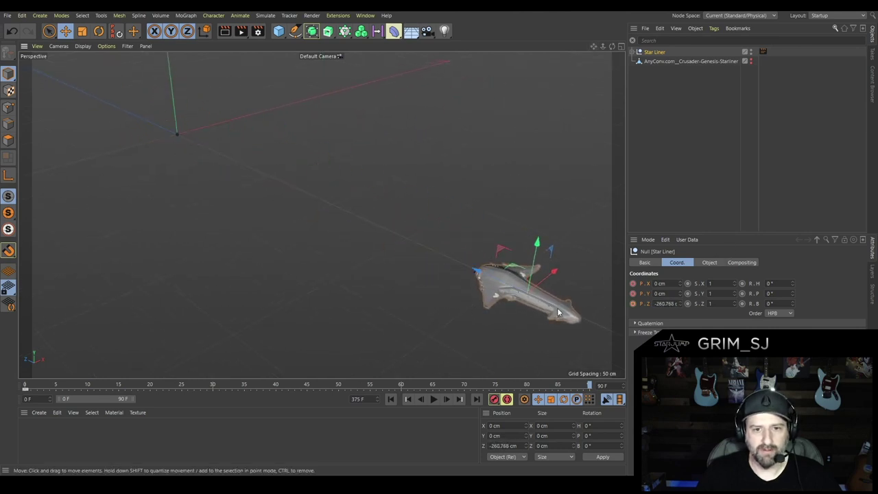
left_click(634, 285)
Set the interpolation of the Star Liner's position keyframes at frame 90 and frame 0 to Linear.
right_click(587, 389)
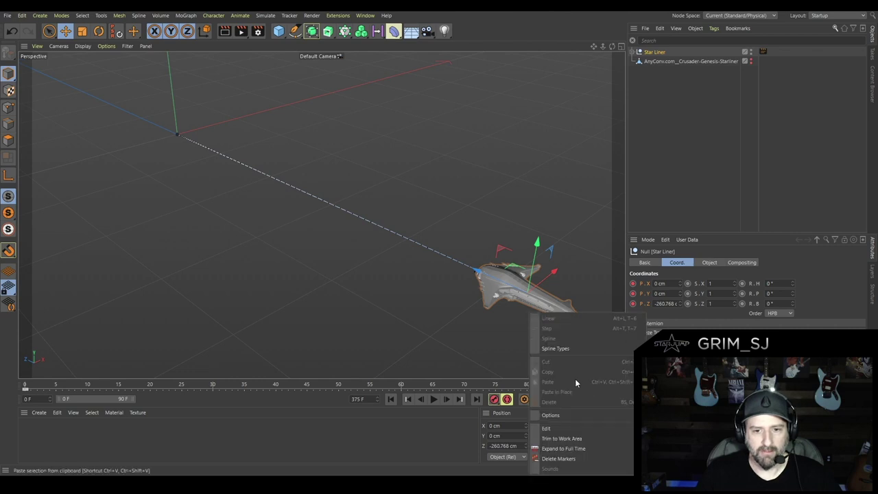
key("Escape")
left_click(591, 388)
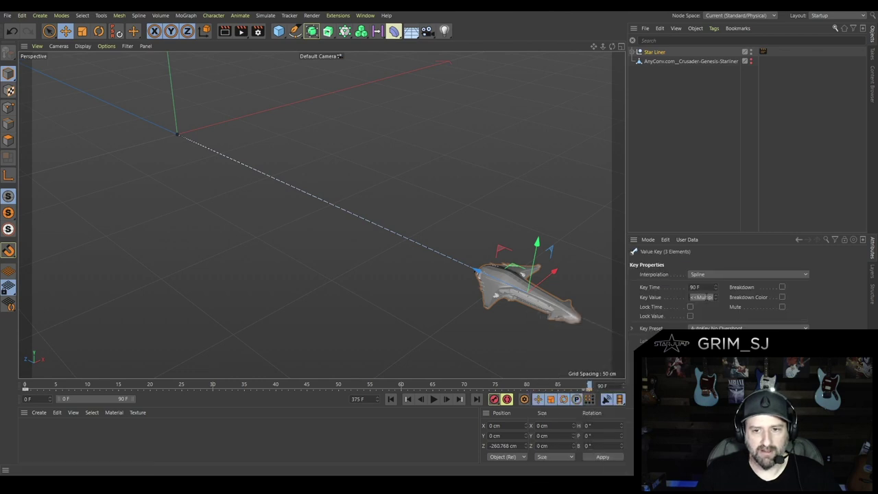
left_click(711, 275)
left_click(711, 297)
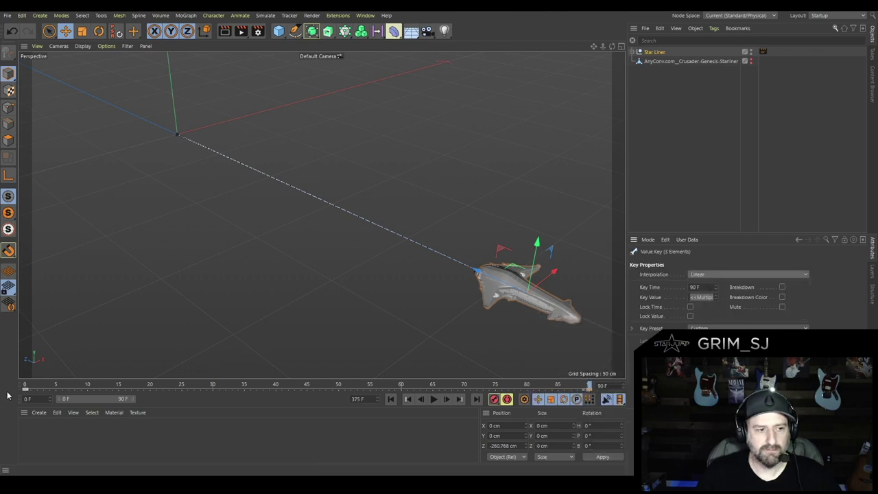
key("ctrl+z")
left_click(697, 274)
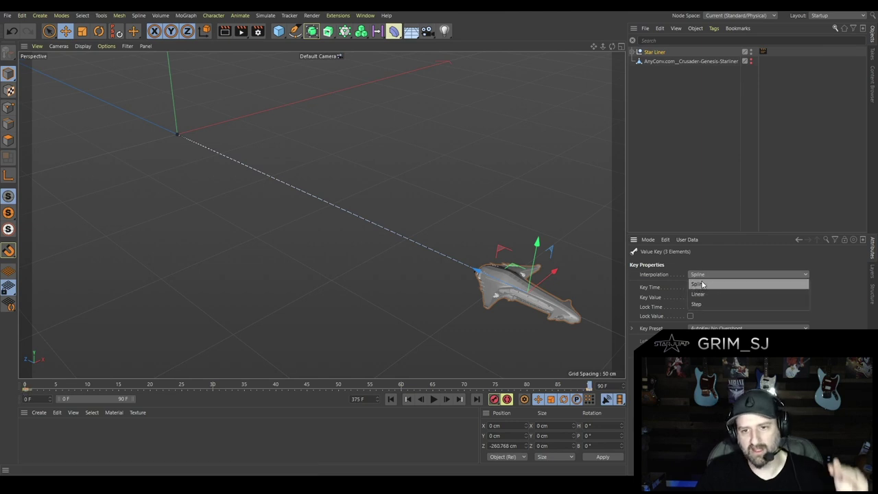
left_click(700, 295)
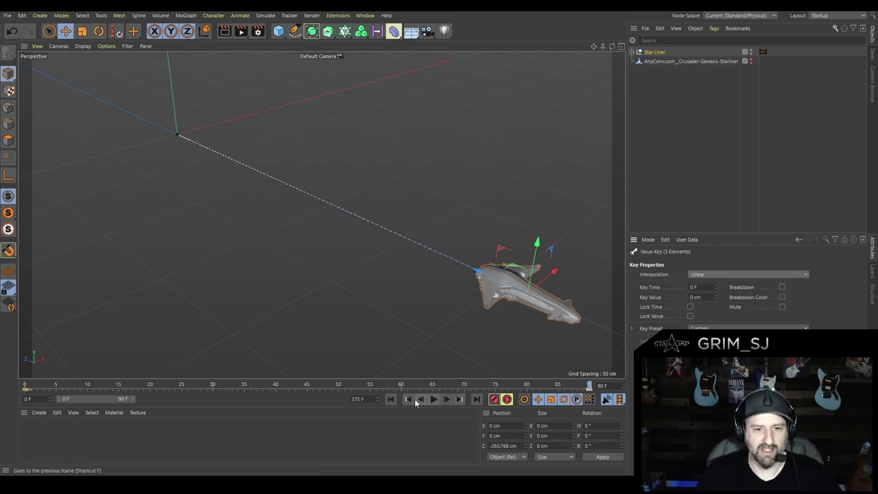
Play back the Star Liner's linear flight and return the timeline to frame 0.
left_click(408, 399)
left_click(433, 399)
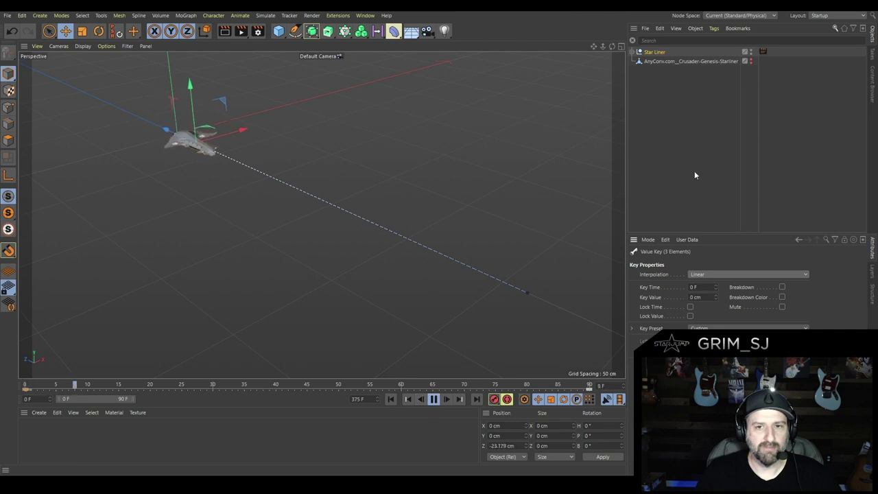
left_click(433, 399)
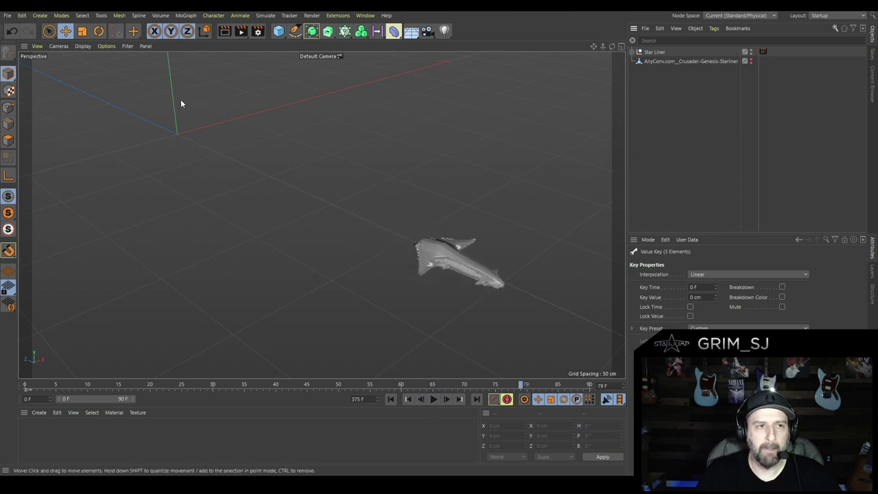
left_click_drag(64, 389, 24, 386)
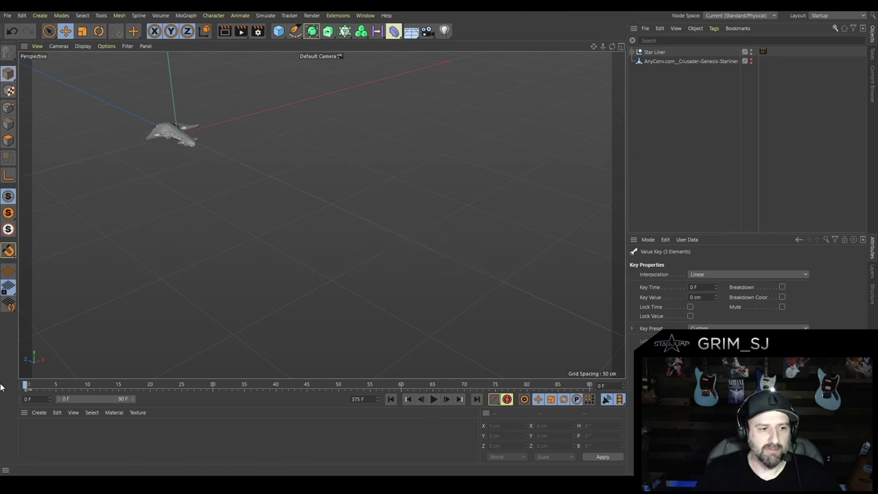
Add a camera and a null object to the scene.
left_click(40, 16)
mouse_move(75, 123)
left_click(137, 127)
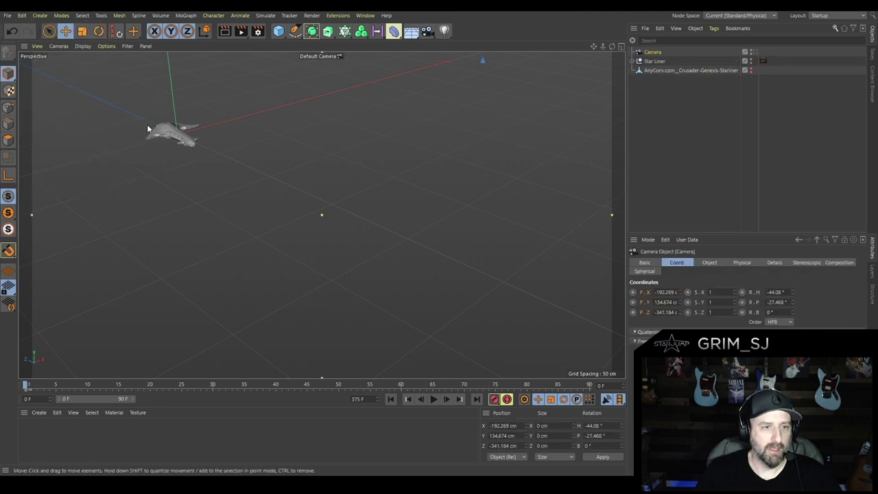
left_click(40, 15)
left_click(52, 32)
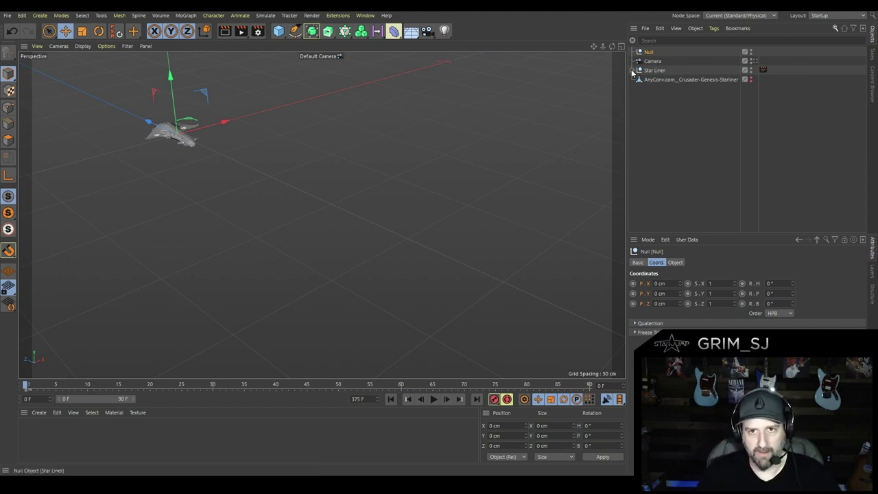
Look through the new camera and frame the Star Liner head-on from the front, slightly above the view's centre.
left_click(653, 62)
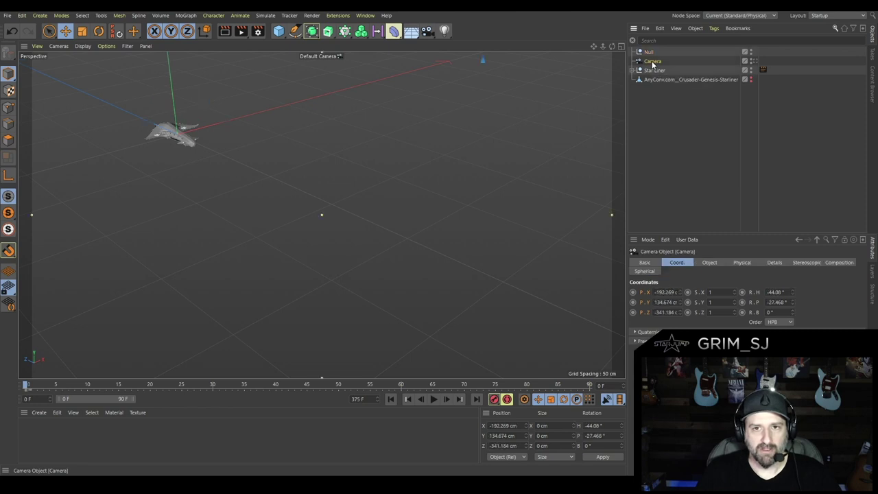
left_click(754, 62)
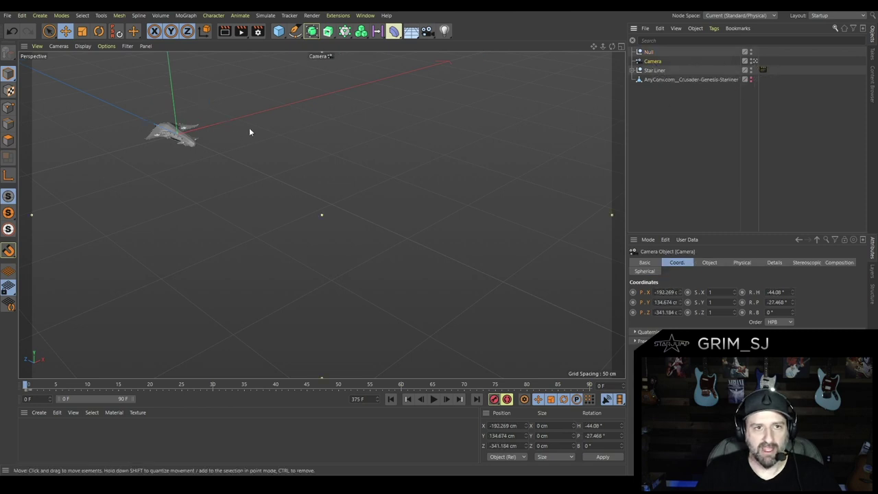
left_click(179, 137)
left_click_drag(186, 152, 330, 159, "alt")
scroll(103, 129, "up", 10)
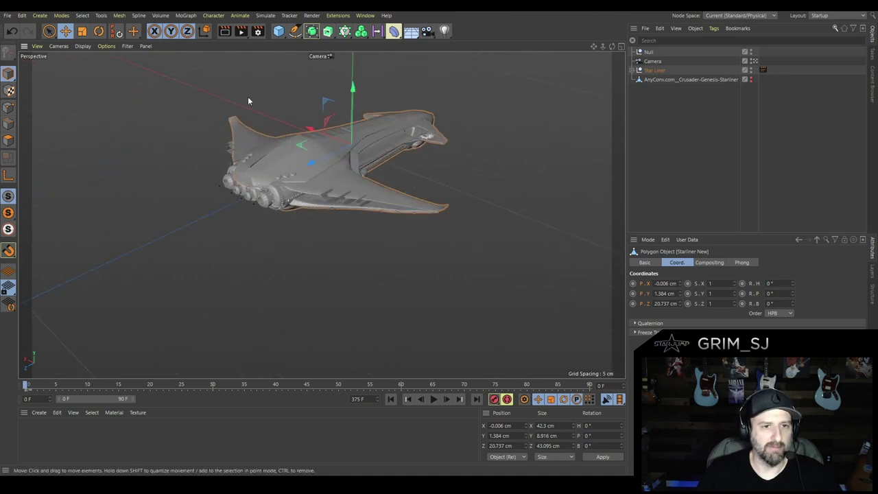
left_click_drag(594, 47, 619, 77)
scroll(426, 212, "up", 6)
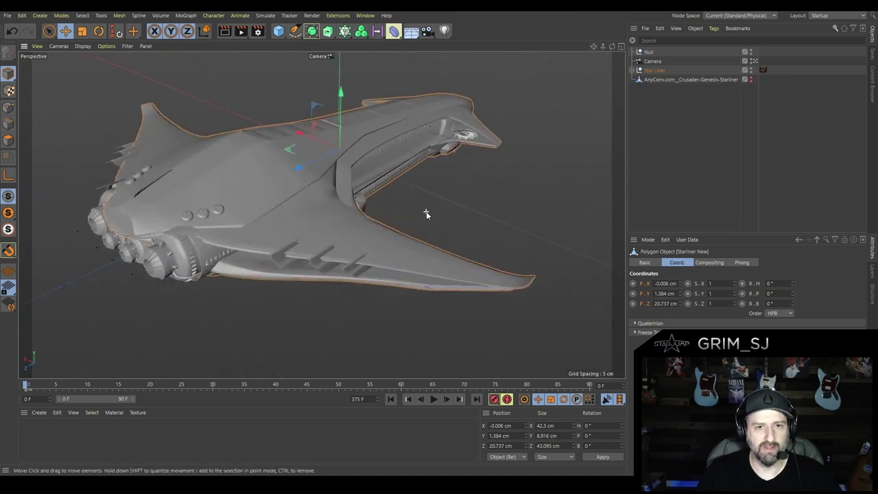
scroll(426, 211, "down", 3)
left_click_drag(450, 200, 346, 150, "alt")
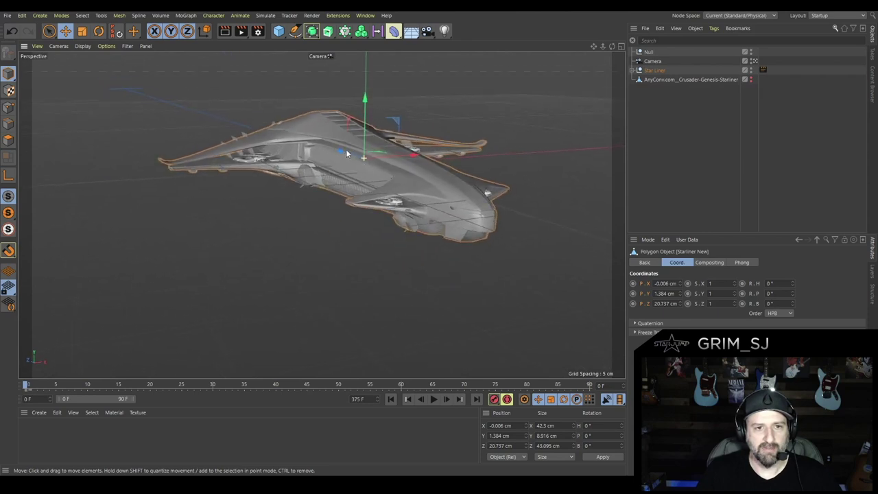
left_click_drag(593, 46, 499, 40)
left_click_drag(322, 214, 448, 179, "alt")
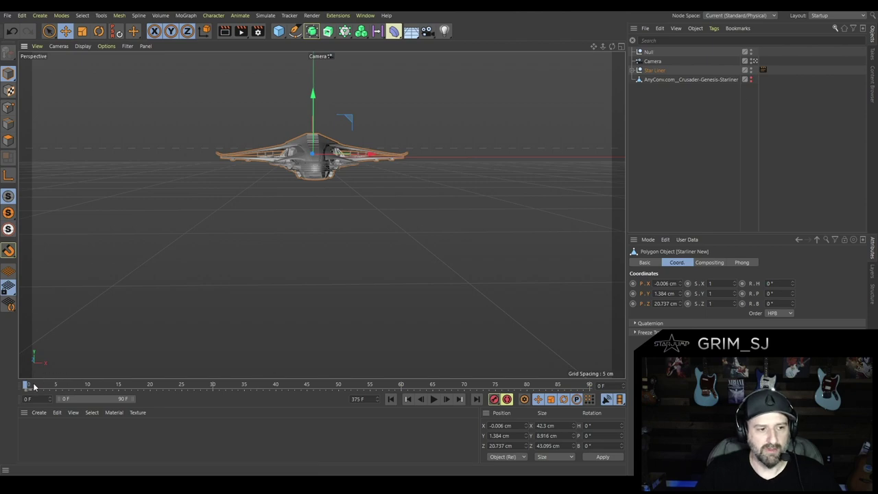
Keyframe the camera's position of X -2.356, Y 1.903, Z -122.983 cm at frame 0 and scrub through the flight.
left_click_drag(33, 388, 2, 400)
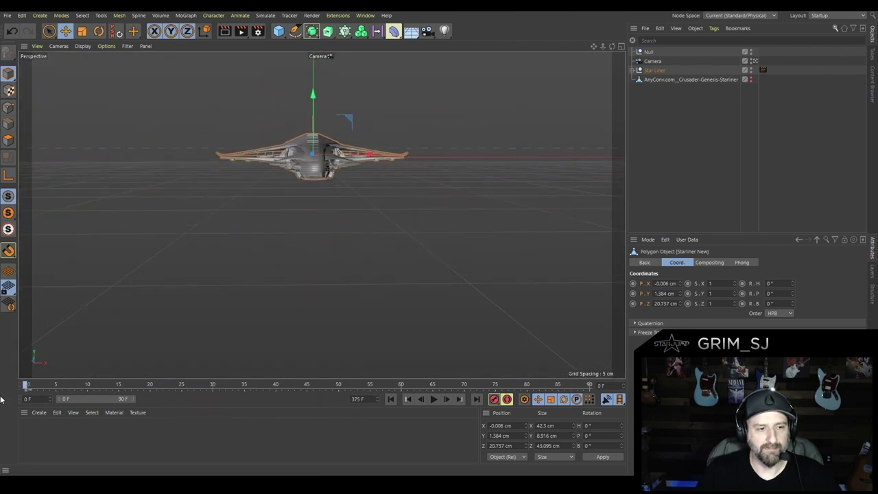
left_click(652, 62)
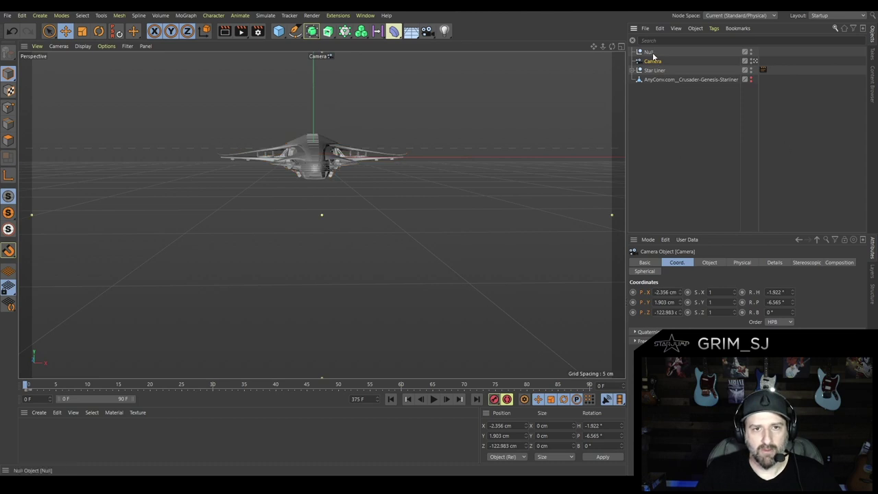
left_click(634, 292, "ctrl")
left_click(340, 385)
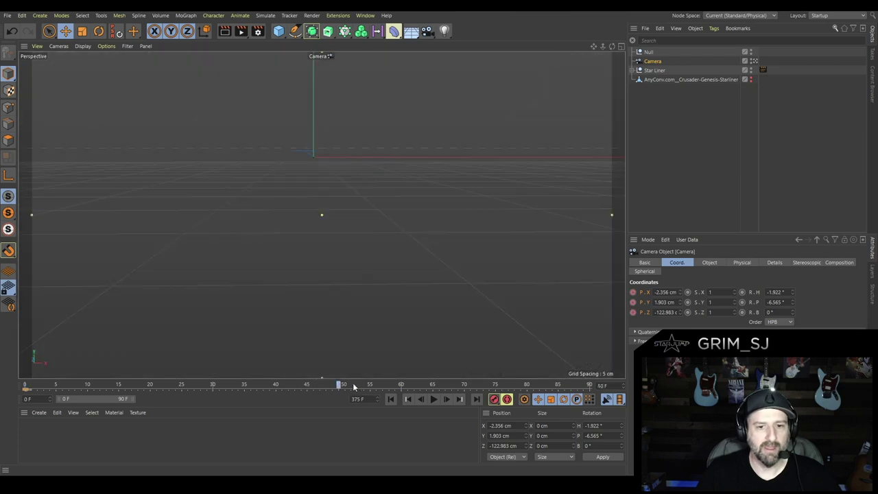
left_click_drag(400, 389, 2, 381)
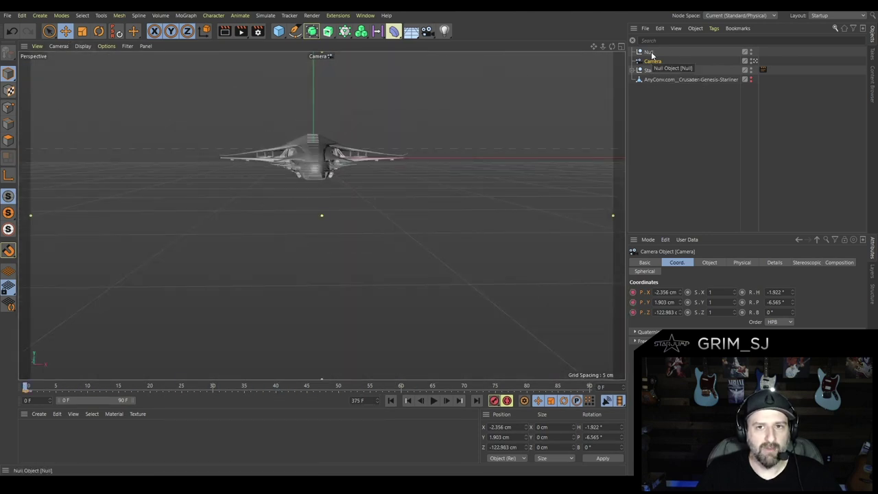
Add a Target tag to the camera, set the Star Liner as its target object, and scrub the timeline to test the tracking.
left_click(654, 70)
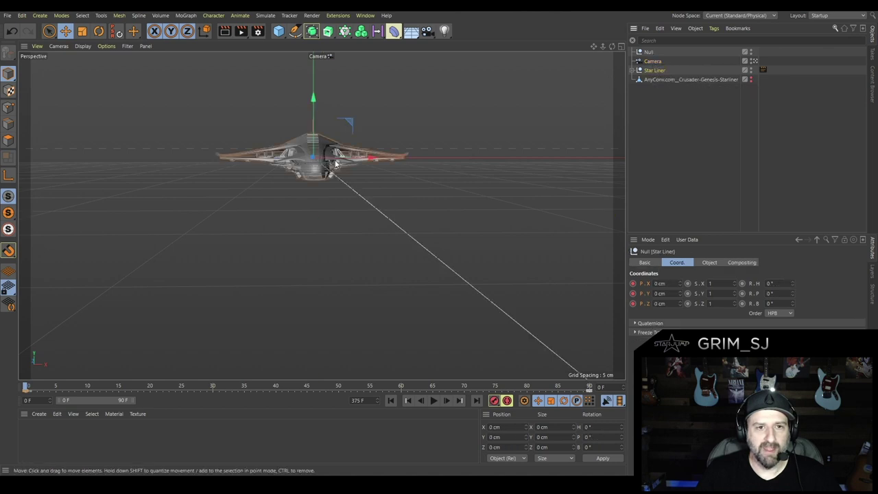
left_click(652, 61)
right_click(654, 61)
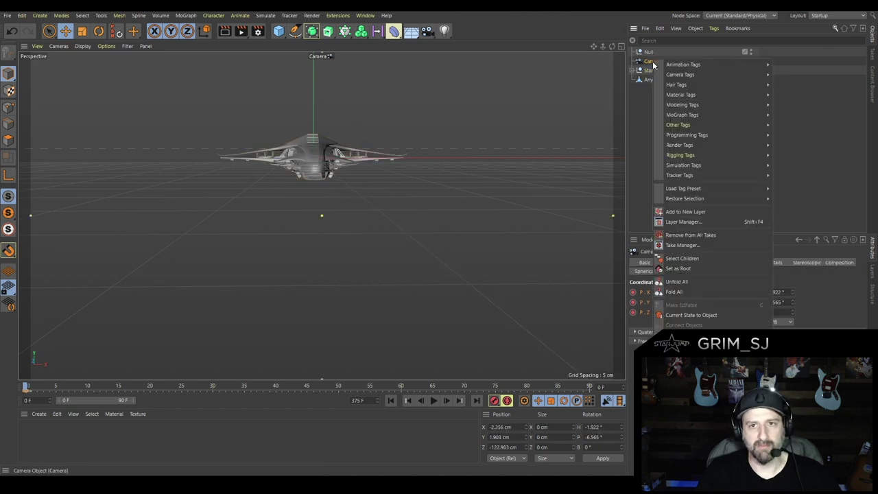
mouse_move(693, 64)
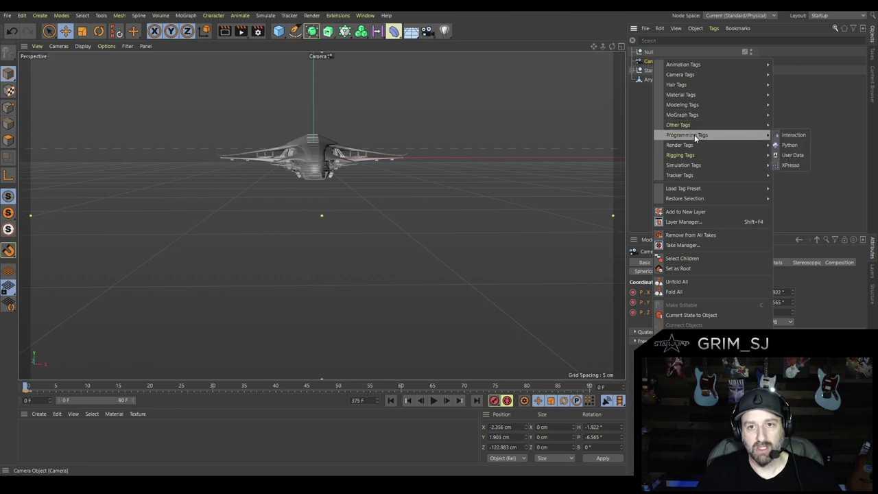
mouse_move(697, 96)
mouse_move(749, 80)
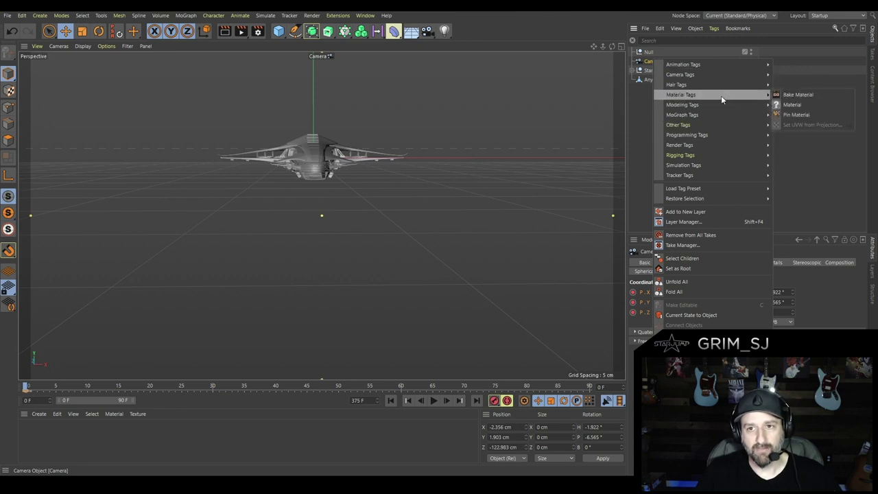
mouse_move(721, 104)
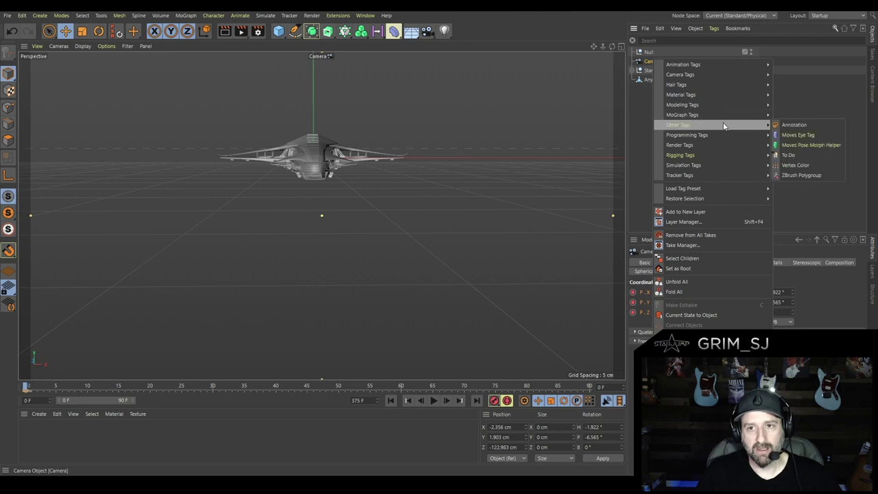
mouse_move(724, 146)
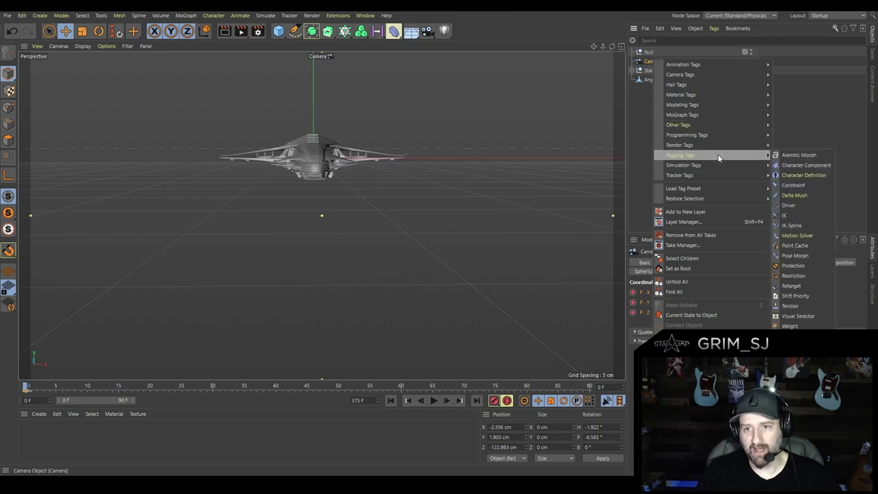
mouse_move(716, 170)
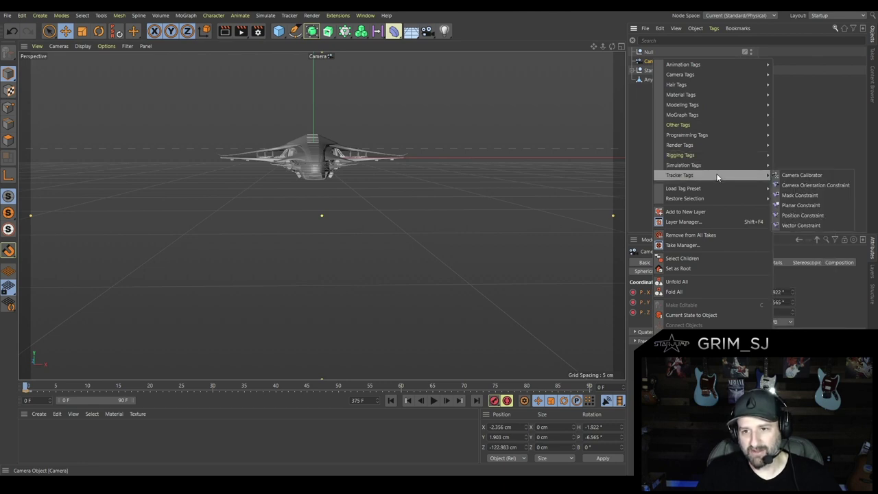
mouse_move(719, 76)
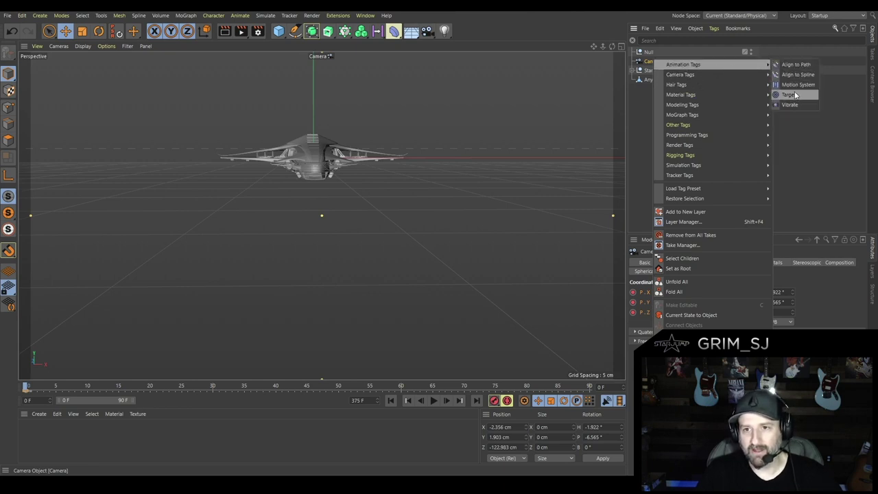
left_click(790, 95)
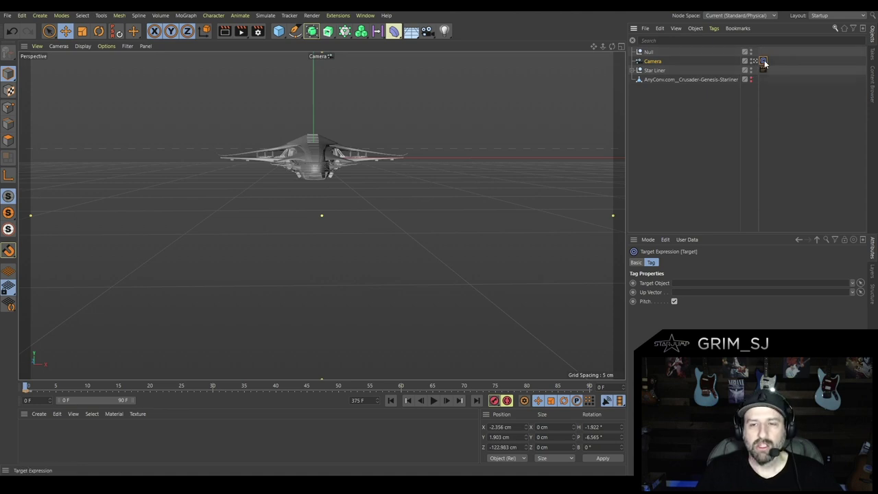
left_click_drag(658, 71, 732, 253)
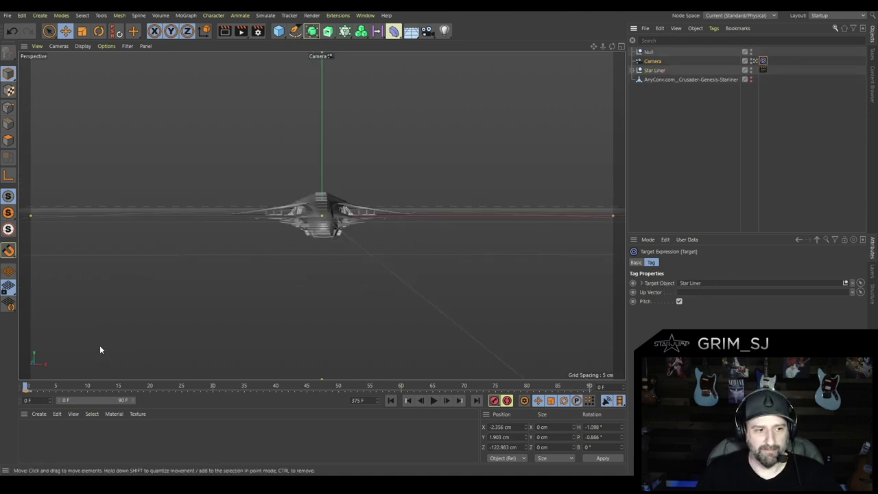
left_click_drag(29, 388, 21, 364)
Try an angled rear camera view of the Star Liner at frame 90 and scrub back to frame 0.
left_click(653, 61)
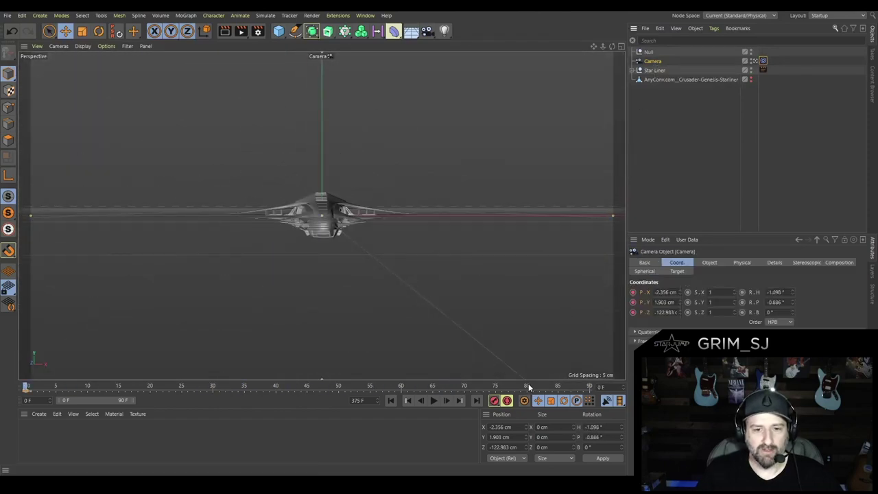
left_click_drag(528, 387, 590, 388)
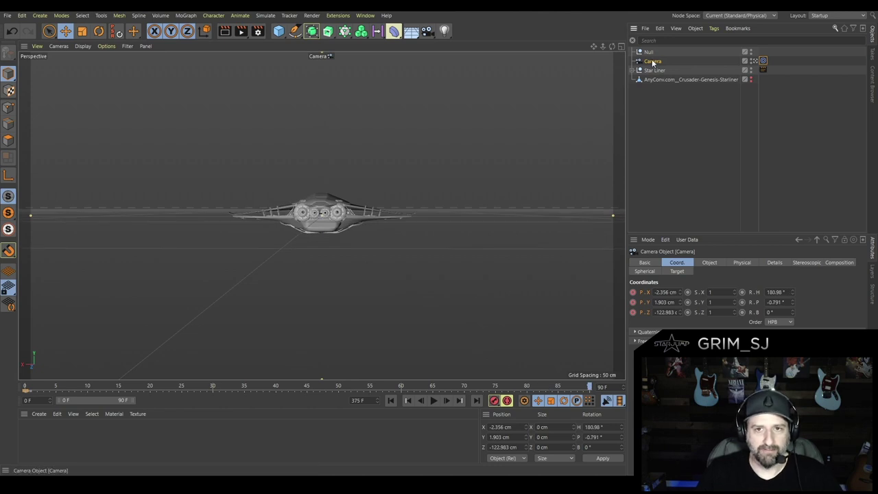
left_click_drag(594, 46, 591, 47)
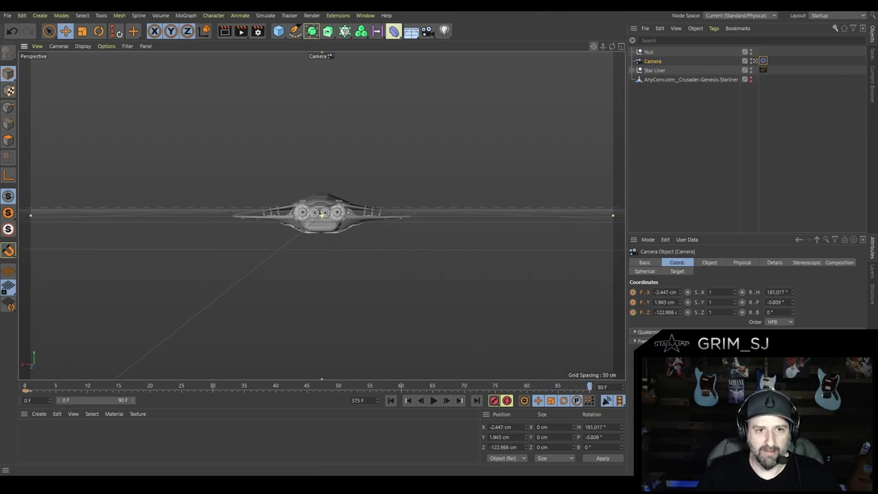
left_click(671, 70)
left_click_drag(612, 46, 572, 67)
left_click_drag(466, 234, 522, 221, "alt")
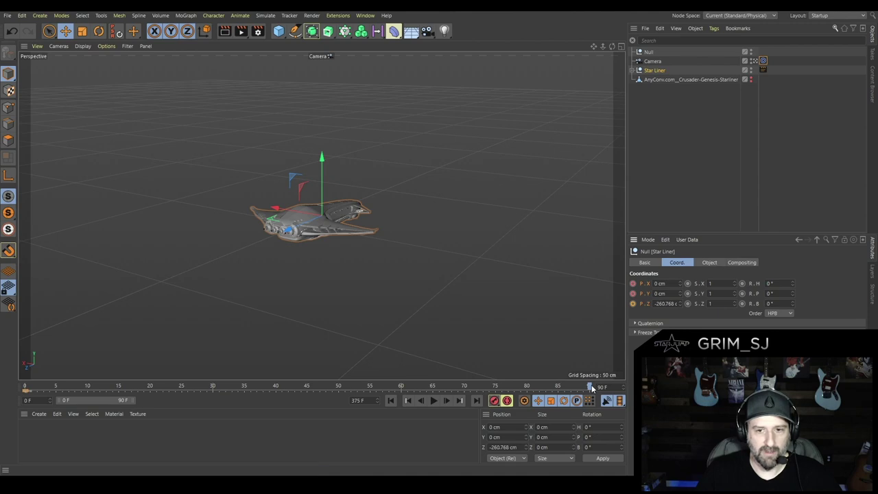
left_click_drag(589, 386, 13, 403)
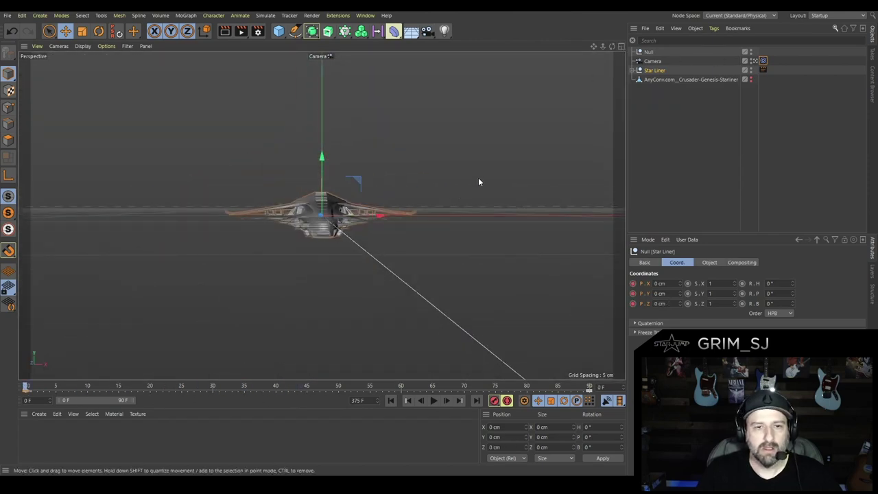
Show all four views, zoom the Top view onto the ship, and try moving the Star Liner along X to -58.234 cm at frame 42.
left_click(621, 46)
scroll(532, 151, "down", 6)
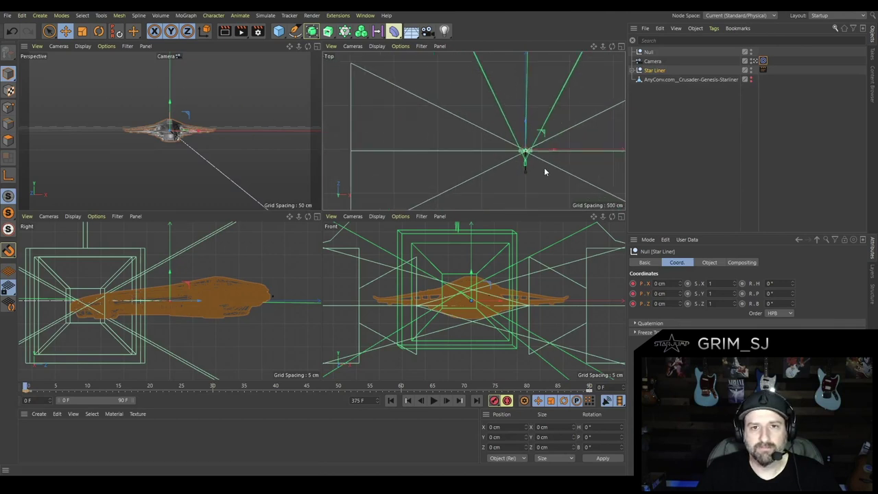
scroll(541, 169, "up", 5)
left_click_drag(36, 392, 288, 389)
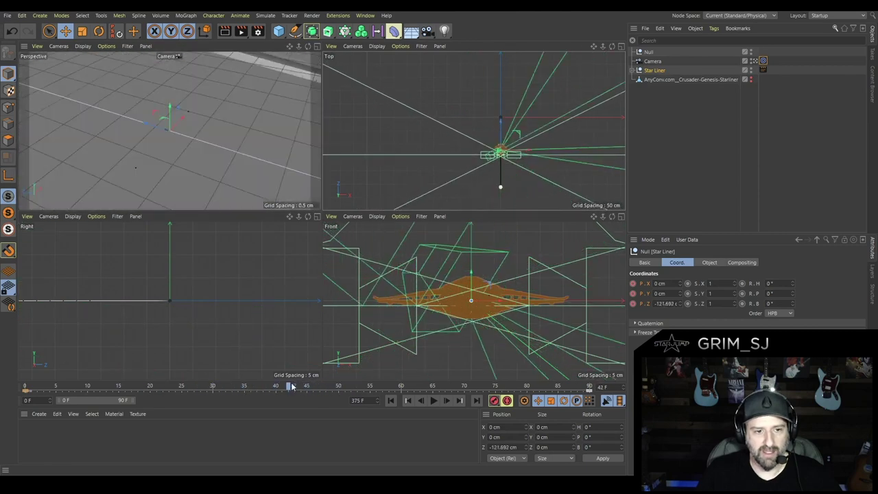
left_click_drag(521, 150, 505, 149)
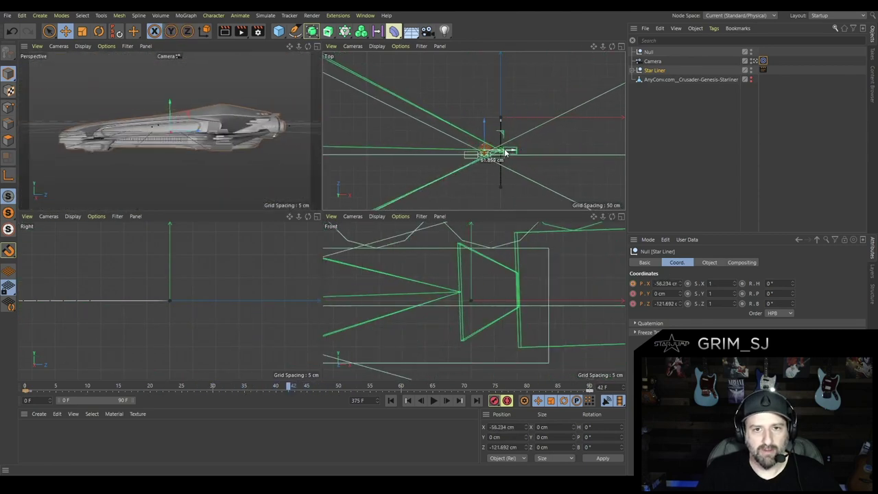
At frame 45, move the camera beside the Star Liner to X -63.763, Y 10.299, Z -106.563 cm and keyframe its position.
left_click_drag(287, 386, 308, 387)
left_click(652, 63)
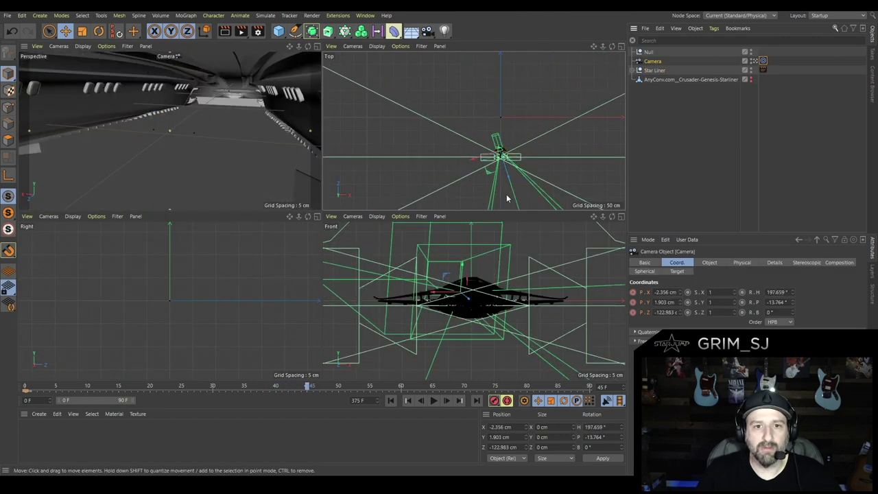
left_click_drag(507, 174, 506, 156)
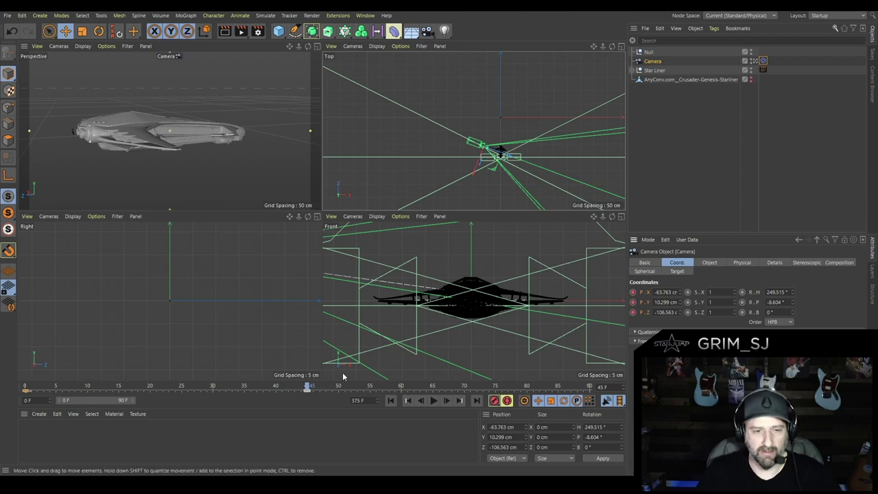
Maximize the perspective camera view, play the animation from the first frame, and return to frame 0.
key("F1")
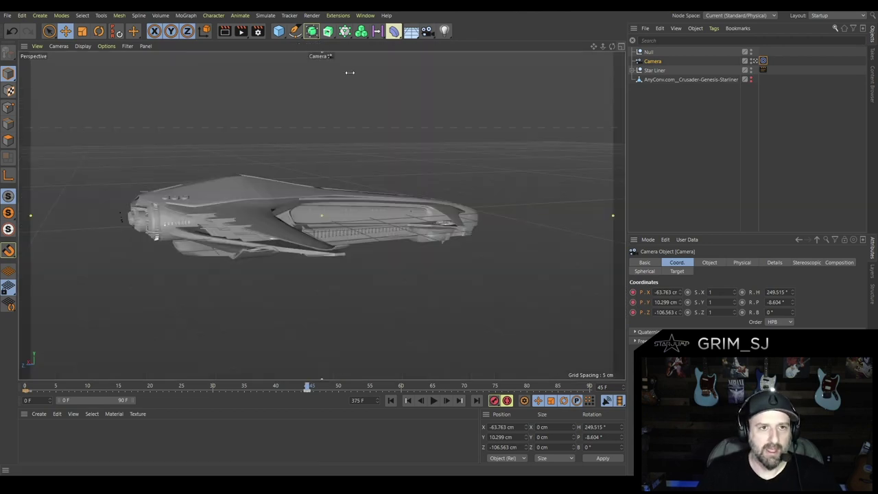
left_click(390, 402)
left_click(684, 136)
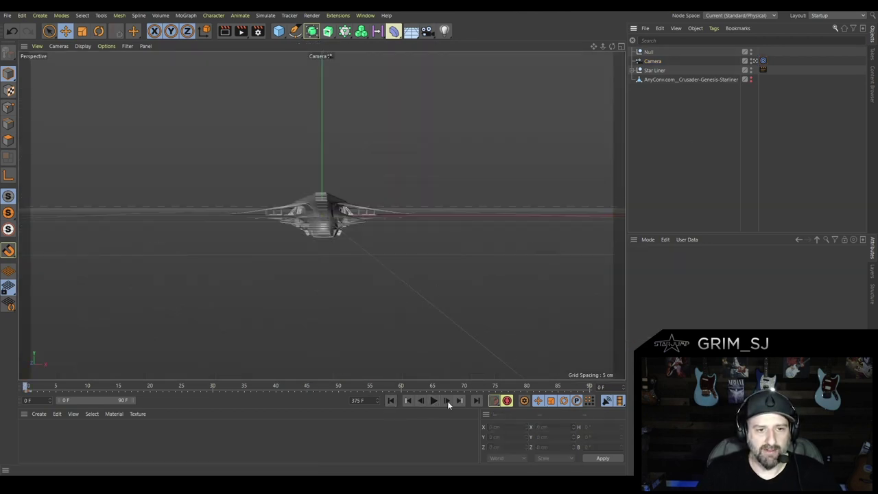
left_click(434, 401)
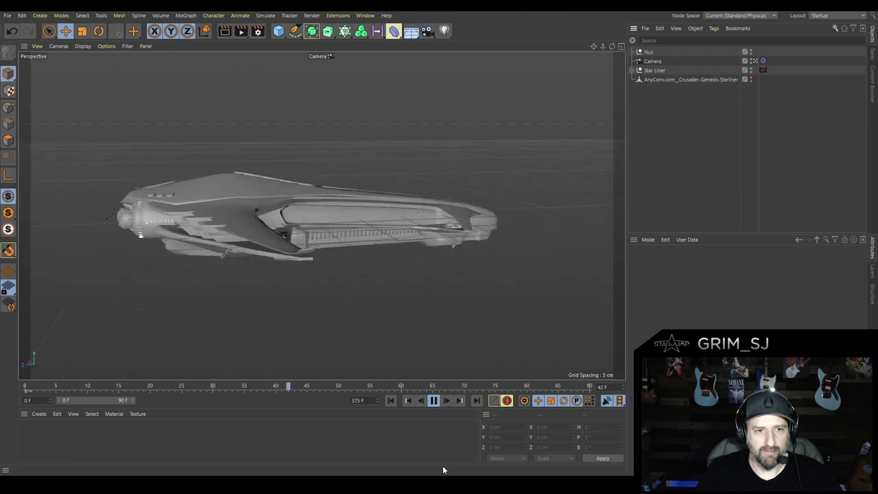
left_click(433, 401)
left_click_drag(180, 387, 9, 385)
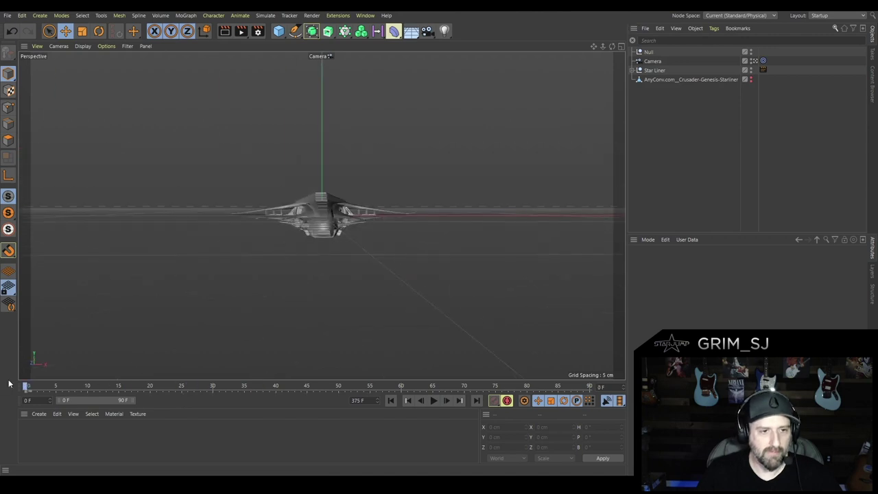
At frame 0, orbit the camera around the Star Liner to X -41.643, Y 41.579, Z -108.033 cm and keyframe its position.
left_click(652, 61)
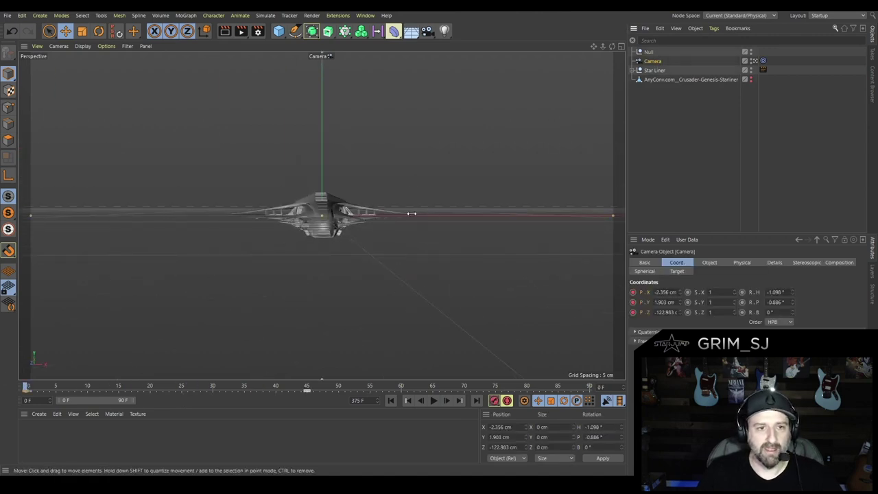
left_click(655, 70)
left_click_drag(439, 242, 596, 149, "alt")
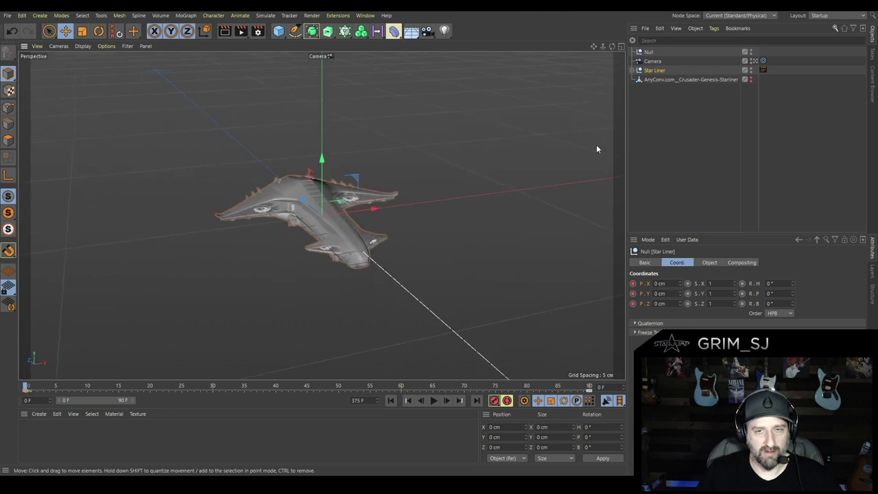
left_click(652, 62)
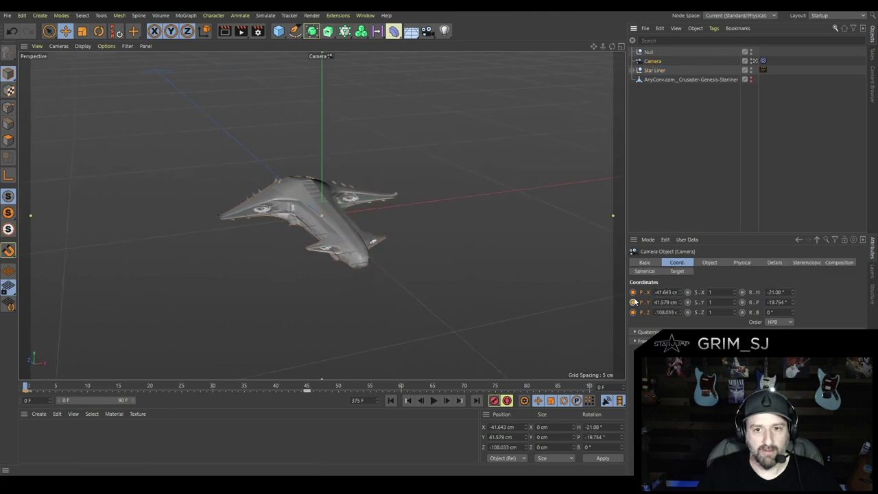
At frame 45, raise the camera above the Star Liner to X -41.989, Y 54.371, Z -125.921 cm and keyframe its position.
left_click_drag(244, 386, 308, 386)
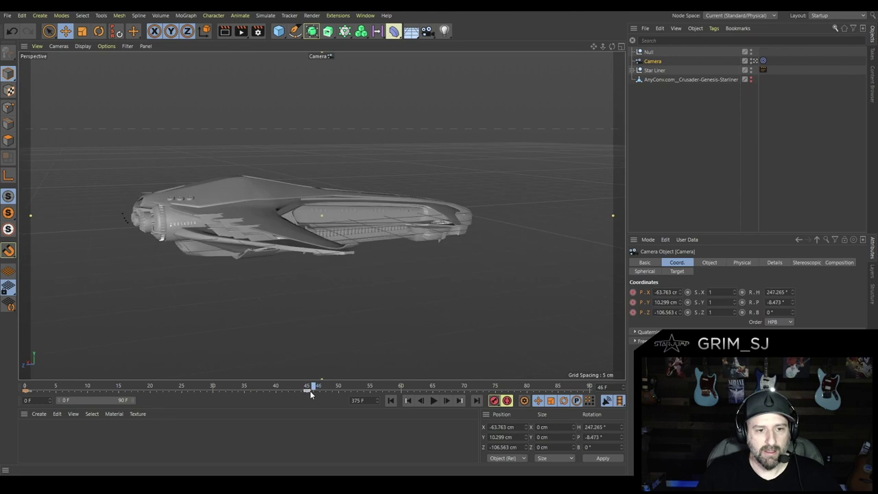
left_click(655, 70)
left_click_drag(508, 192, 474, 264, "alt")
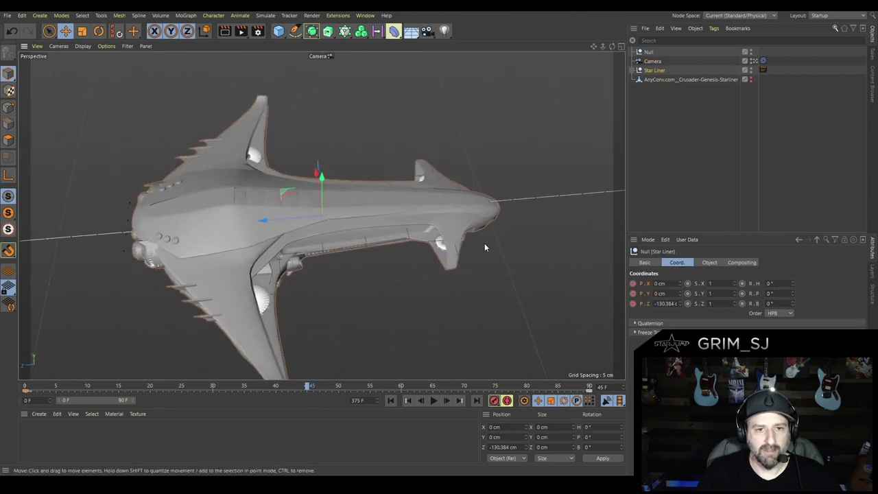
left_click(651, 61)
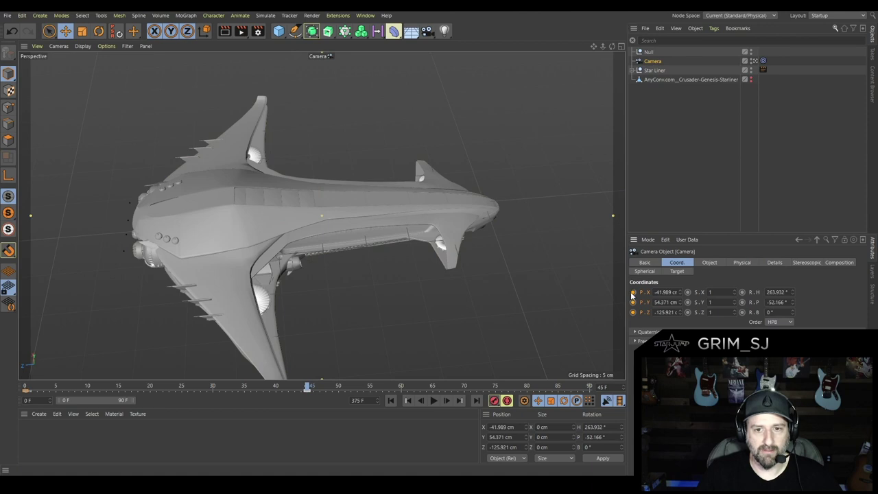
left_click(632, 294)
At frame 90, orbit the camera low behind the Star Liner to X 104.681, Y -5.176, Z -151.598 cm and keyframe its position.
left_click_drag(299, 385, 593, 376)
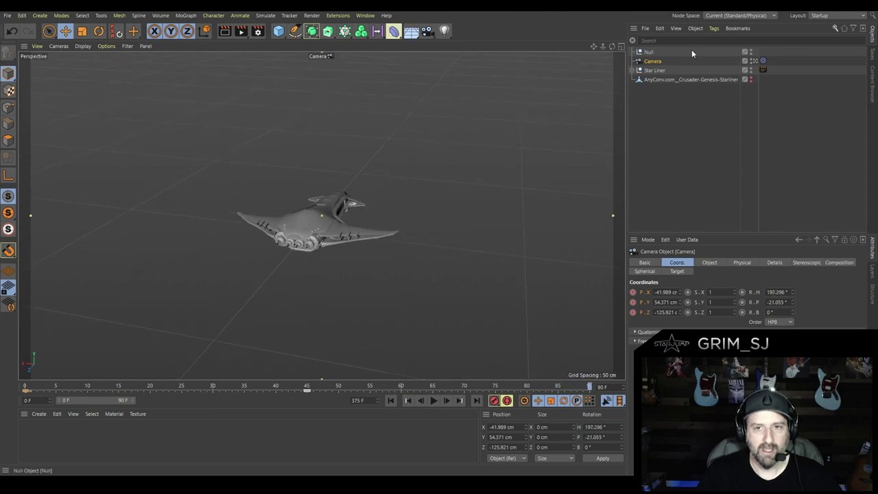
left_click(659, 71)
left_click_drag(422, 279, 367, 277, "alt")
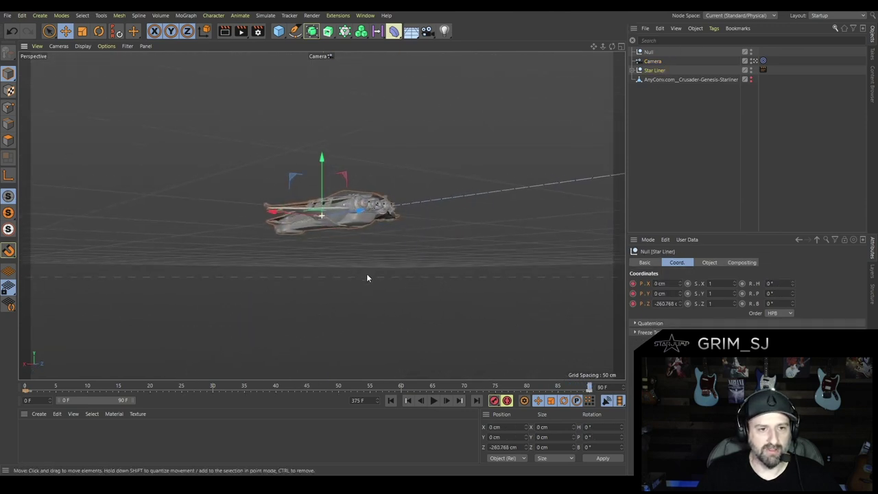
left_click_drag(436, 227, 441, 251, "alt")
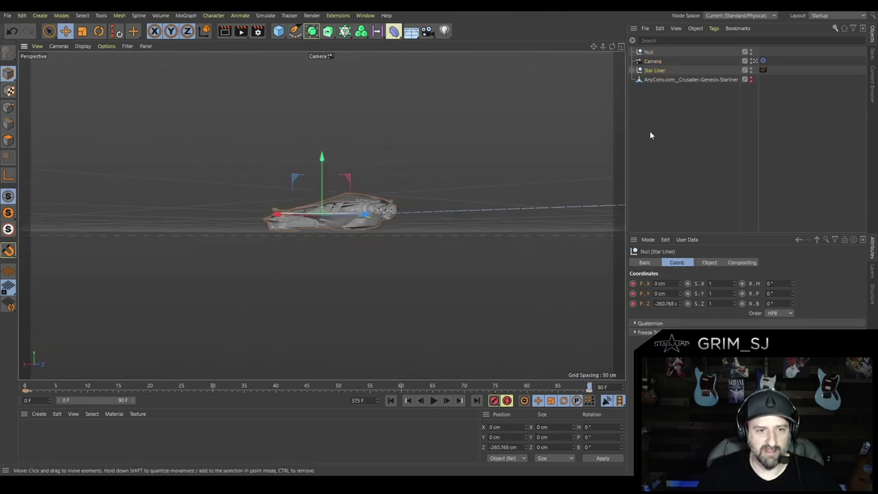
left_click(653, 61)
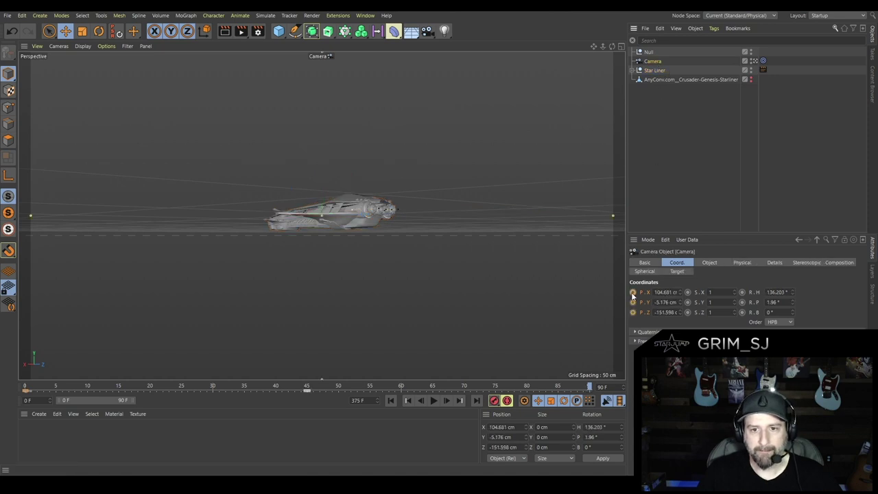
Return to frame 0 with nothing selected and play the camera animation to review the three-keyframe move.
left_click_drag(588, 386, 1, 390)
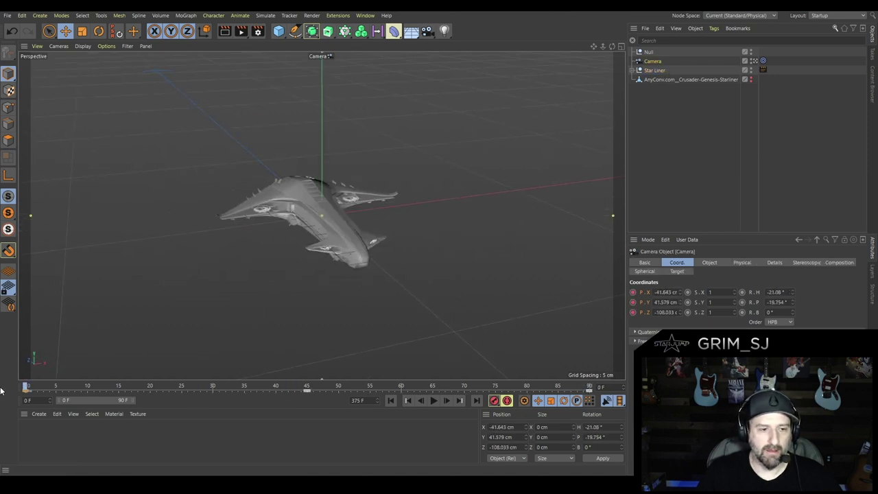
left_click(471, 158)
left_click(434, 402)
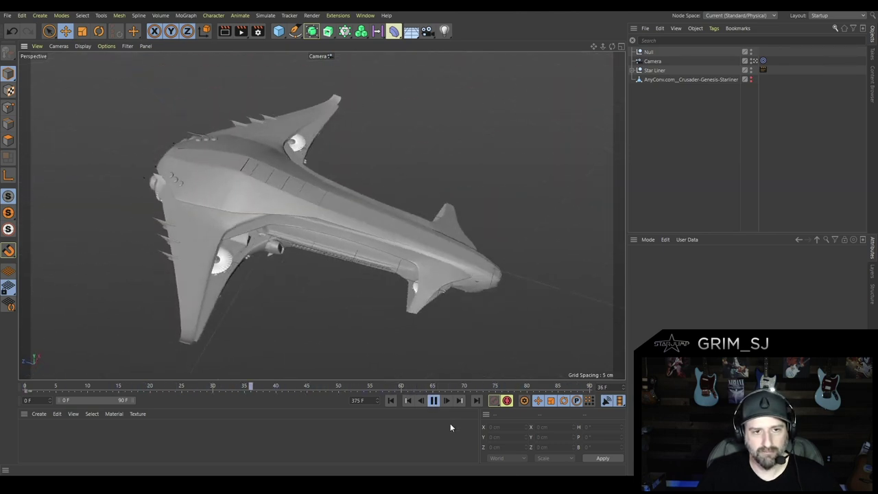
left_click(434, 402)
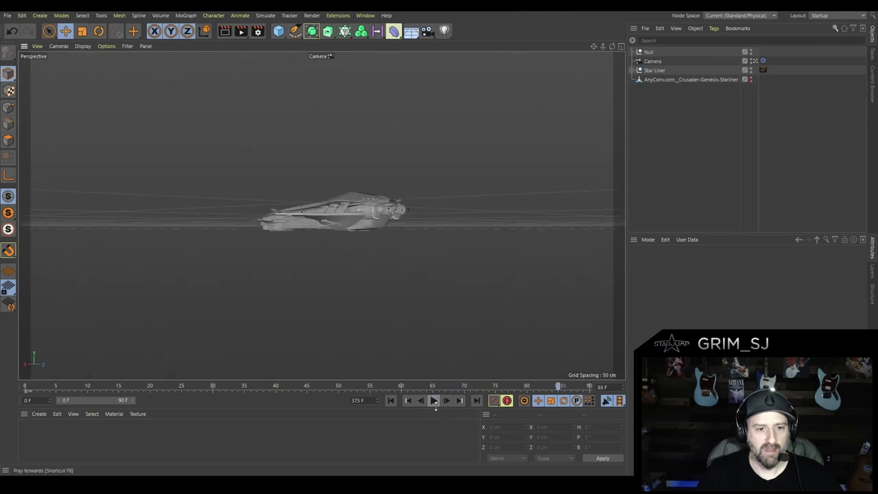
Try the camera's middle position keyframe at frame 31, play the animation from frame 0, and move that keyframe to frame 46.
left_click(658, 62)
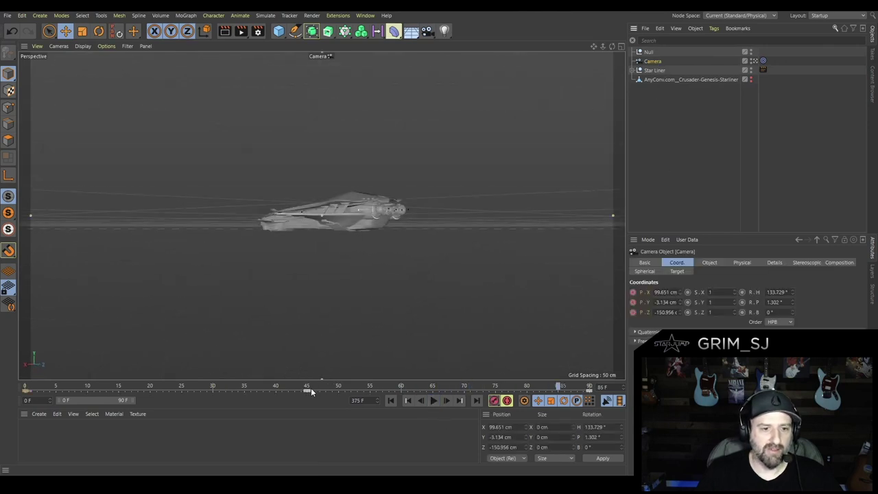
left_click_drag(310, 388, 230, 393)
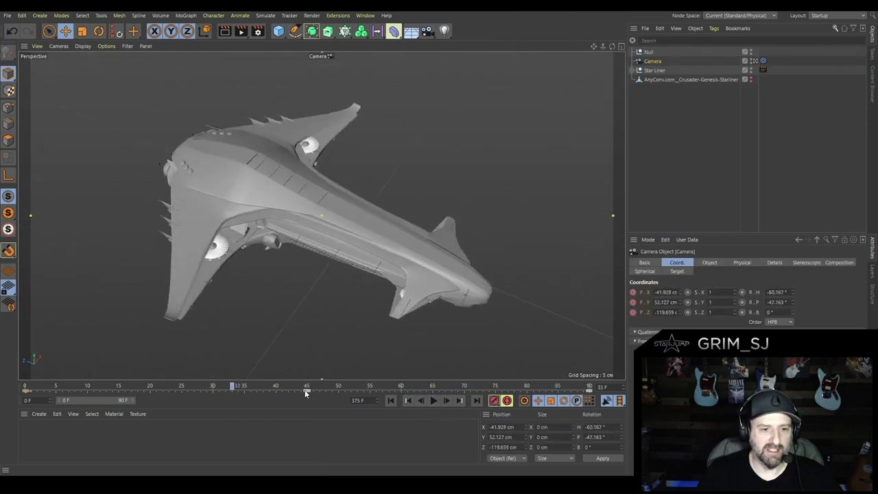
left_click_drag(306, 392, 26, 388)
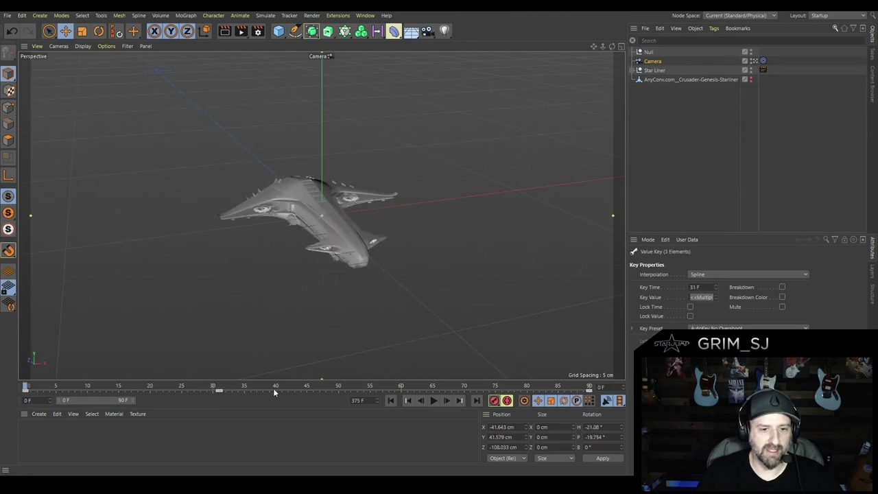
left_click(433, 400)
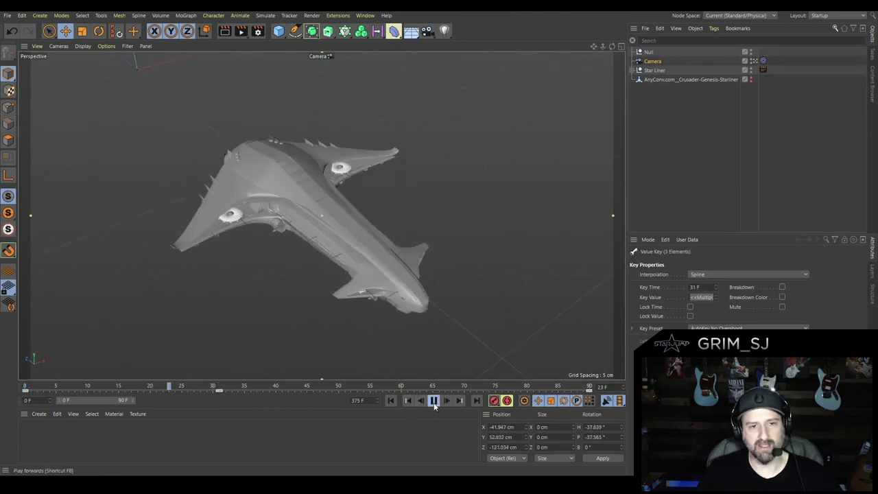
left_click(432, 401)
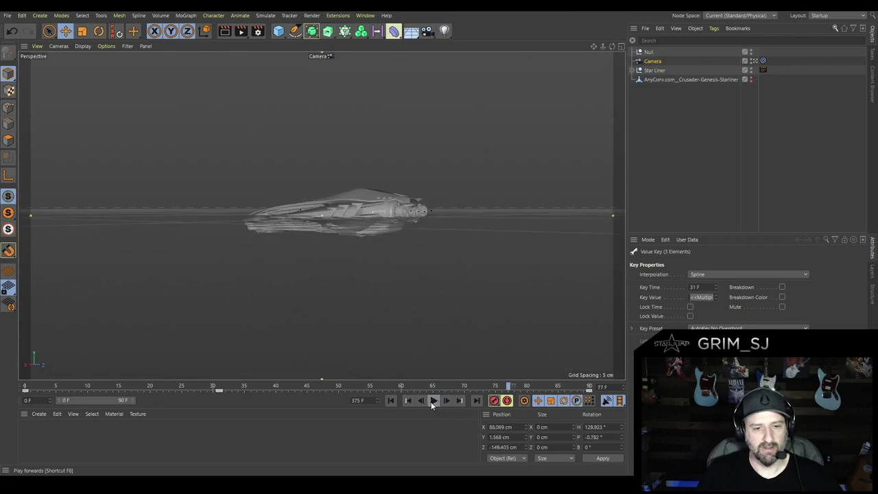
left_click_drag(220, 393, 313, 393)
Switch to the Animate layout, show the camera's Position X F-curve, and adjust the tangent of its frame 90 key.
left_click(840, 15)
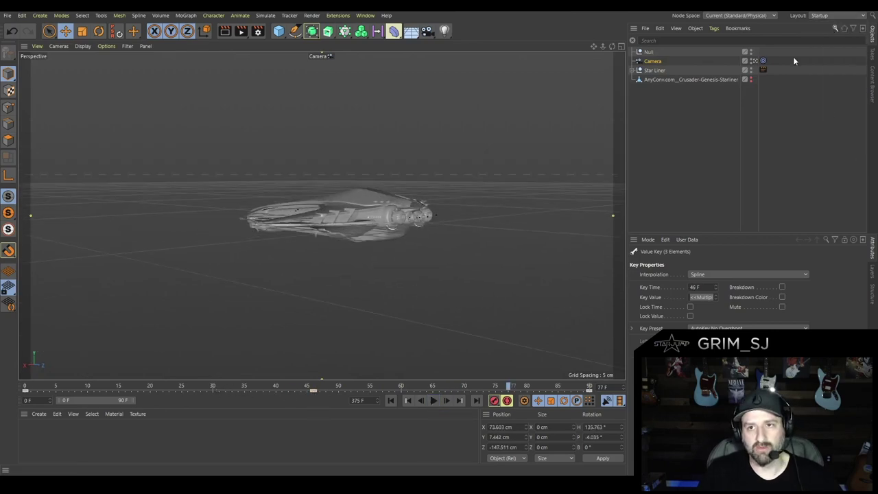
left_click(796, 56)
left_click(5, 359)
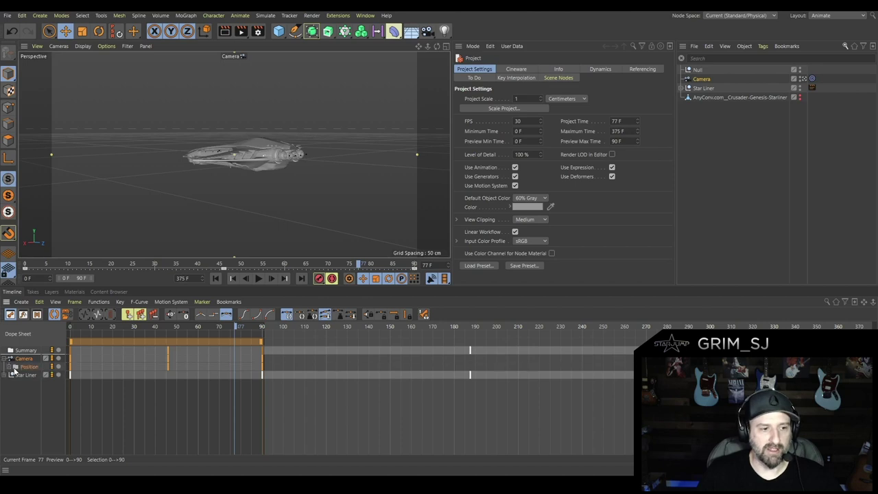
left_click(13, 367)
left_click(25, 375)
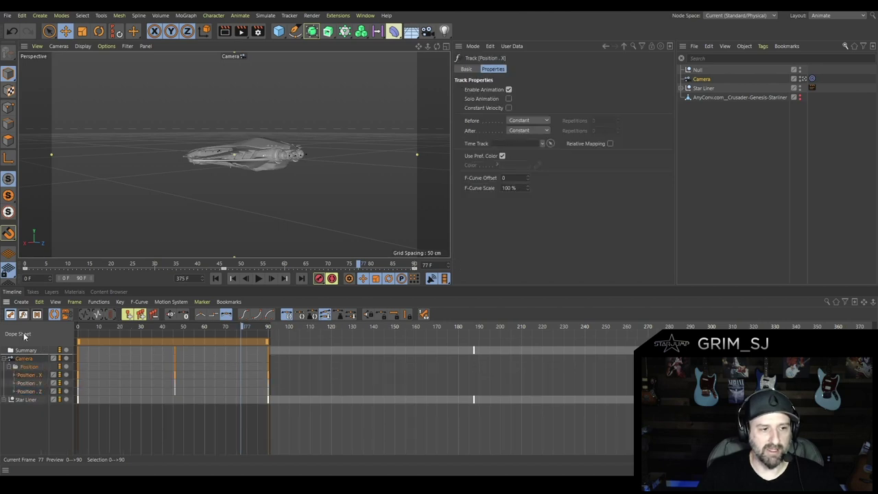
key("Tab")
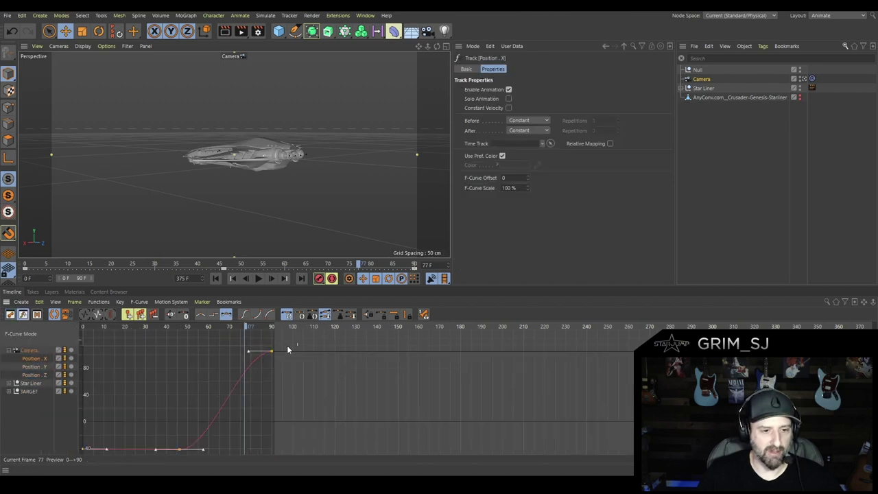
left_click_drag(251, 350, 242, 370)
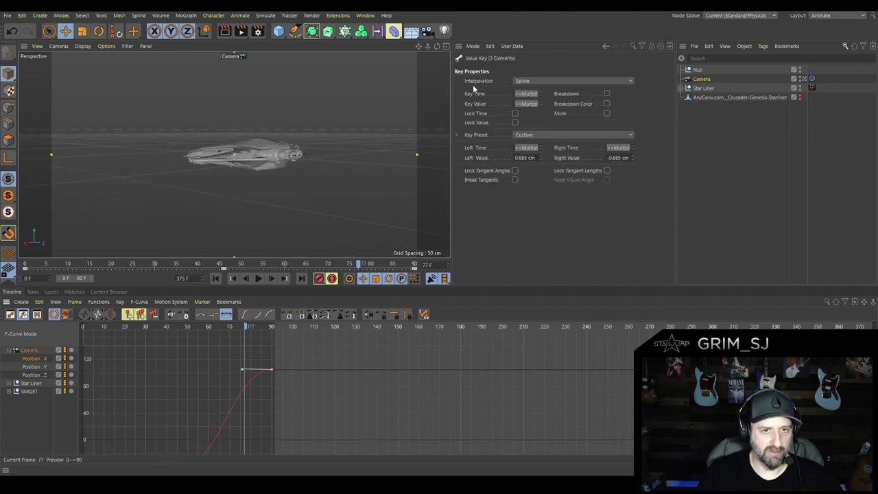
Switch to the open project Starliner_Microtech_ScnA3.c4d and change the interface layout to Standard.
left_click(365, 15)
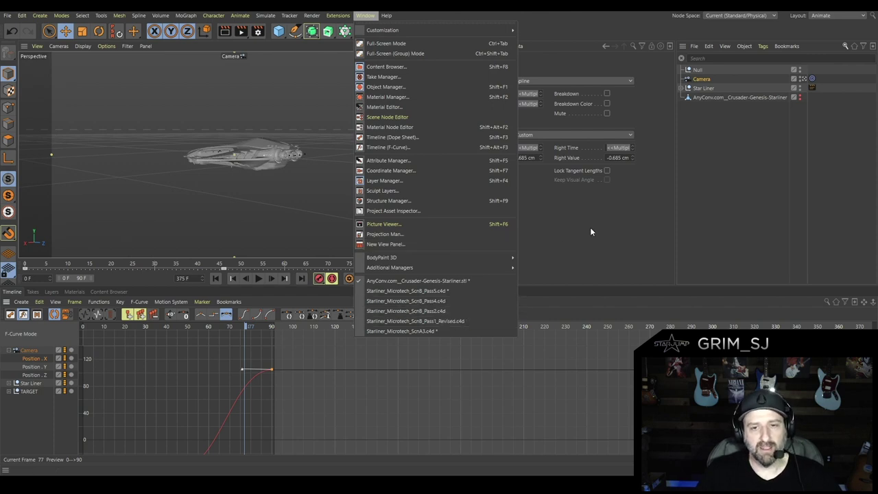
left_click(449, 331)
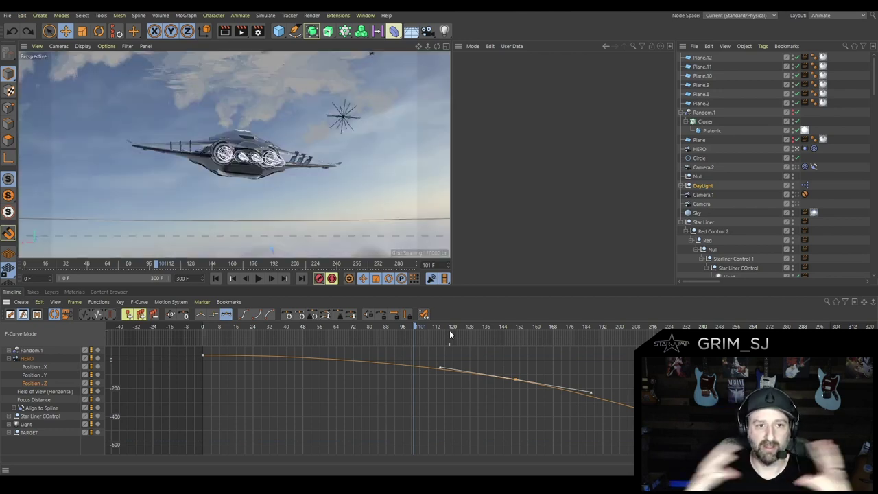
left_click(817, 17)
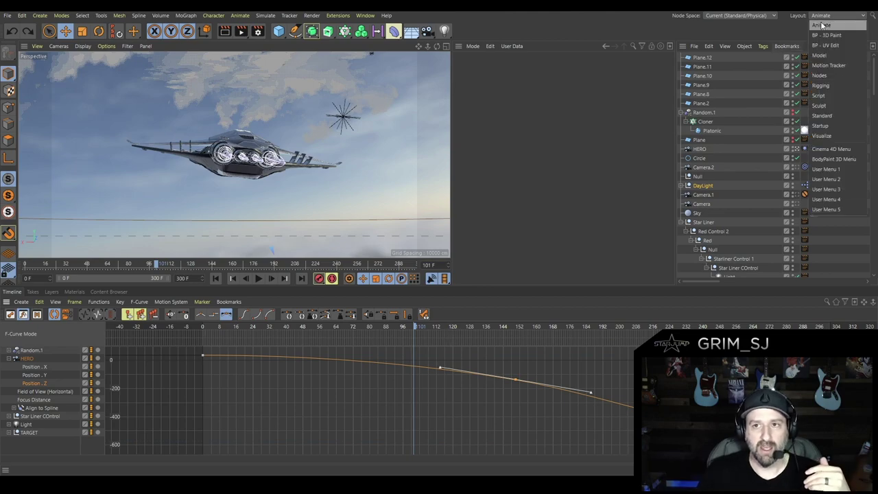
left_click(833, 108)
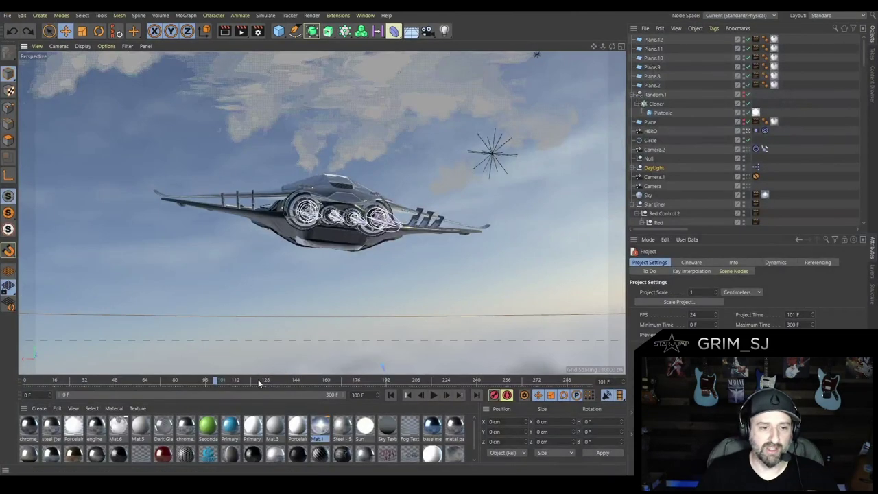
Play the finished Star Liner scene from frame 0 to review its camera move around the ship.
left_click_drag(207, 378, 26, 381)
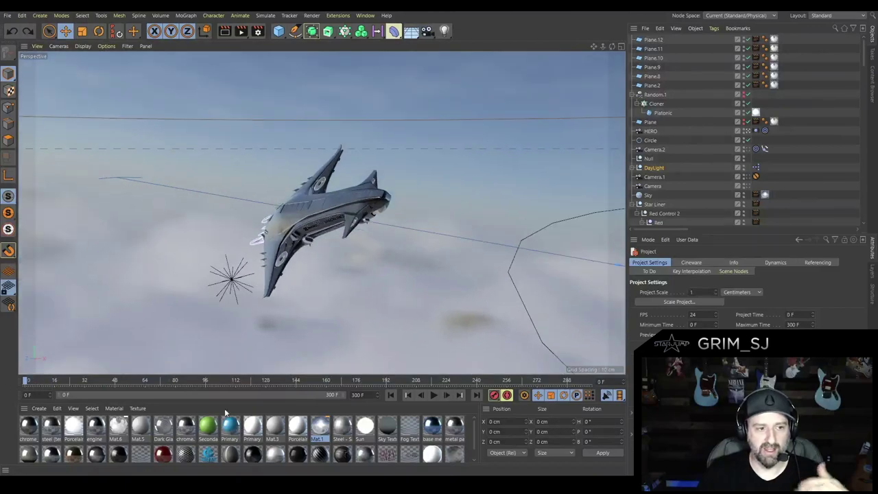
left_click(432, 395)
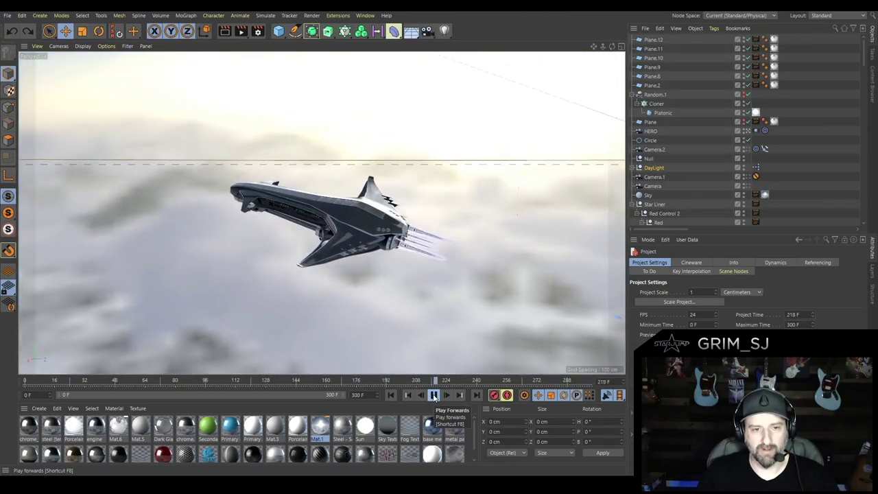
left_click(434, 396)
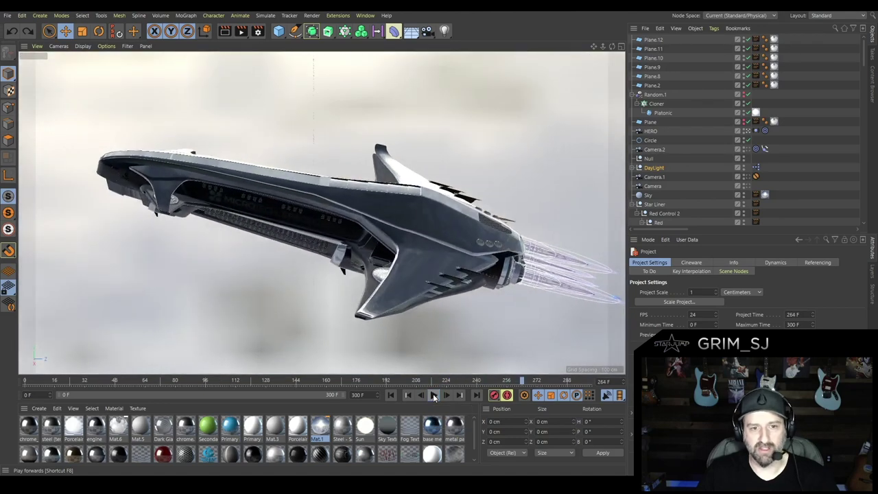
Switch to the open project Starliner_Microtech_ScnB_Pass1_Revised.c4d and rewind its animation to frame 0.
left_click(365, 15)
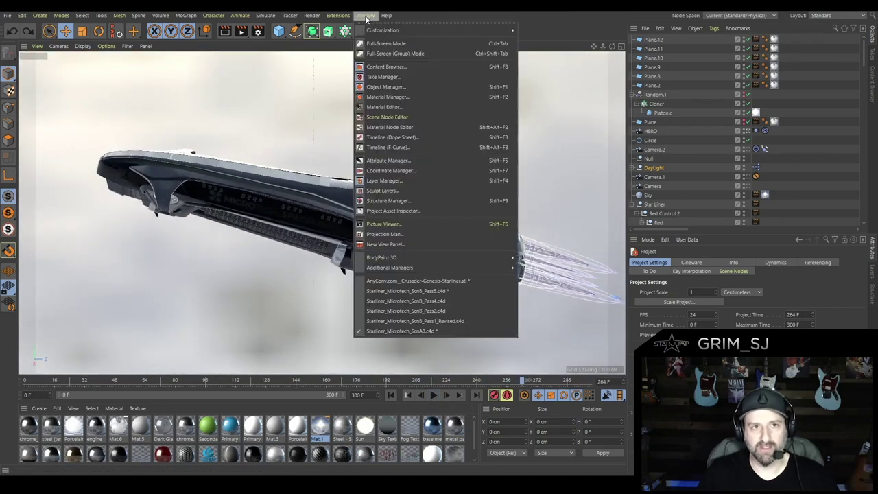
left_click(432, 321)
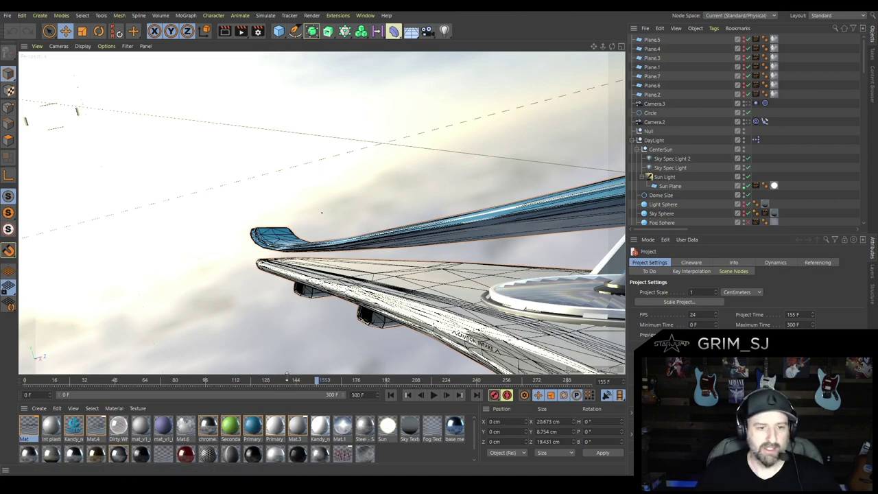
left_click_drag(295, 385, 25, 381)
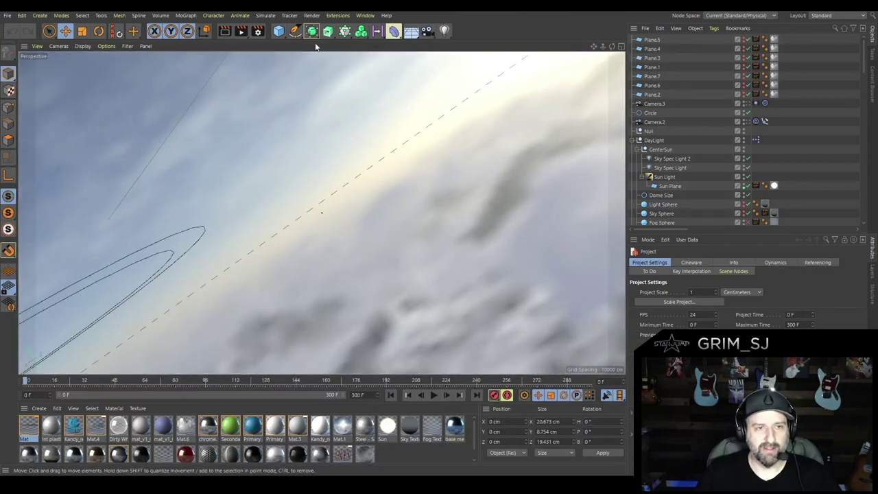
Switch to the open project Starliner_Microtech_ScnB_Pass2.c4d, rewind it to frame 0, and maximize the Perspective view.
left_click(365, 15)
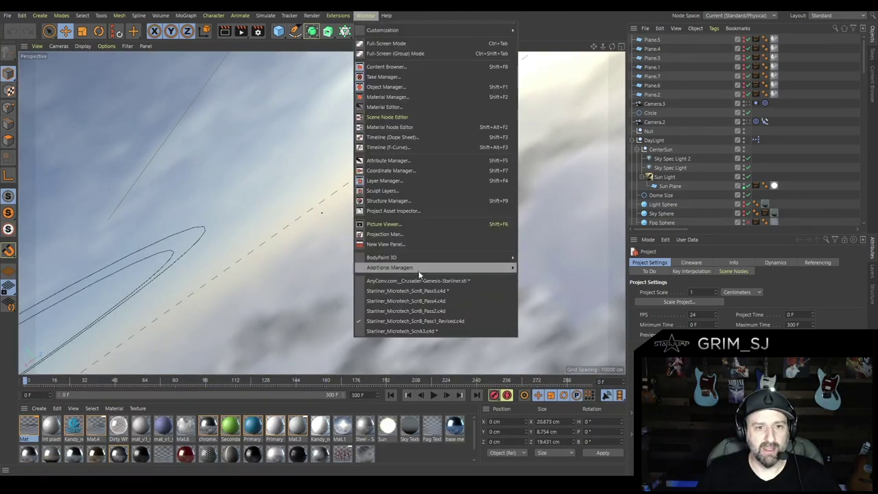
left_click(416, 314)
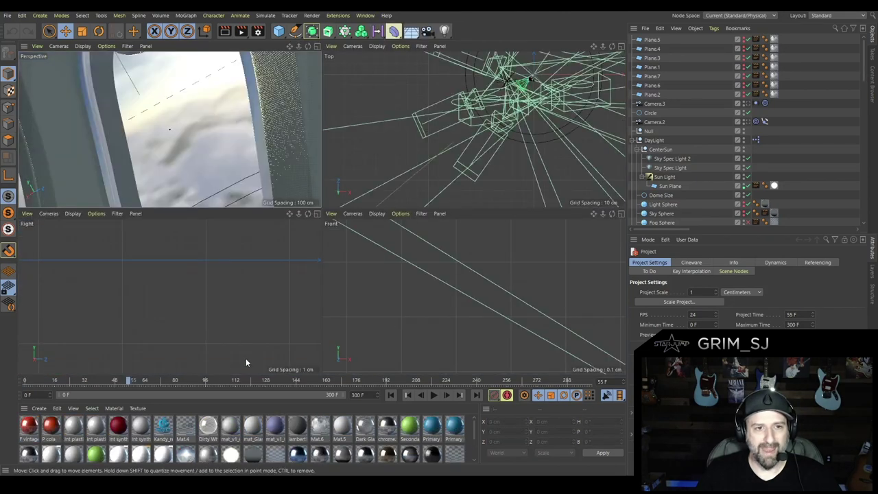
left_click_drag(131, 378, 25, 381)
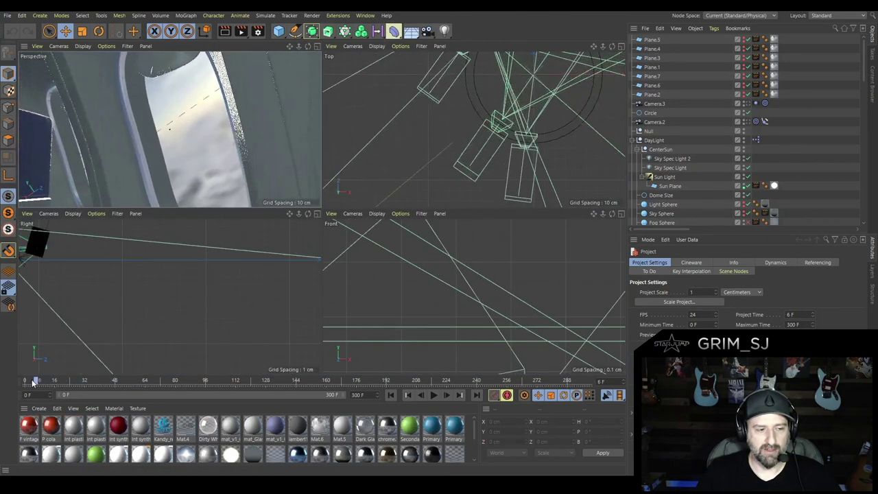
left_click(317, 47)
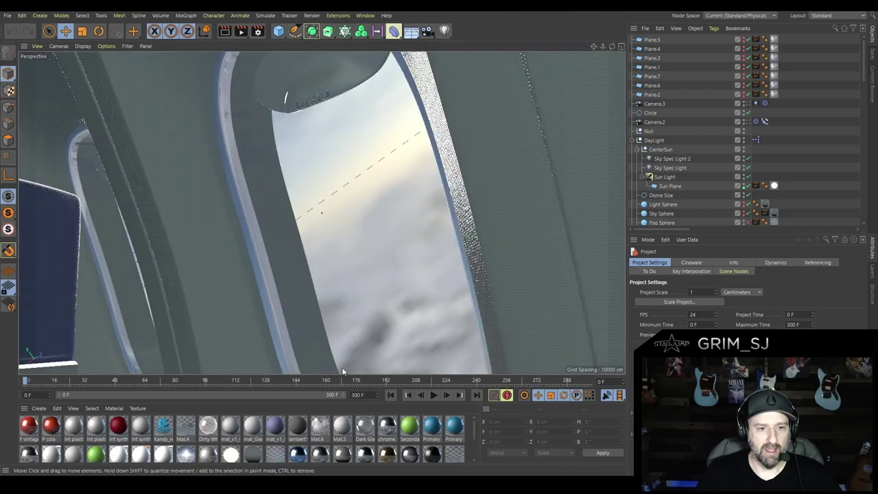
Play the window shot from frame 0, stop the playback, and scrub back to frame 33 to review the camera move.
left_click(433, 395)
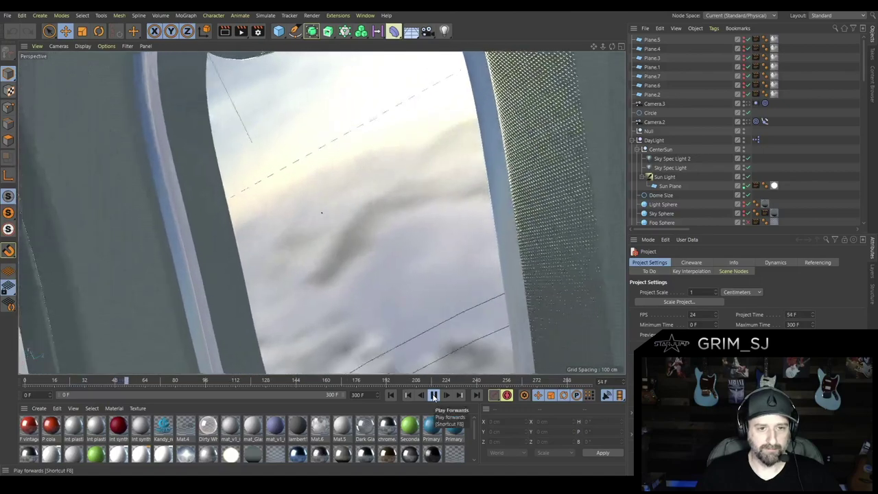
left_click(434, 395)
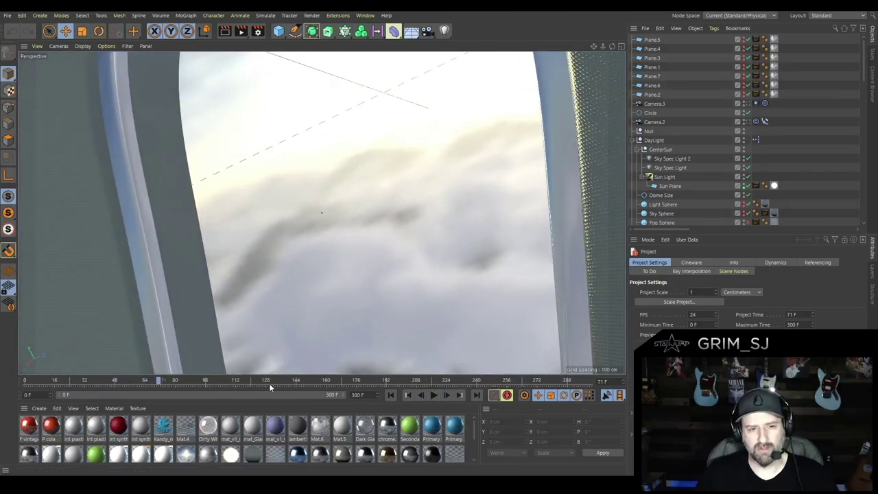
left_click_drag(162, 382, 87, 384)
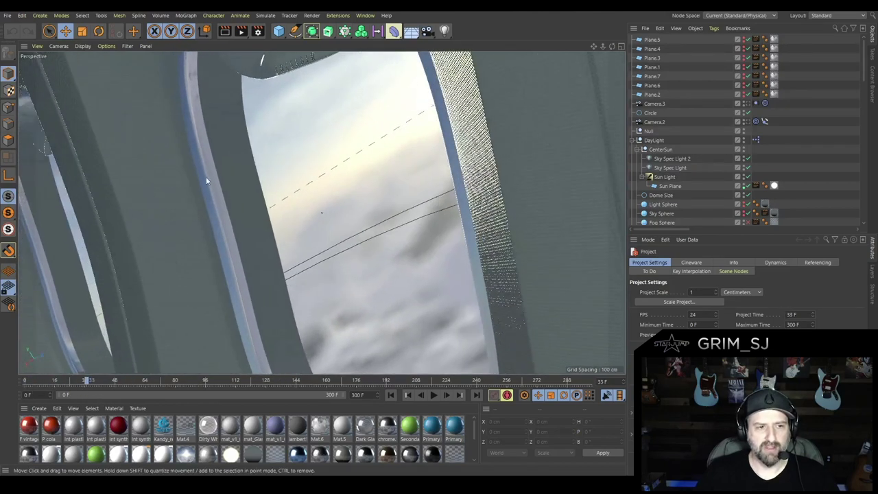
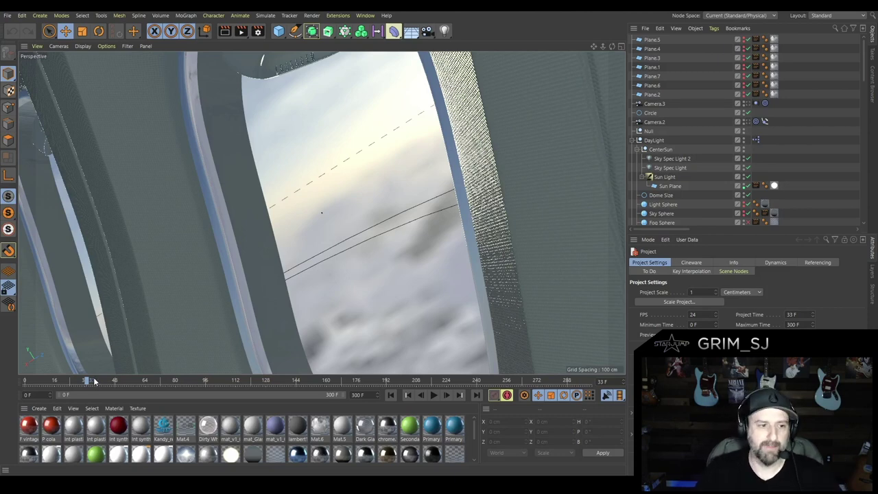
Rewind the window shot to frame 0, select Camera.4 inside the Fuselage group, and leave its view for the free viewport.
left_click_drag(95, 381, 2, 384)
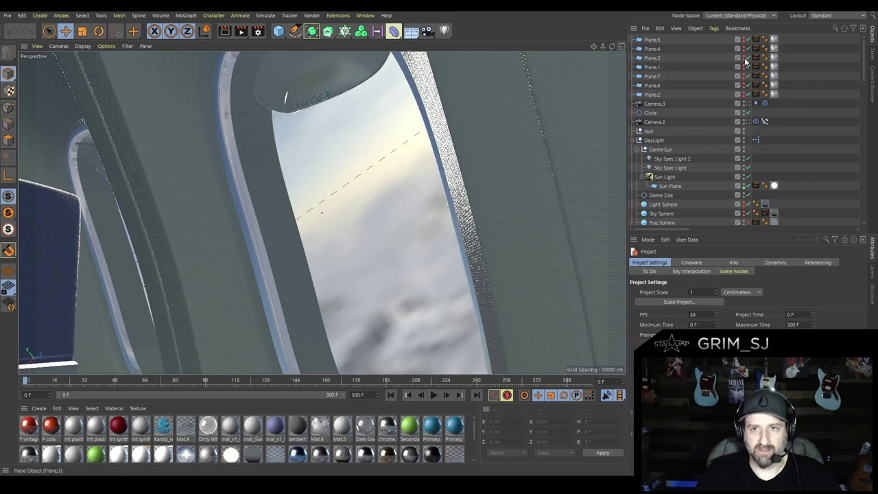
scroll(765, 139, "down", 10)
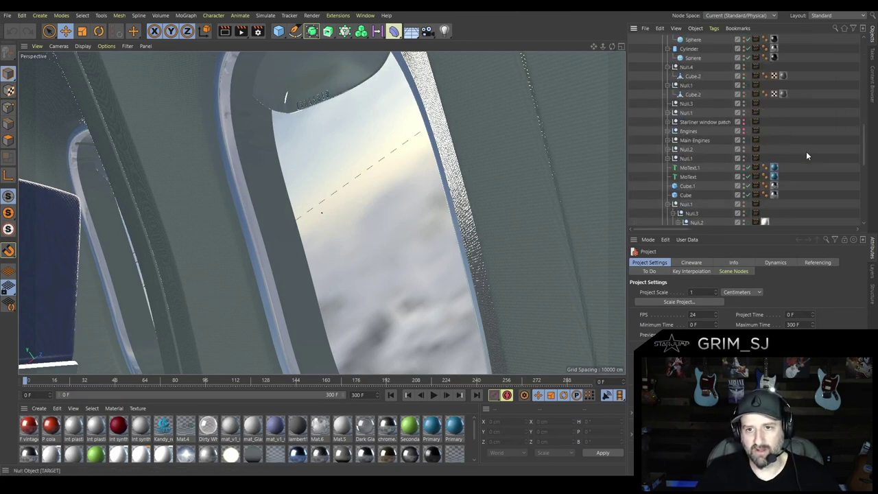
scroll(817, 143, "up", 15)
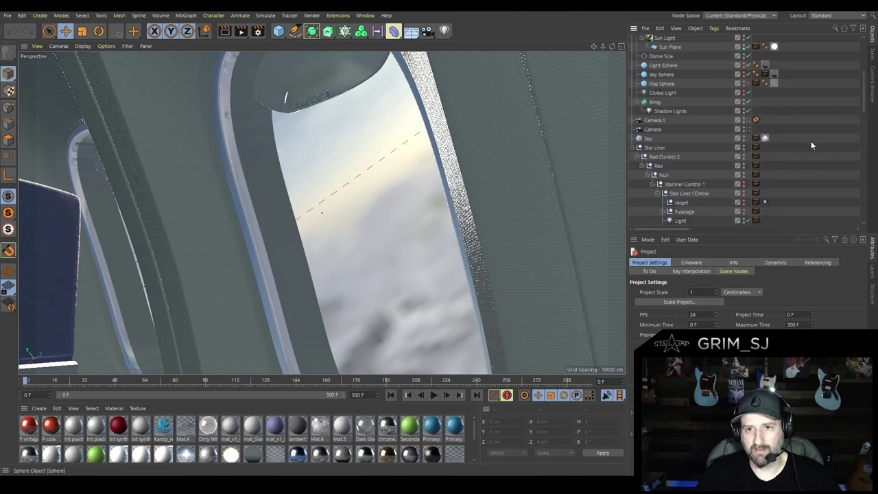
scroll(775, 165, "down", 3)
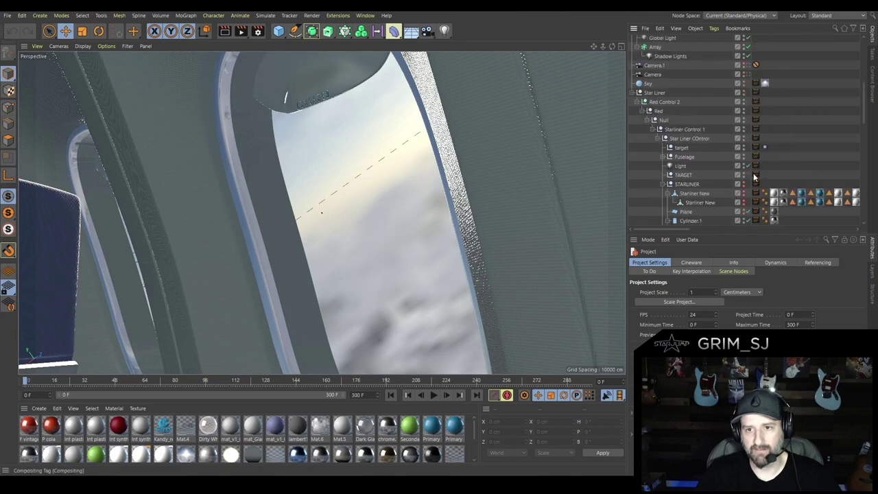
left_click(664, 157)
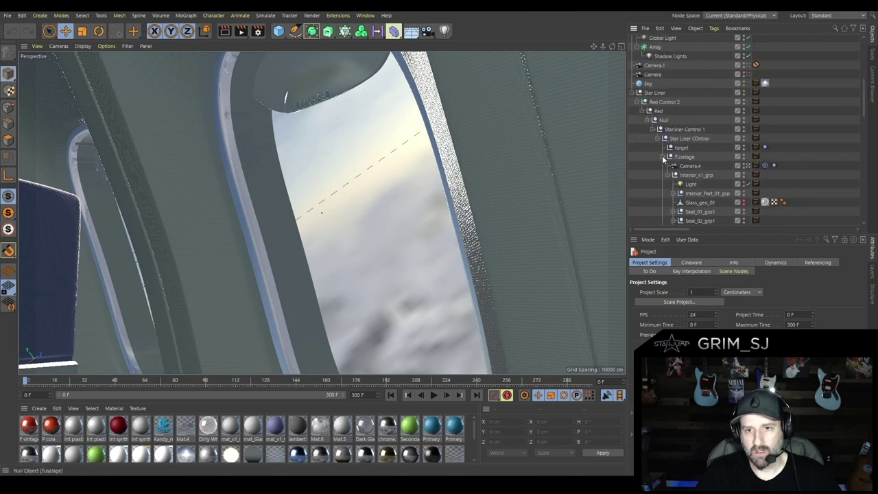
left_click(700, 166)
left_click(748, 166)
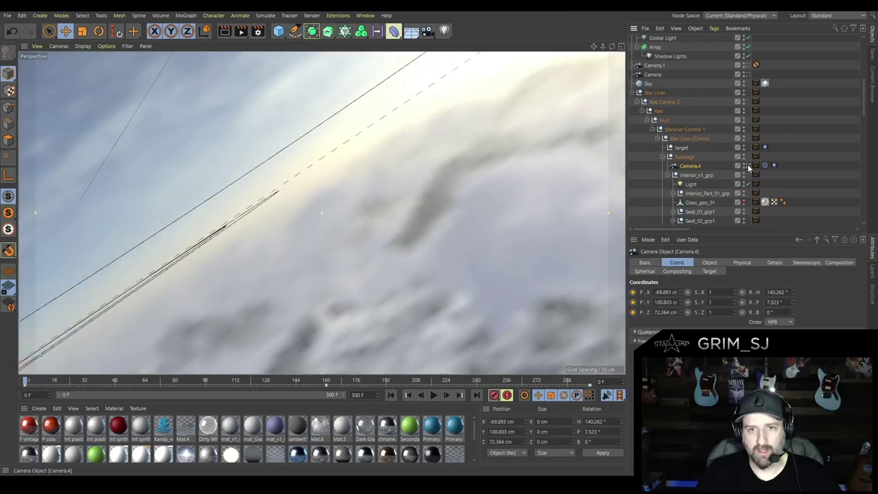
Bring the partial cabin model into the free view and examine its outer wall and windows from outside.
scroll(400, 219, "down", 4)
scroll(444, 204, "down", 1)
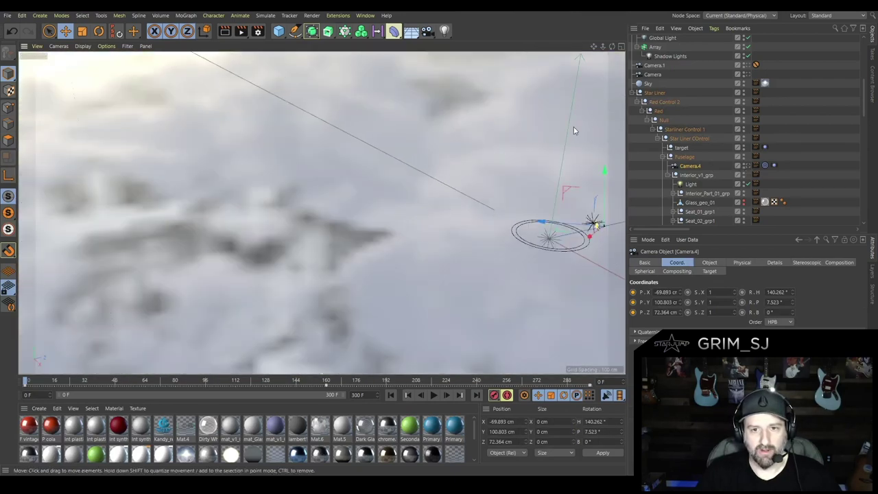
left_click_drag(594, 47, 314, 32)
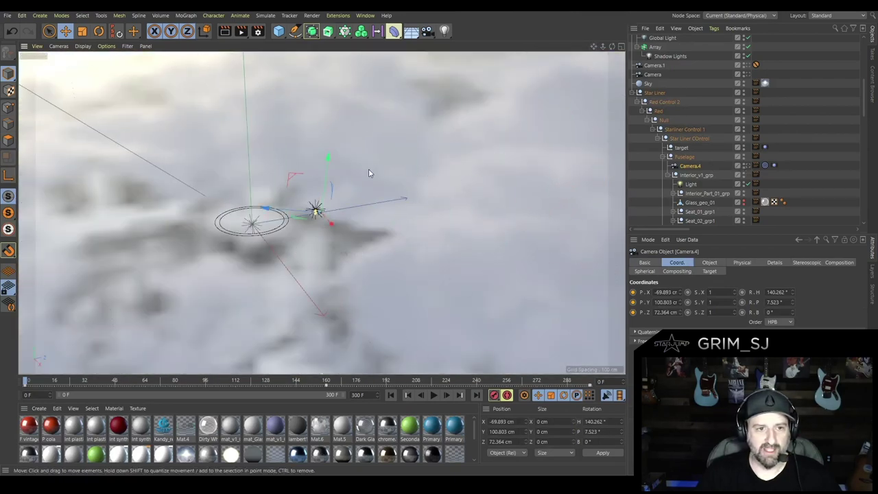
scroll(329, 210, "up", 8)
scroll(329, 210, "up", 5)
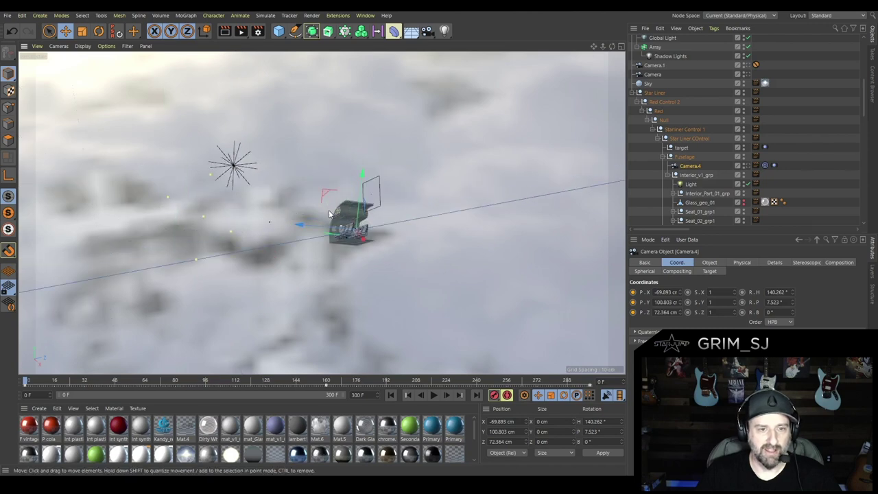
left_click_drag(389, 257, 467, 278, "alt")
scroll(466, 279, "up", 2)
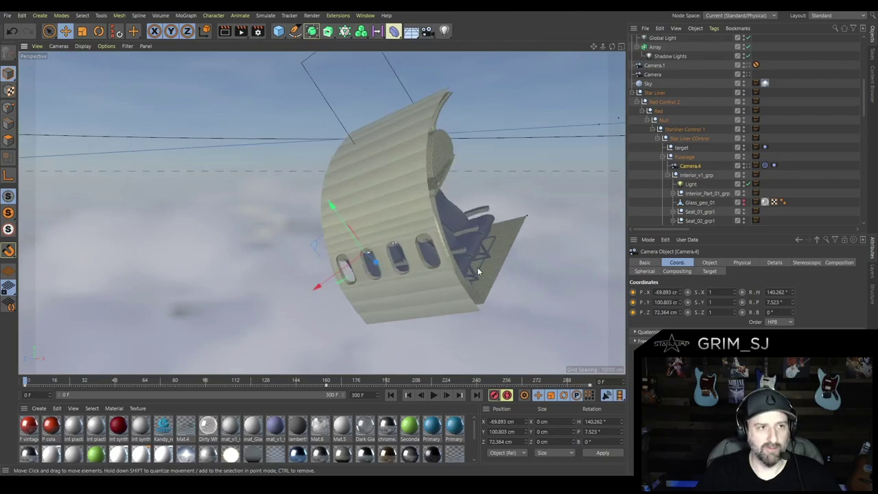
left_click_drag(452, 273, 469, 264, "alt")
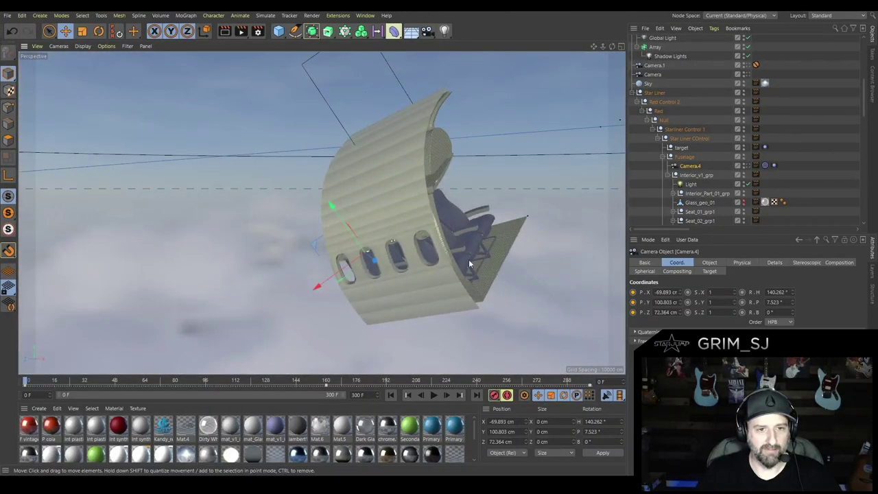
Orbit around the partial cabin to examine its open side, with the seats, window wall, and ceiling section.
left_click_drag(371, 305, 261, 306, "alt")
scroll(367, 289, "up", 7)
scroll(301, 284, "down", 4)
left_click_drag(301, 284, 470, 256, "alt")
scroll(481, 255, "down", 8)
scroll(531, 254, "up", 6)
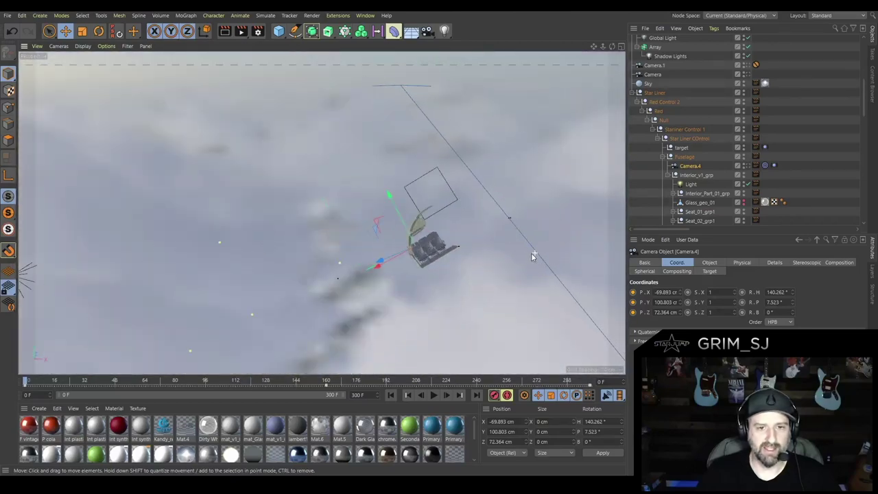
left_click_drag(403, 242, 258, 264, "alt")
scroll(378, 208, "up", 5)
scroll(379, 208, "up", 5)
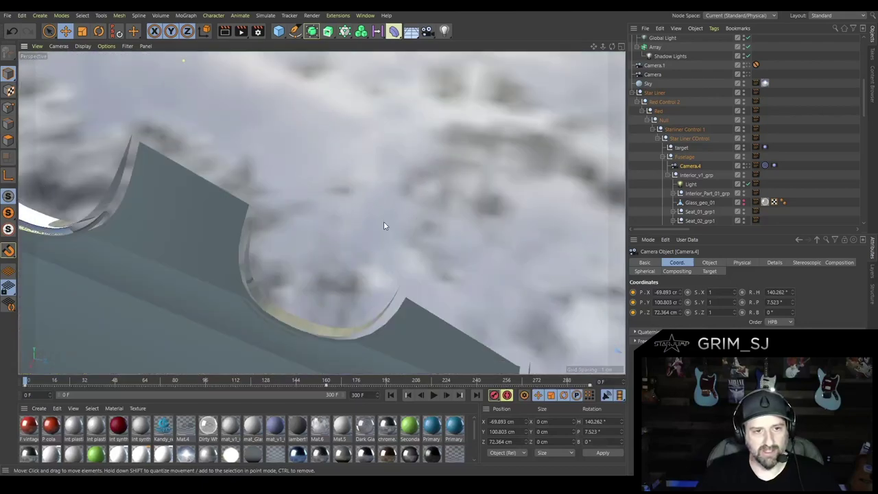
scroll(383, 221, "down", 2)
left_click_drag(393, 258, 457, 278, "alt")
scroll(398, 262, "down", 10)
left_click_drag(593, 46, 528, 6)
scroll(357, 219, "up", 5)
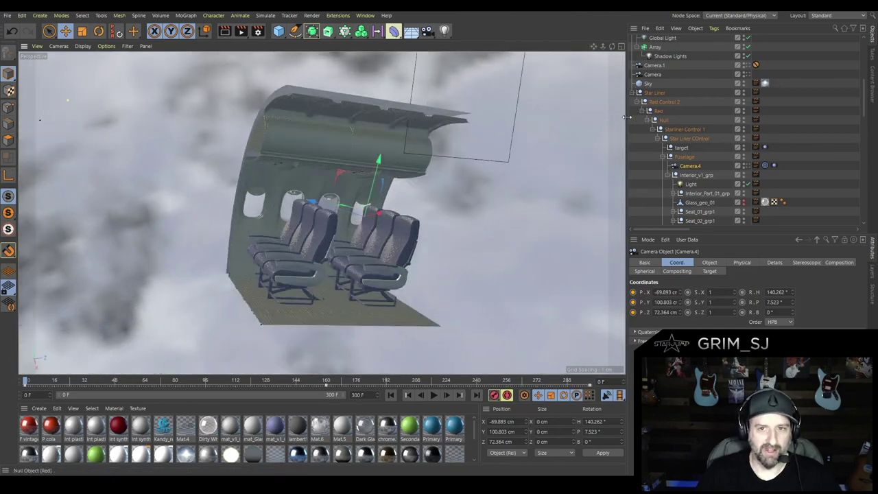
Look through Camera.4 again and scrub the window shot to frame 216 to review its camera move.
left_click(748, 167)
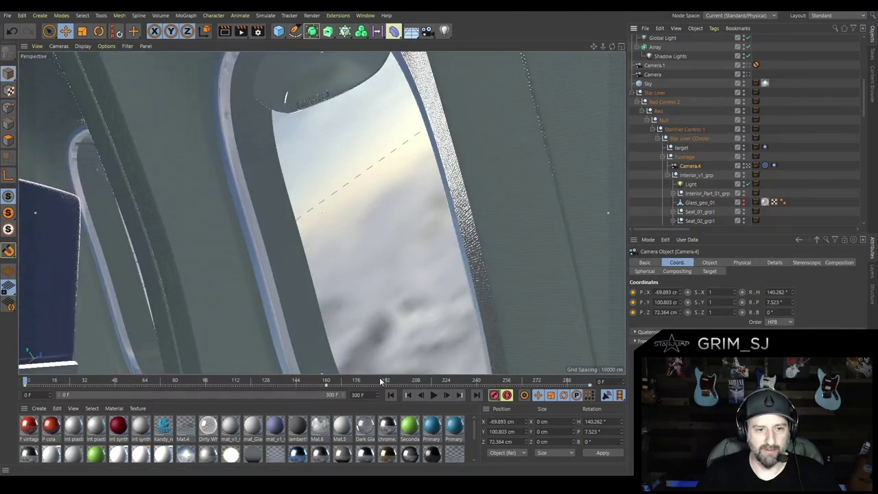
left_click_drag(380, 381, 437, 380)
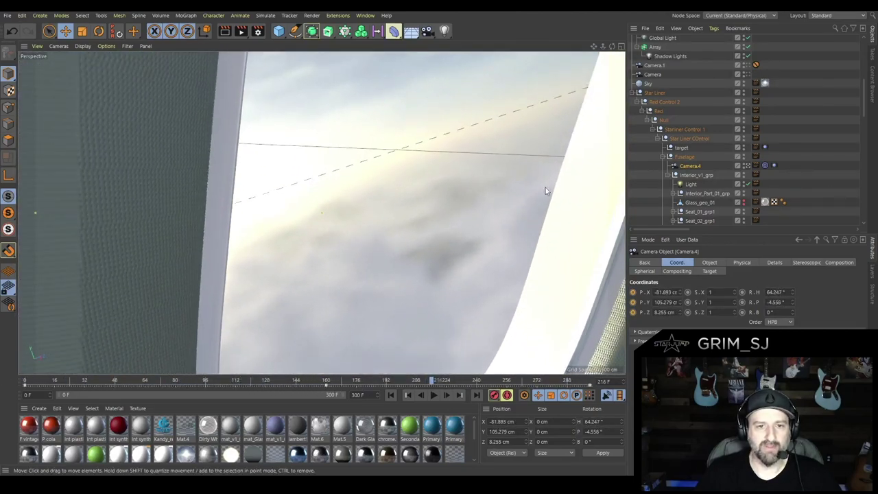
Switch to the open project Starliner_Microtech_ScnB_Pass1_Revised.c4d and scrub its animation to frame 175 to review the wing shot.
left_click(365, 15)
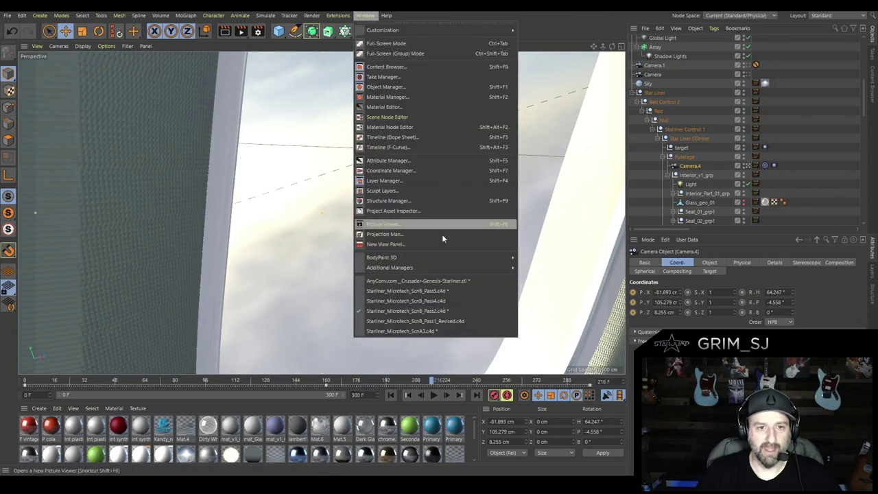
left_click(431, 331)
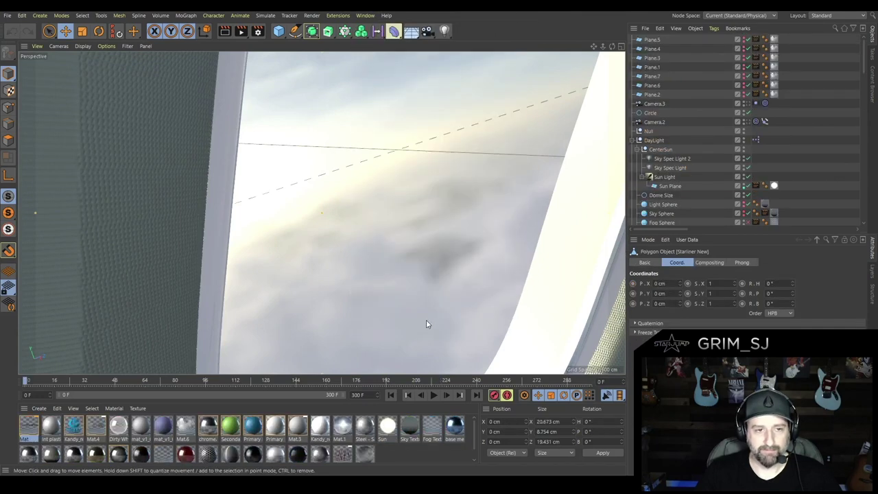
left_click(144, 380)
left_click_drag(56, 381, 81, 380)
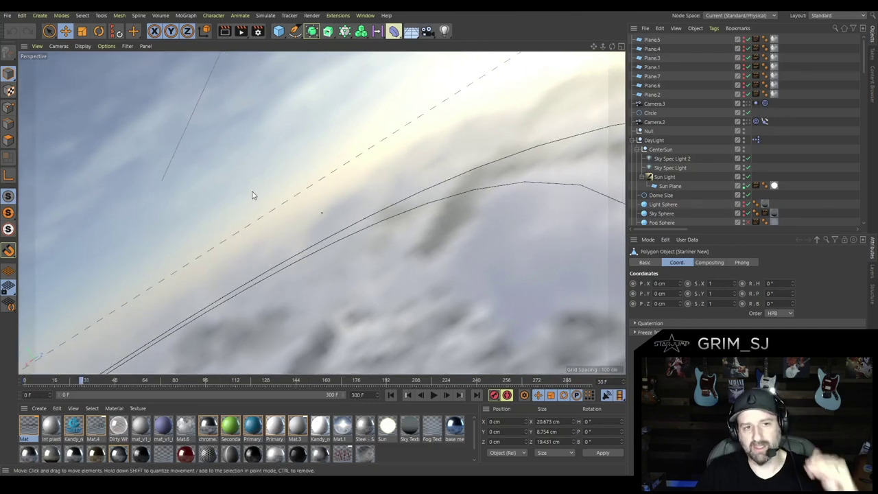
left_click_drag(91, 380, 355, 385)
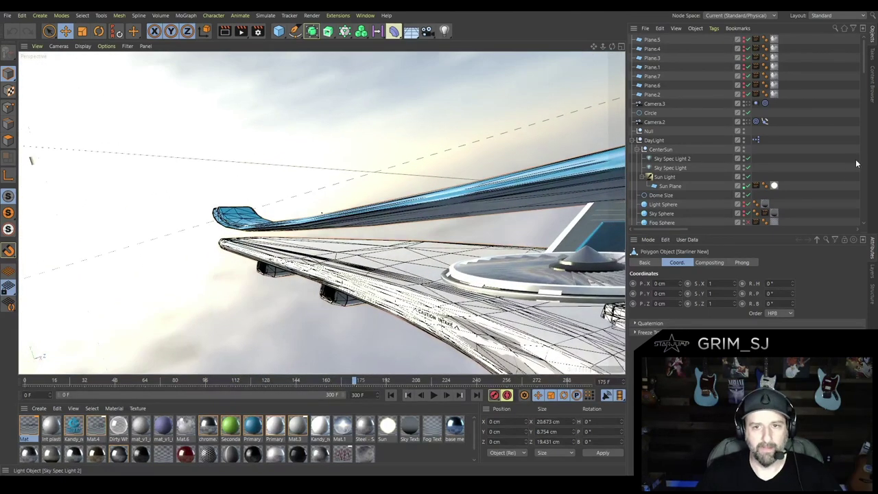
Leave the Camera.4 view and orbit around the Star Liner to examine the wing, hull, and engines from outside.
scroll(796, 185, "down", 5)
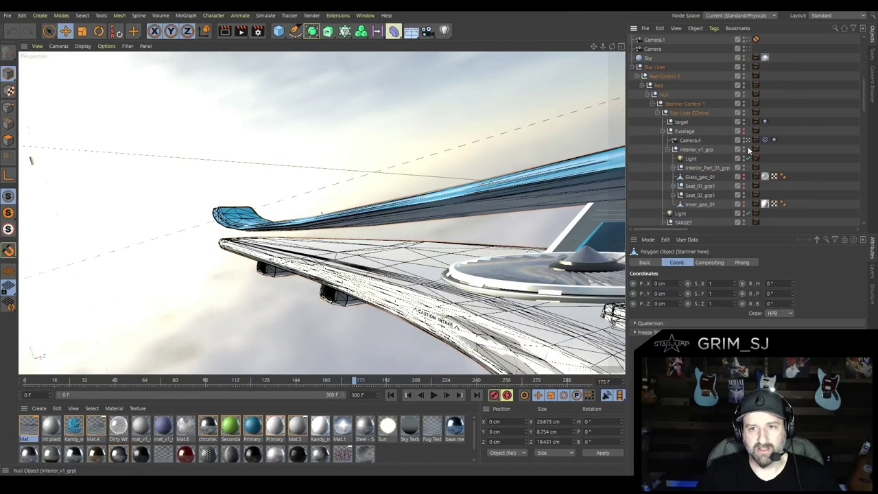
left_click(747, 141)
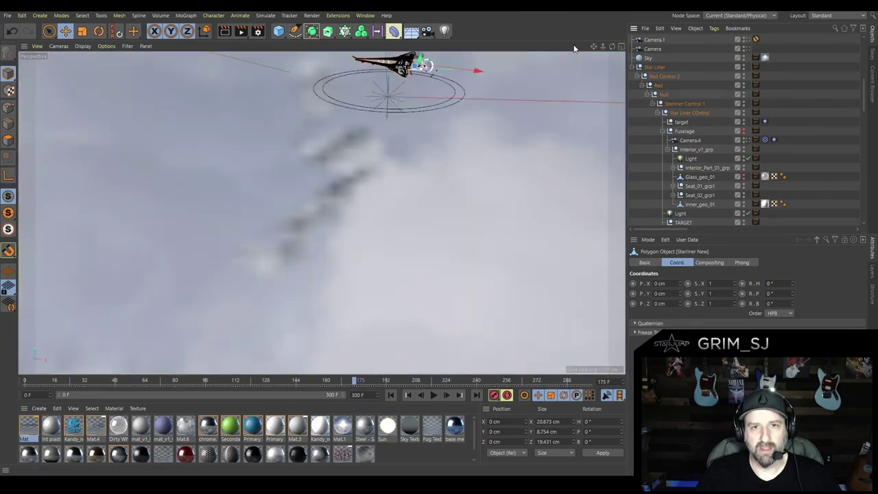
left_click_drag(593, 46, 597, 99)
scroll(443, 208, "up", 4)
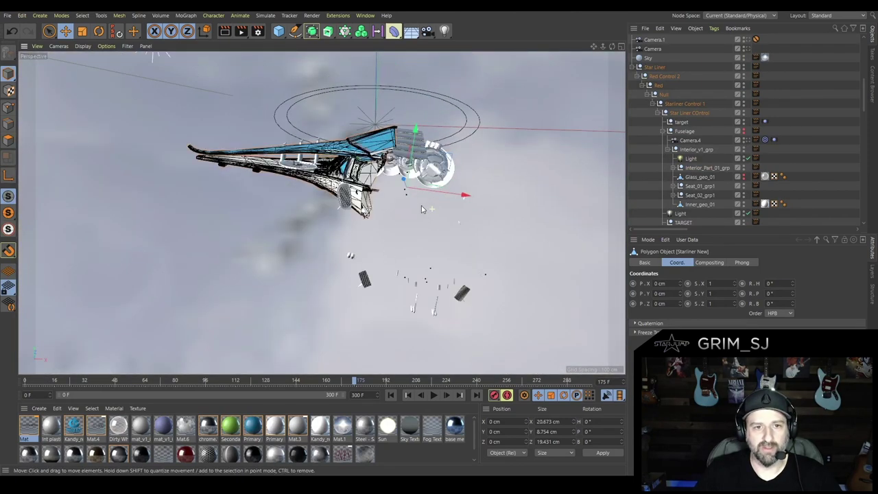
left_click_drag(415, 203, 310, 181, "alt")
right_click_drag(310, 182, 528, 168, "alt")
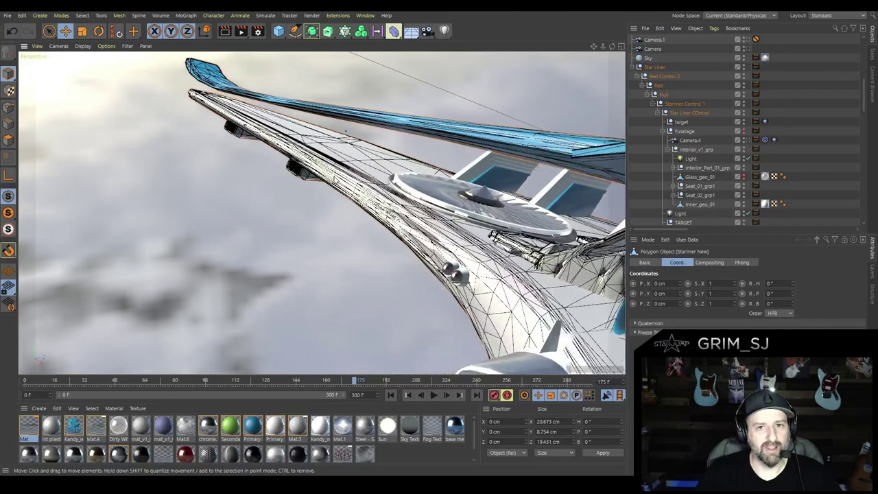
left_click_drag(401, 205, 491, 149, "alt")
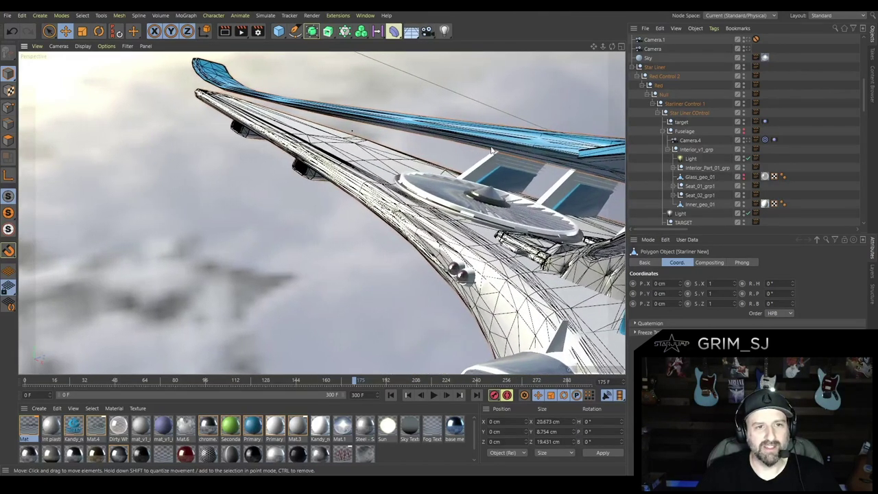
scroll(524, 159, "down", 10)
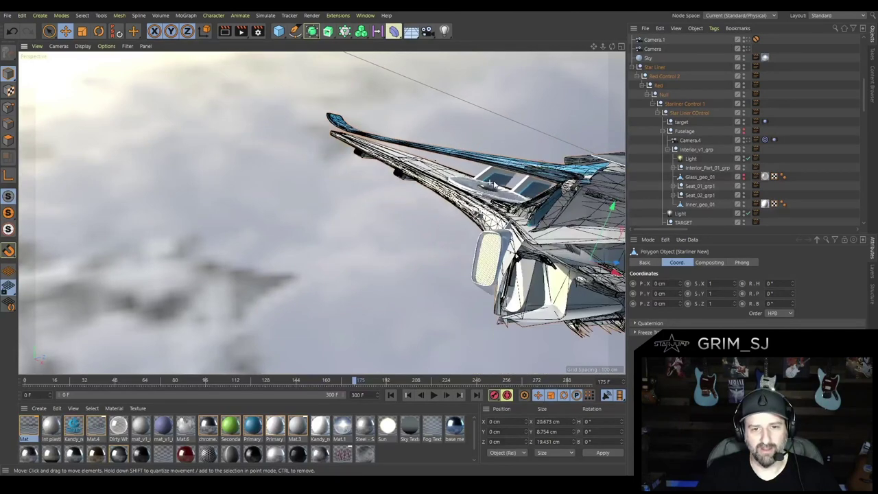
left_click_drag(594, 48, 514, 31)
scroll(515, 137, "down", 7)
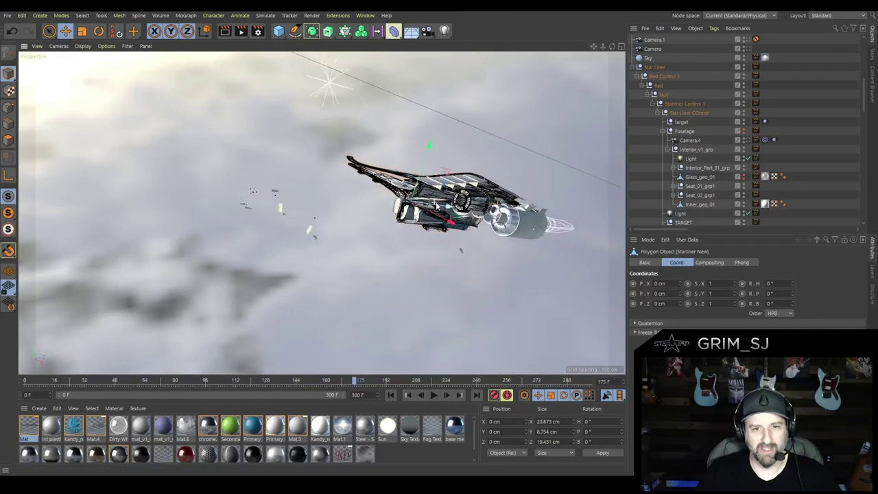
left_click_drag(525, 182, 463, 236, "alt")
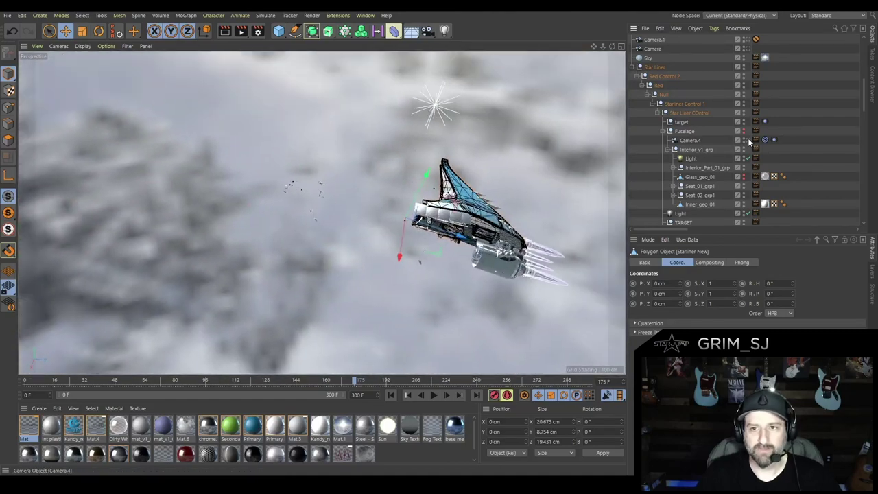
Return to the Camera.4 view, scrub to frame 215, compare it with the composited wing photo, and close the photo.
left_click(748, 141)
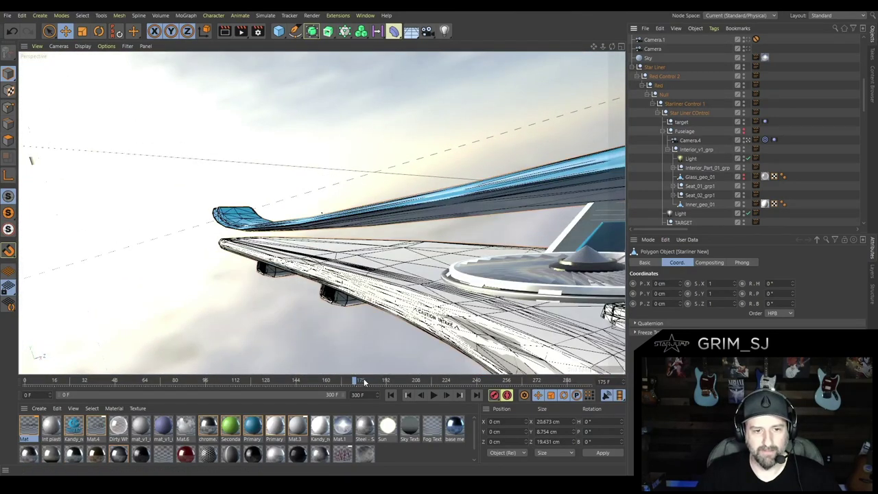
left_click_drag(365, 382, 429, 379)
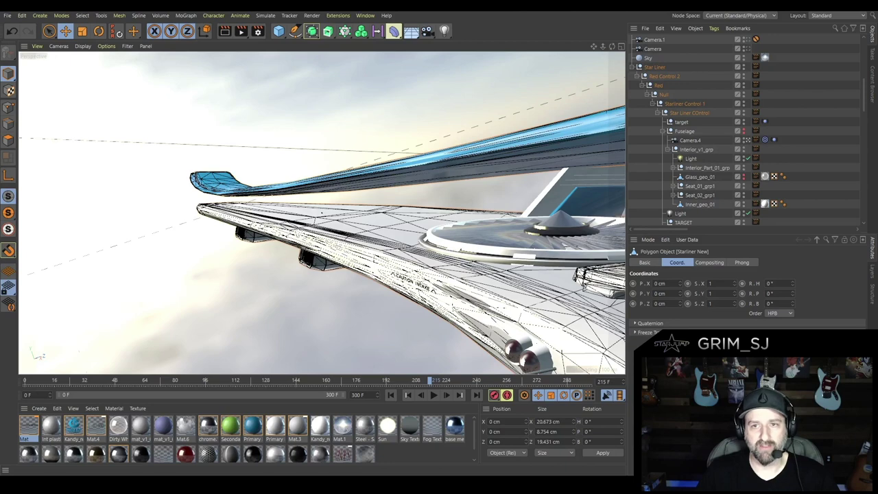
key("alt+Tab")
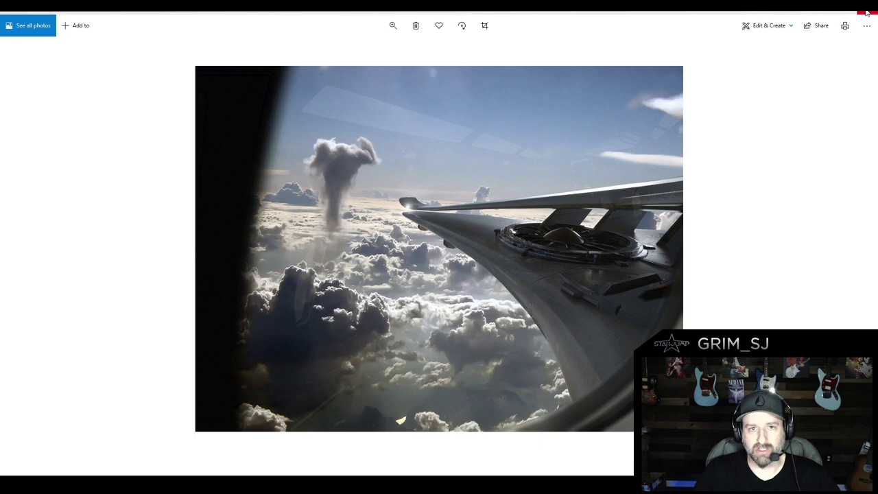
left_click(866, 13)
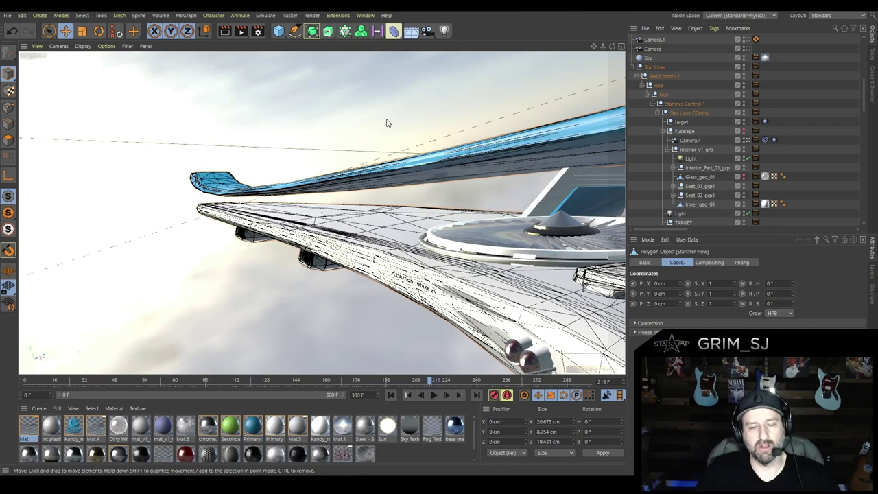
Switch to the open Starliner scene containing the small ship under Null.1 and scrub its animation to frame 89.
left_click(364, 15)
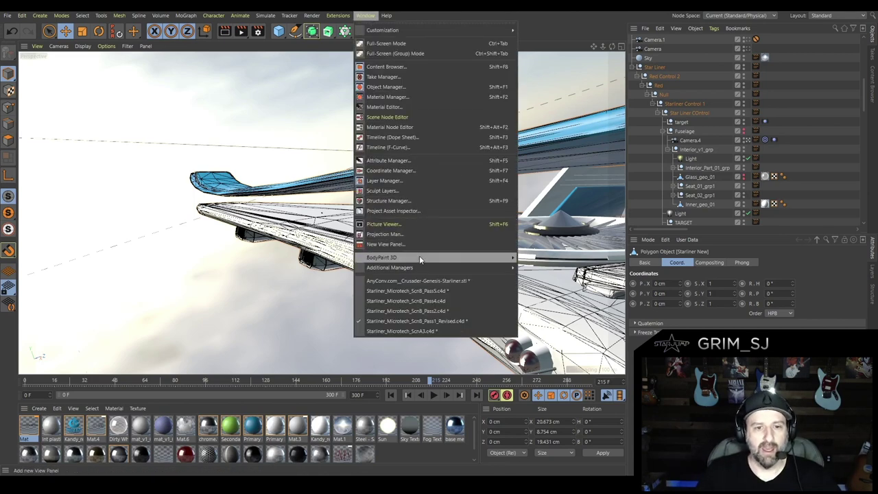
left_click(423, 310)
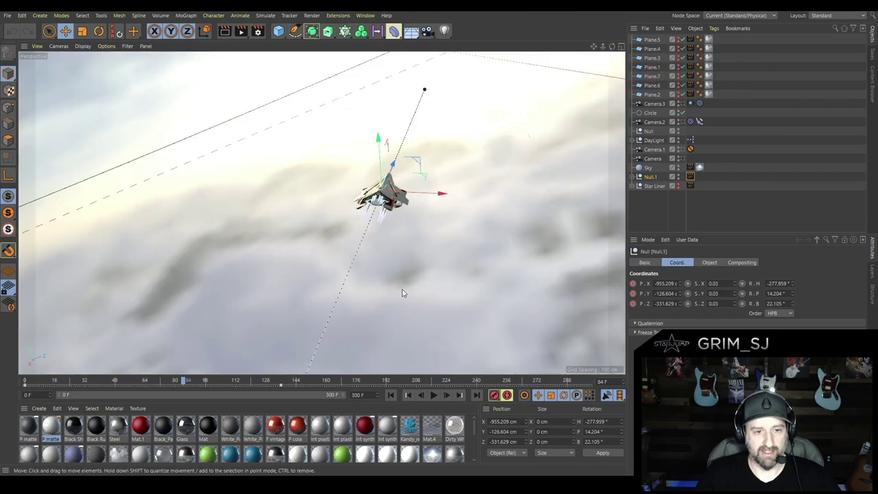
left_click_drag(165, 381, 196, 382)
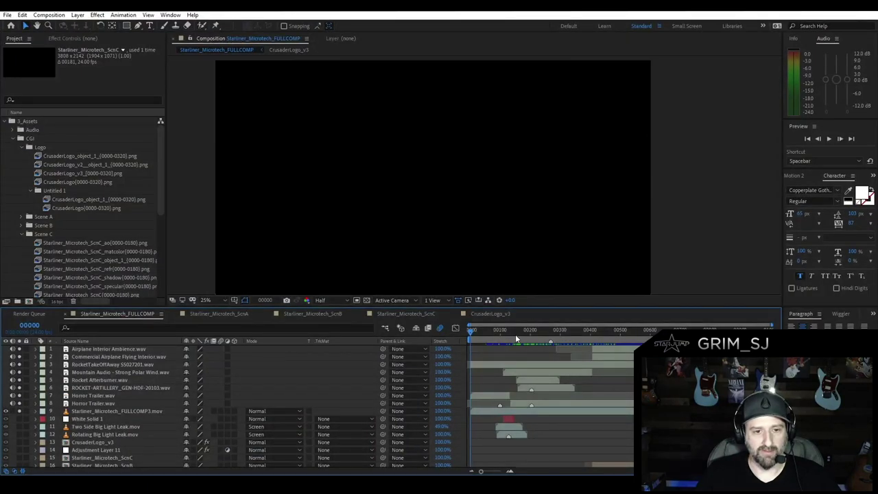
Switch to After Effects and scrub the Starliner_Microtech_FULLCOMP timeline to frame 468 to review the small ship outside the cabin window.
left_click_drag(515, 334, 598, 334)
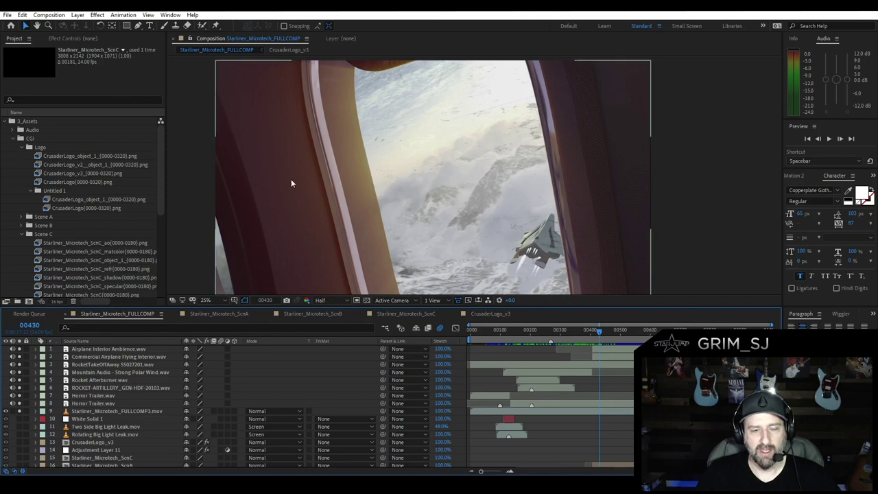
mouse_move(599, 331)
left_mouse_down()
mouse_move(629, 331)
mouse_move(589, 333)
mouse_move(611, 335)
left_mouse_up()
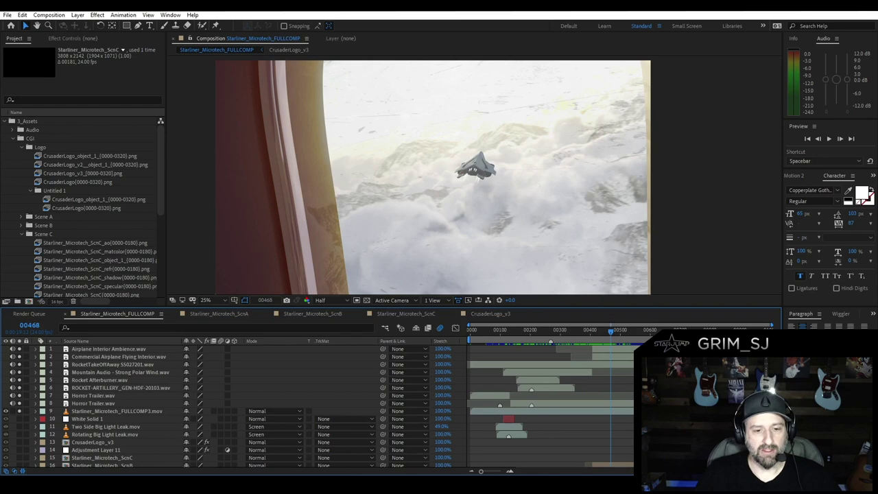
Switch back to Cinema 4D and play the small ship's animation from frame 0, stopping at frame 120.
key("alt+Tab")
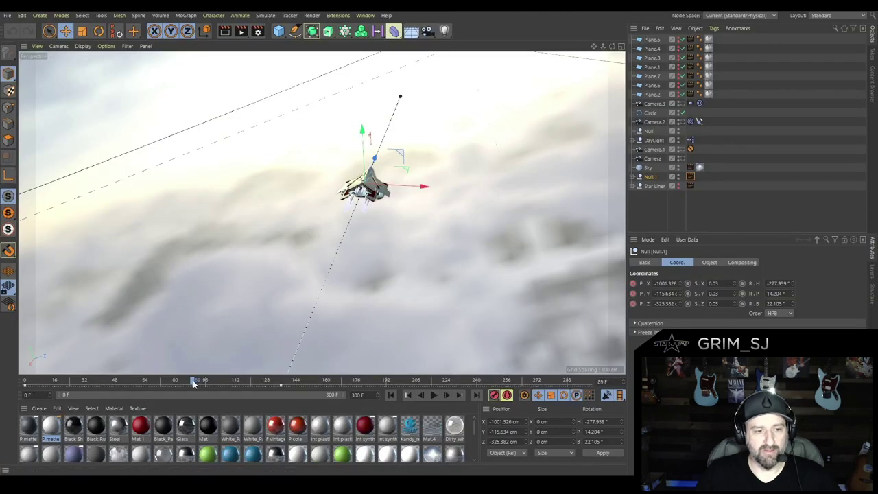
left_click_drag(196, 382, 26, 385)
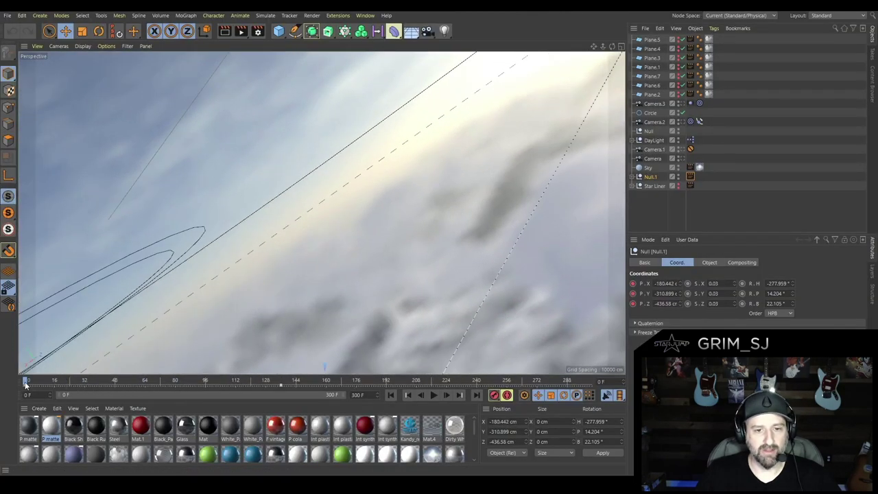
left_click(435, 396)
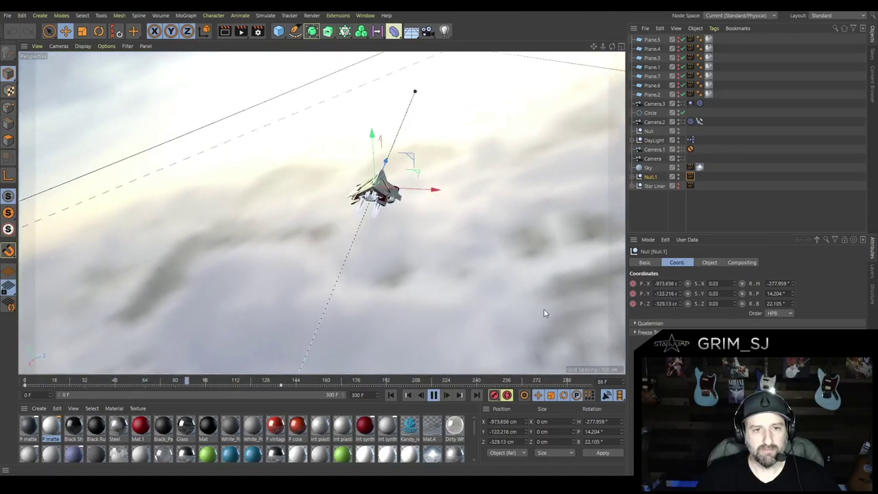
left_click(434, 396)
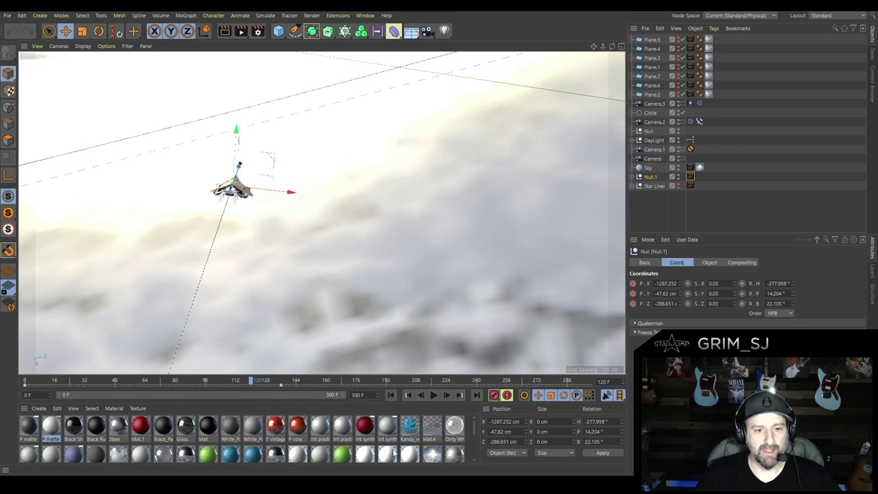
Switch to After Effects and scrub and play the full composite onward from frame 468 to review the rest of the window shot.
key("alt+Tab")
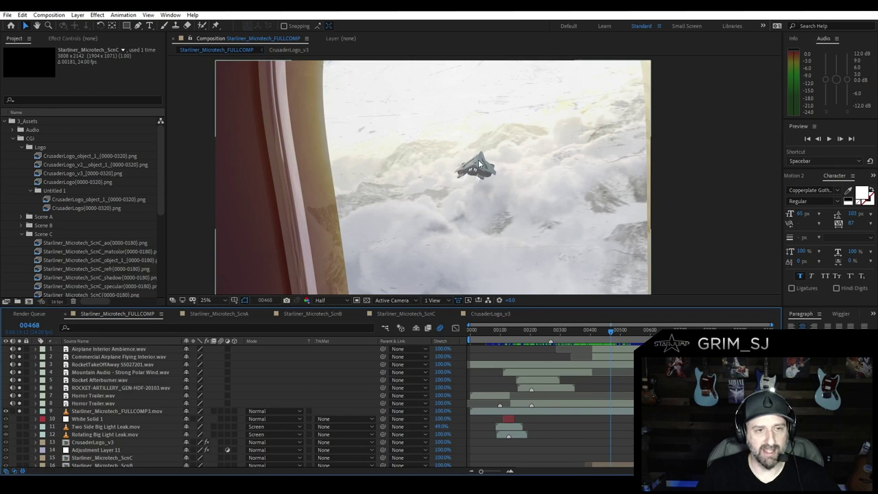
left_click_drag(609, 332, 640, 336)
key("space")
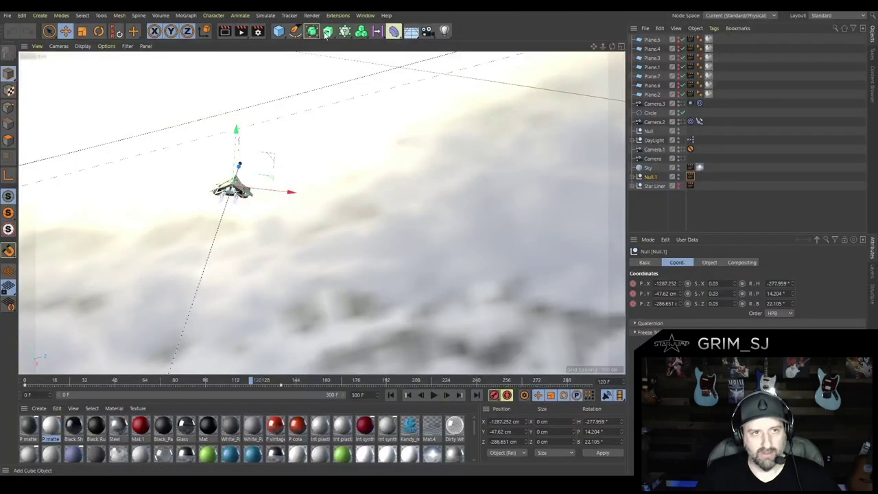
Switch to the open Cinema 4D scene with the Engine Flame objects, scrub to frame 209, and look over its materials.
left_click(369, 16)
left_click(430, 290)
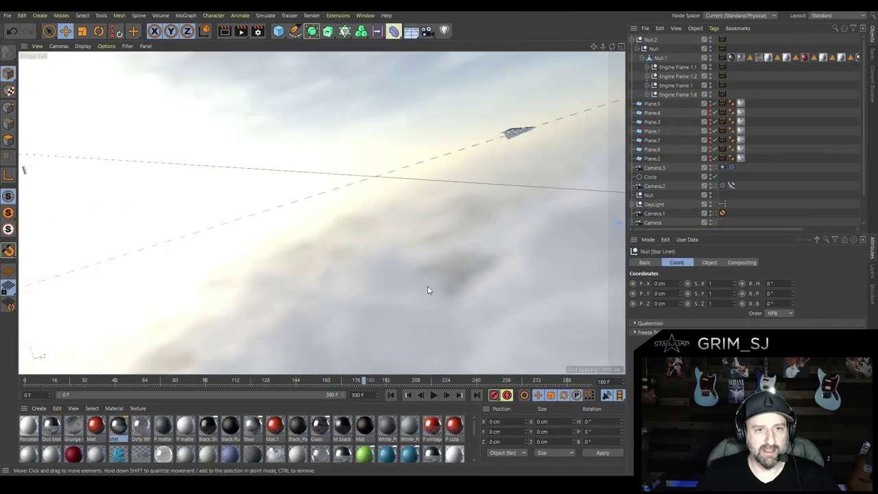
left_click_drag(257, 380, 421, 394)
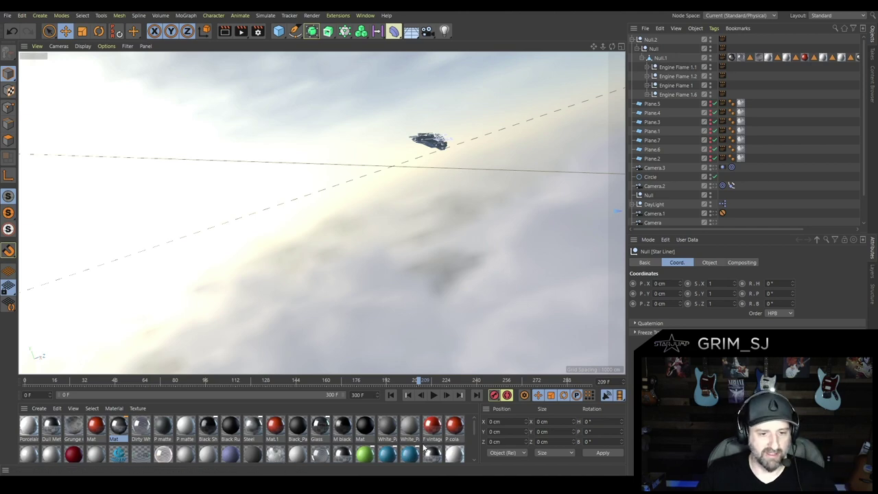
left_click_drag(369, 388, 370, 319)
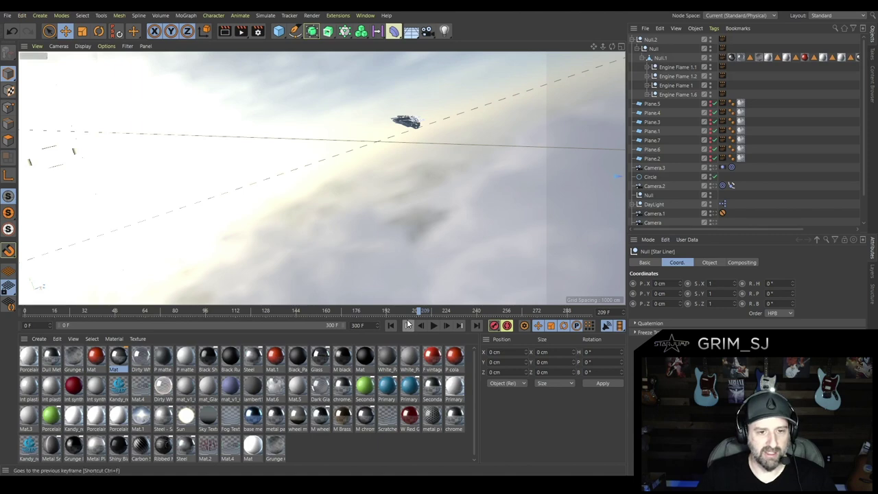
left_click_drag(405, 319, 402, 371)
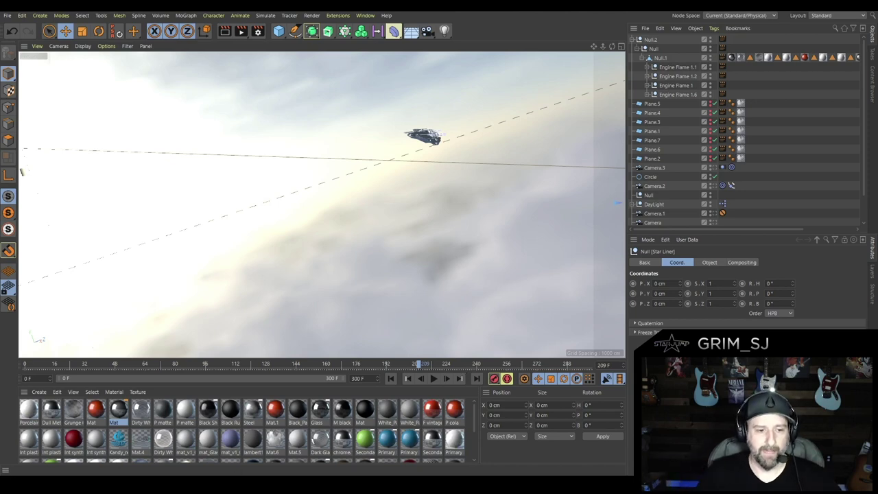
Switch to After Effects, open the Starliner_Microtech_ScnA composition, solo the bottom Scene_A[0000-0300].png layer, and review its animation.
key("alt+Tab")
scroll(103, 256, "down", 2)
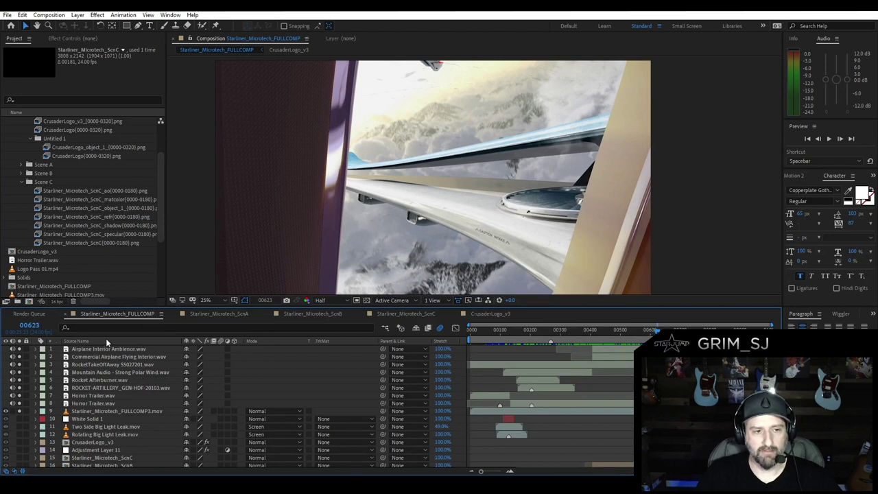
left_click(237, 313)
scroll(123, 430, "down", 1)
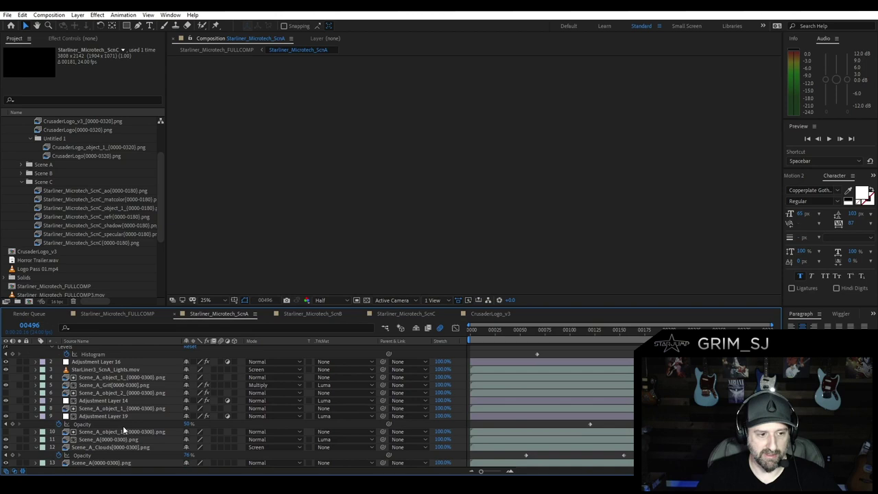
left_click(109, 463)
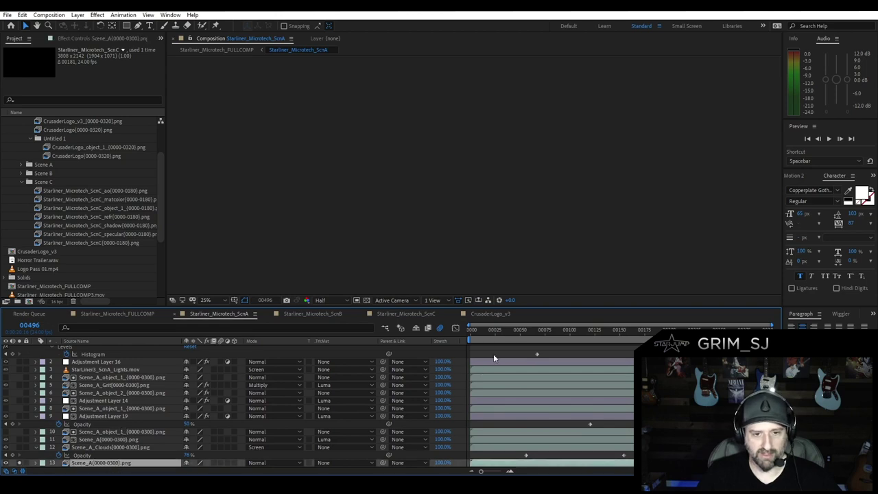
left_click_drag(515, 330, 603, 372)
left_click(535, 367)
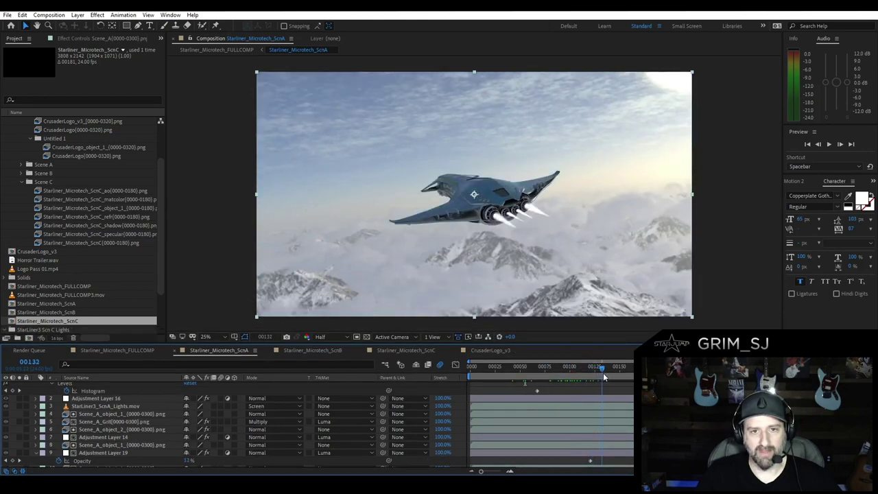
key("space")
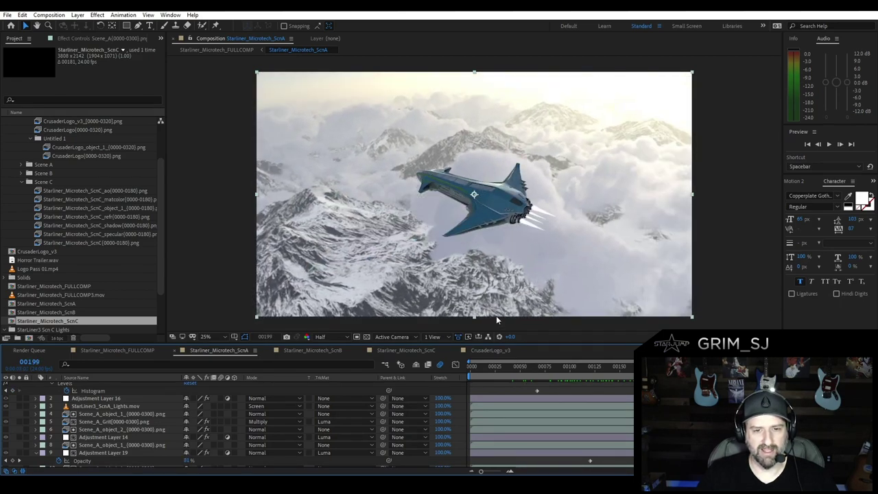
Solo the Scene_A_Clouds[0000-0300].png layer as well and scrub back to frame 80 to examine the cloud pass.
scroll(101, 456, "down", 3)
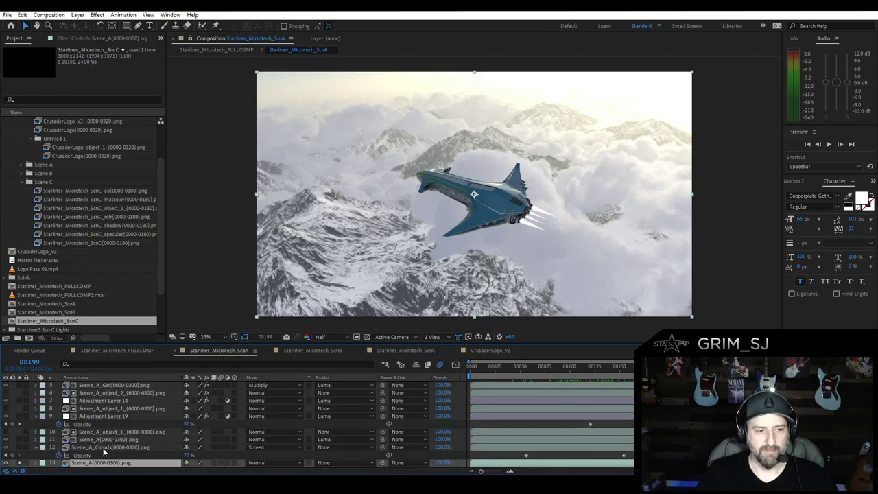
left_click(103, 448)
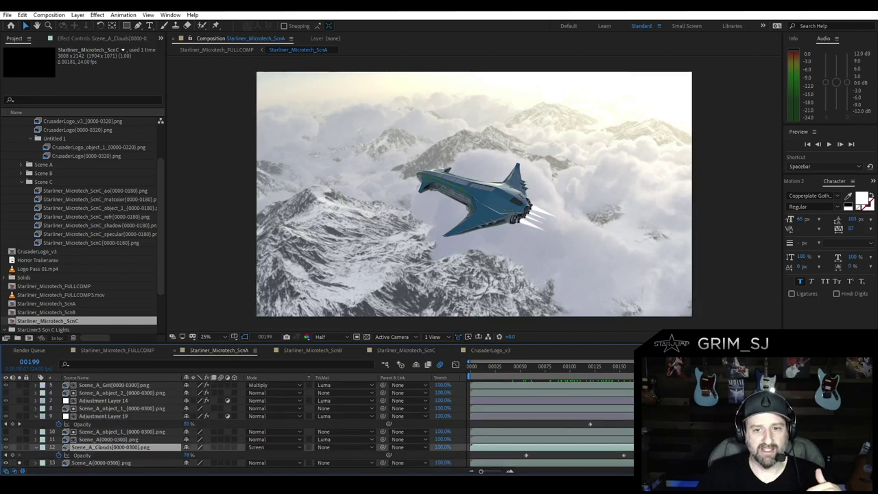
left_click_drag(620, 367, 586, 367)
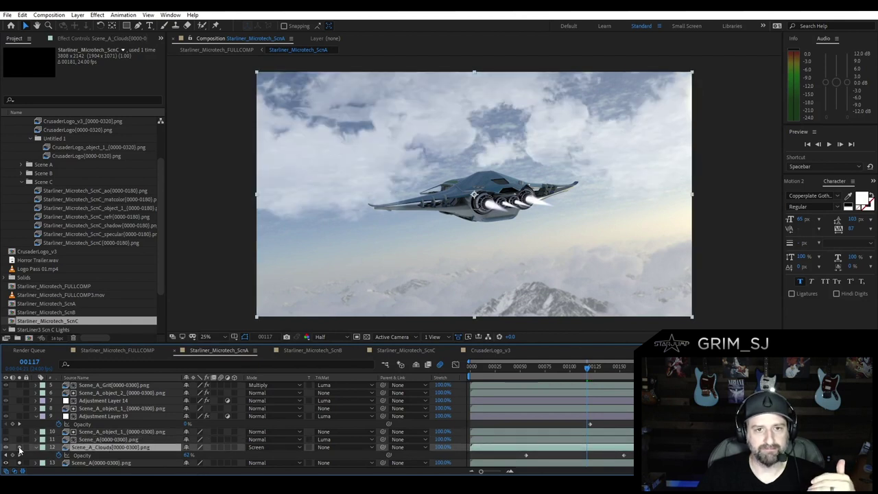
left_click_drag(582, 370, 551, 372)
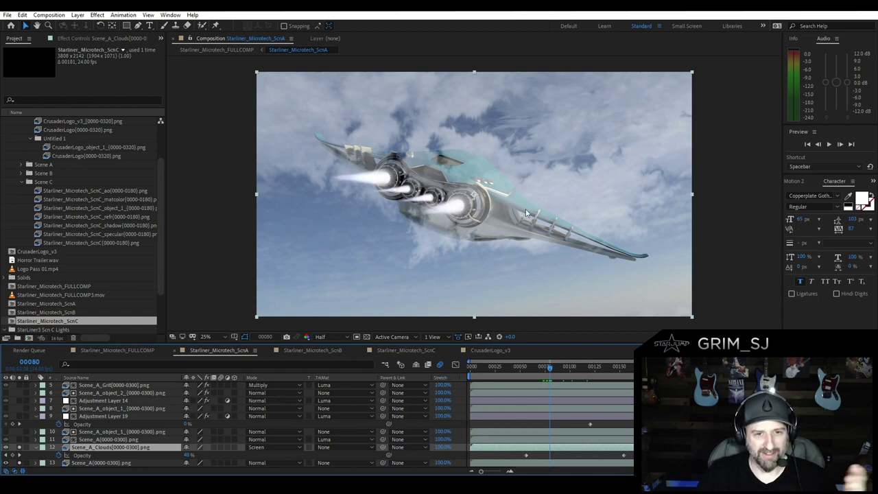
Solo the luma-matted Scene_A[0000-0300].png layer above the clouds and scrub to frame 76 to check the ship.
left_click(114, 440)
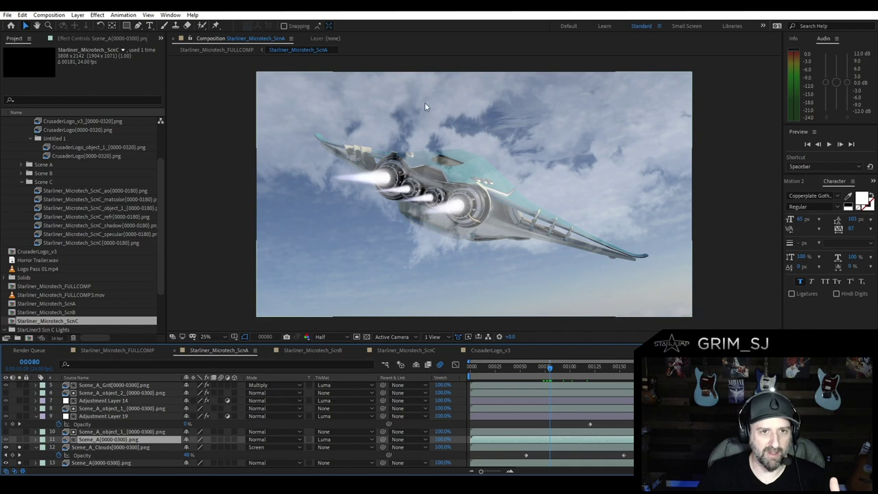
left_click(18, 440)
mouse_move(547, 367)
left_mouse_down()
mouse_move(502, 371)
mouse_move(546, 370)
left_mouse_up()
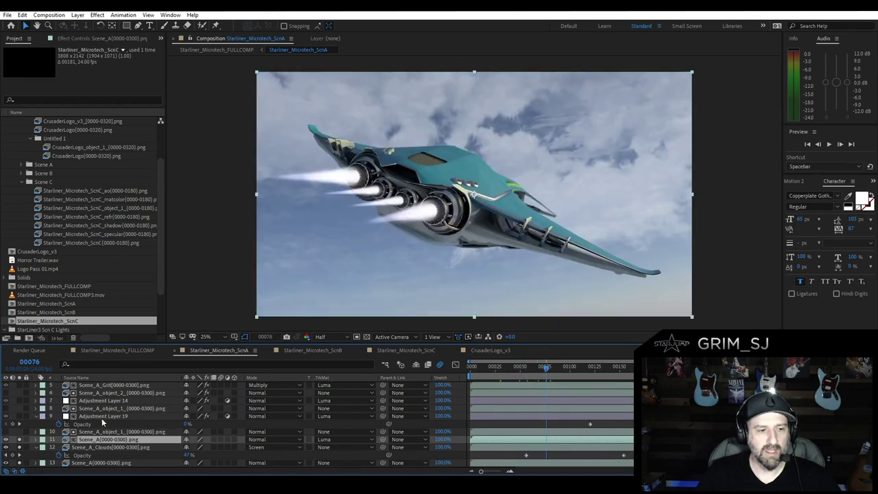
Reveal the Shine effect on Adjustment Layer 19, solo the layer, and examine the ship closely at frame 215.
left_click(100, 416)
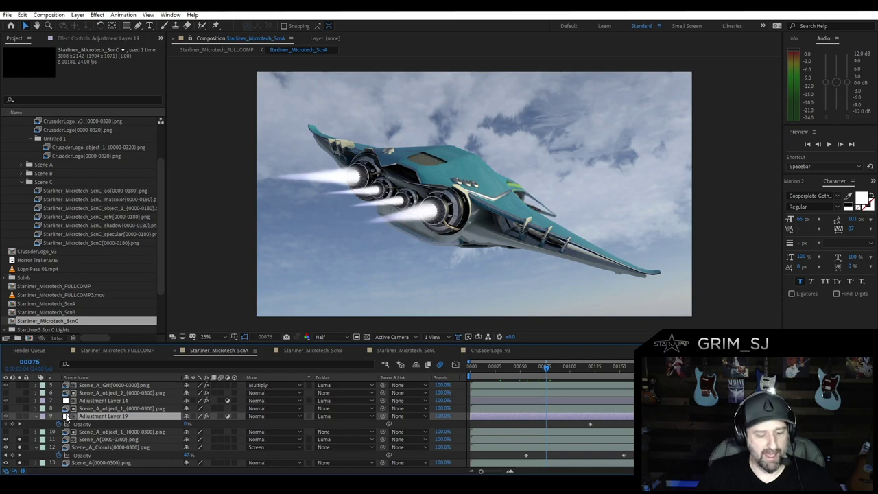
key("e")
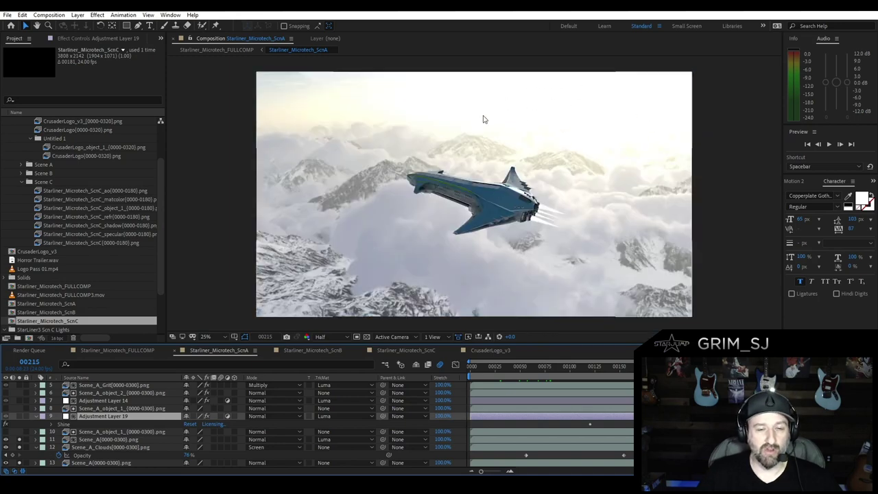
scroll(482, 186, "up", 2)
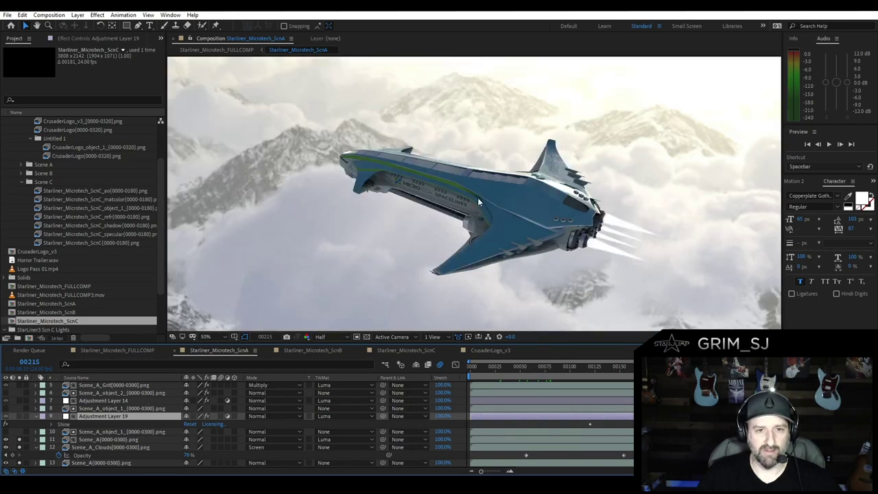
left_click(20, 417)
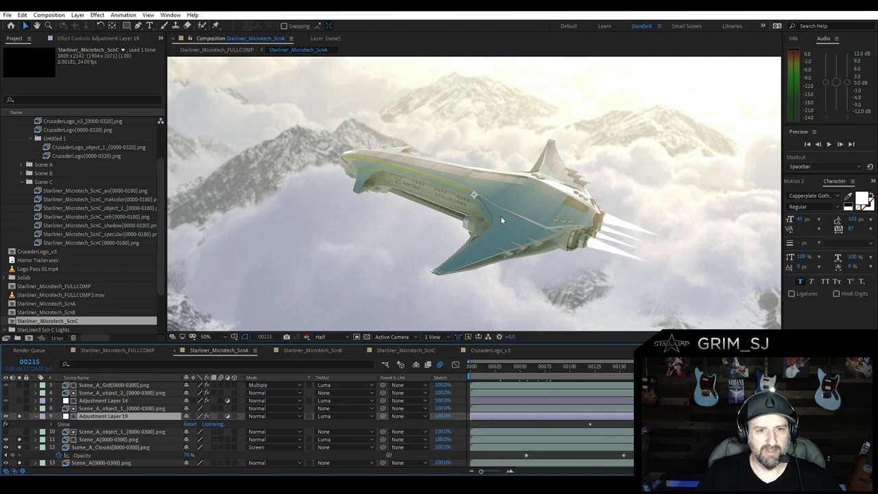
scroll(500, 216, "down", 2)
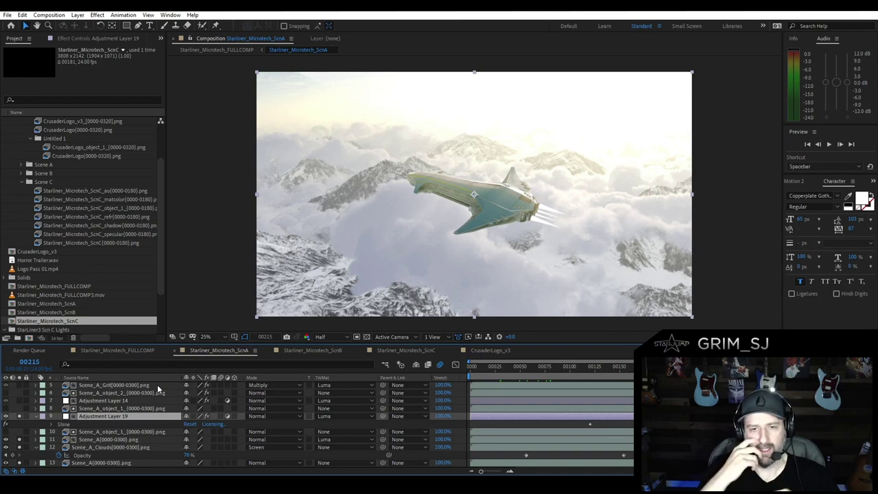
Check the effects on Adjustment Layer 14 and solo the layer.
left_click(98, 408)
left_click(86, 401)
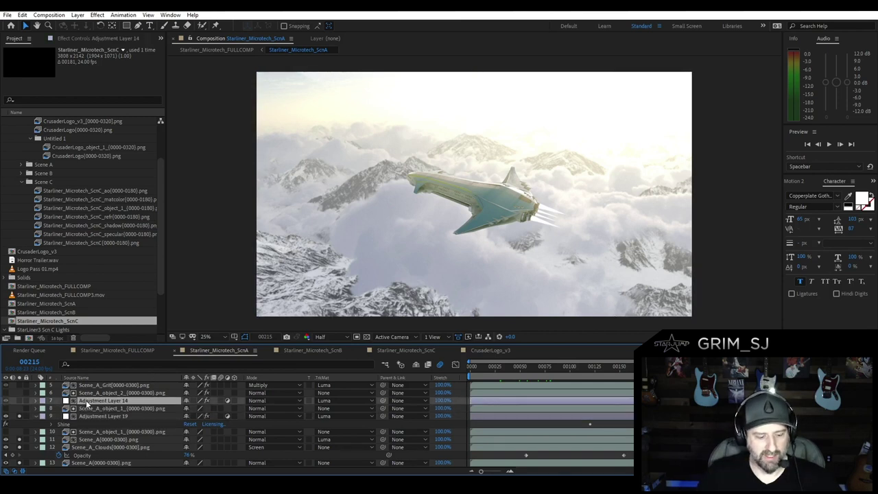
key("e")
left_click(35, 402)
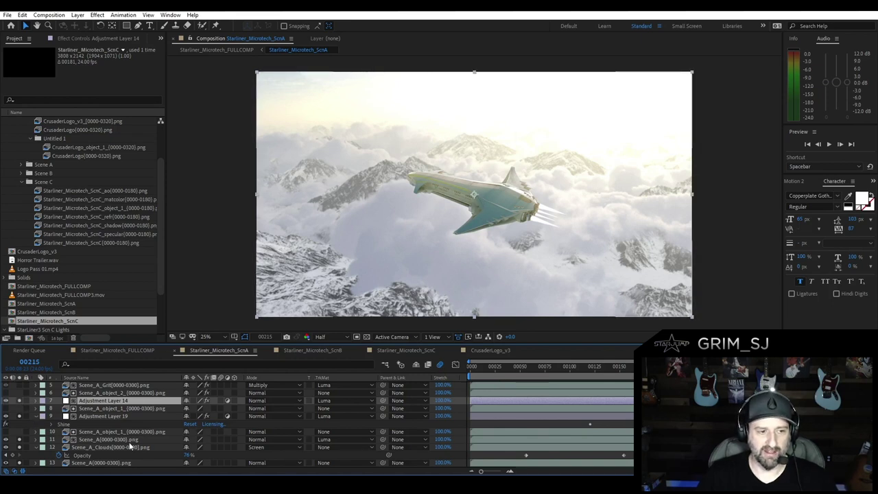
Scrub to frame 57 and toggle the solo of Scene_A_Grit[0000-0300].png to compare the hull, leaving the layer soloed.
scroll(131, 446, "up", 3)
left_click(101, 440)
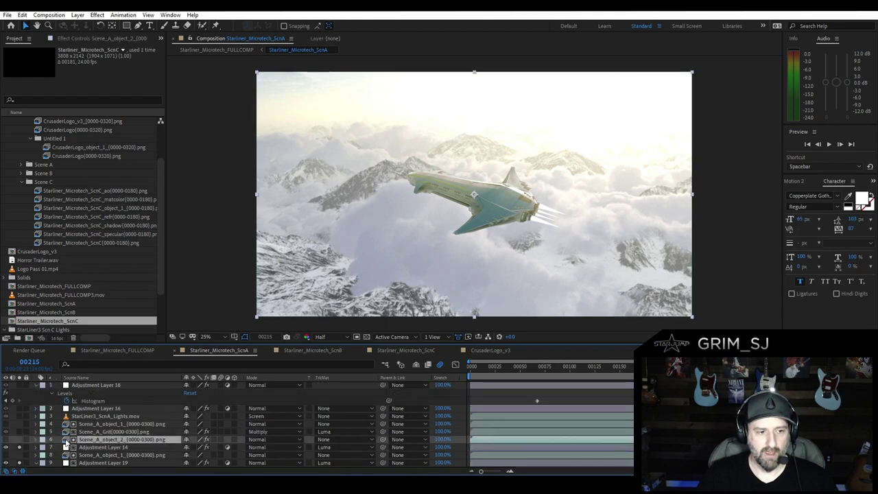
left_click(106, 432)
left_click(534, 367)
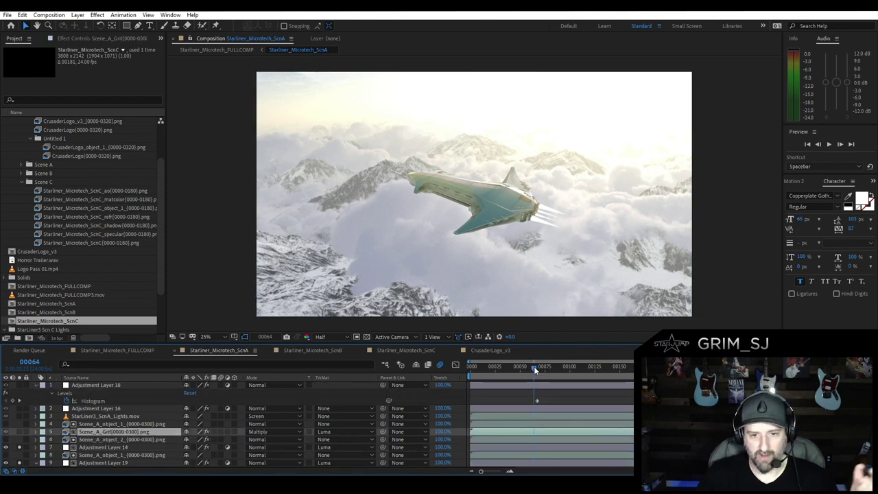
left_click_drag(534, 366, 527, 367)
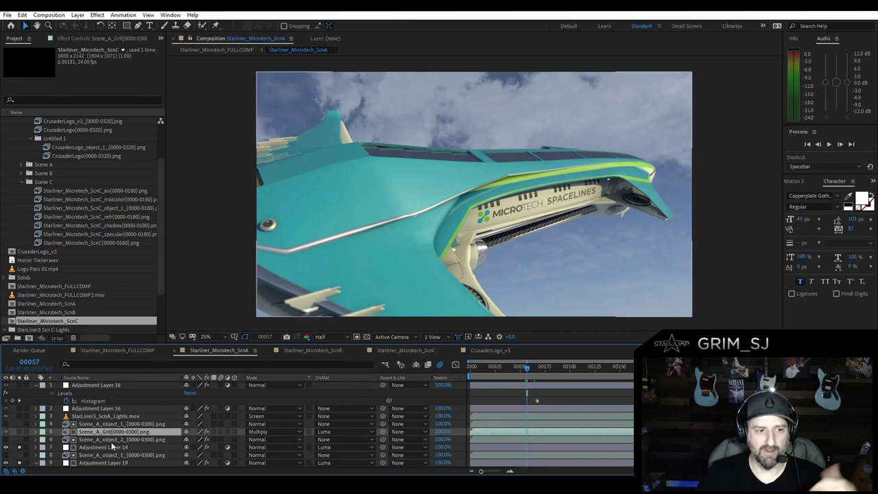
left_click(20, 434)
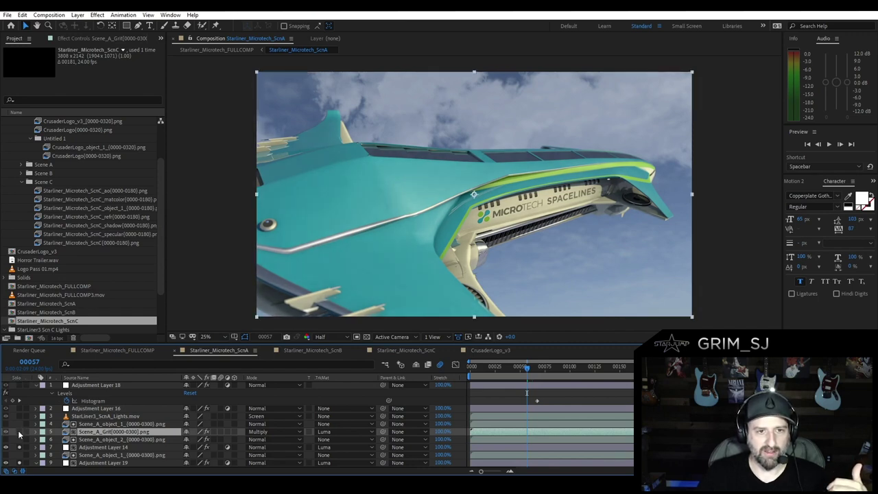
left_click(19, 434)
left_click(19, 434)
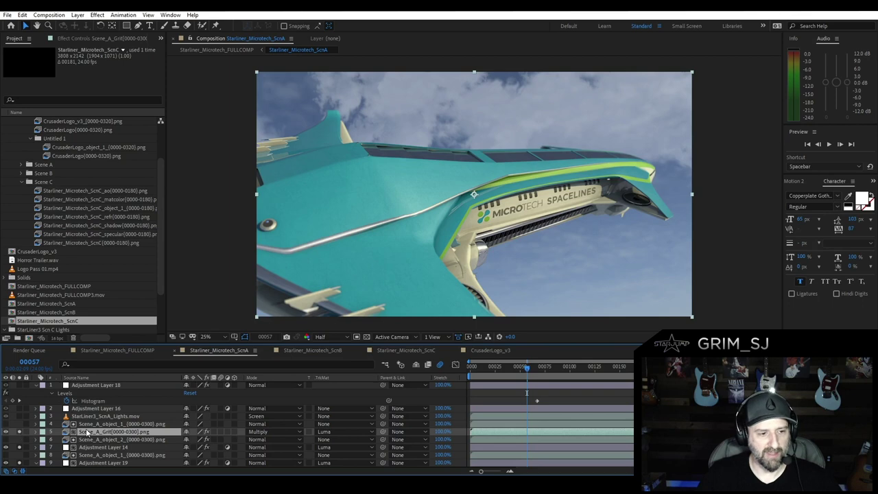
Set Scene_A_Grit[0000-0300].png to Normal blending and 100% opacity, and scrub between frames 48 and 60 to examine the grit texture.
left_click(273, 432)
left_click(281, 27)
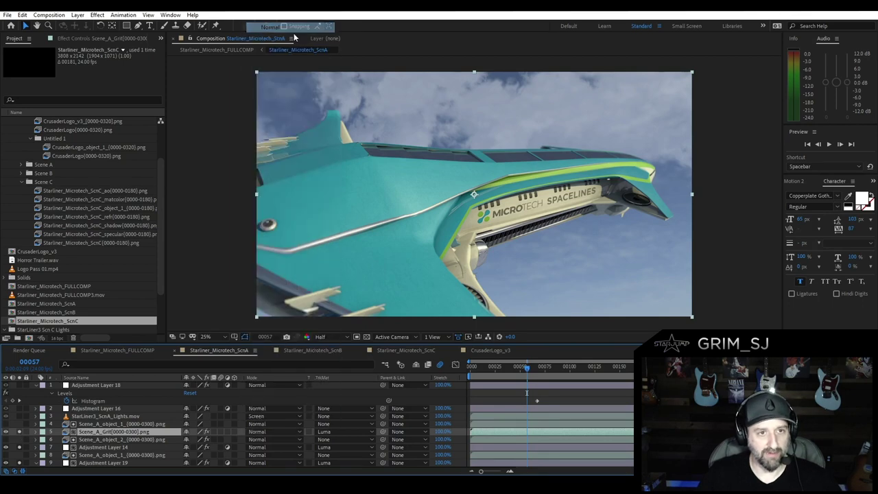
key("t")
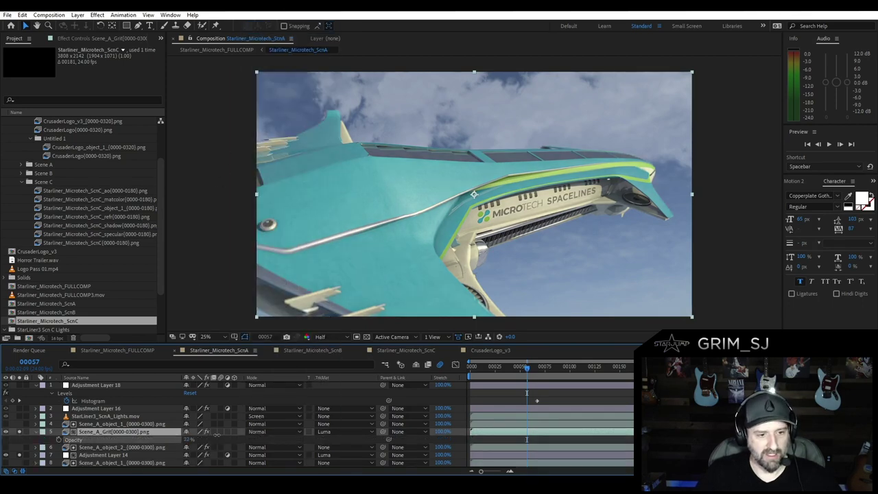
left_click_drag(193, 439, 453, 431)
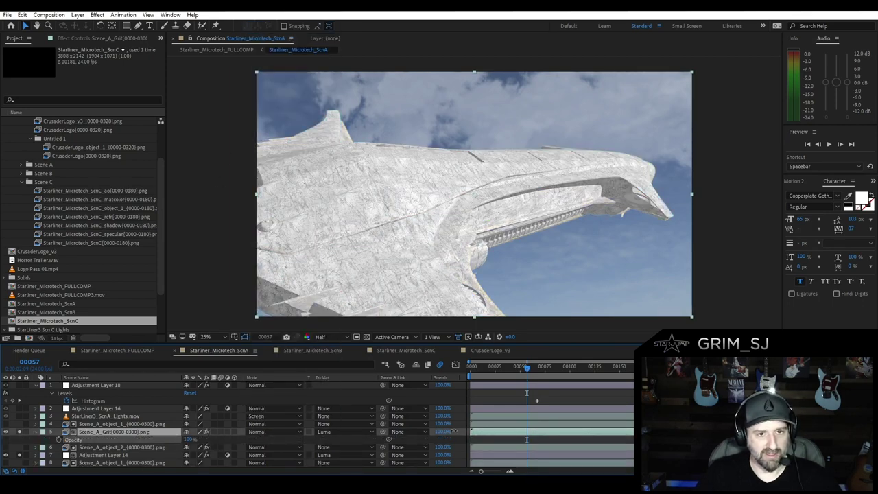
left_click(552, 367)
left_click(531, 367)
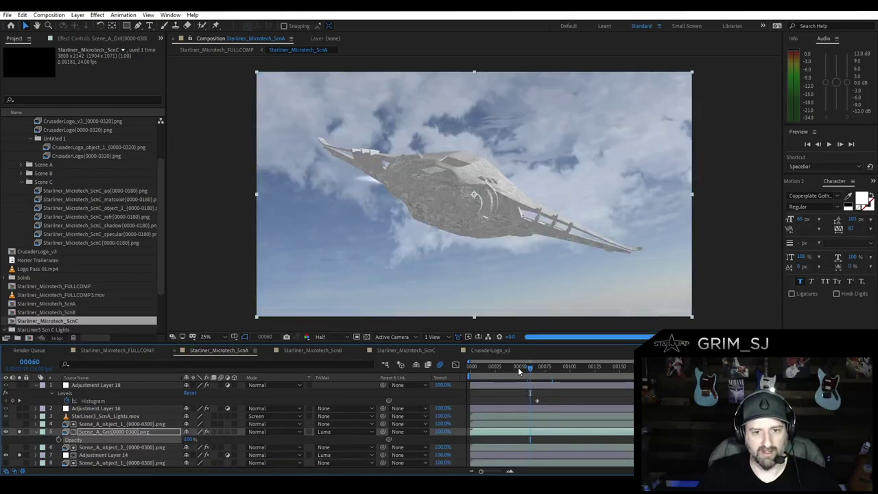
left_click(519, 369)
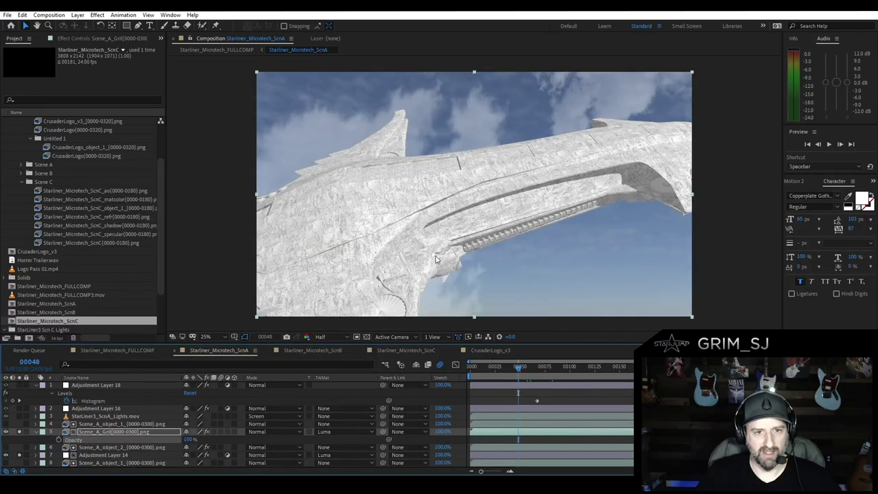
Set the opacity of Scene_A_Grit[0000-0300].png to 17% and its blending mode to Multiply.
left_click(190, 439)
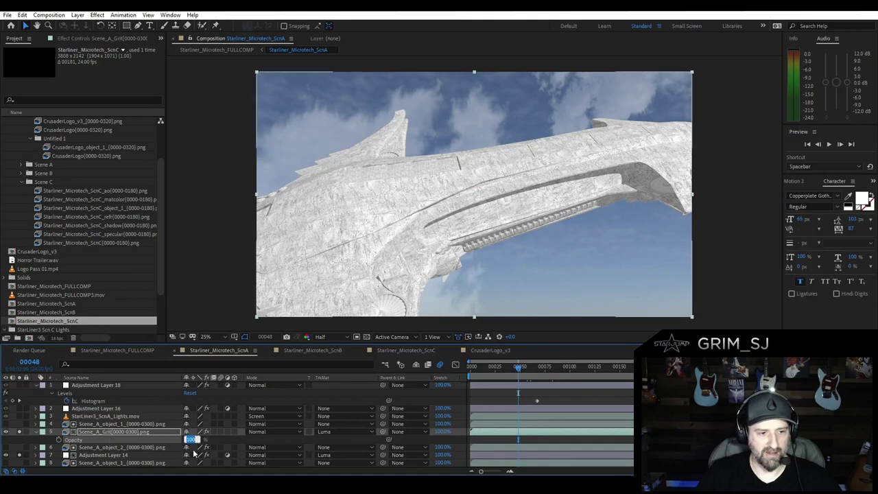
type("17")
key("Return")
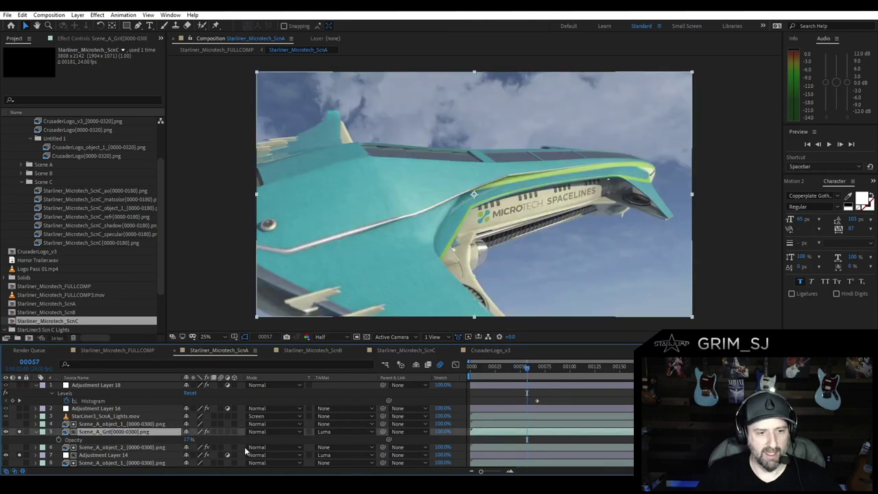
left_click(297, 373)
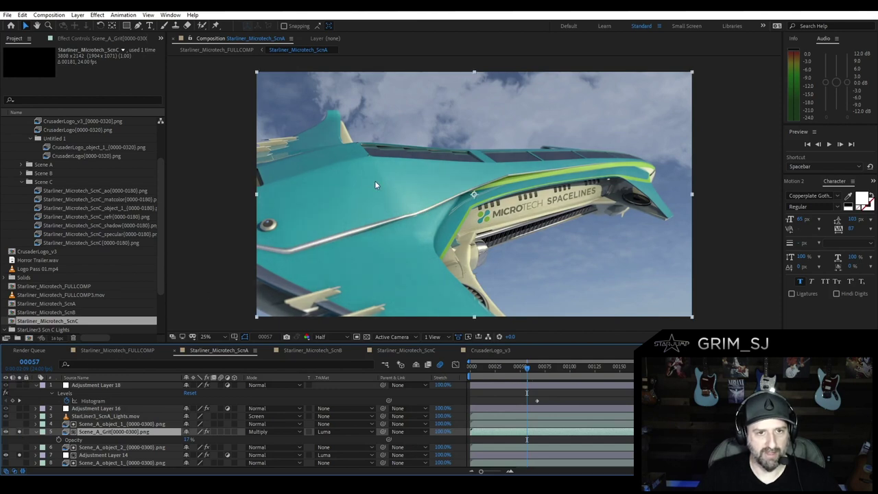
Scrub to frame 71 and toggle the solo of StarLiner3_ScnA_Lights.mov to compare the engine glow, leaving the layer soloed.
left_click(103, 416)
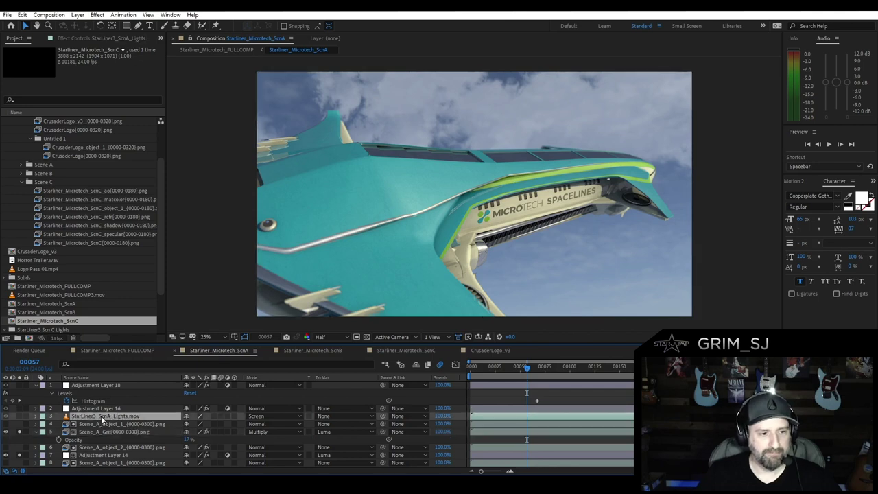
left_click(554, 368)
left_click_drag(553, 368, 542, 367)
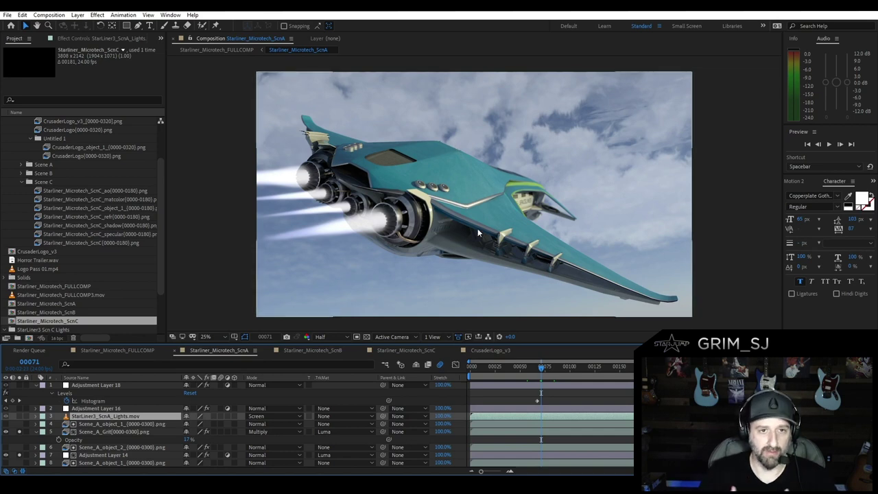
left_click(20, 416)
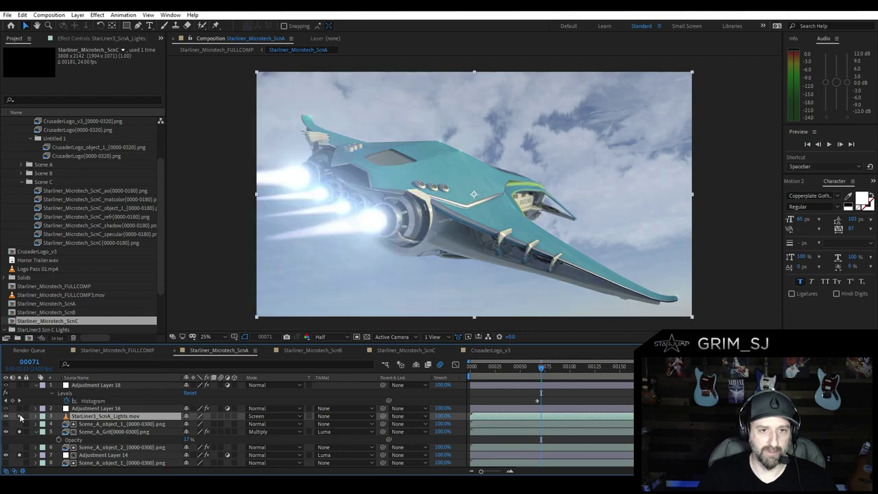
left_click(20, 416)
left_click(20, 416)
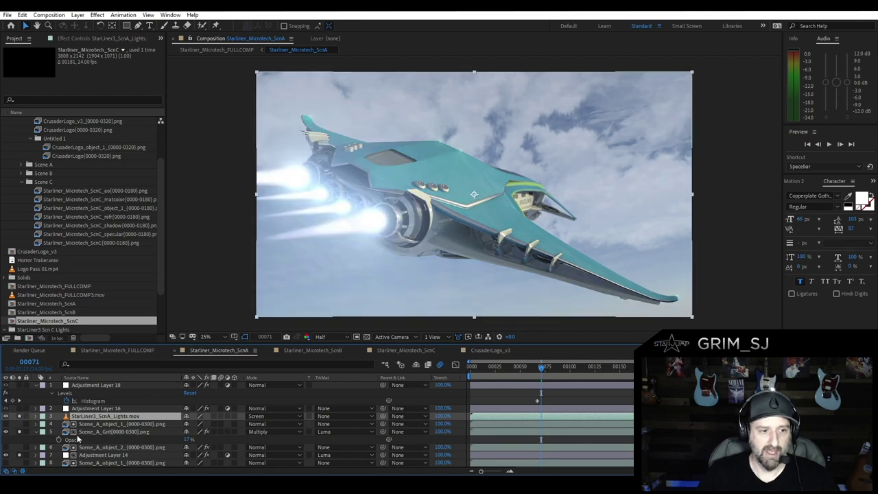
Unsolo all layers from Scene_A_Grit down to the bottom Scene_A layer to isolate StarLiner3_ScnA_Lights.mov.
scroll(100, 454, "down", 4)
left_click(94, 465, "shift")
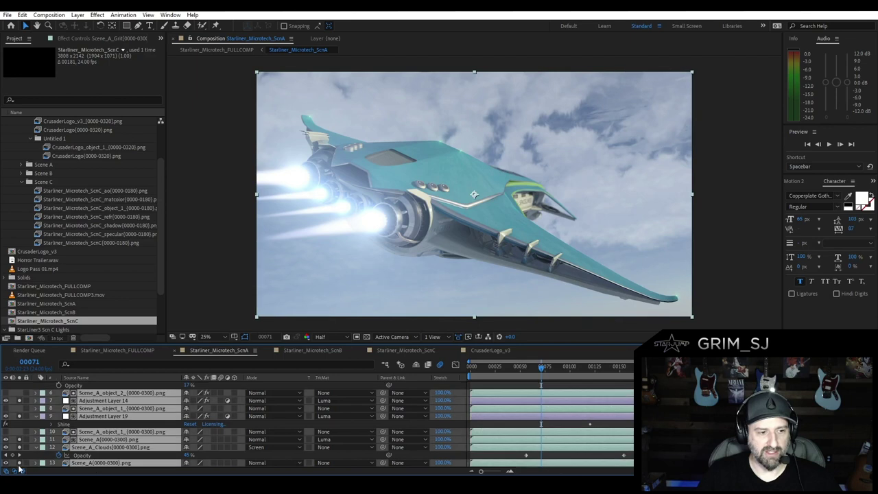
left_click(20, 463)
scroll(148, 432, "up", 4)
left_click(161, 417)
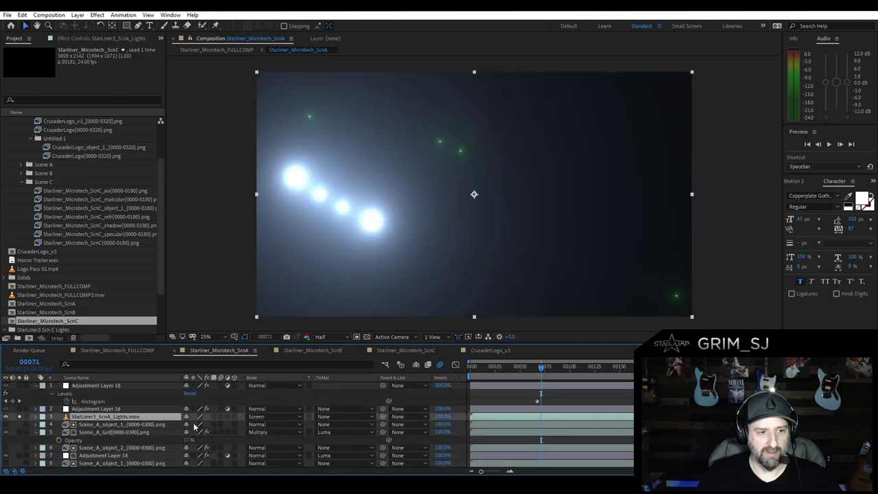
Play a preview of the isolated lights pass to examine how the engine and navigation lights move, and stop playback.
key("space")
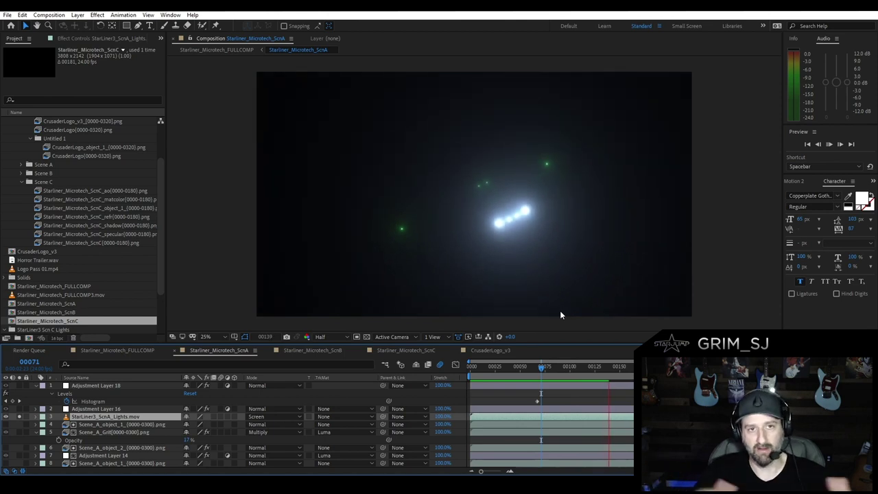
left_click(628, 405)
key("space")
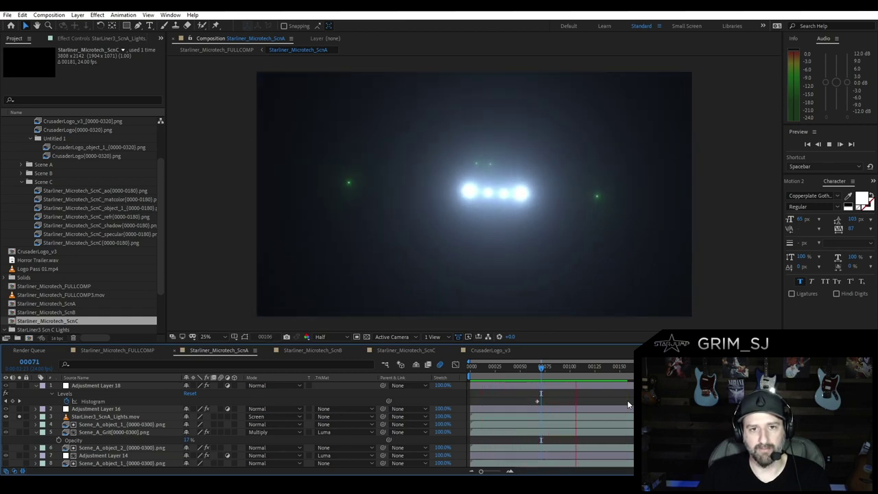
key("space")
left_click(91, 417)
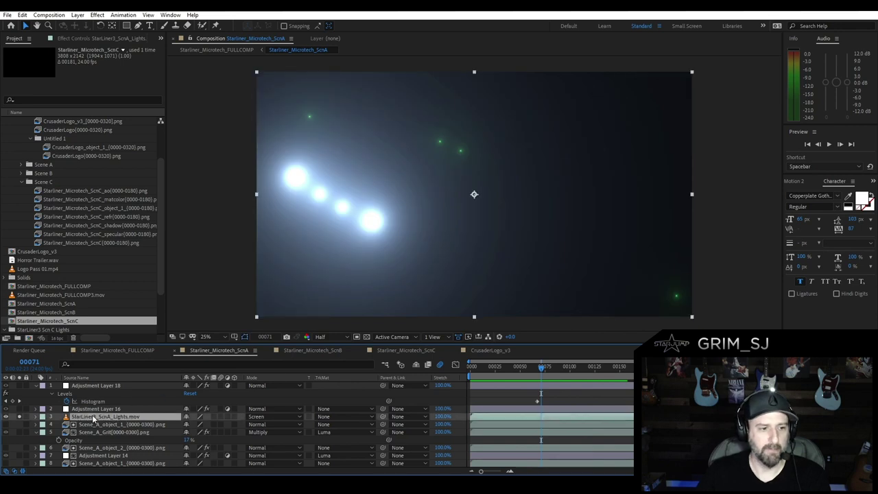
Solo the grit layer, Adjustment Layers 14 and 19, both Scene_A layers and the clouds again beneath the lights pass.
left_click(76, 433)
left_click(19, 432)
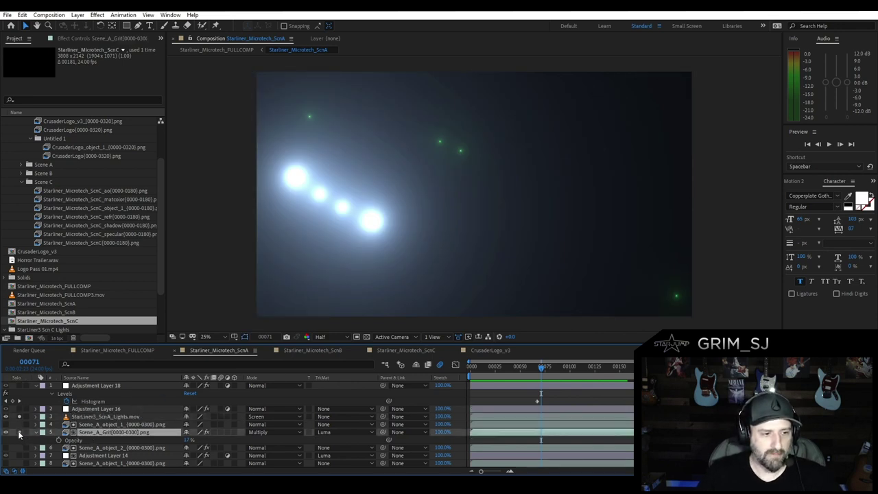
left_click(19, 455)
scroll(40, 435, "down", 3)
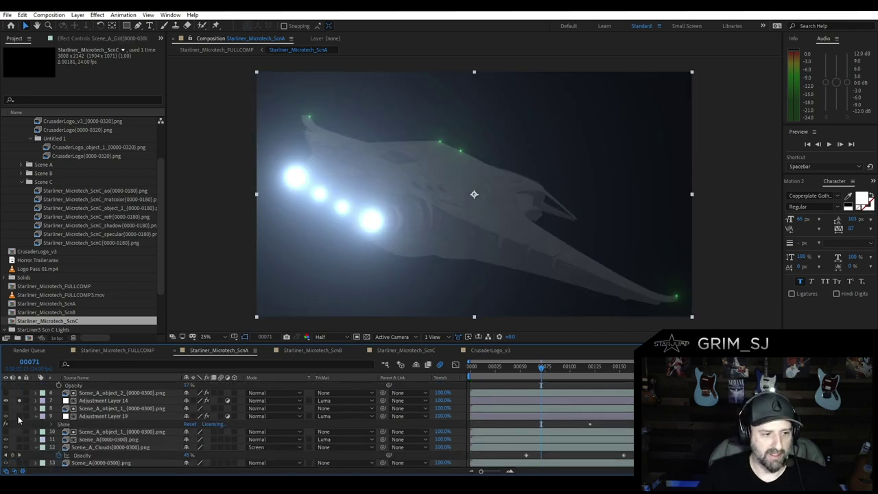
left_click(19, 440)
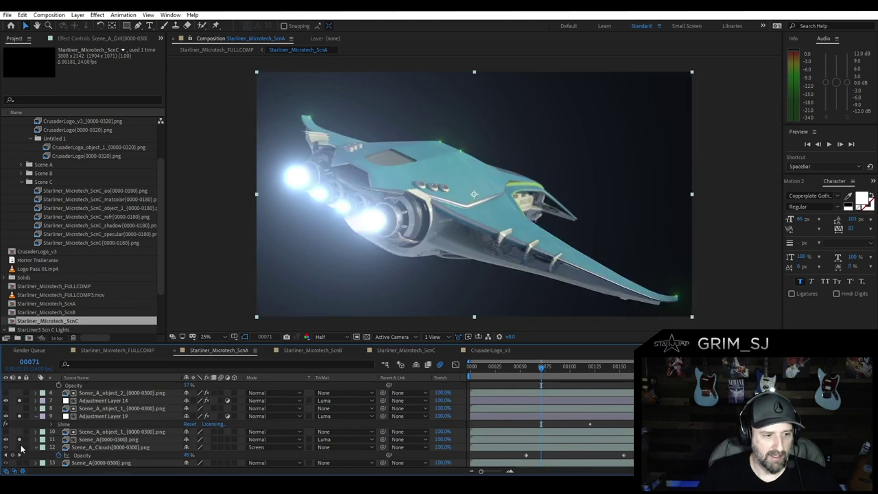
left_click(20, 447)
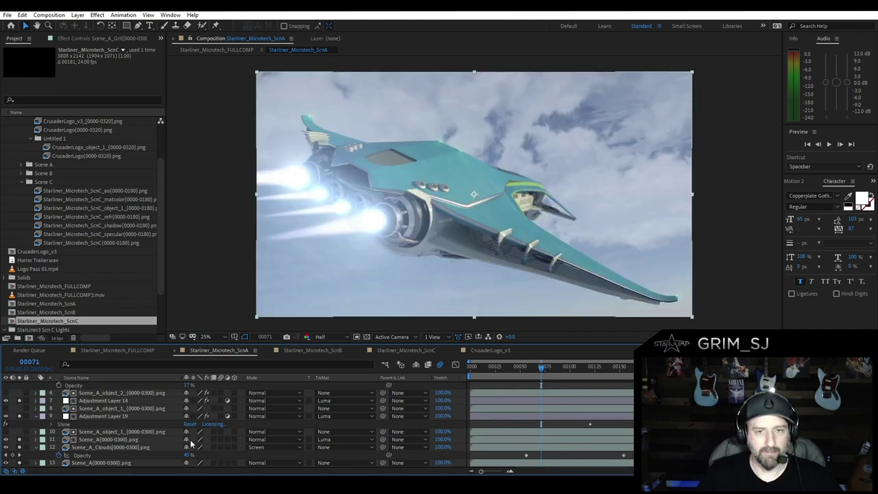
Reveal the Optical Flares keyframes on Adjustment Layer 16 and toggle its solo at frame 212 to compare, leaving it soloed.
scroll(142, 428, "up", 4)
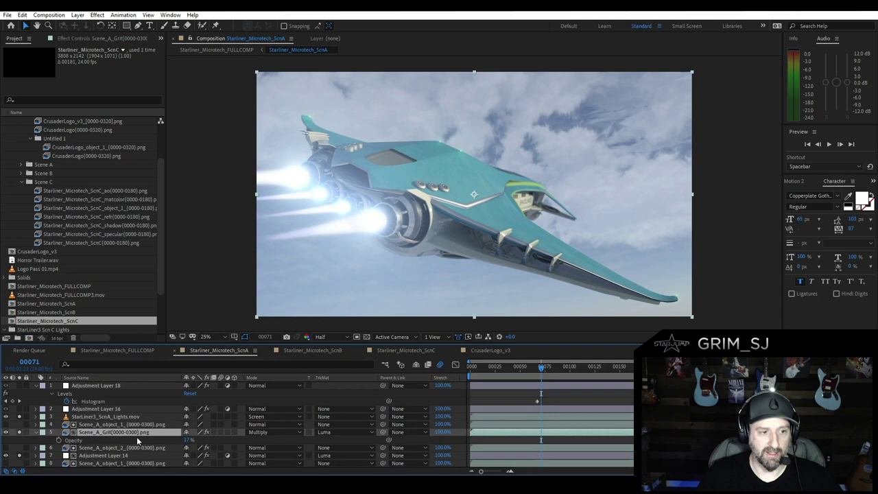
left_click(101, 409)
key("u")
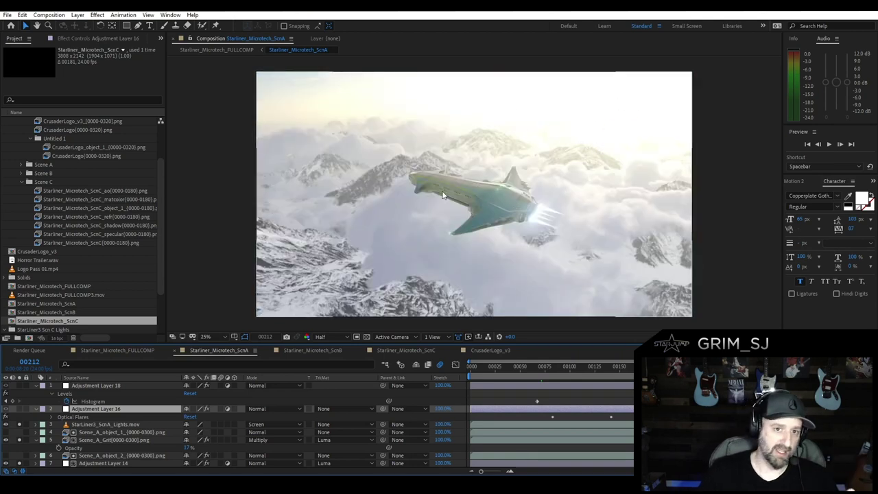
left_click(19, 409)
left_click(20, 409)
left_click(20, 408)
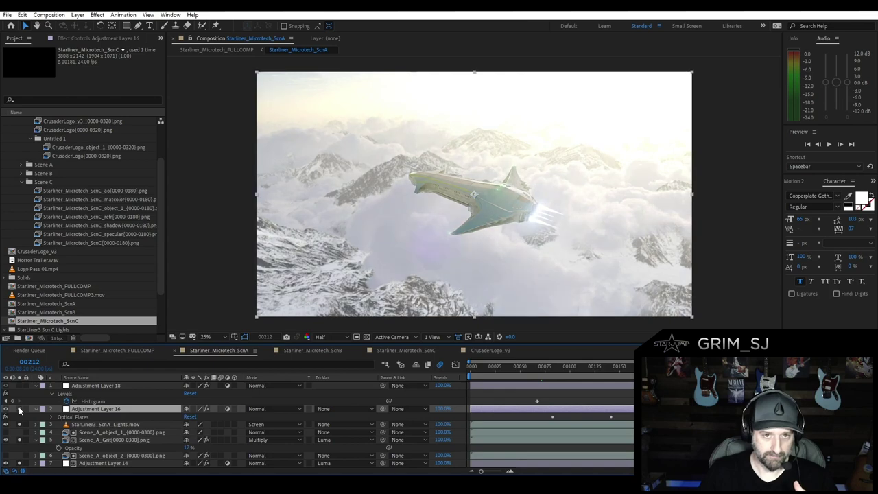
left_click(20, 409)
left_click(20, 408)
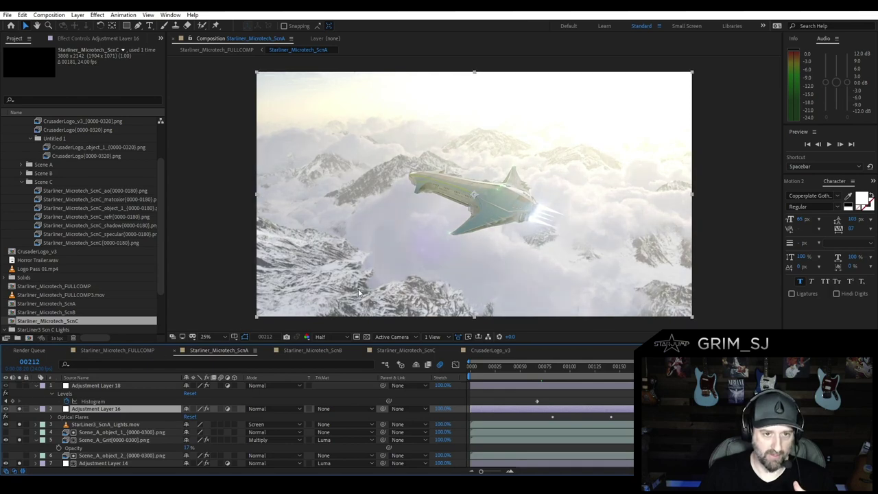
Toggle the solo of Adjustment Layer 18 at frame 212 to compare the Levels correction, leaving the layer soloed.
left_click(97, 386)
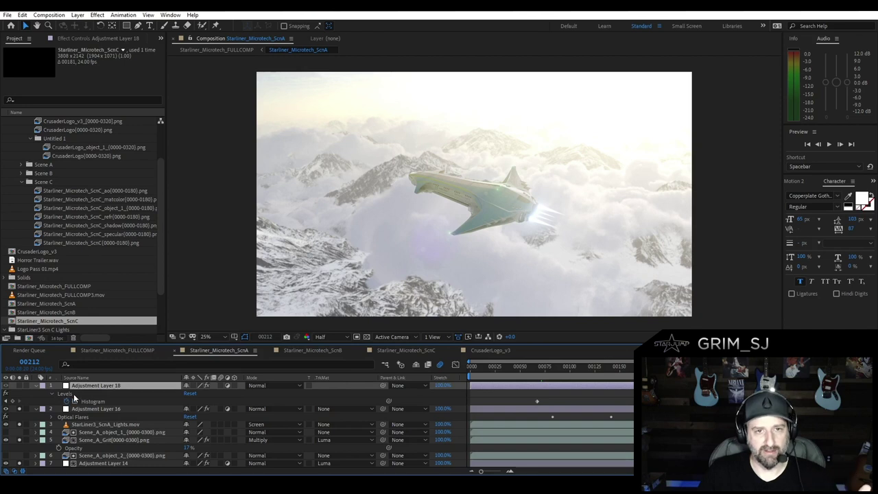
left_click(20, 387)
left_click(20, 387)
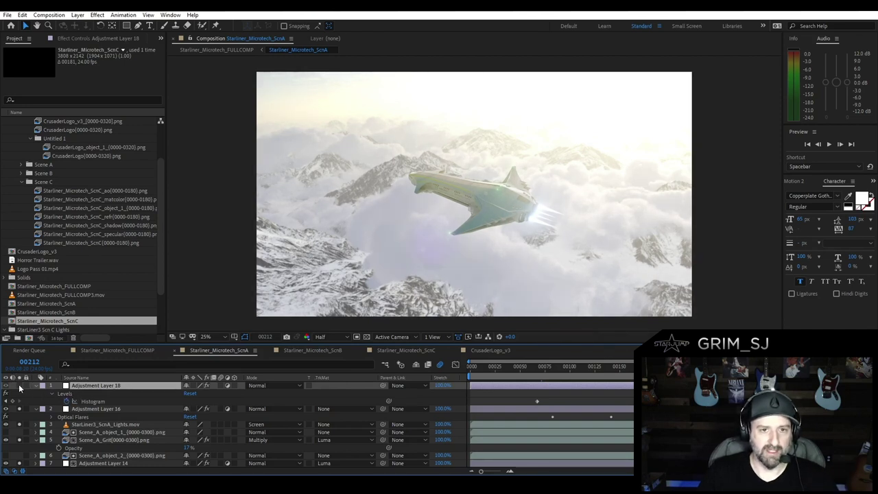
left_click(20, 386)
left_click(20, 387)
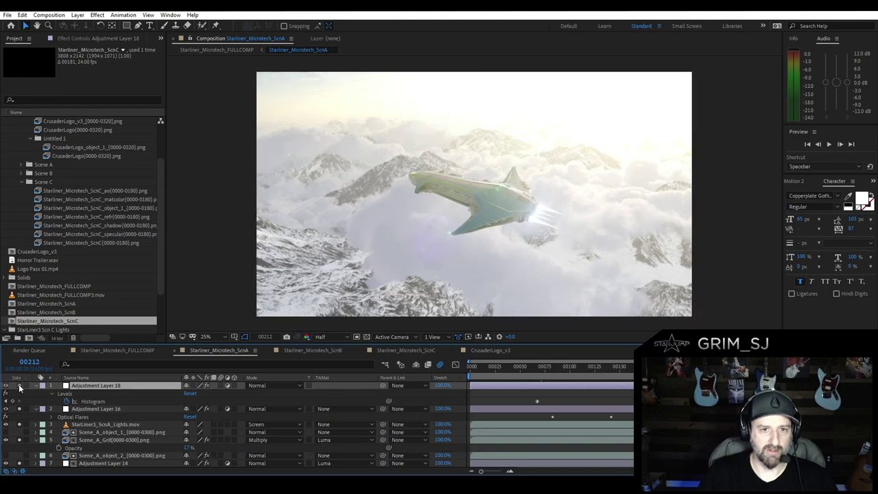
left_click(19, 387)
left_click(44, 387)
left_click(44, 387)
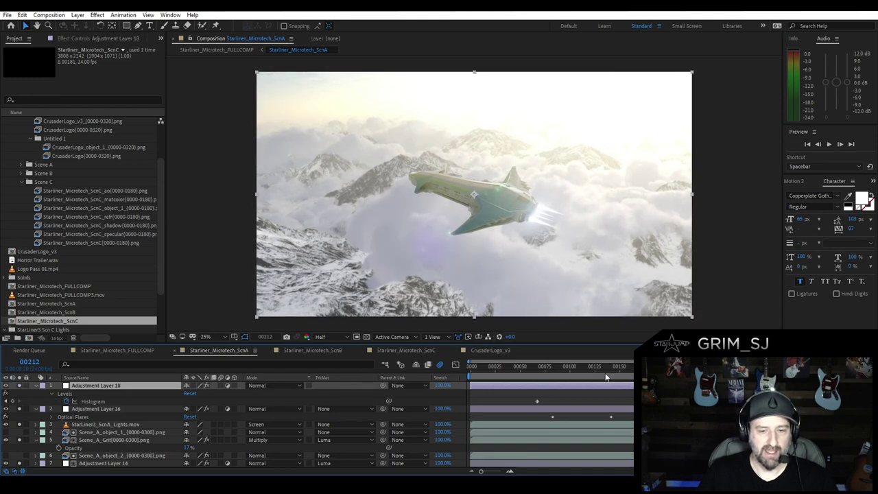
Scrub the timeline back to frame 52 to check the full composite on the ship close-up.
left_click(621, 367)
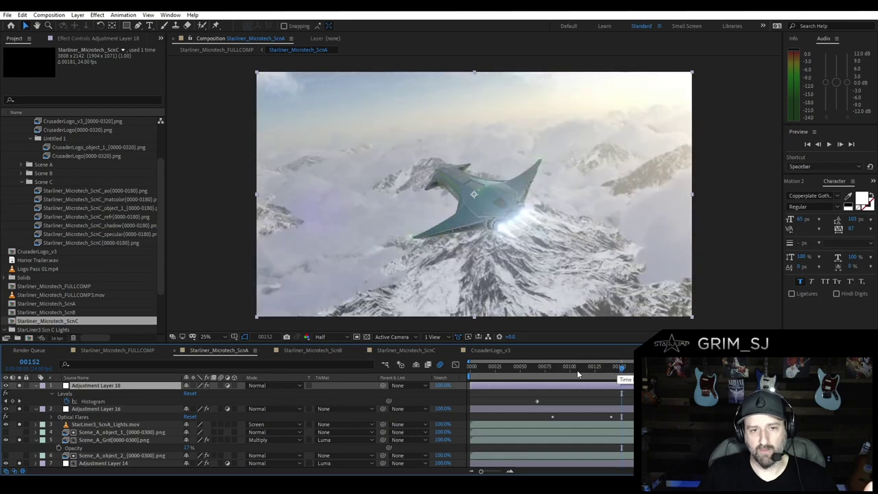
left_click_drag(577, 370, 543, 370)
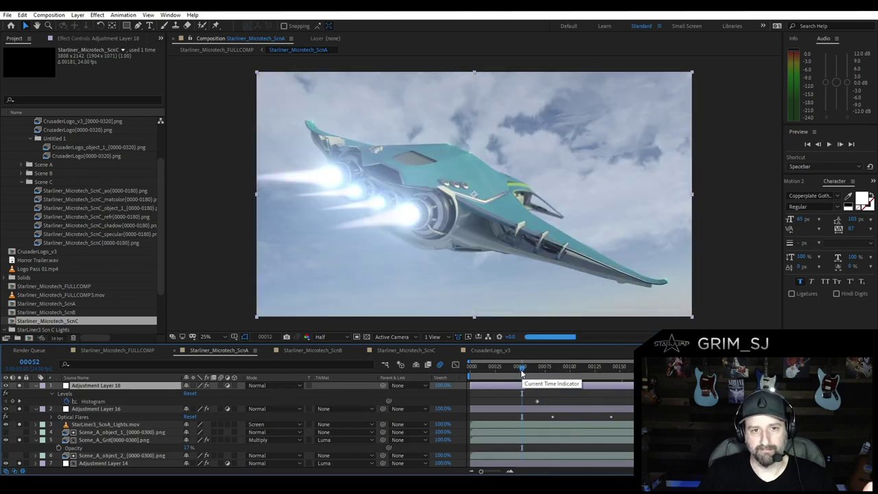
left_click(522, 371)
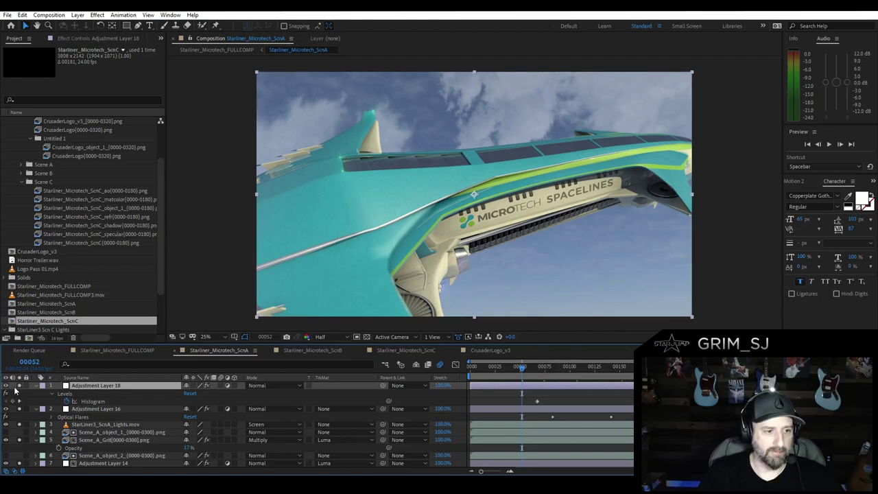
Clear the solo from all layers in the Scene A composition and open the Starliner_Microtech_ScnB composition.
scroll(23, 470, "down", 3)
scroll(23, 471, "down", 2)
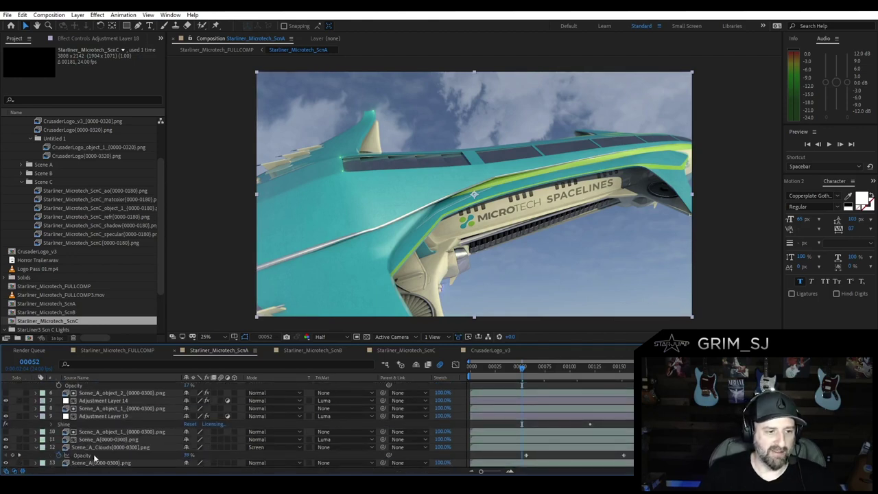
scroll(121, 445, "up", 5)
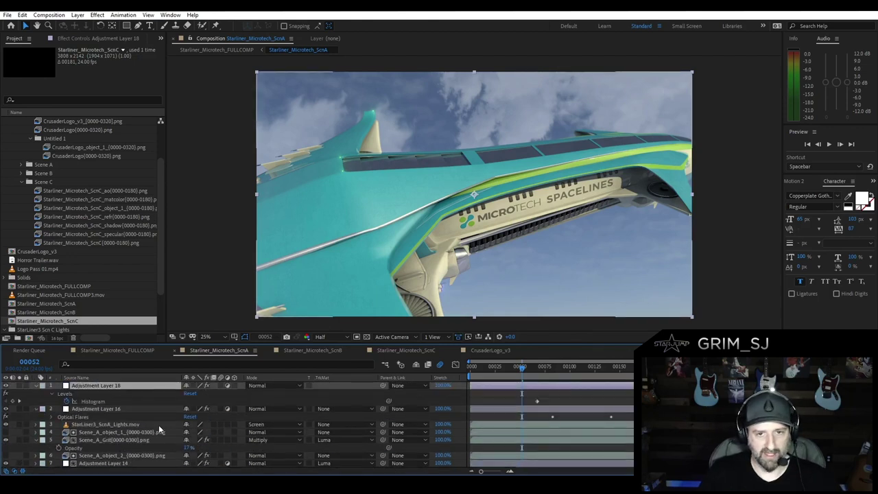
left_click(317, 352)
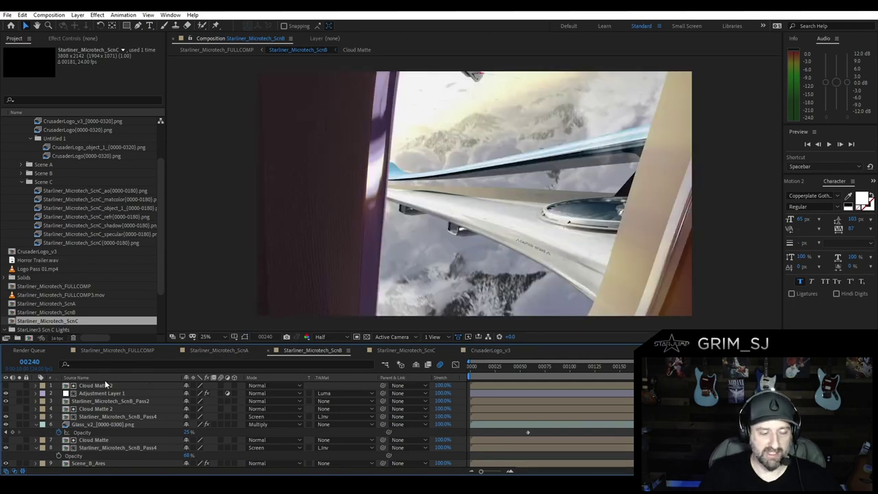
Solo the bottom Starliner_Microtech_ScnB_Pass1 layer (layer 17) and move the playhead to frame 226.
scroll(118, 417, "down", 5)
left_click(113, 463)
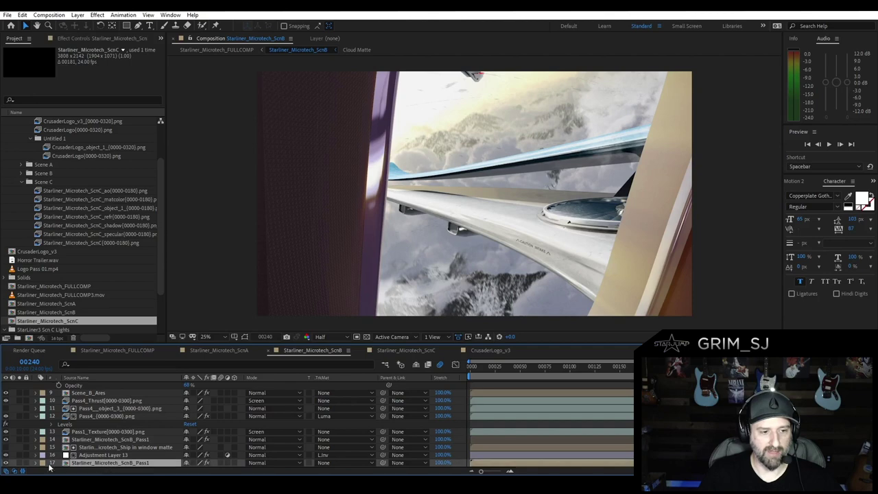
left_click(19, 463)
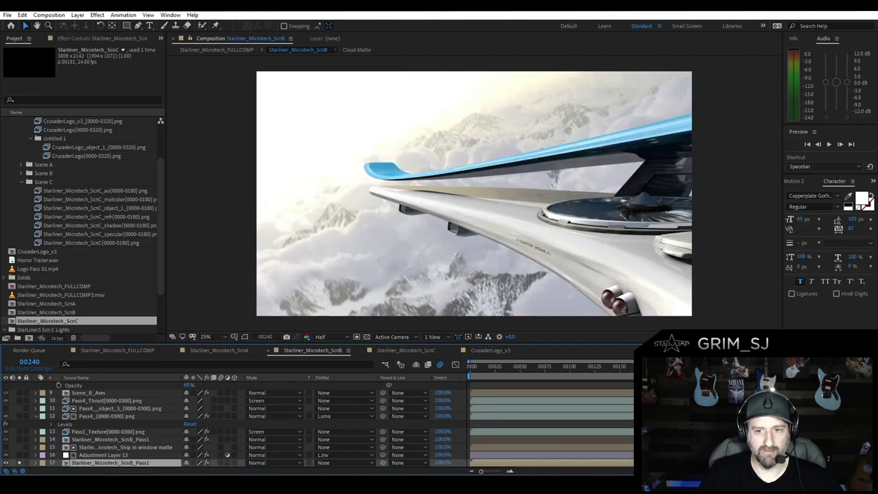
mouse_move(701, 367)
left_mouse_down()
mouse_move(520, 368)
mouse_move(696, 366)
left_mouse_up()
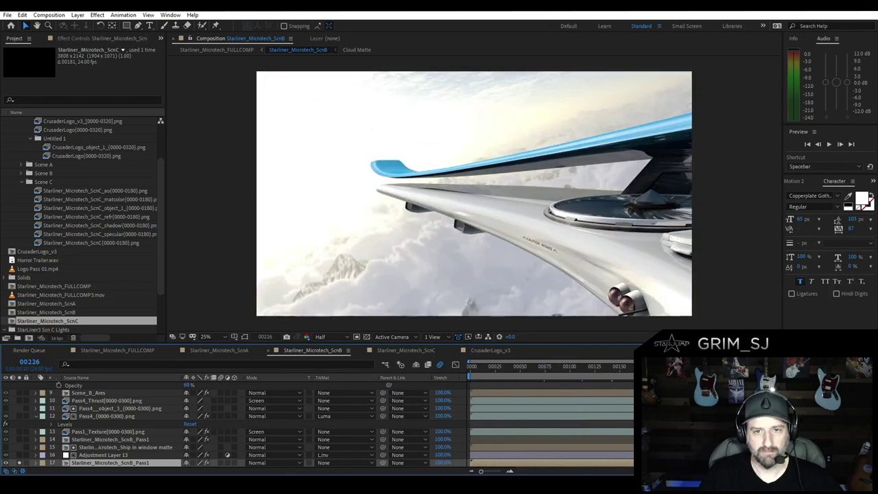
Toggle the solo of Adjustment Layer 13 at frame 226 to compare its Levels correction, leaving the layer soloed.
left_click(96, 454)
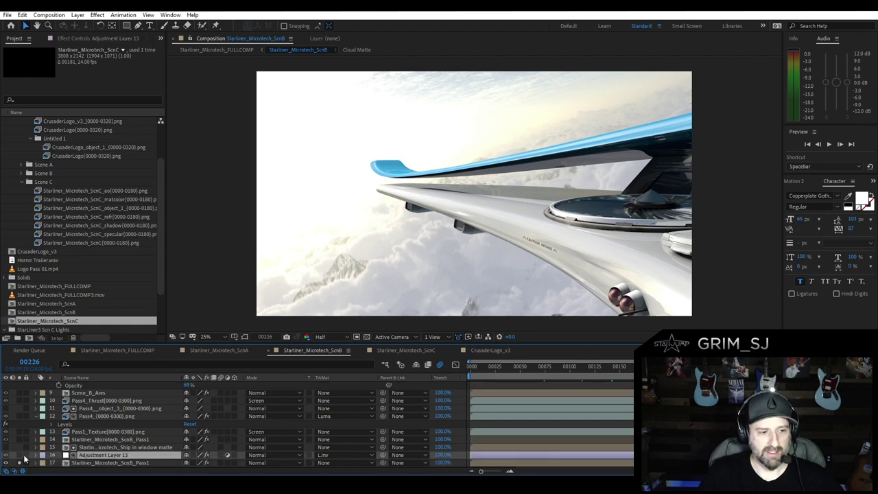
key("u")
scroll(78, 458, "down", 1)
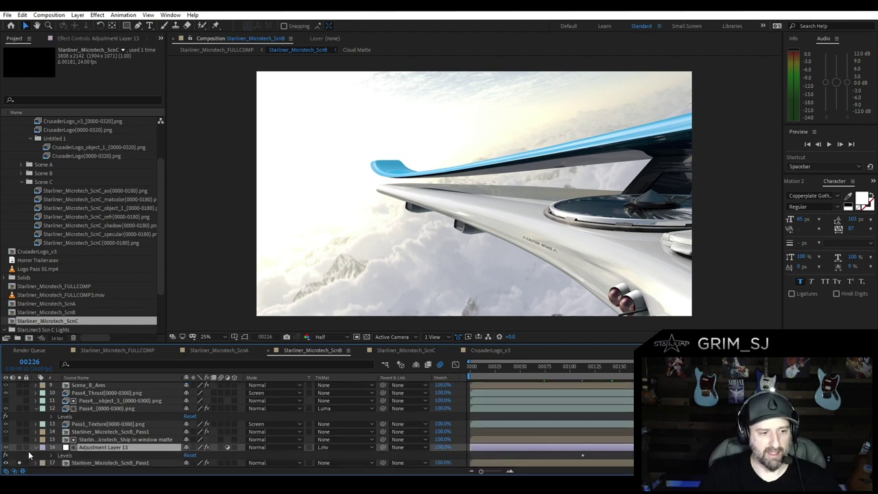
key("u")
left_click(20, 455)
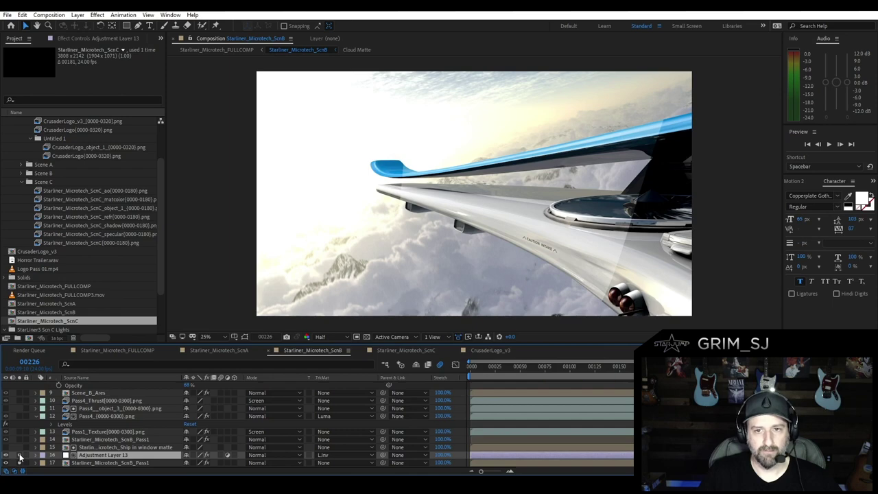
left_click(19, 456)
left_click(20, 456)
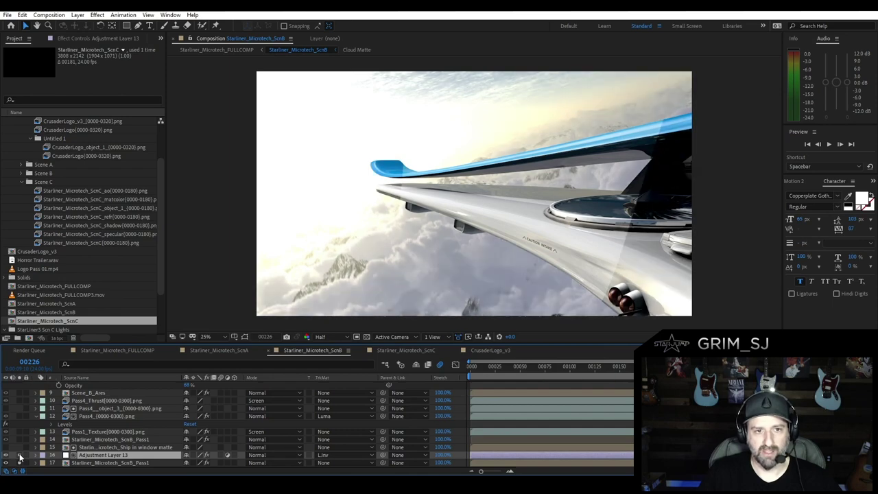
left_click(20, 455)
left_click(20, 455)
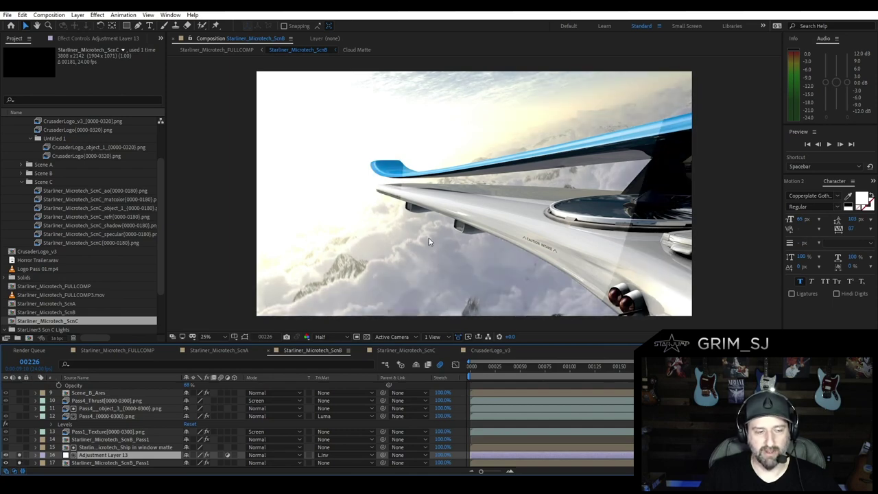
Check the effects on the upper Starliner_Microtech_ScnB_Pass1 layer (layer 14).
left_click(108, 440)
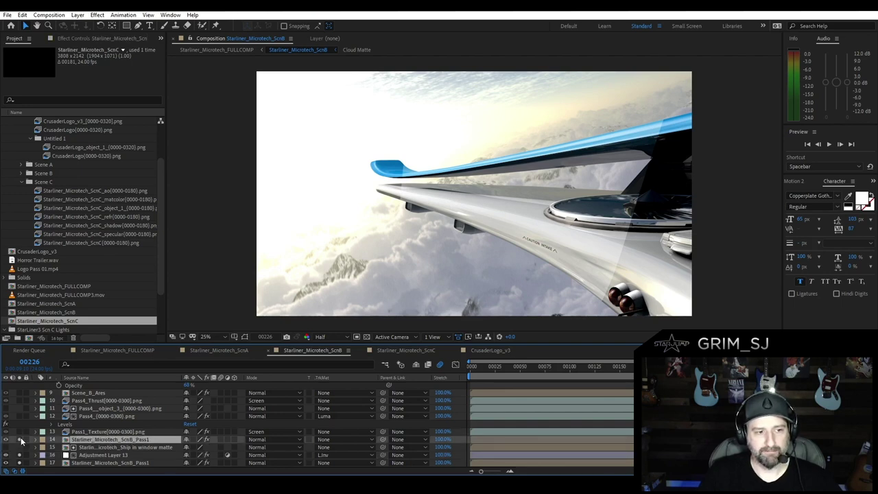
key("e")
key("e")
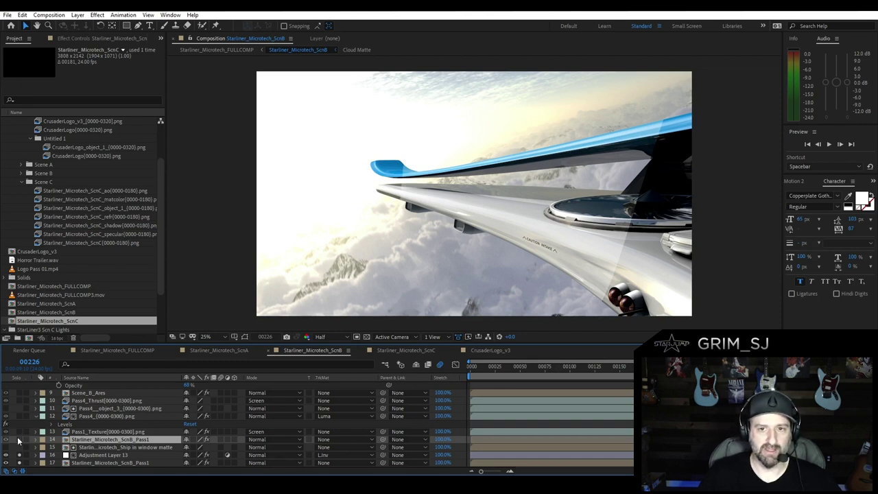
Toggle the solo of the Pass1_Texture layer at frame 226 to compare the hull texture, leaving the layer soloed.
left_click(110, 432)
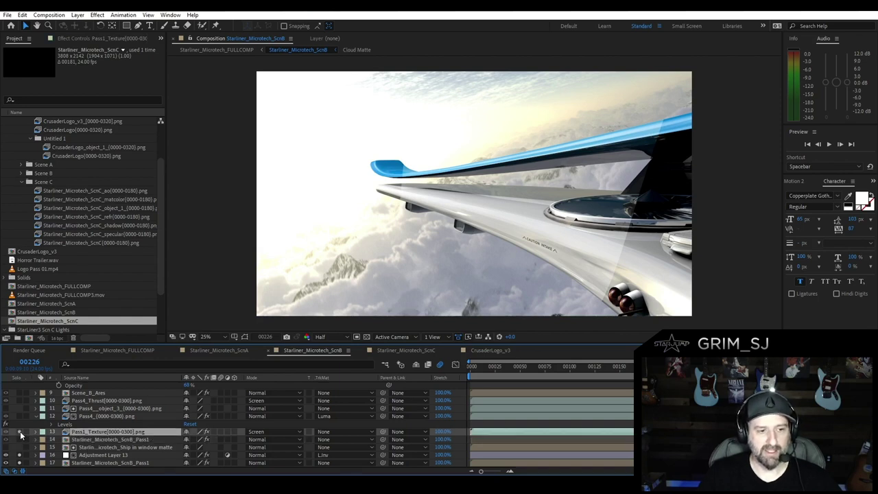
left_click(21, 433)
left_click(21, 435)
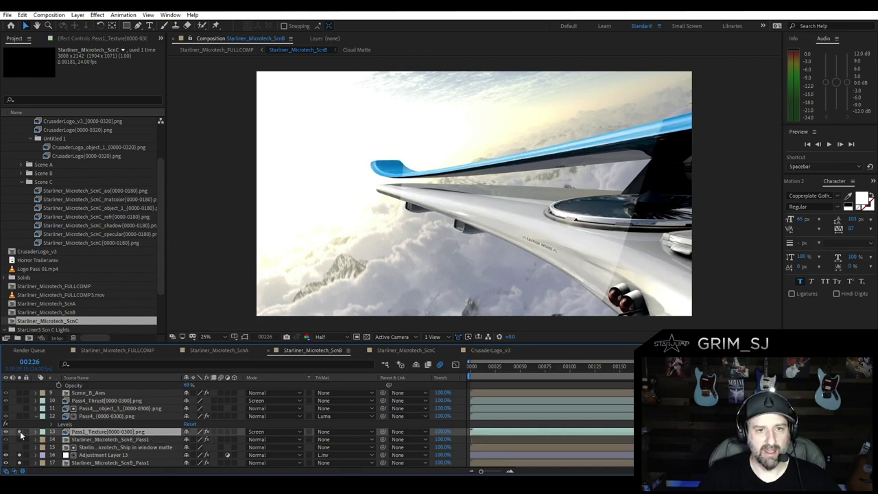
left_click(21, 435)
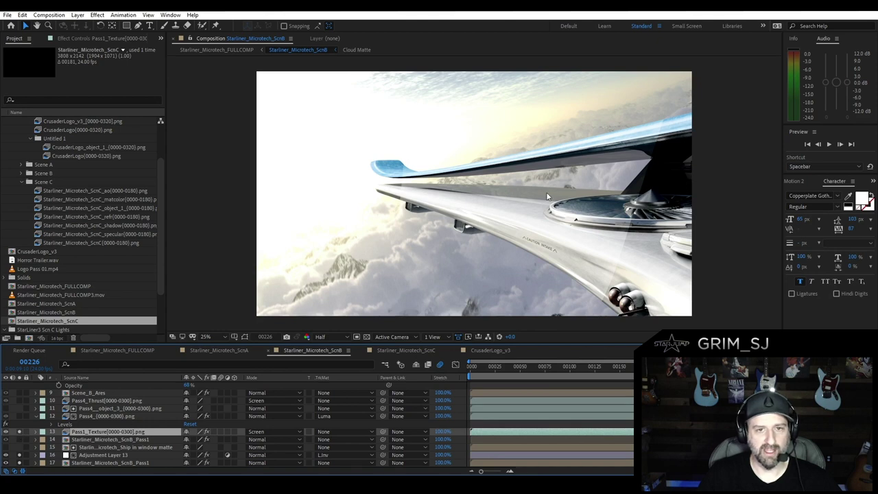
left_click(20, 434)
left_click(21, 434)
left_click(21, 434)
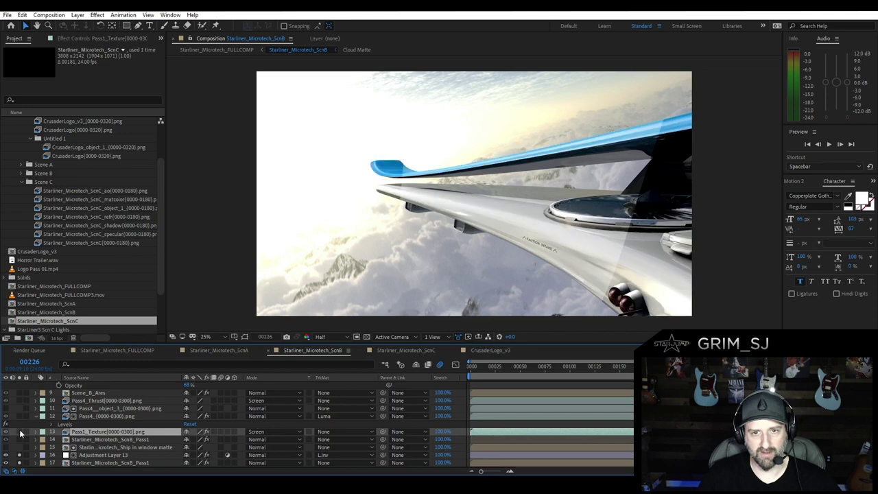
left_click(21, 434)
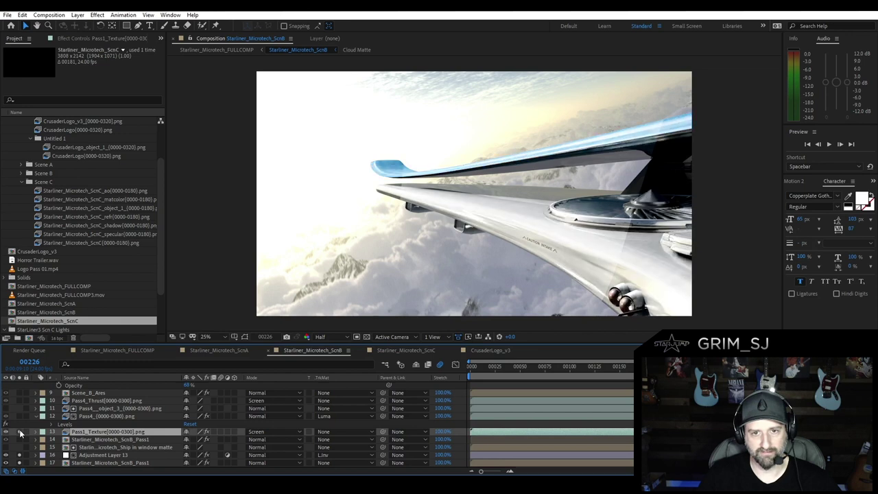
Solo the Pass4_[0000-0300].png layer at frame 152 and scrub back to frame 84 to view the escort ship.
left_click(121, 415)
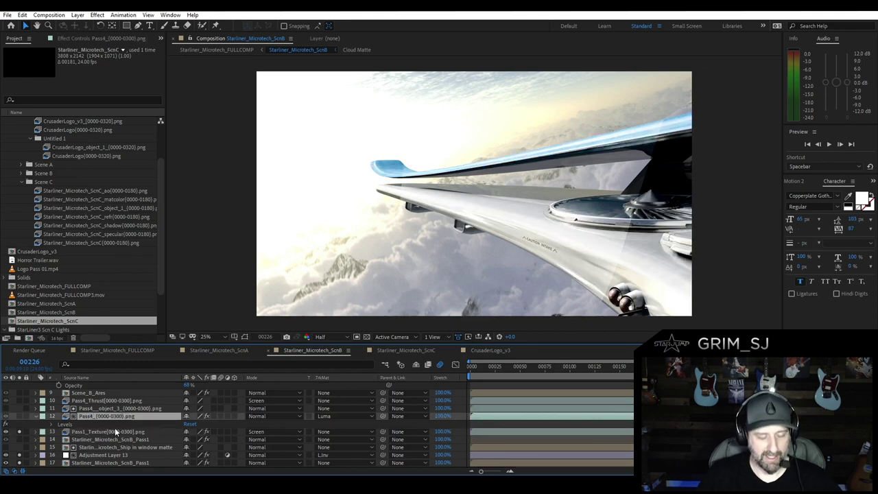
left_click(621, 367)
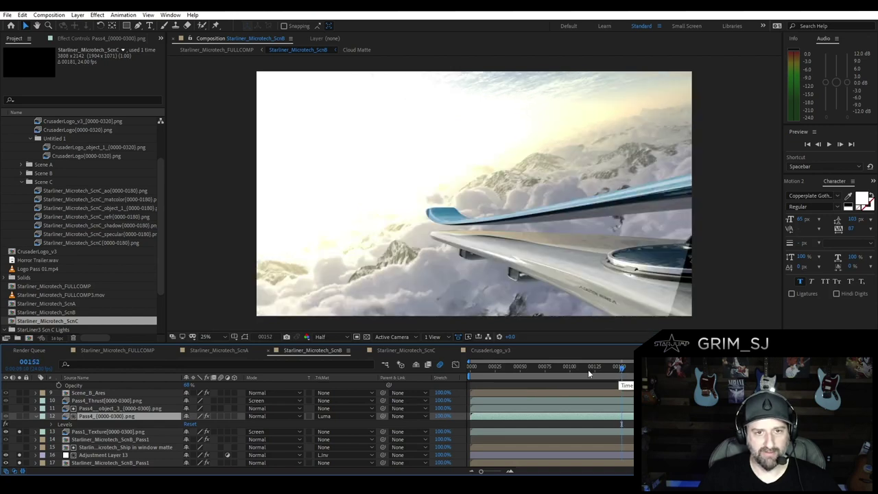
left_click(18, 416)
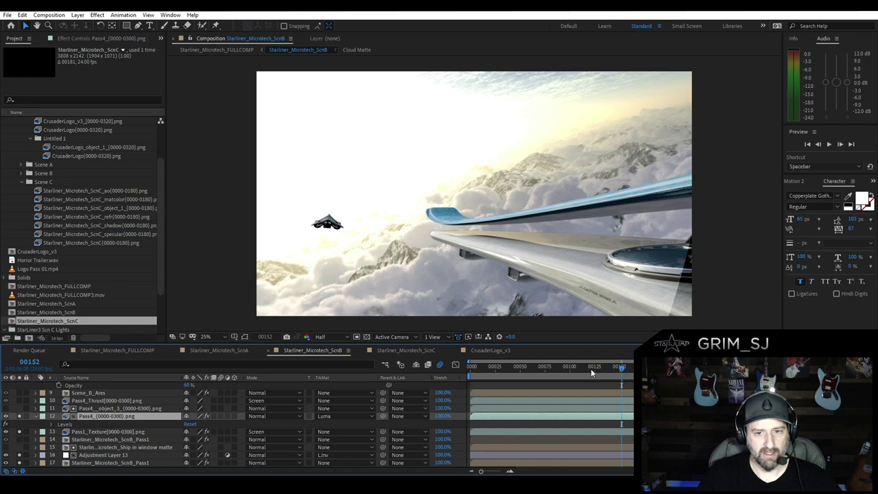
left_click_drag(590, 372, 554, 372)
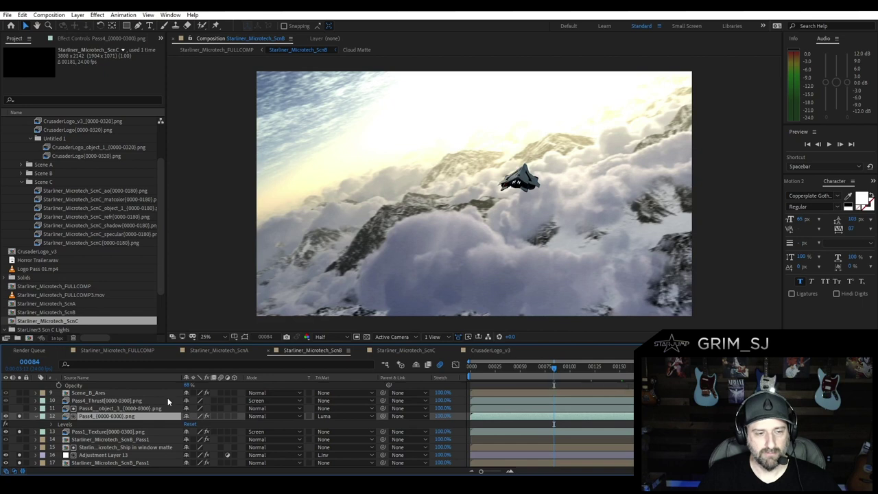
Toggle the solo of the Pass4_Thrust layer at frame 84 to compare the ship's thruster flames up close, leaving it soloed.
left_click(99, 400)
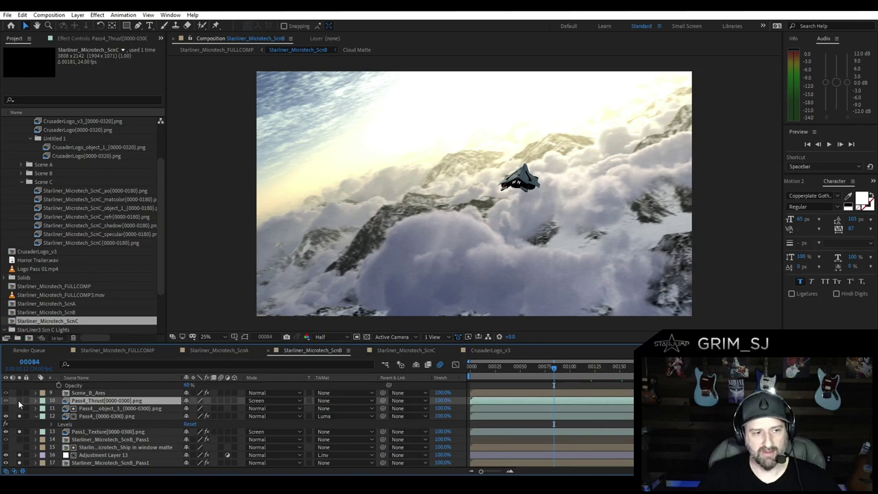
scroll(535, 190, "up", 4)
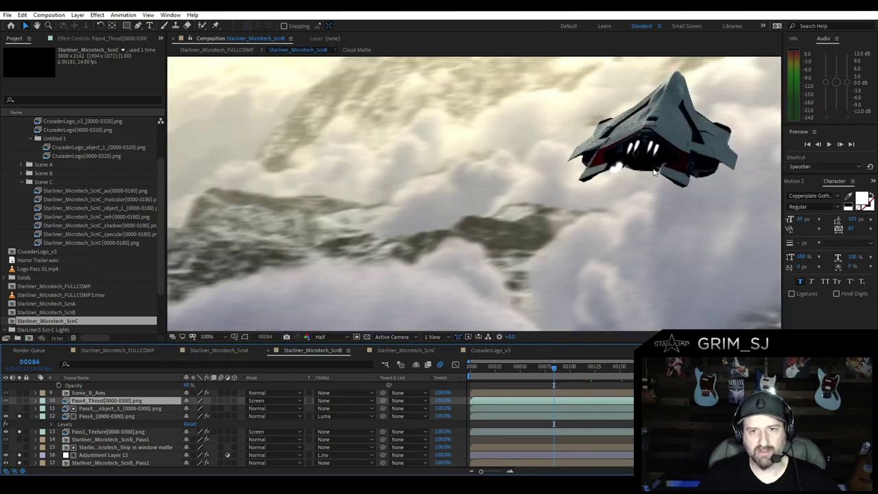
left_click(21, 401)
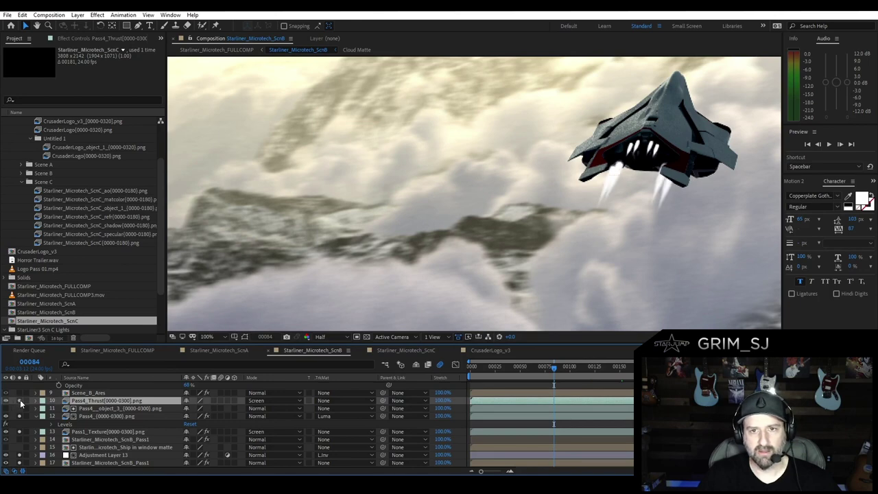
left_click(21, 404)
left_click(21, 404)
scroll(539, 264, "down", 6)
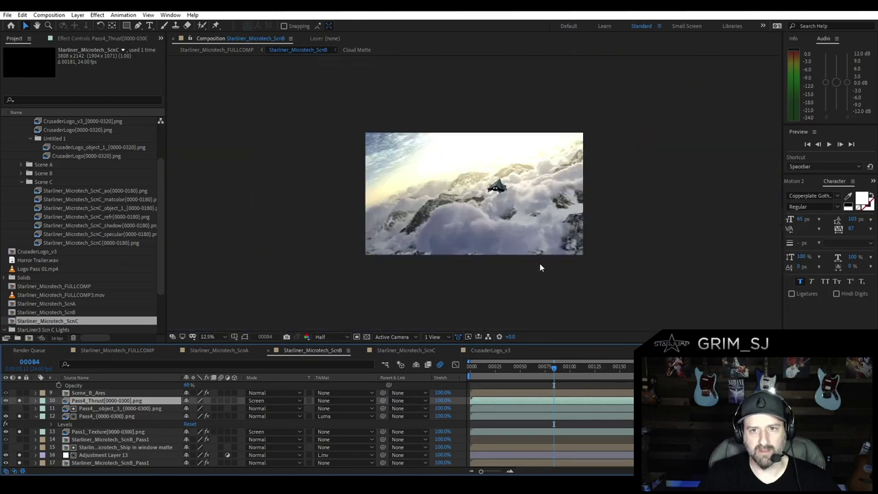
scroll(534, 245, "up", 2)
scroll(79, 433, "up", 3)
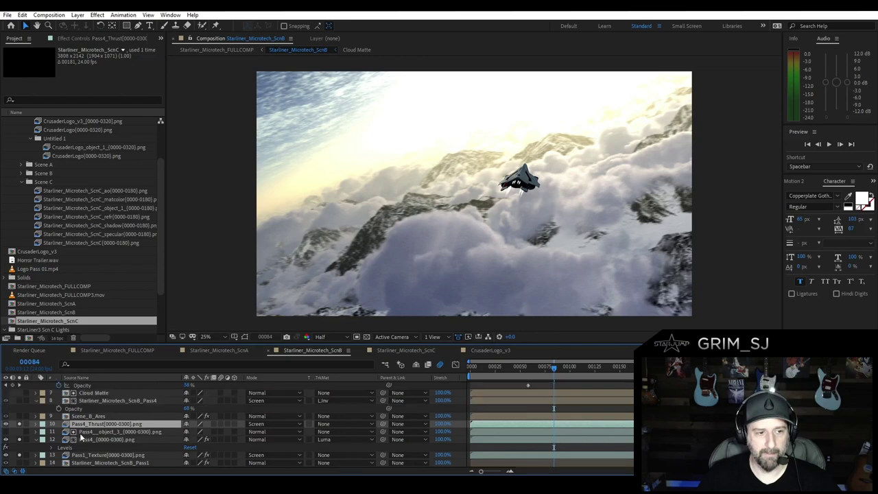
Solo the Scene_B_Ares layer at frame 226 and inspect the added ship above the wing.
left_click(696, 367)
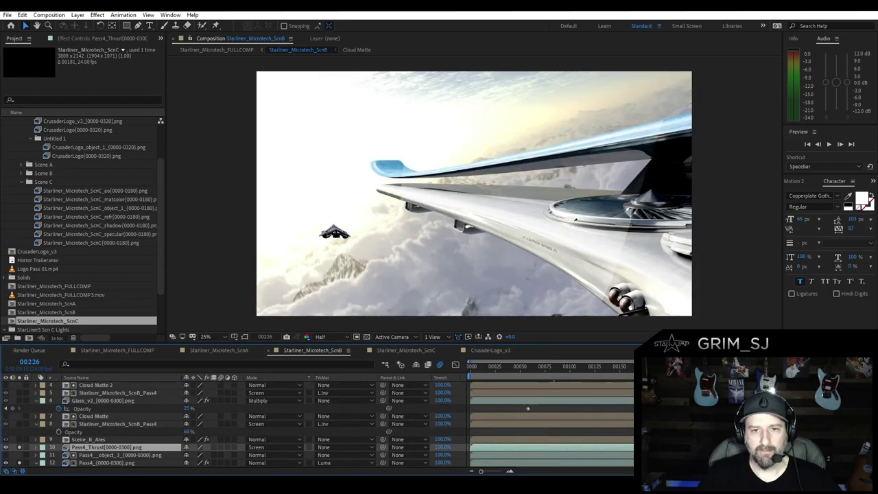
left_click(96, 439)
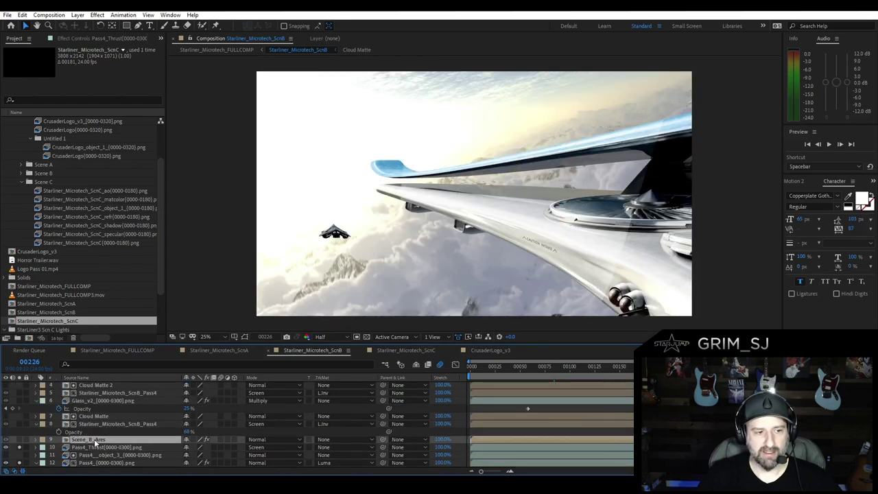
left_click(19, 440)
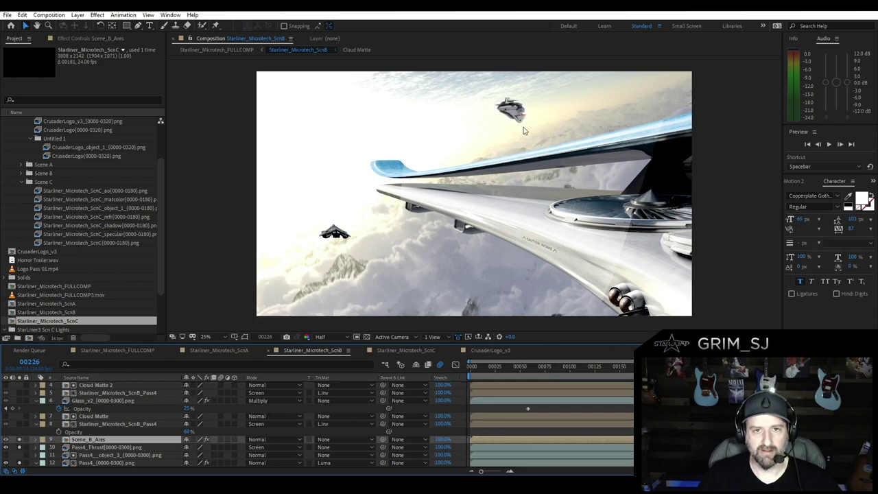
scroll(548, 111, "up", 1)
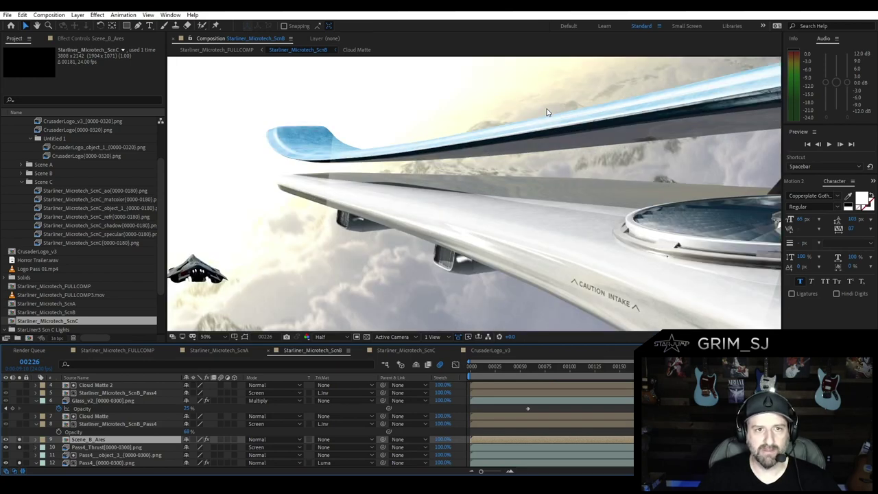
scroll(548, 112, "down", 1)
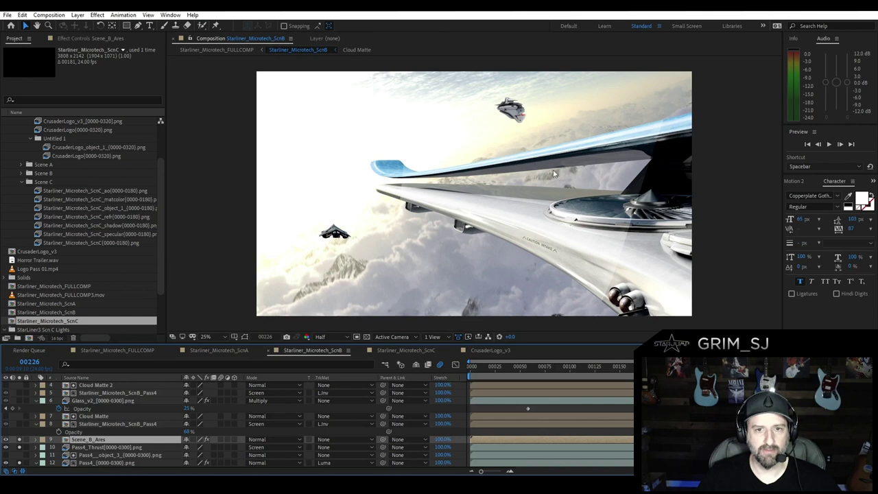
Toggle the solo of the Starliner_Microtech_ScnB_Pass4 layer (layer 8) at frame 226 to compare, leaving it soloed.
left_click(103, 425)
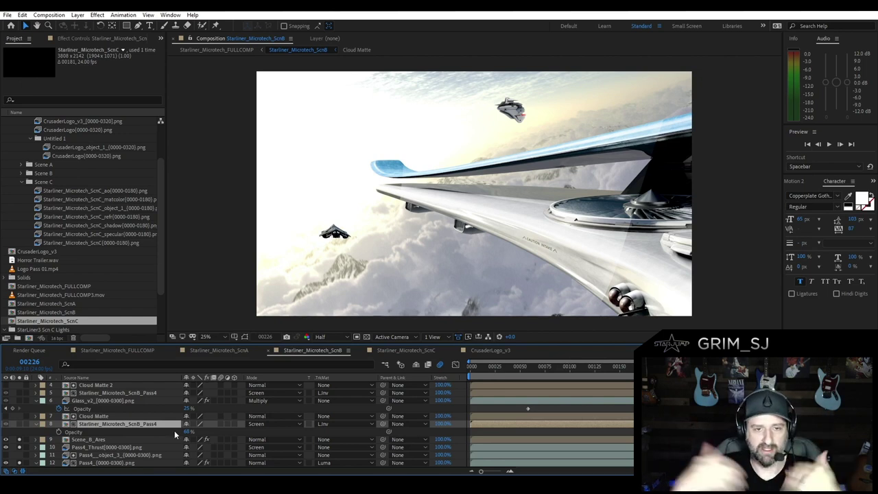
left_click(5, 423)
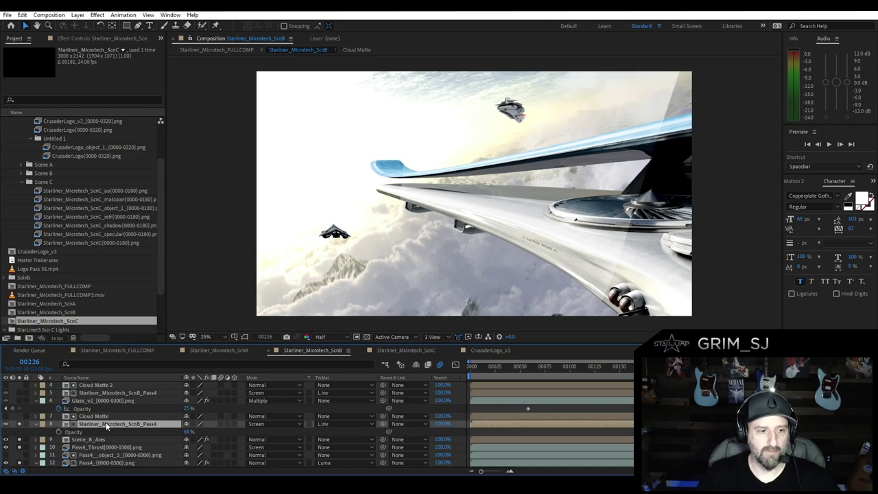
left_click(20, 424)
left_click(20, 424)
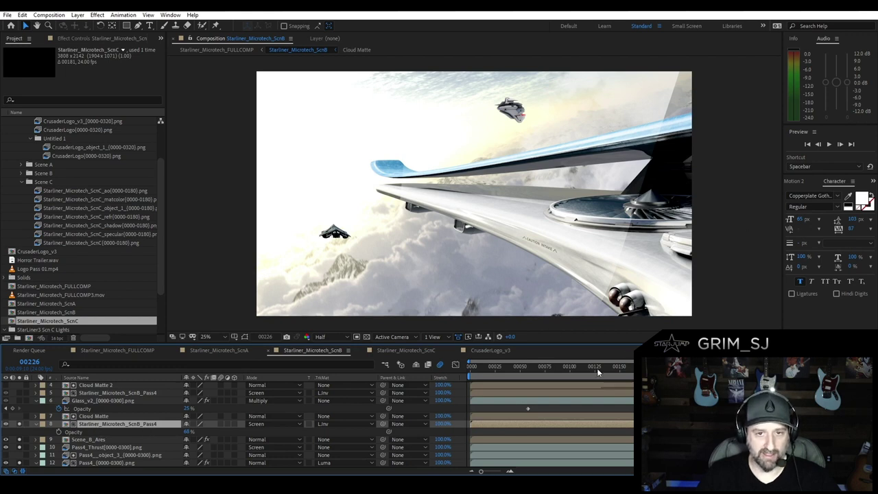
Move to frame 128 and toggle the solo of Starliner_Microtech_ScnB_Pass4 (layer 8) to compare its effect over the clouds.
left_click(597, 367)
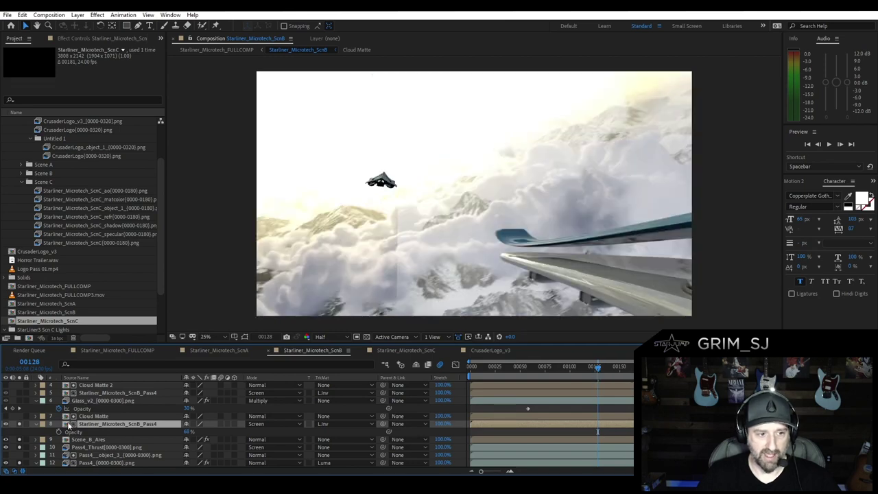
left_click(20, 424)
left_click(20, 424)
left_click(20, 424)
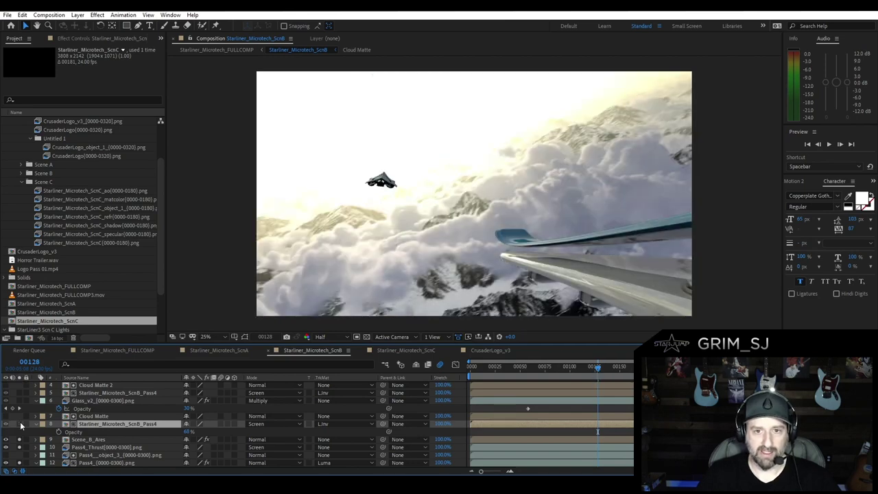
left_click(19, 424)
left_click(20, 422)
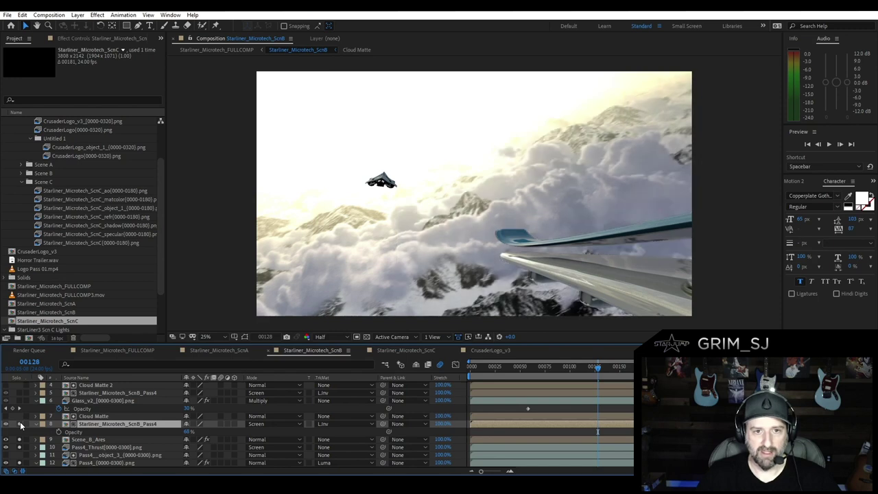
Toggle the solo of the Cloud Matte layer (layer 7) at frame 128 to inspect the matte, leaving it unsoloed.
left_click(20, 423)
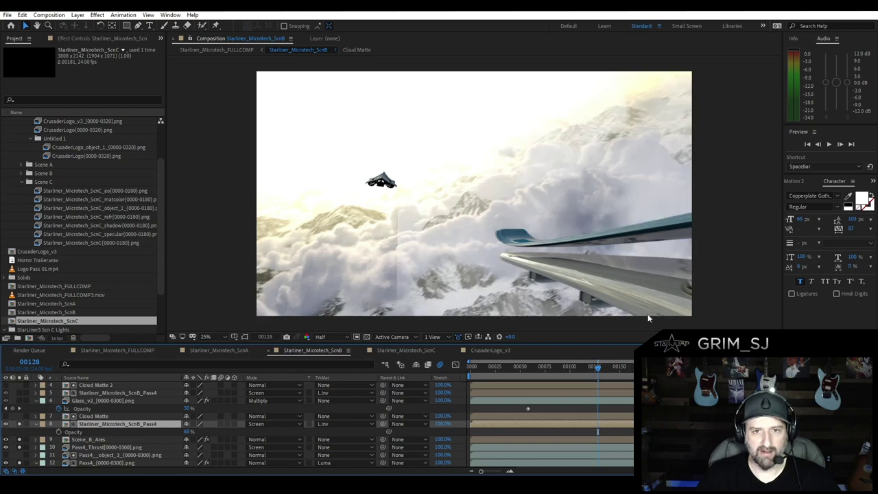
left_click(93, 416)
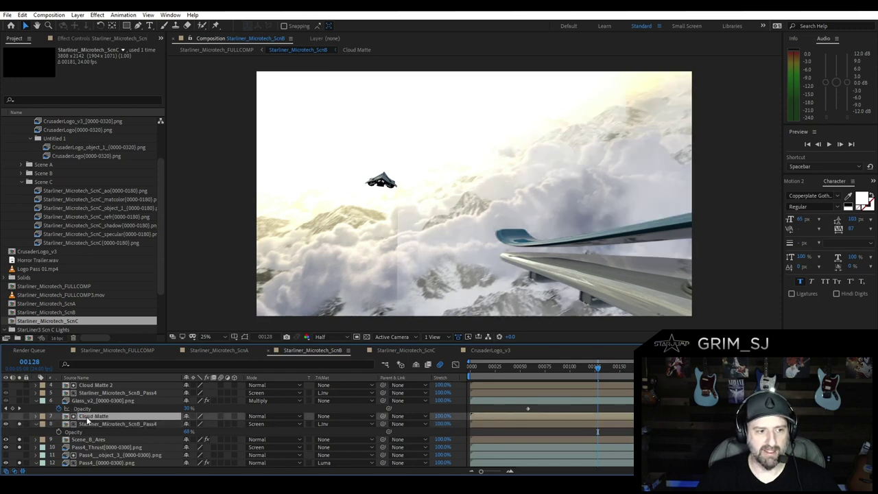
left_click(18, 416)
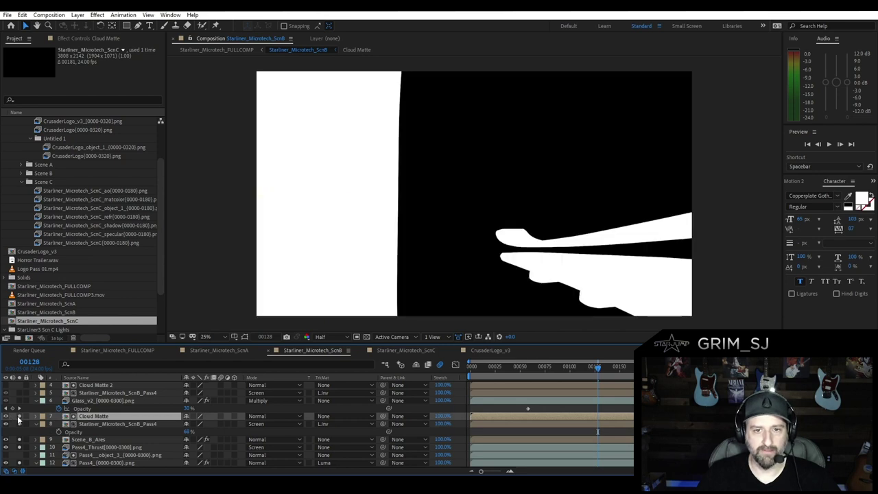
left_click(19, 417)
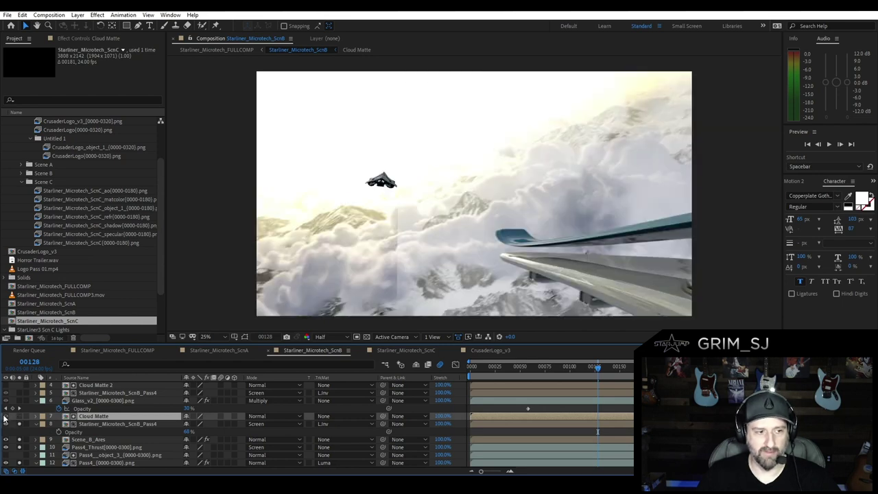
left_click(113, 424)
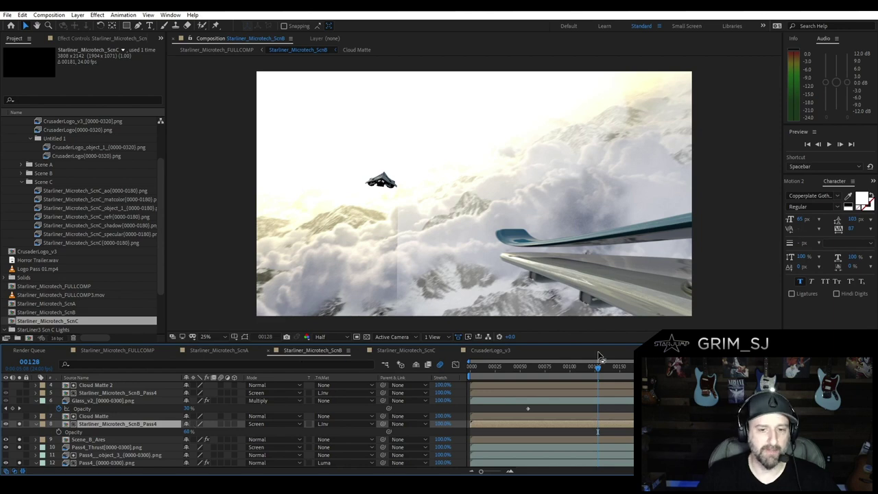
Check Scene B at frame 229 and compare it with the Starliner_Microtech_FULLCOMP composition at frame 505.
key("space")
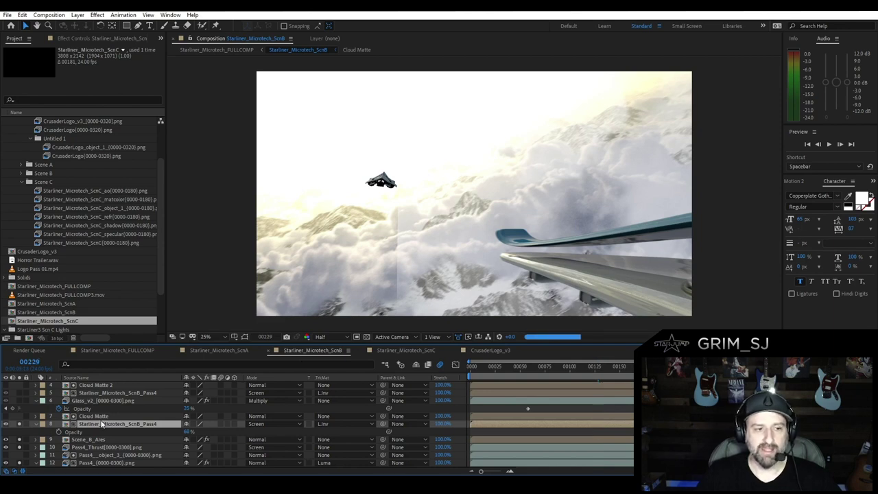
left_click(96, 400)
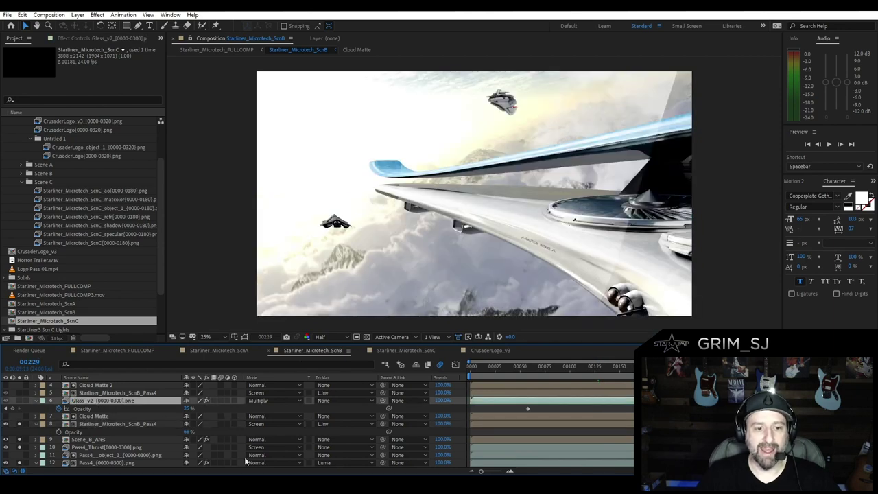
left_click(137, 350)
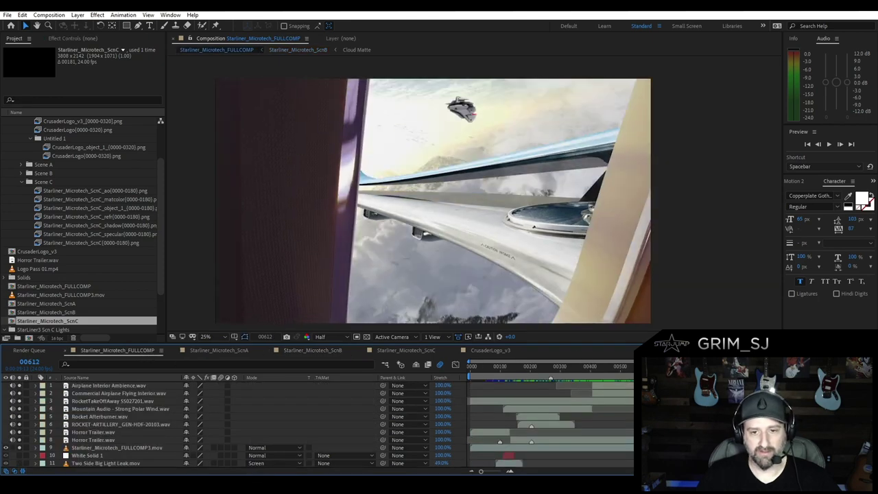
left_click_drag(653, 368, 599, 369)
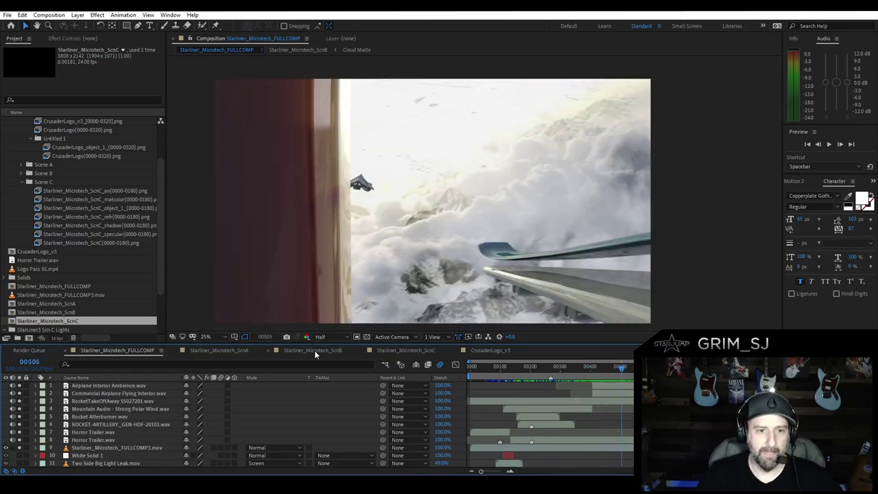
Return to the Starliner_Microtech_ScnB composition and toggle the solo of the Glass_v2 layer at frame 225 to compare the window glass, leaving it soloed.
left_click(314, 349)
left_click(19, 402)
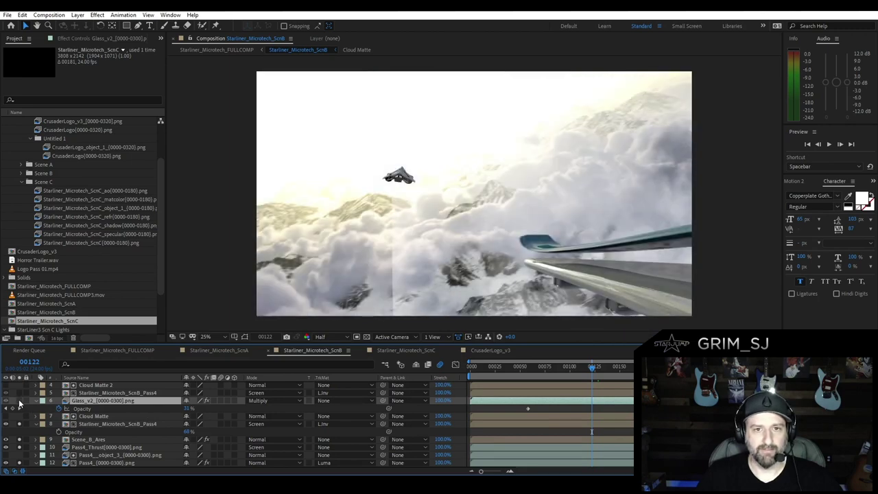
left_click_drag(683, 369, 693, 369)
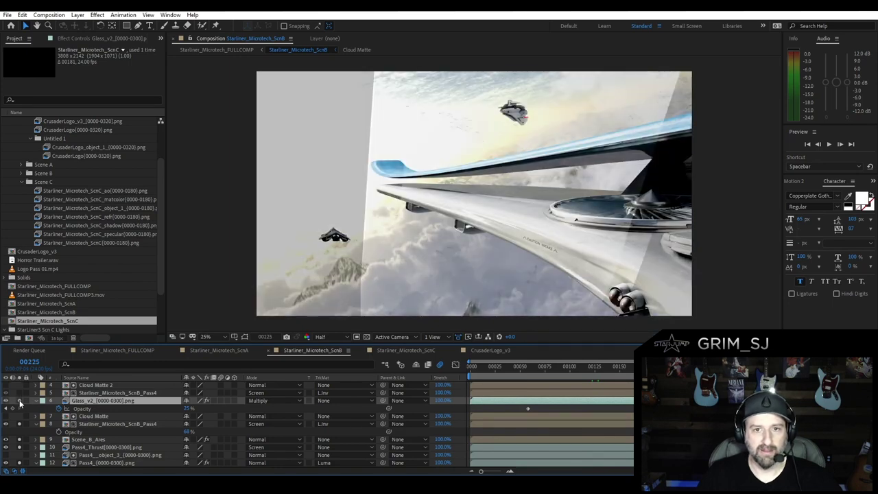
left_click(19, 402)
left_click(20, 402)
Toggle the solo of the upper Starliner_Microtech_ScnB_Pass4 layer (layer 5) at frame 225 to compare, leaving it soloed.
scroll(122, 419, "up", 2)
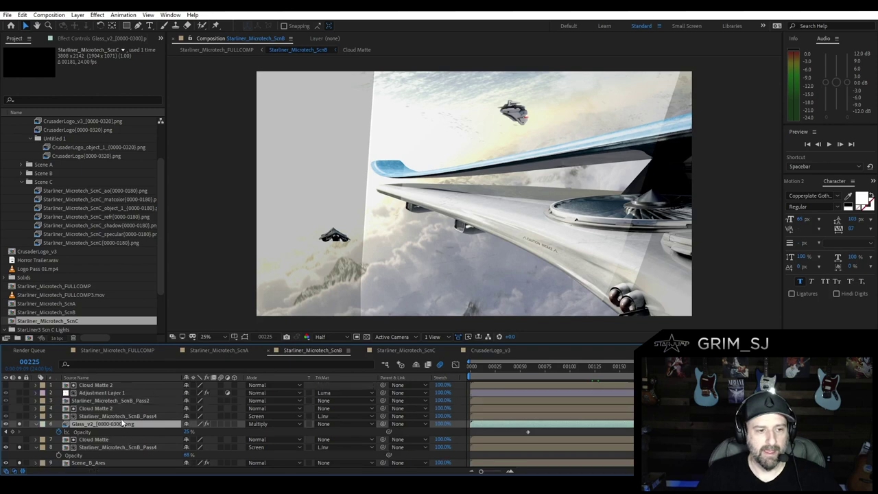
left_click(123, 416)
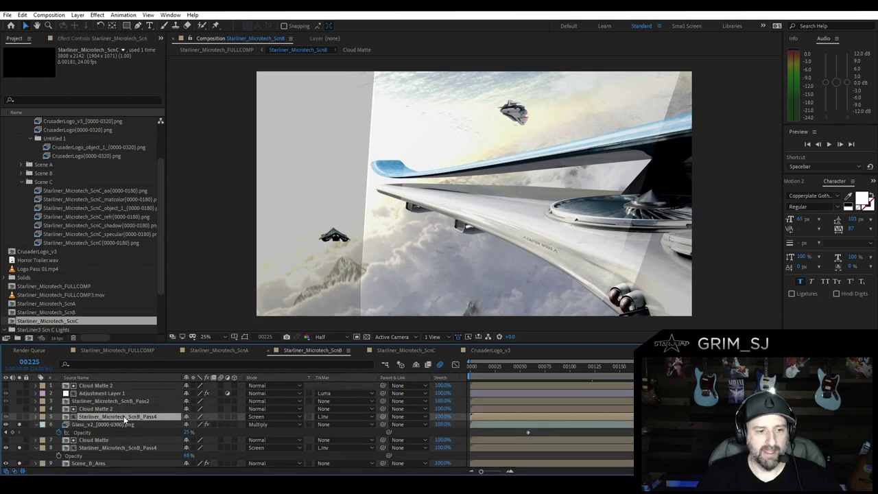
left_click(20, 416)
left_click(20, 416)
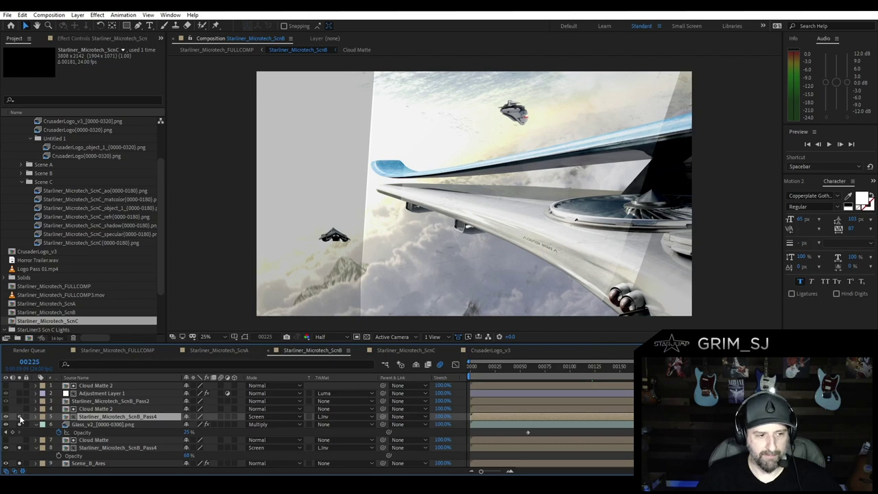
Toggle the solo of the Starliner_Microtech_ScnB_Pass2 layer (layer 3) to compare the cabin interior around the window, leaving it soloed.
left_click(108, 401)
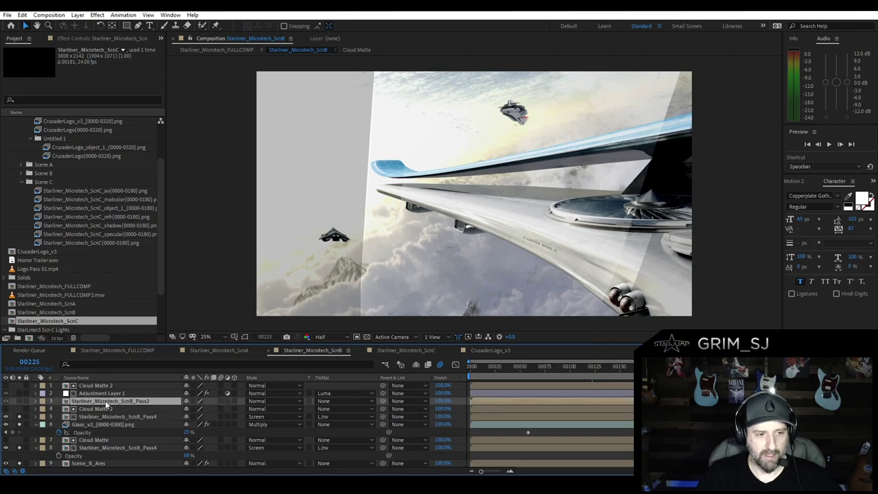
left_click(19, 402)
left_click(19, 402)
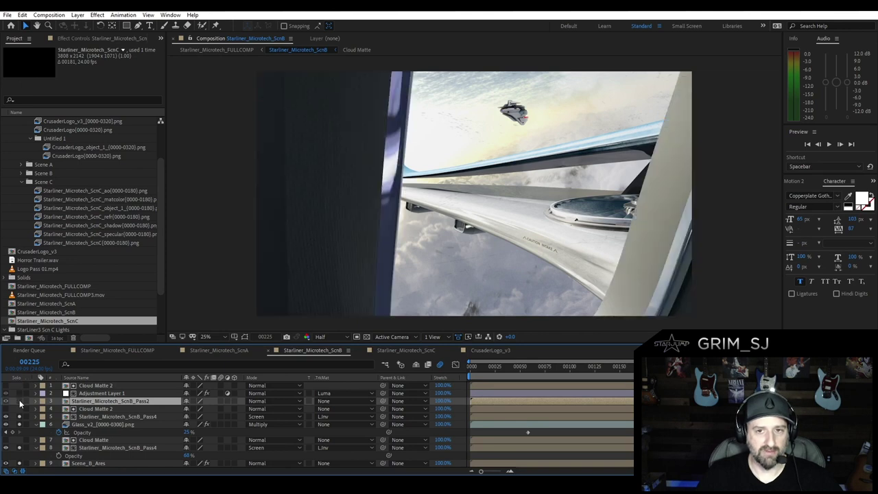
left_click(20, 403)
left_click(21, 403)
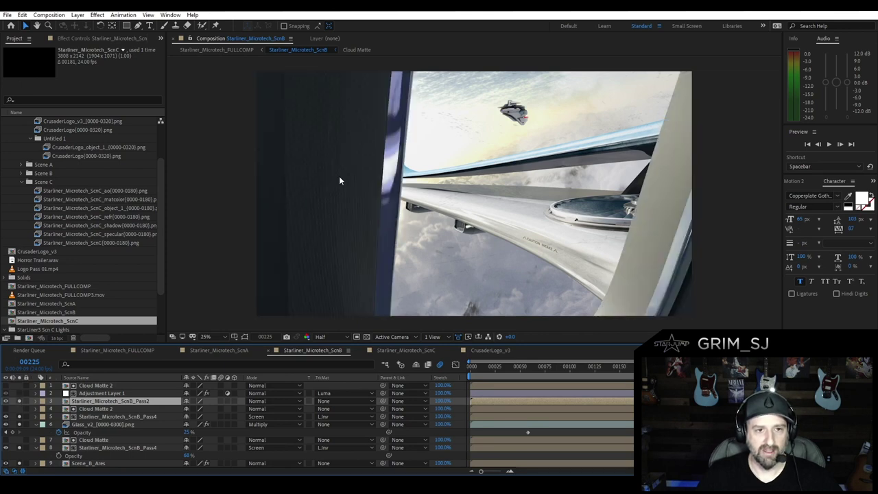
Examine the window interior against the outside view at frames 154, 116 and 195.
left_click(624, 367)
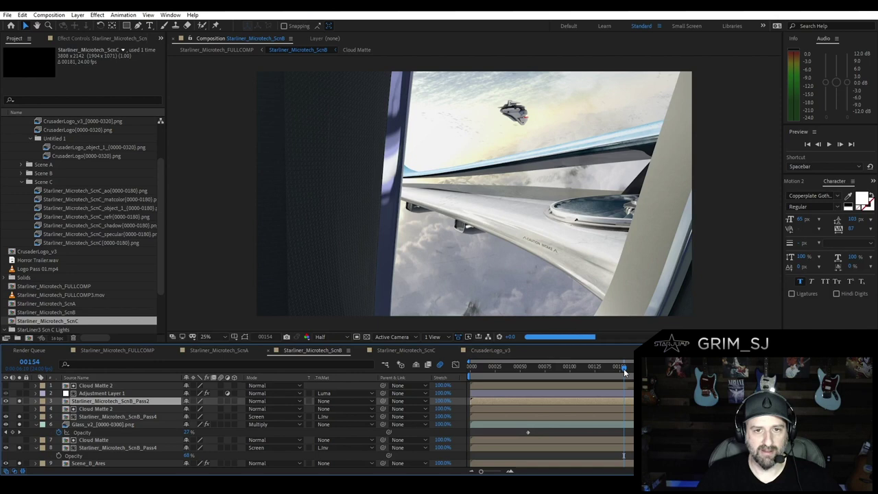
left_click(586, 368)
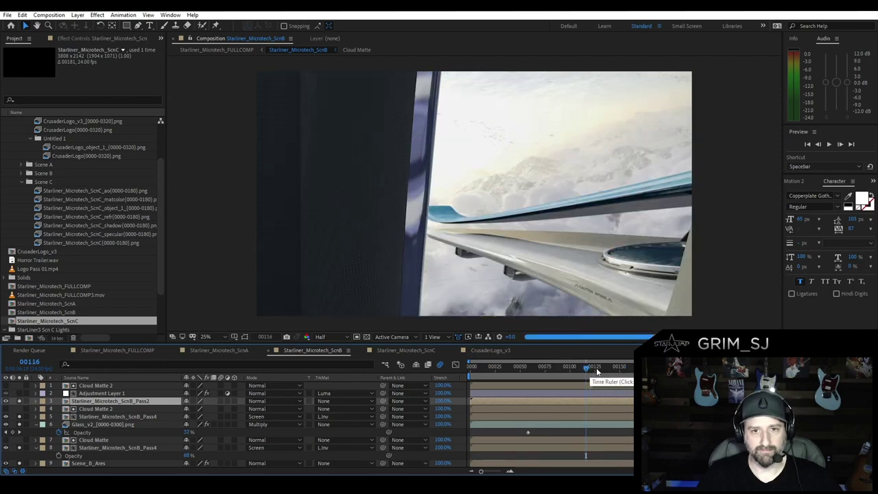
left_click(664, 368)
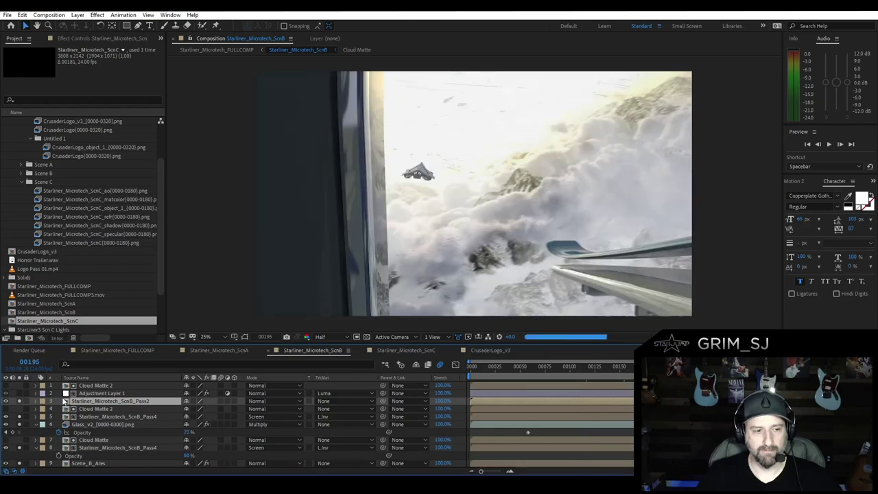
Move to frame 58 and solo Adjustment Layer 1 to show its color grade on the window interior.
left_click(99, 392)
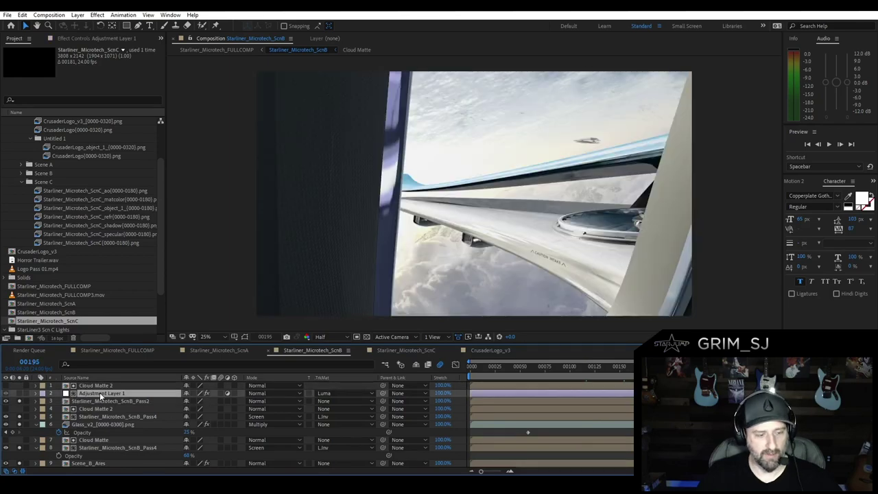
key("e")
key("e")
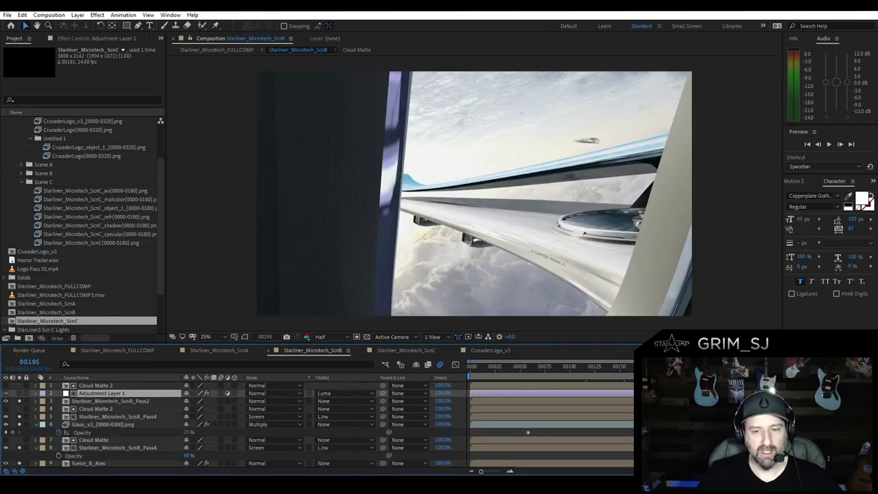
left_click(557, 367)
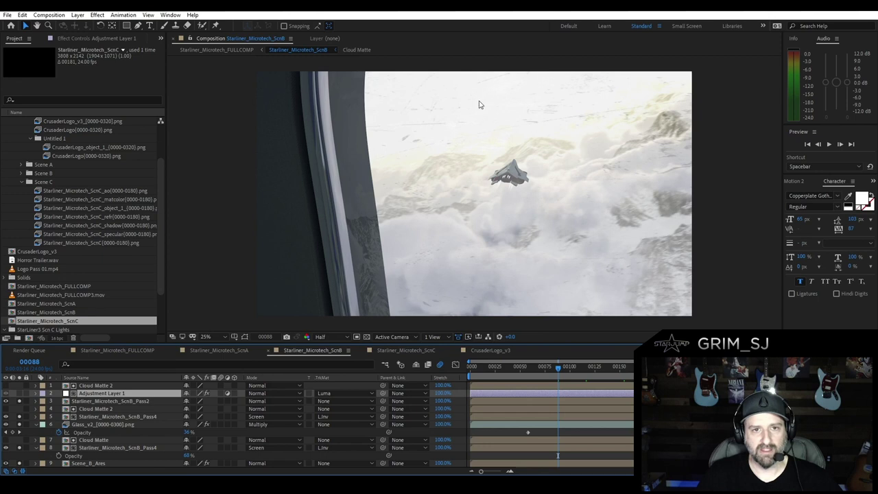
left_click(528, 367)
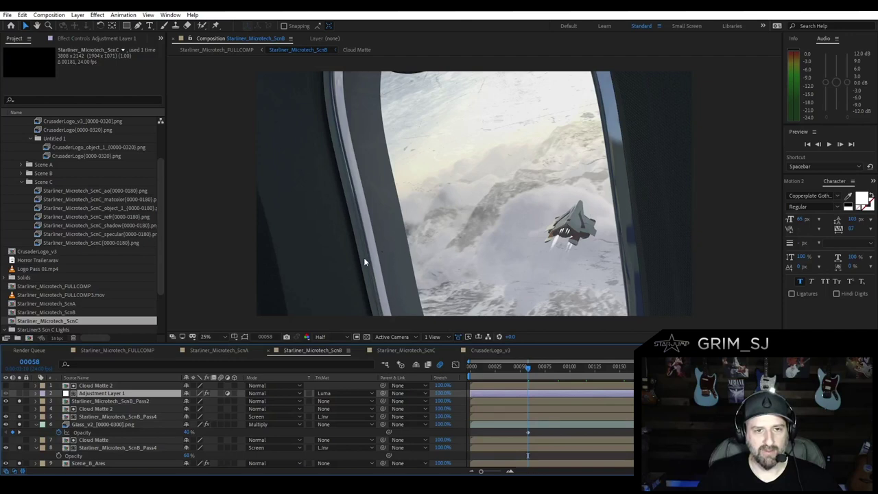
left_click(19, 394)
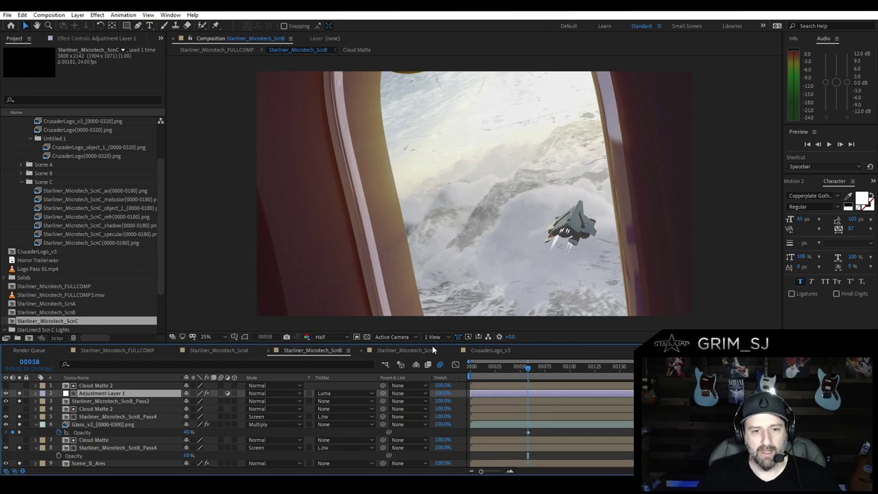
Review the Starliner_Microtech_ScnC composition at frames 121 and 66, and compare it with Starliner_Microtech_FULLCOMP at frame 274.
left_click(409, 349)
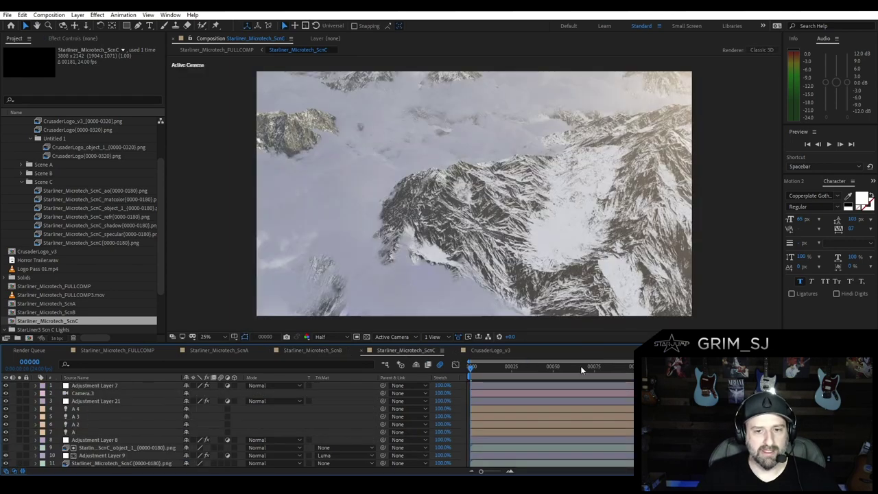
left_click(669, 368)
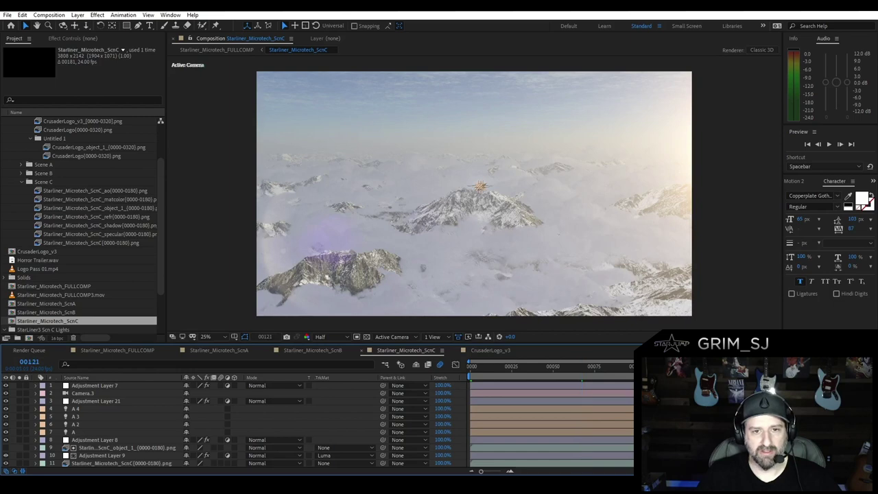
left_click(579, 368)
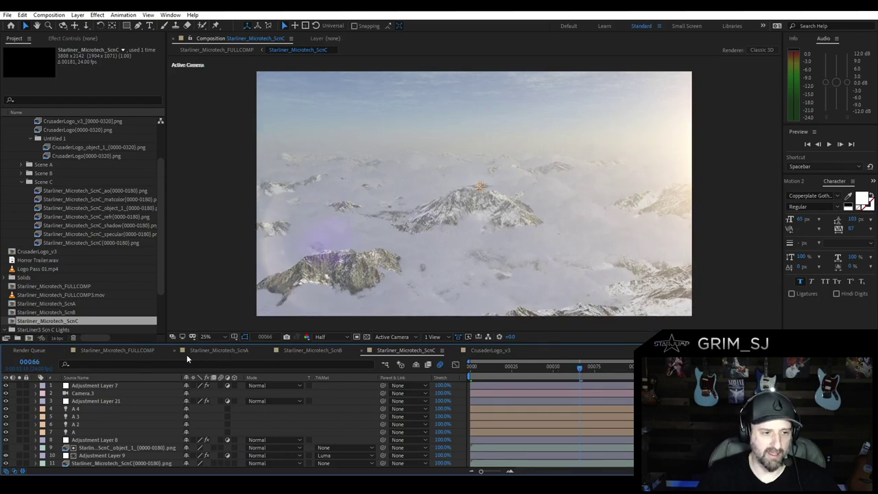
left_click(133, 351)
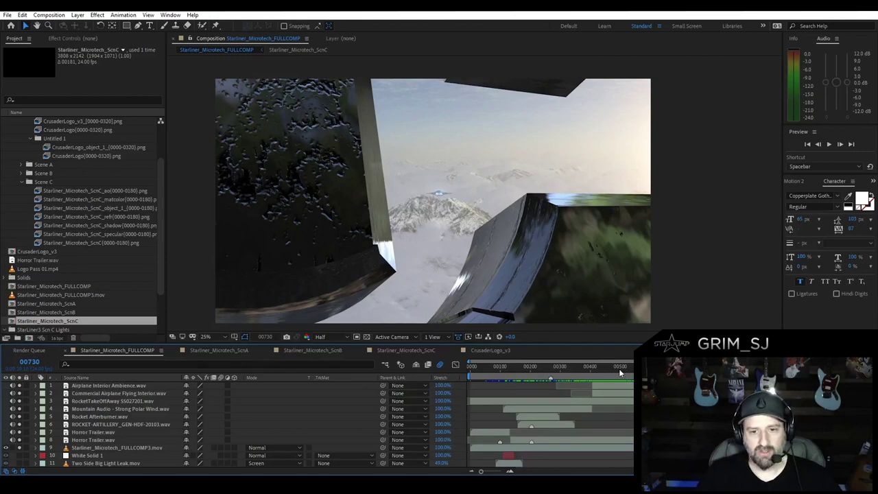
left_click_drag(530, 368, 553, 367)
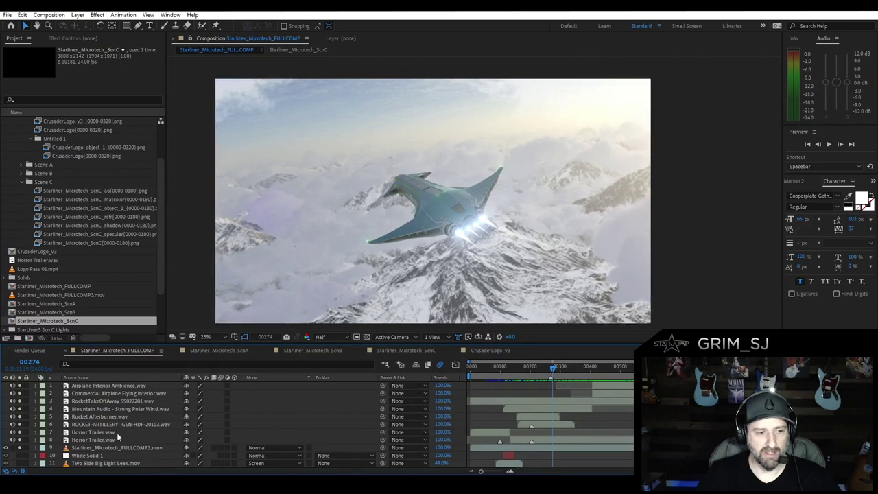
Enlarge the timeline to go through the FULLCOMP audio layers from Horror Trailer.wav up to Airplane Interior Ambience.wav, and shrink it again.
left_click_drag(288, 344, 289, 289)
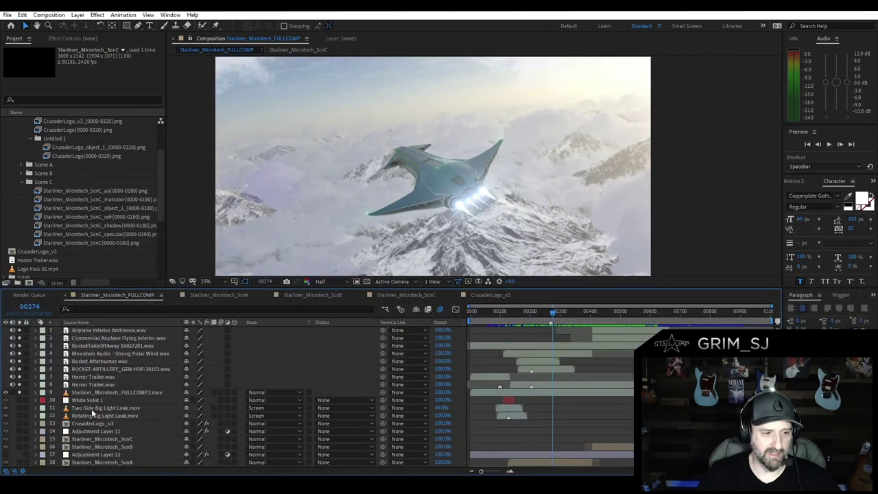
left_click(100, 384)
left_click(102, 376)
left_click(103, 369)
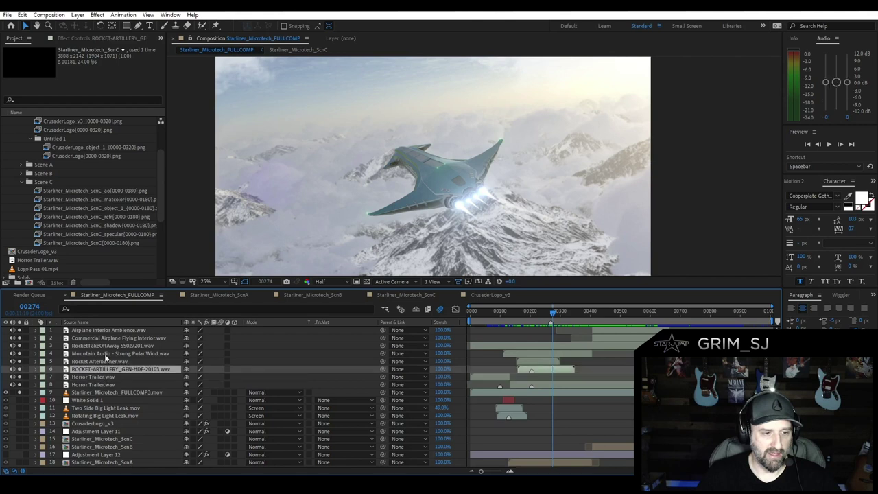
left_click(105, 353)
left_click(107, 346)
left_click(111, 338)
left_click(112, 330)
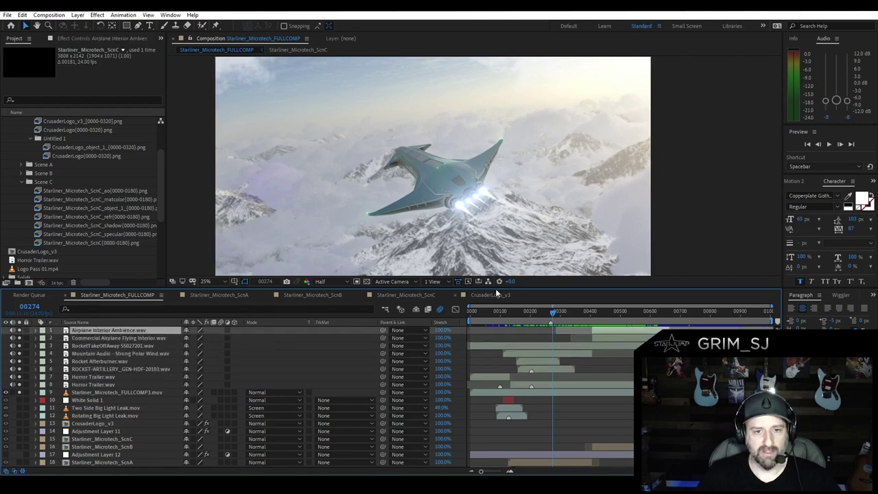
left_click_drag(495, 289, 489, 382)
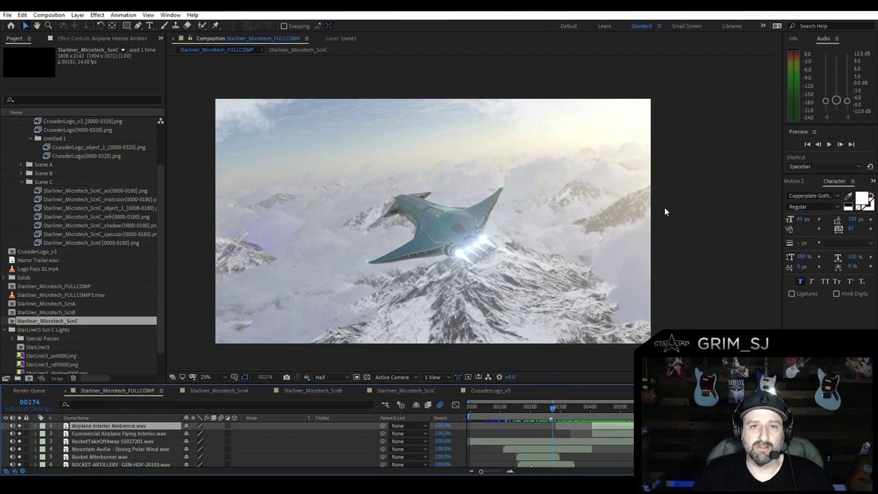
key("space")
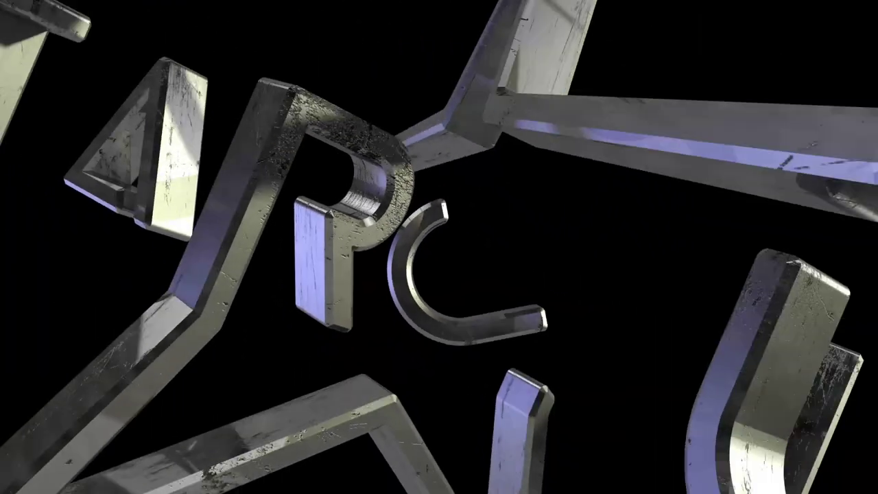